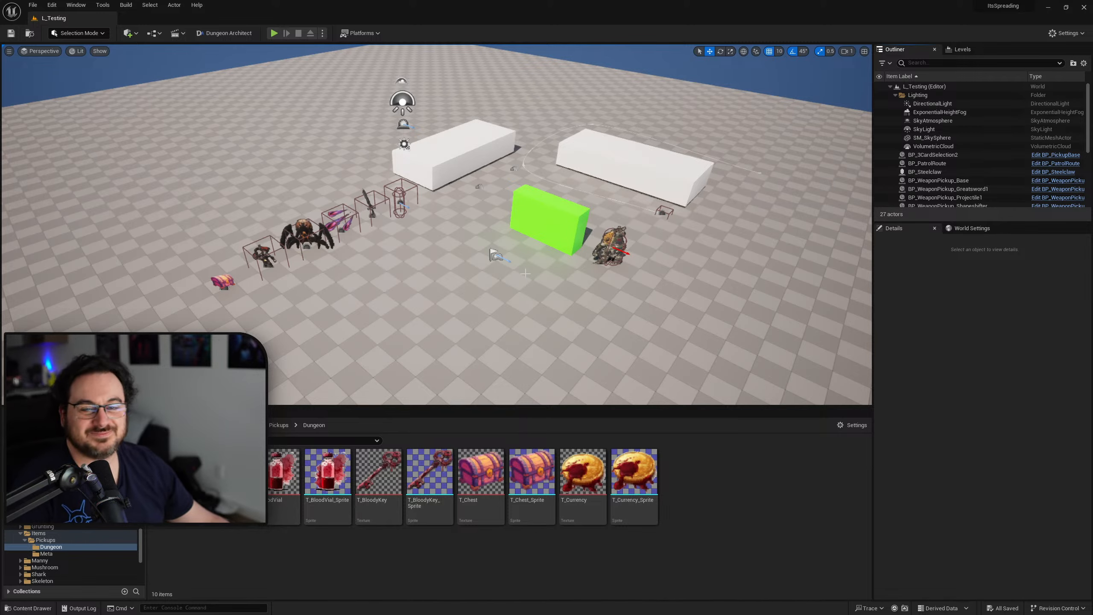
Step: Set the Item Pickup Type of the chest pickup BP_3CardSelection2 to HP
right_drag(526, 273, 457, 235)
key(w)
key(s)
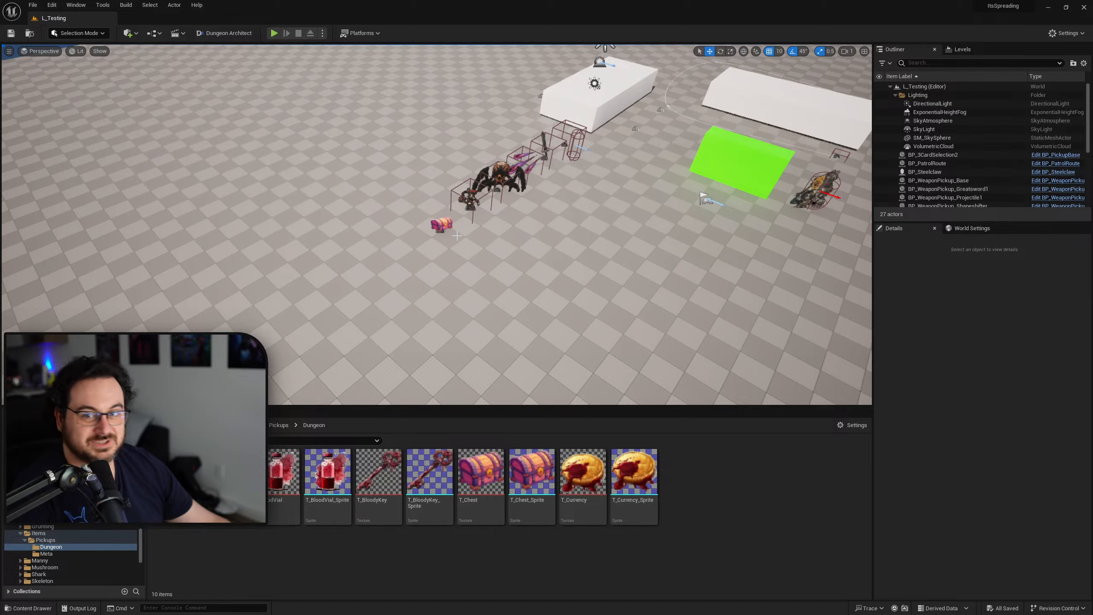
key(F11)
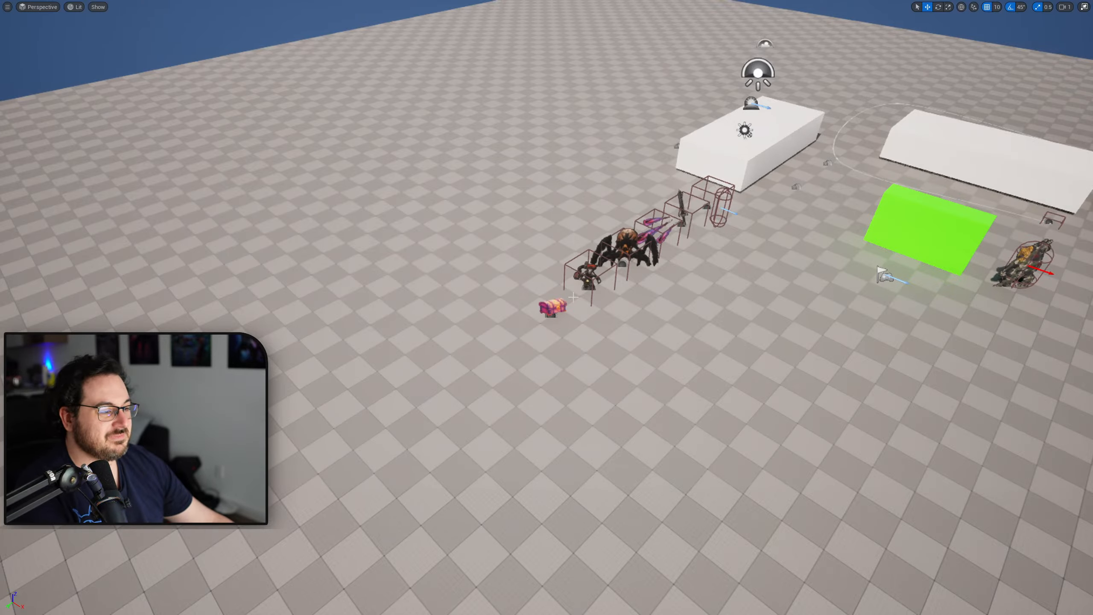
click(552, 307)
key(F11)
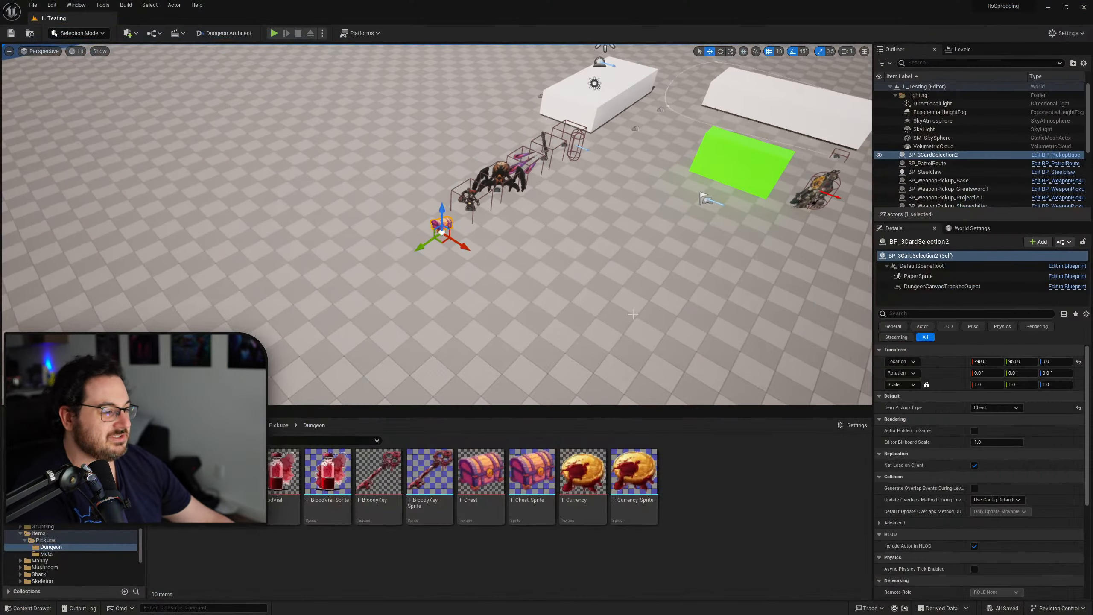
mouse_move(633, 314)
right_down()
mouse_move(624, 272)
mouse_move(624, 319)
mouse_move(624, 303)
right_up()
key(q)
key(e)
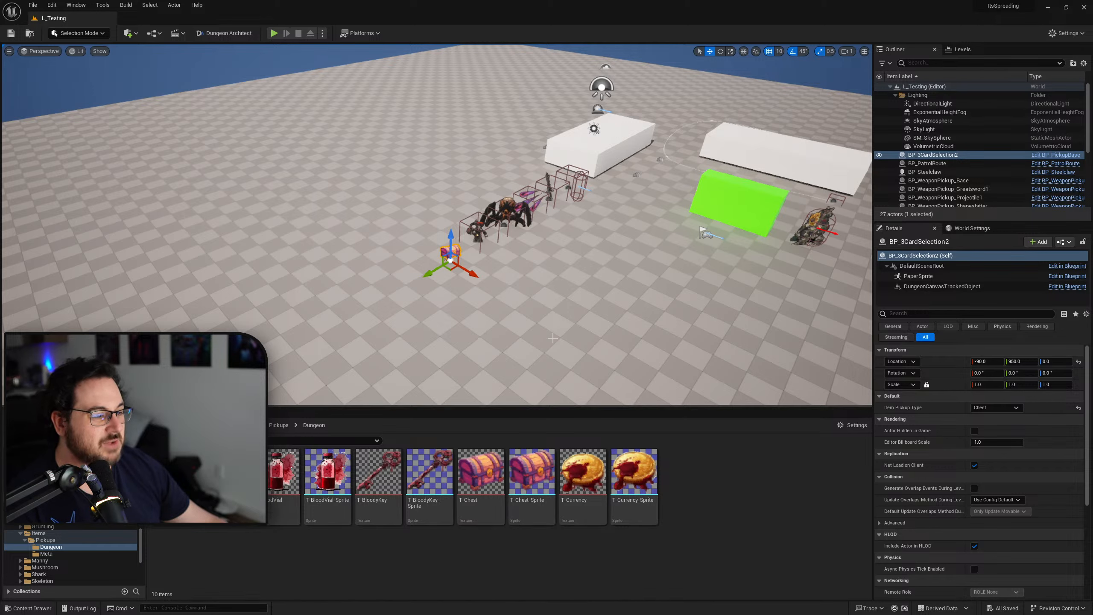
click(1009, 409)
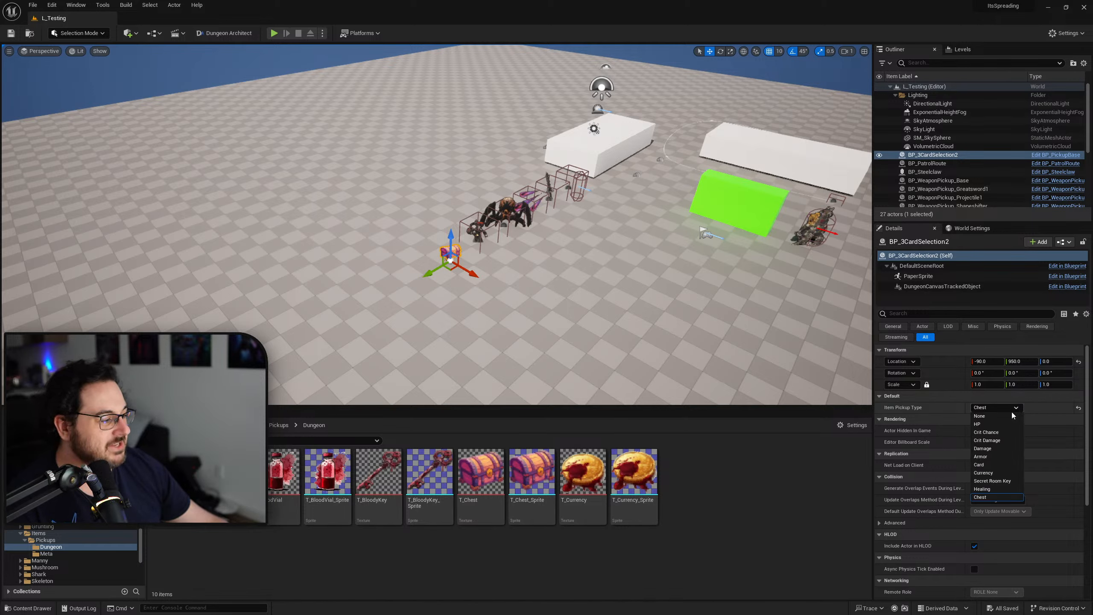
click(998, 424)
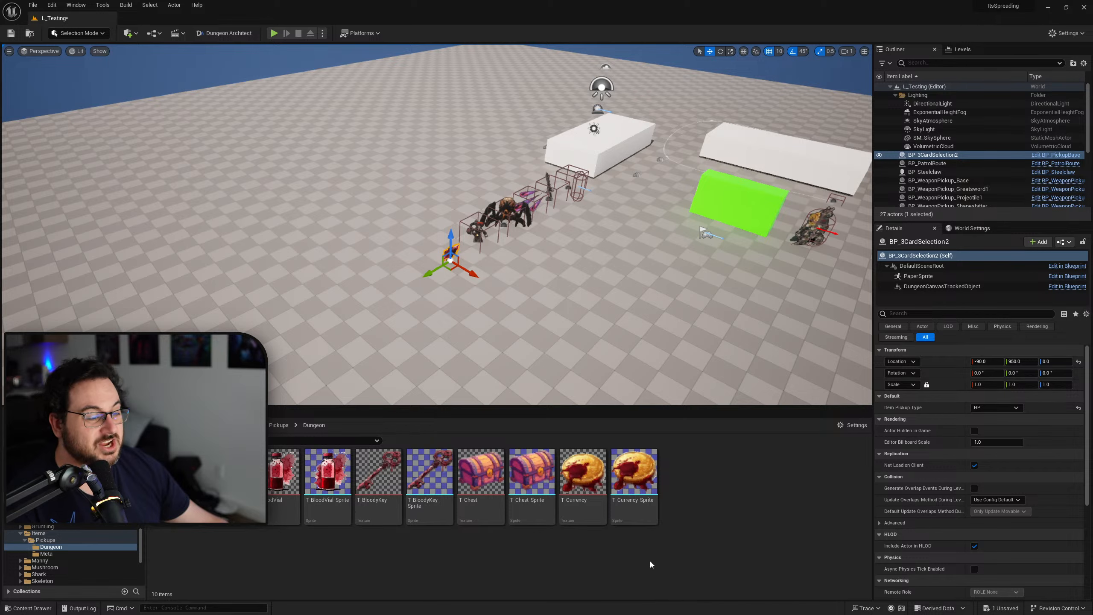
Step: Examine the T_Currency_Sprite pickup sprite in the sprite editor, then close it
double_click(636, 510)
scroll(474, 399, up, 2)
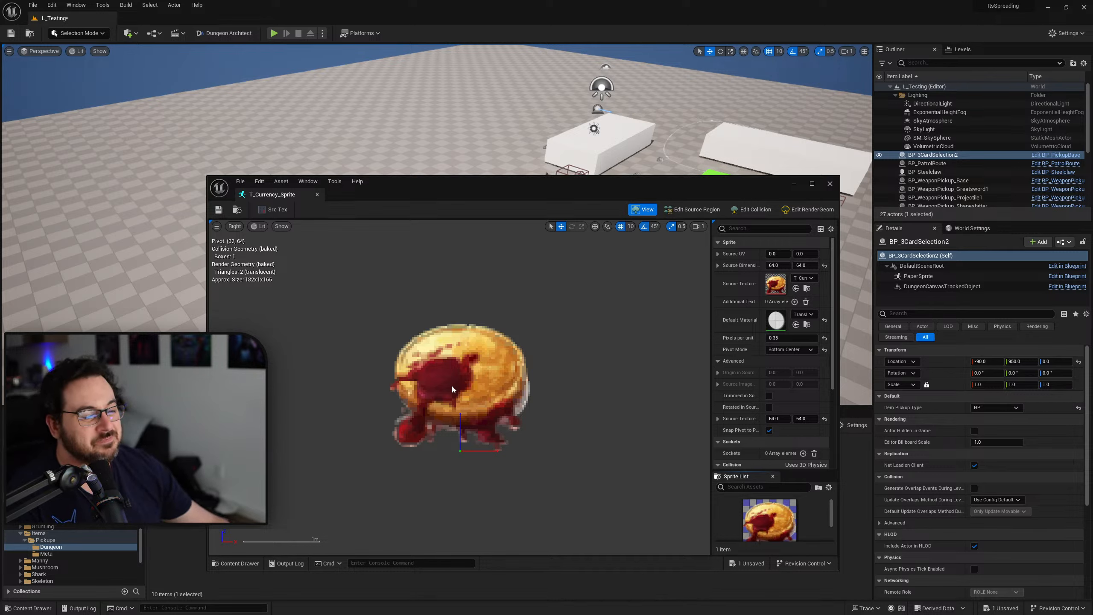
scroll(511, 371, down, 3)
scroll(511, 371, down, 1)
scroll(511, 371, up, 5)
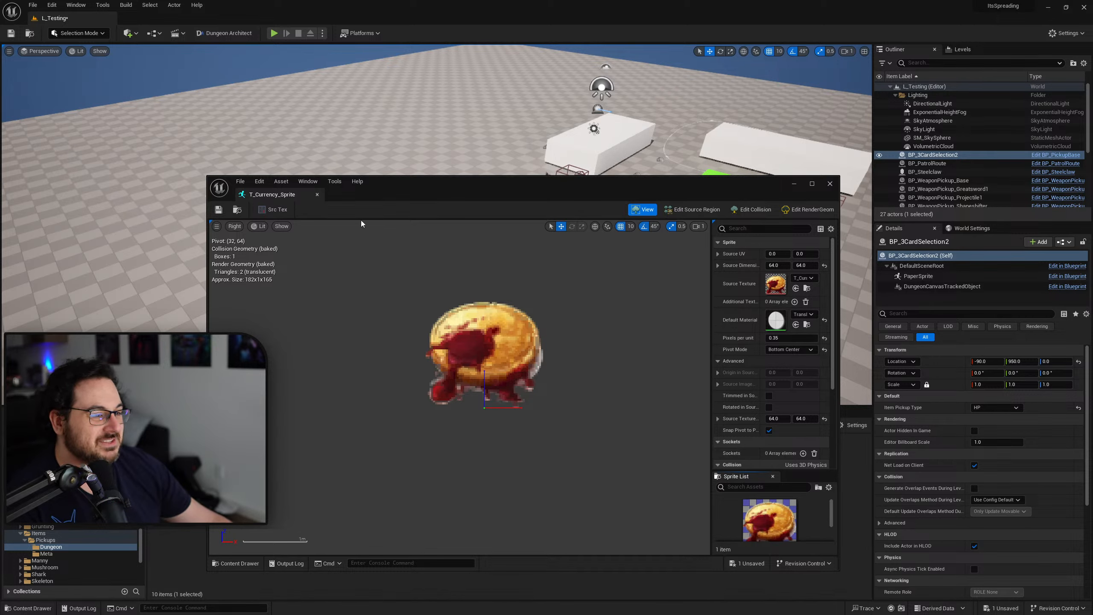
click(317, 195)
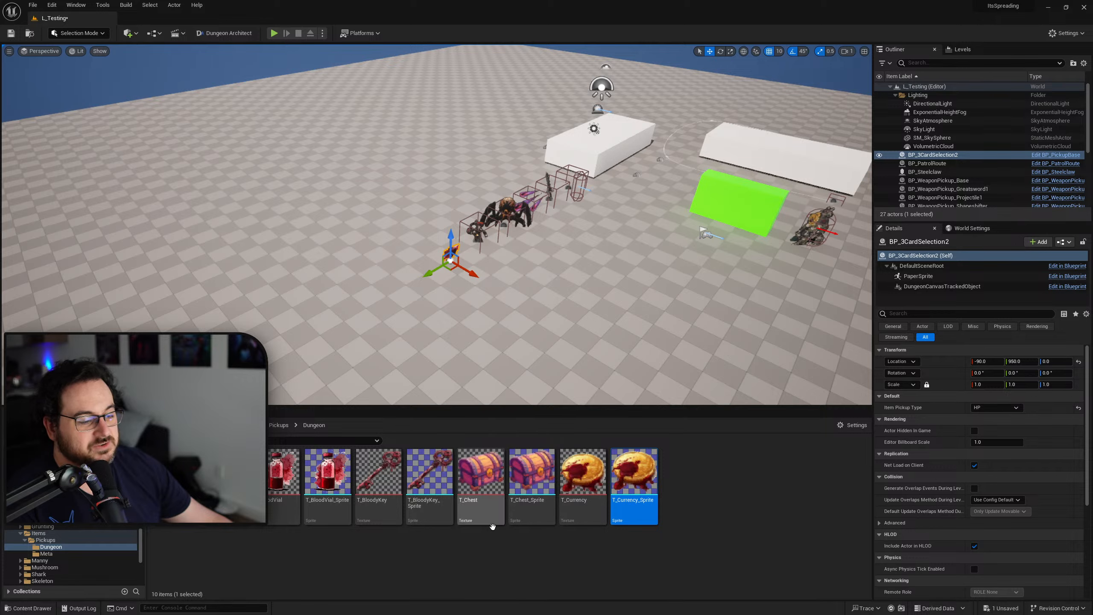
Step: View the T_BloodyKey_Sprite pickup sprite, then close it and clear the asset selection
double_click(422, 510)
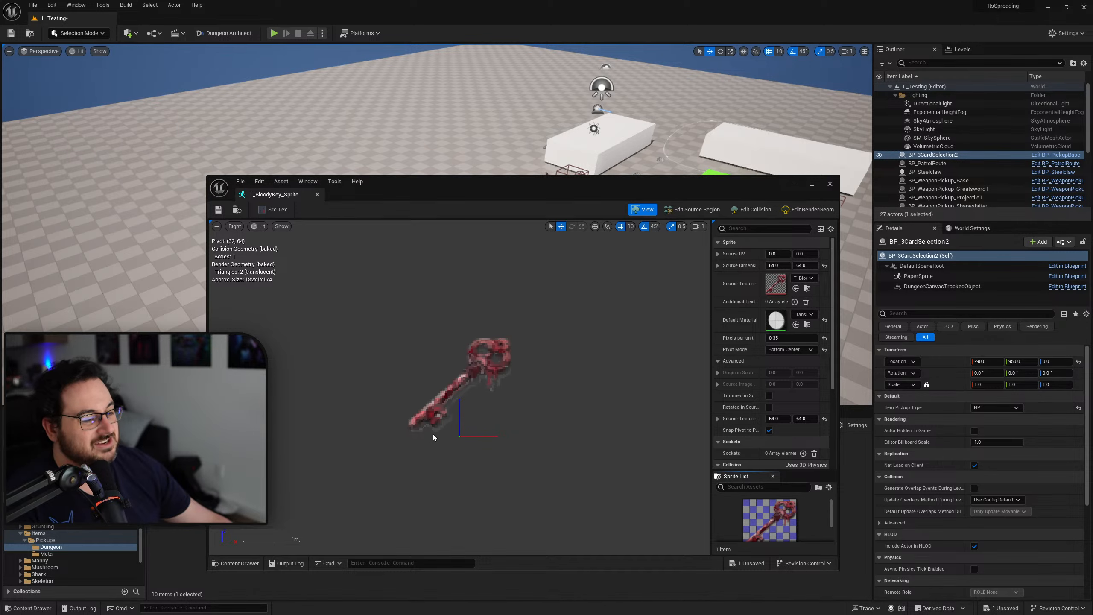
middle_click(296, 196)
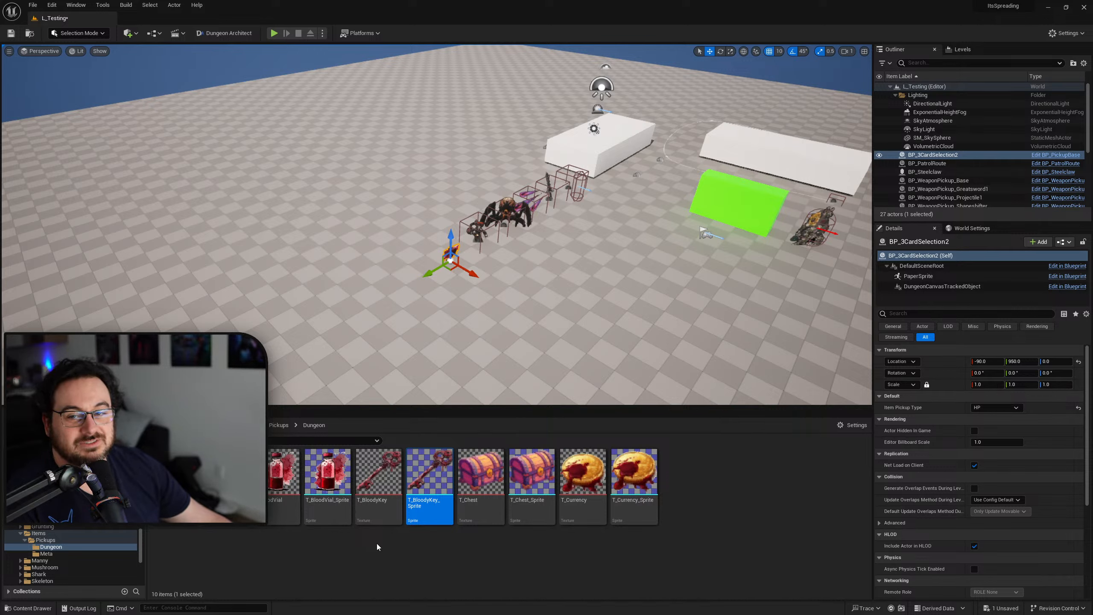
click(386, 563)
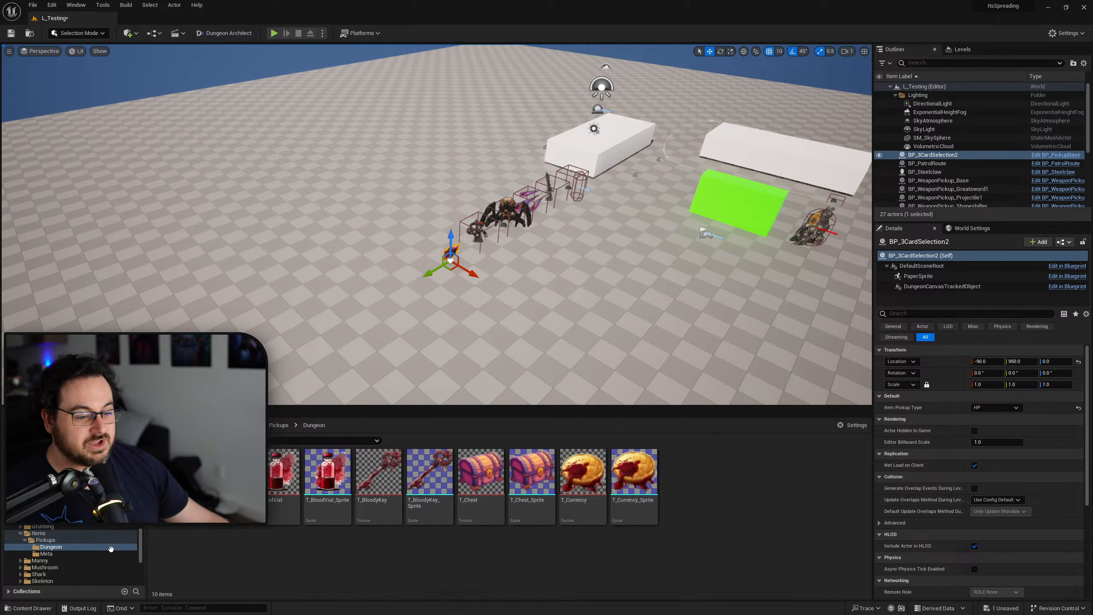
Step: Show the Meta folder under Pickups and look over its shard textures and sprites
click(47, 554)
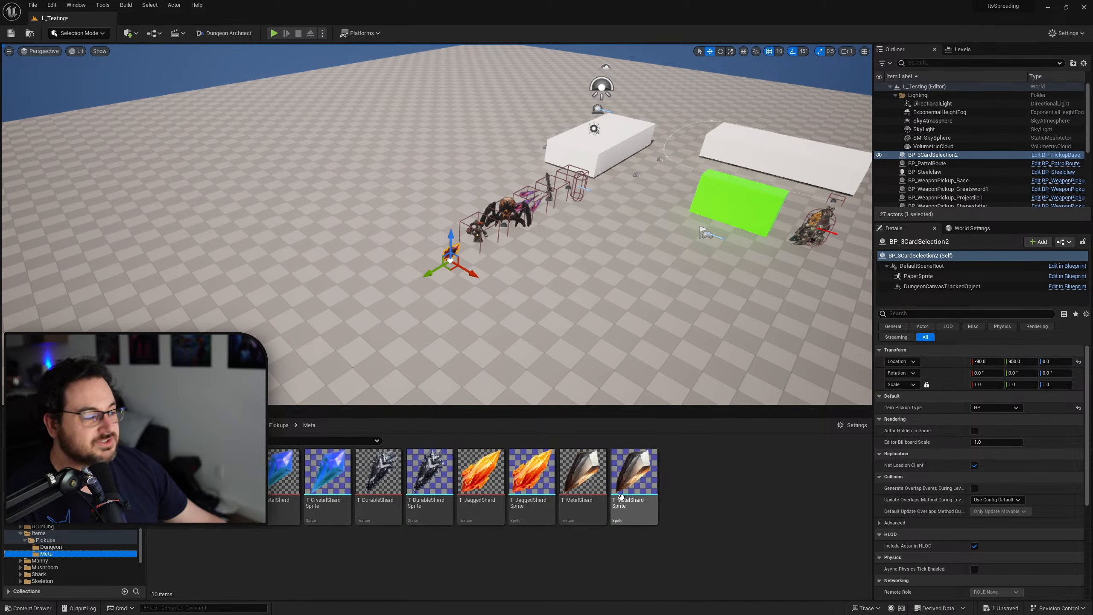
mouse_move(635, 476)
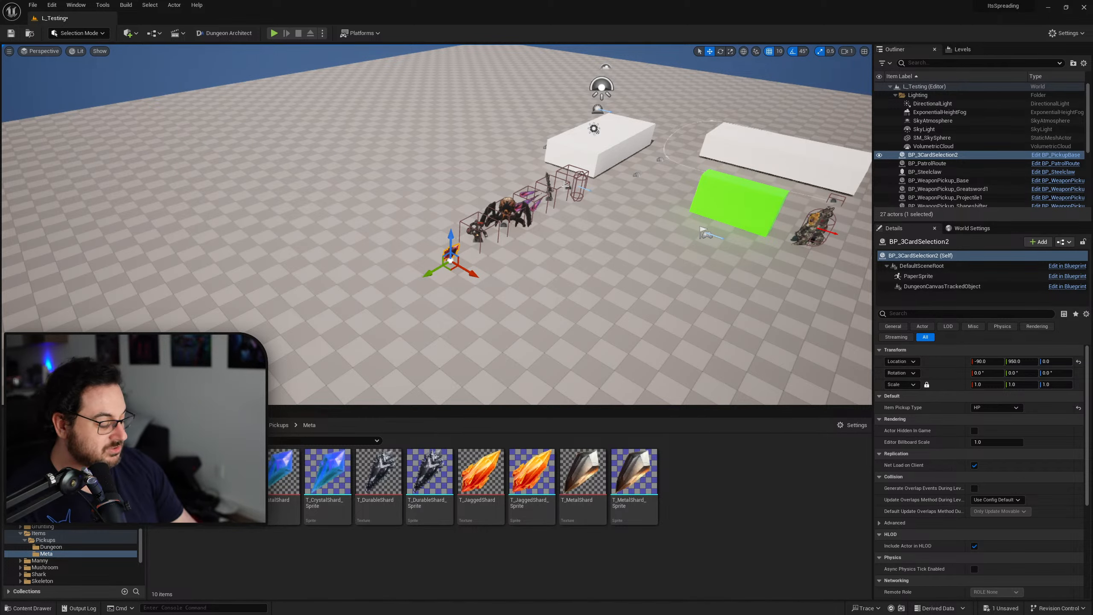
key(F11)
key(F11)
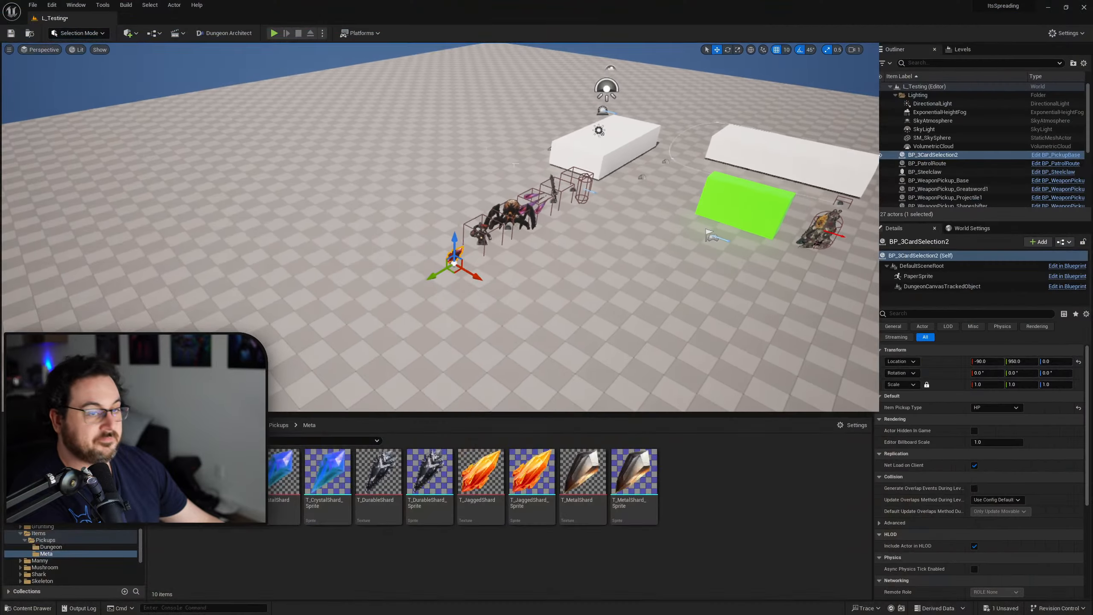
Step: Open the recent level L_Dungeon_Level_01, discarding the unsaved changes to L_Testing
click(33, 5)
mouse_move(62, 55)
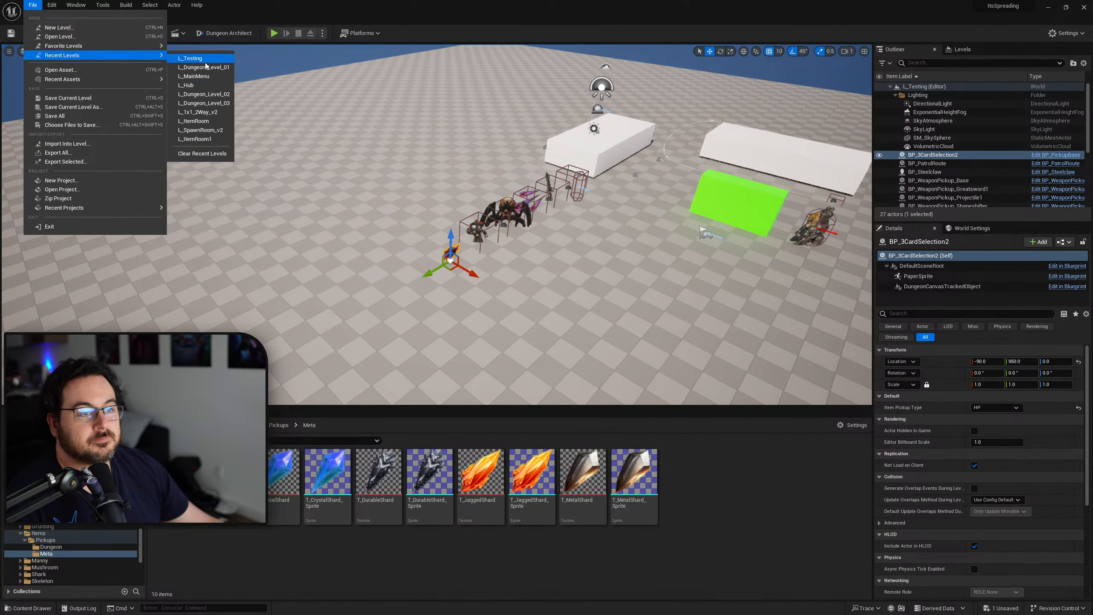
click(202, 67)
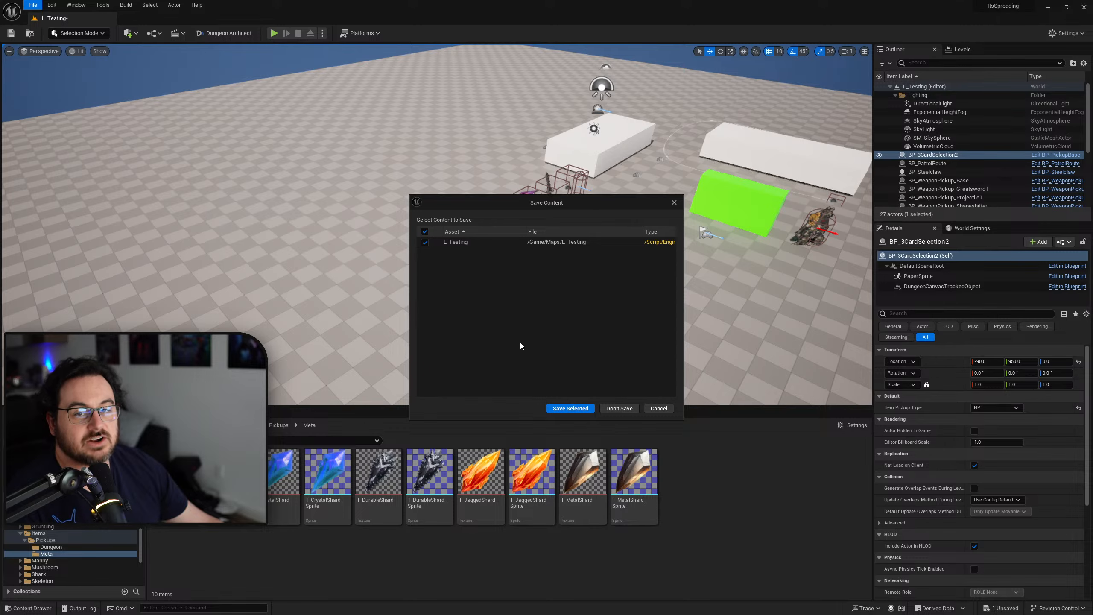
click(625, 409)
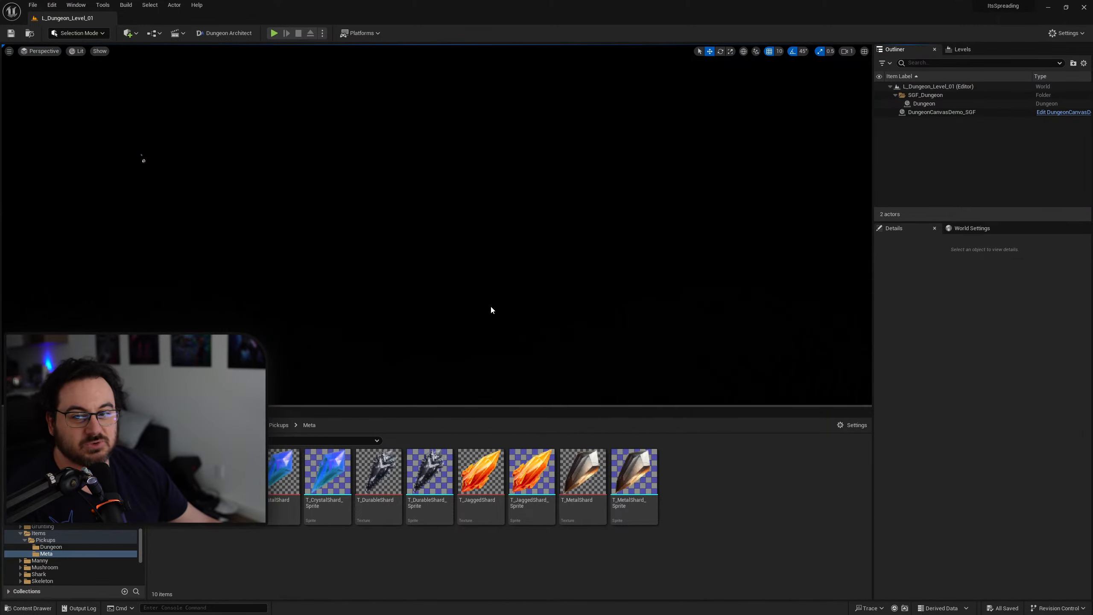
Step: Play the dungeon level full screen and walk the character around the pillar in the starting room
key(F11)
key(alt+p)
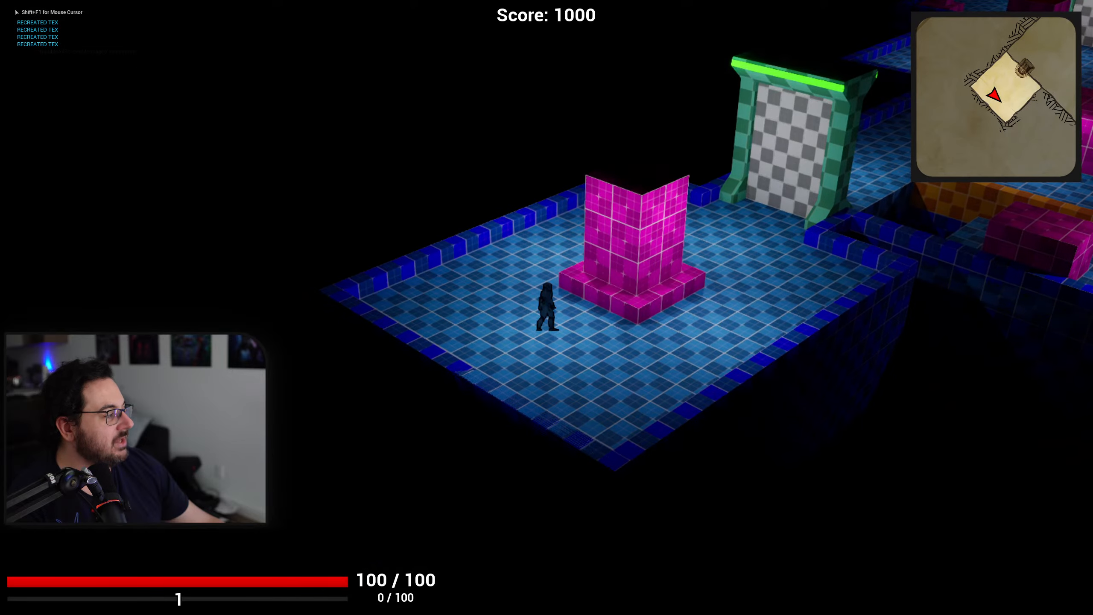
key(d)
key(w)
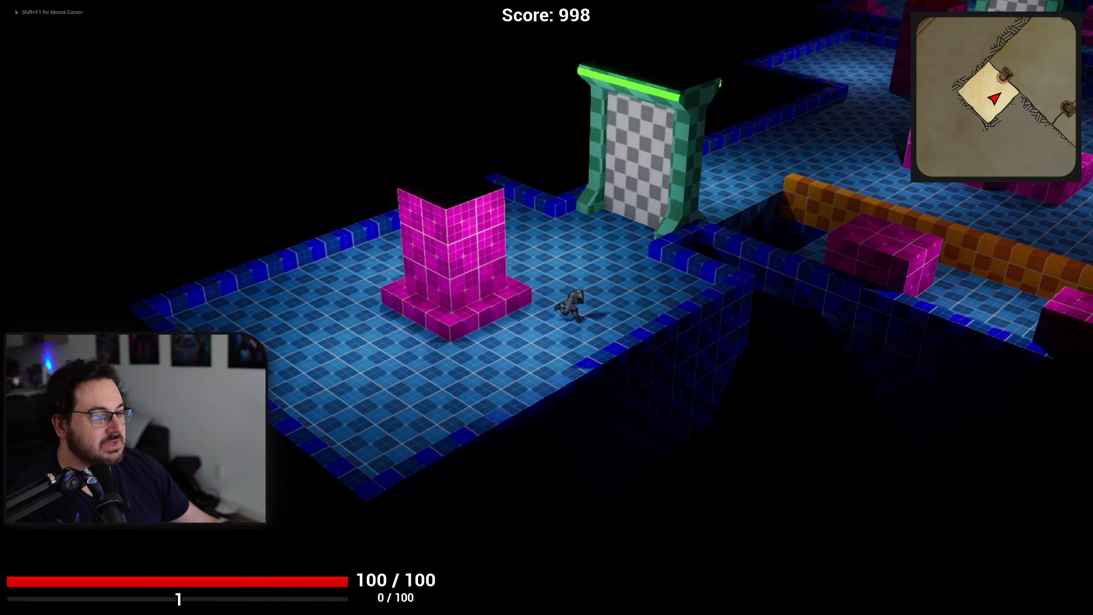
key(s)
key(a)
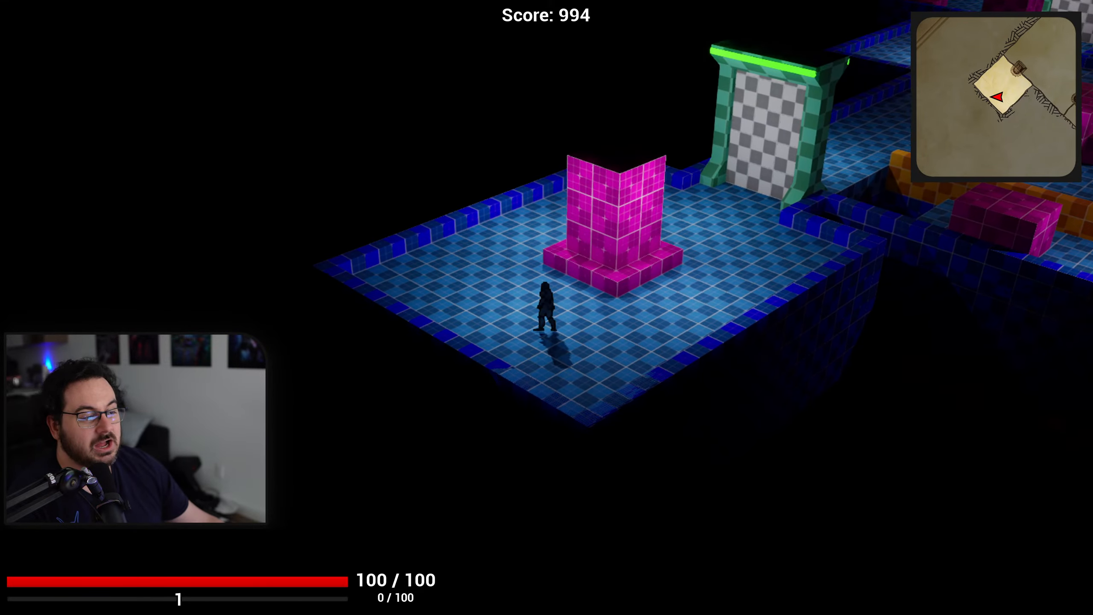
key(d)
key(a)
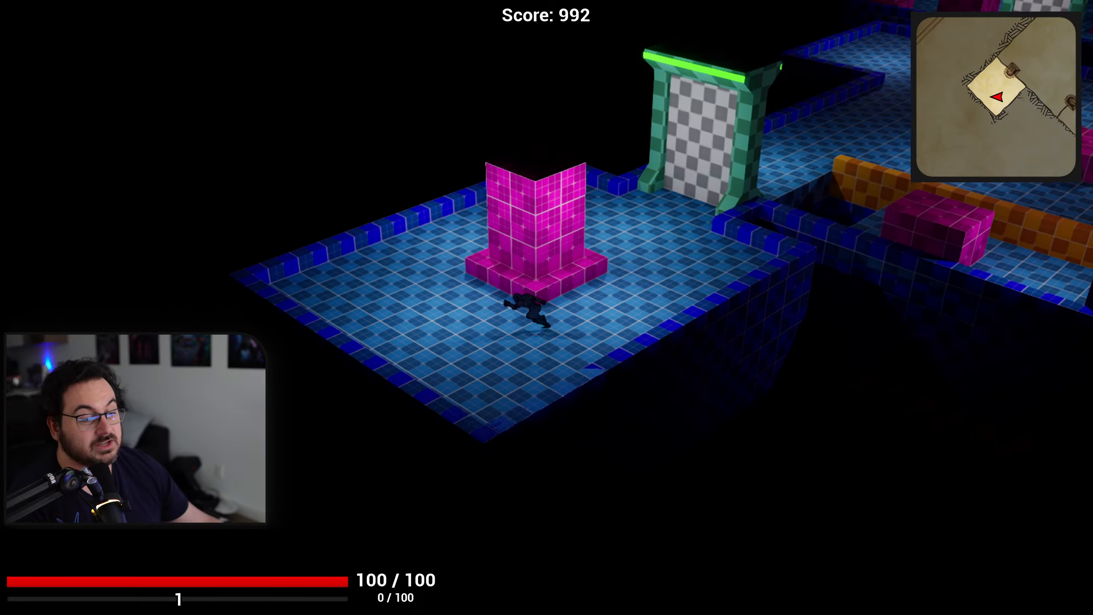
key(w)
key(d)
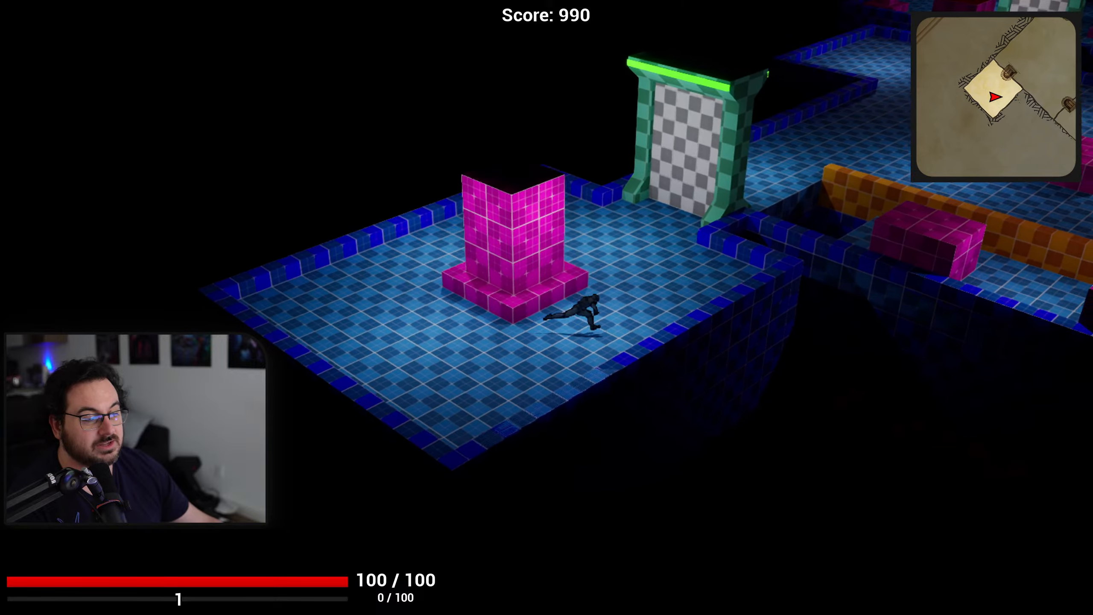
key(a)
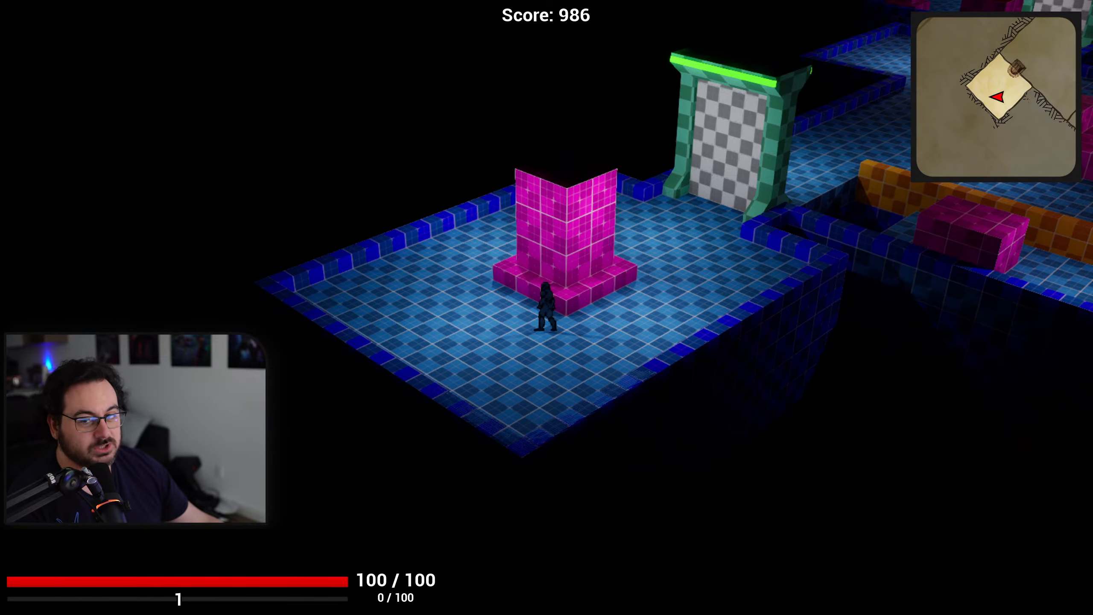
key(d)
key(w)
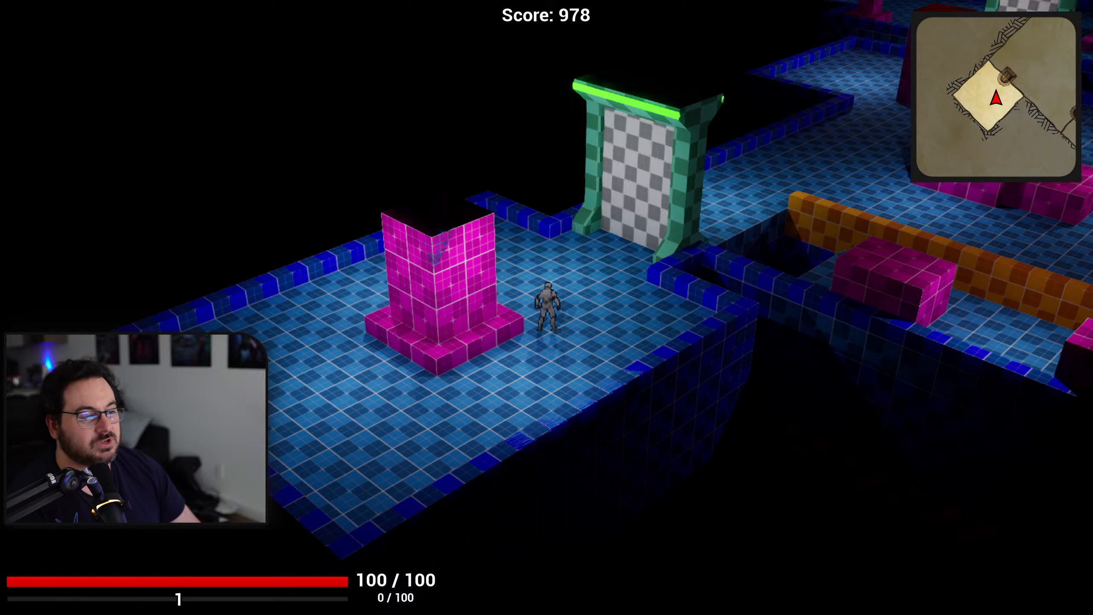
Step: Take the character through the checkered door into the large room and fight the enemies there
key(space)
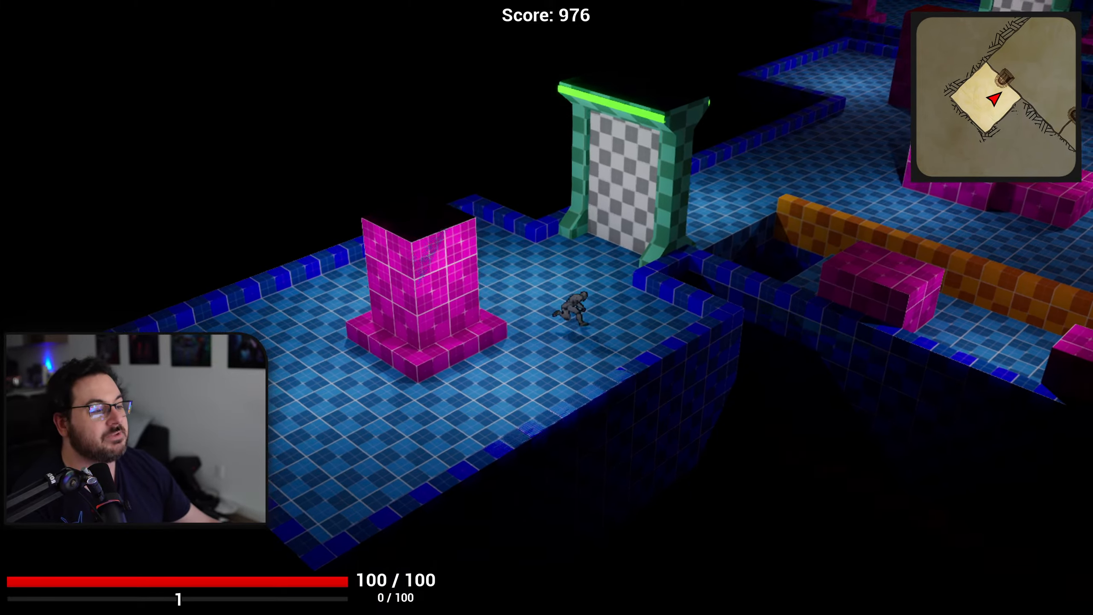
key(w)
key(d)
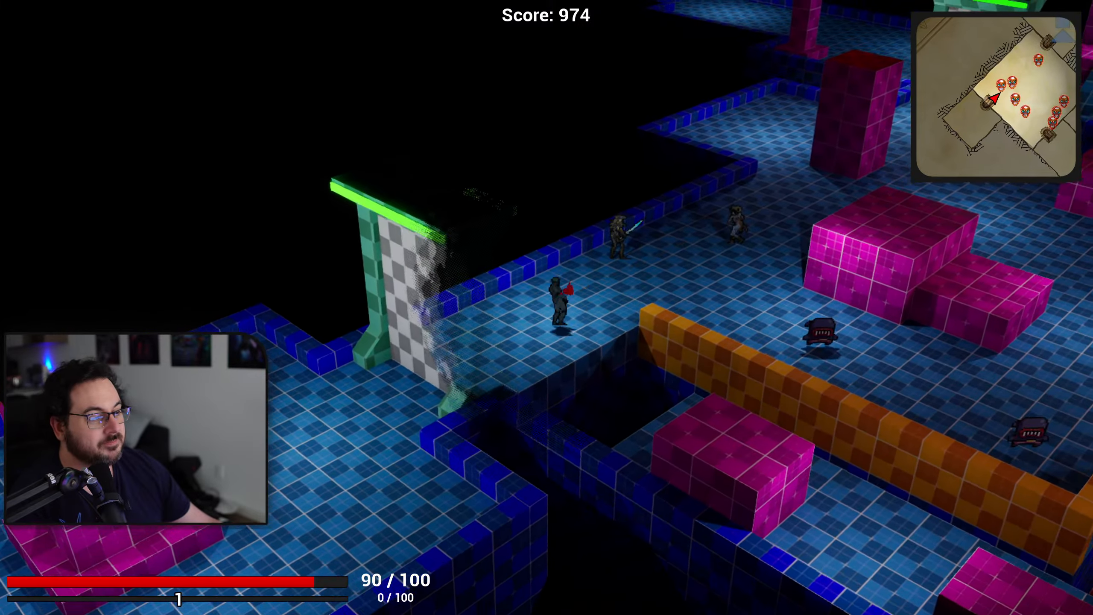
key(w)
key(d)
key(space)
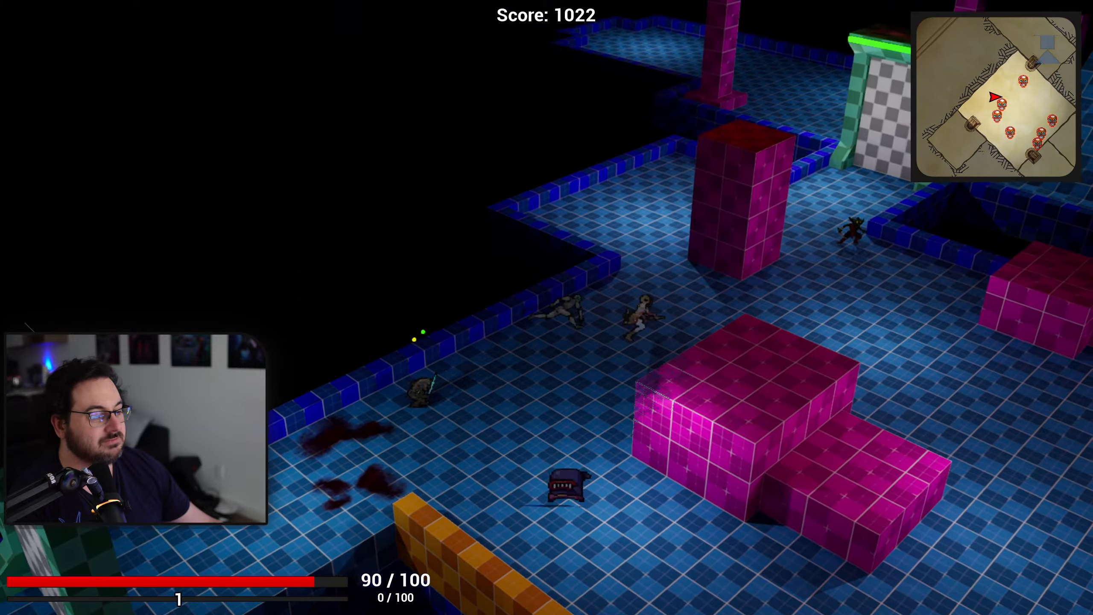
key(d)
key(space)
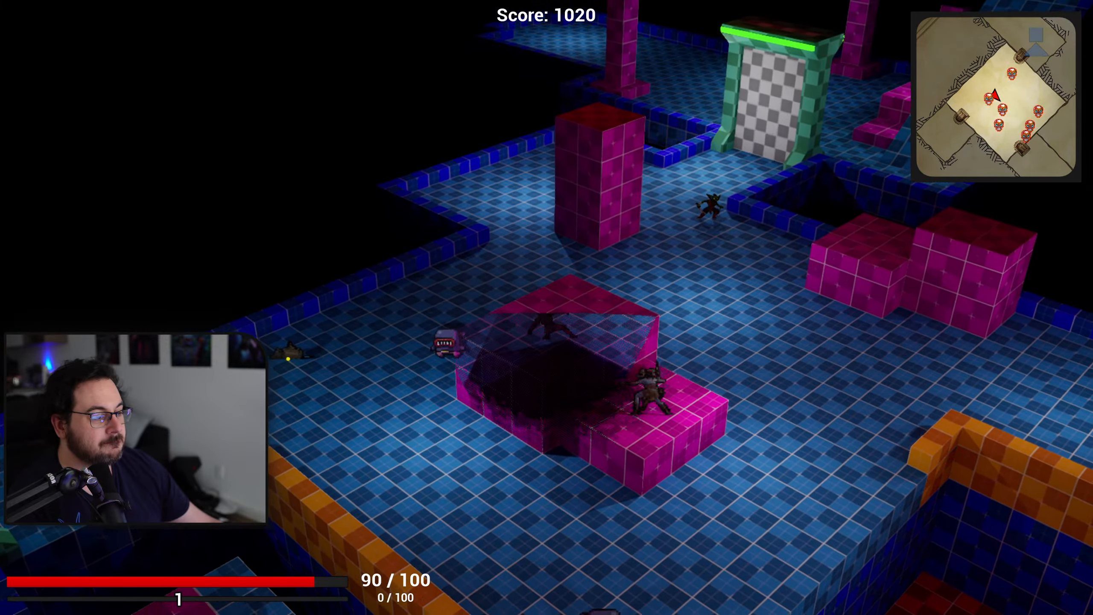
key(d)
key(s)
key(space)
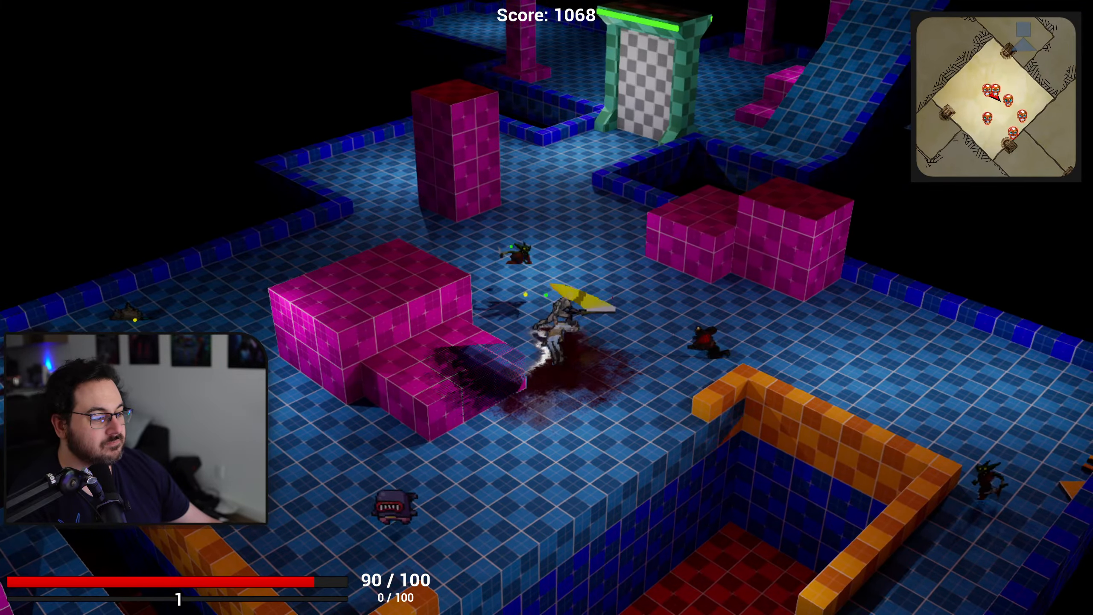
key(d)
key(s)
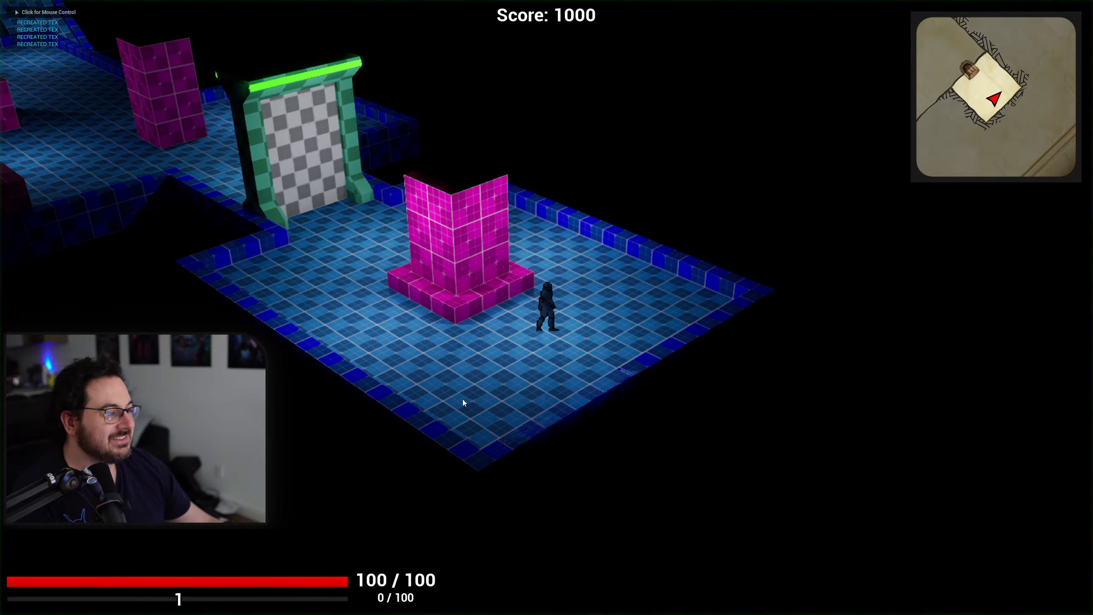
Step: Run the character from the starting room through the checkered door to the enemies near the large room's pillar
key(a)
key(w)
key(a)
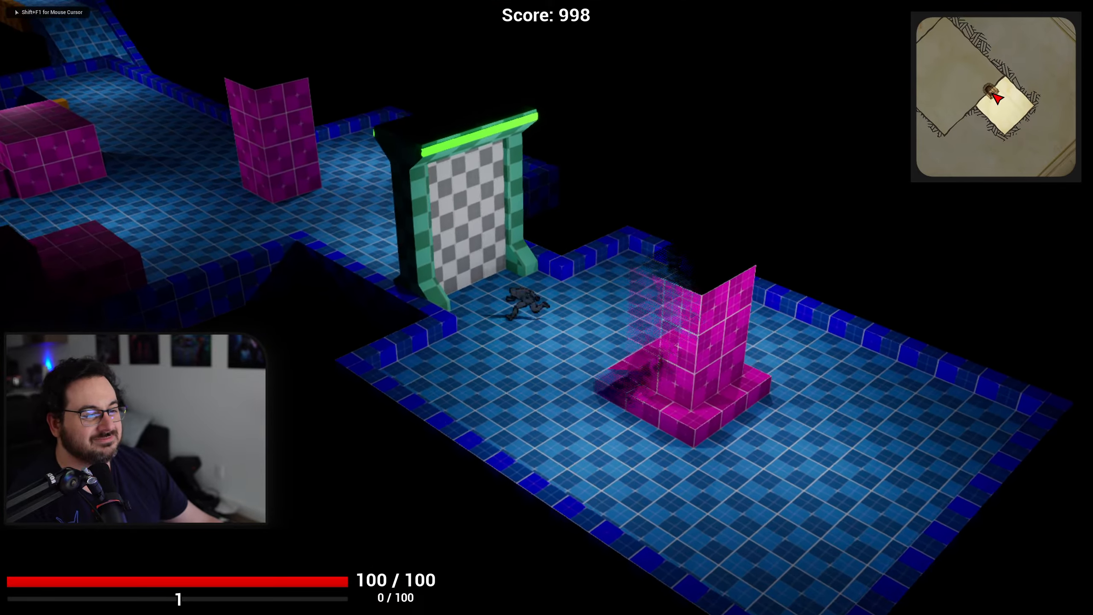
key(a)
key(w)
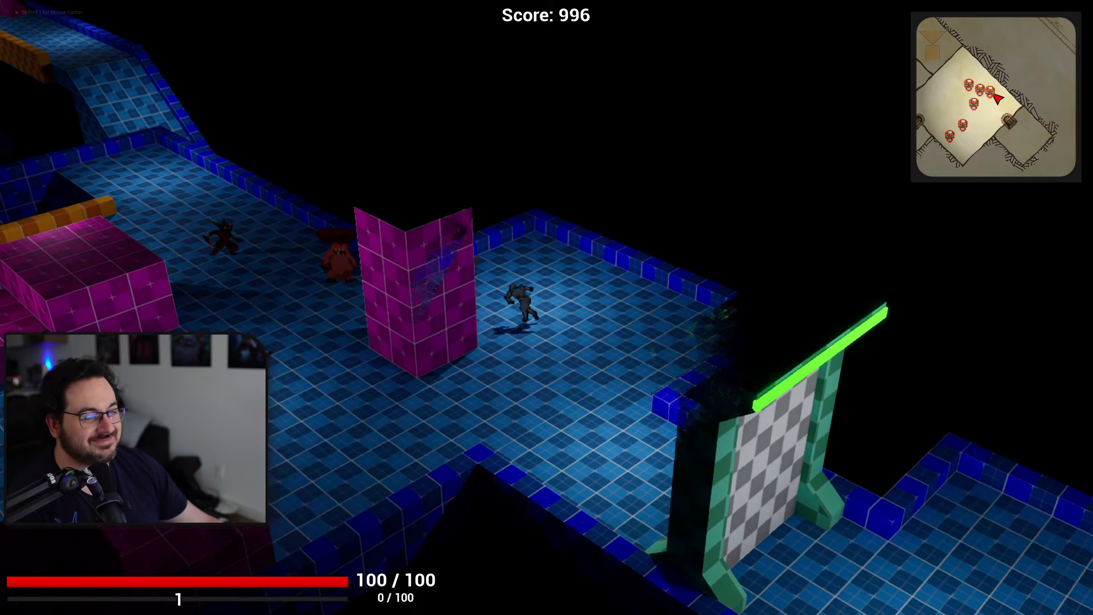
key(w)
key(a)
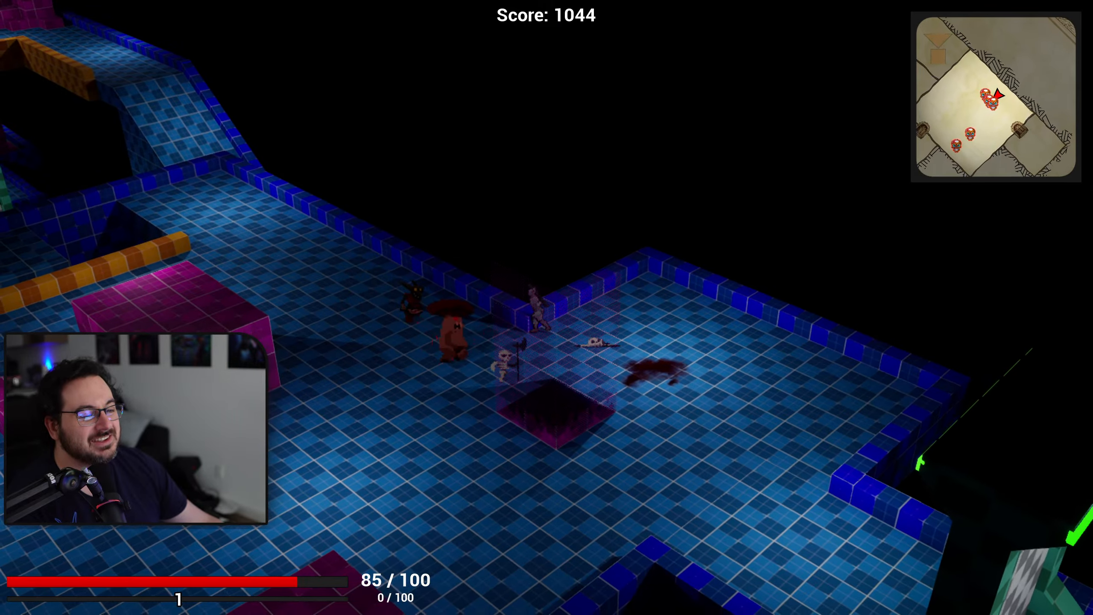
Step: Fight the skeletons and the mushroom enemy around the large room's pillar, circling between attacks
key(a)
key(s)
key(d)
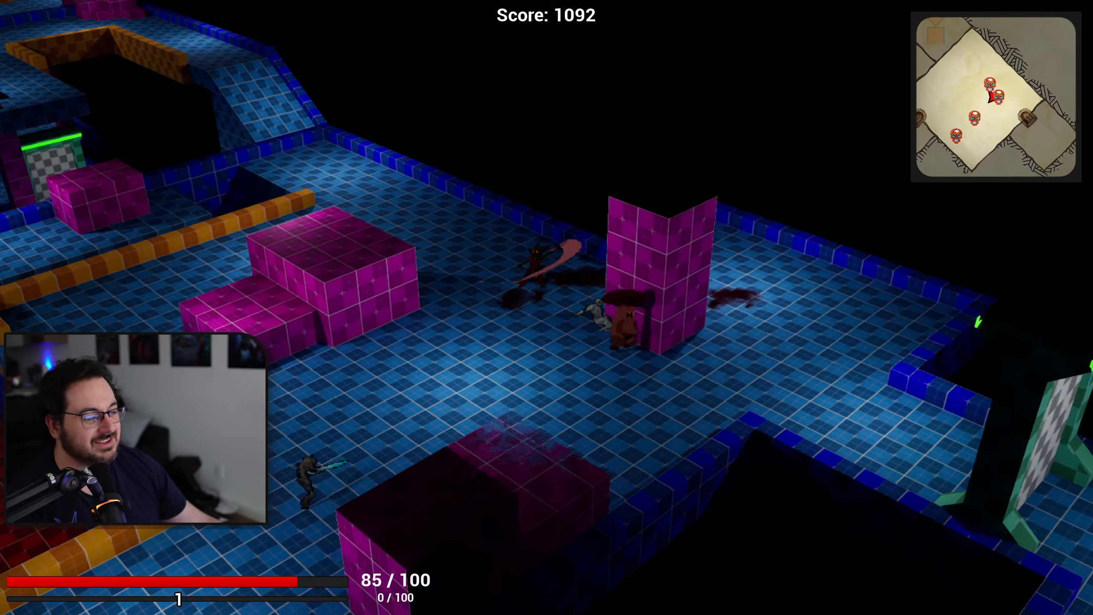
key(d)
key(w)
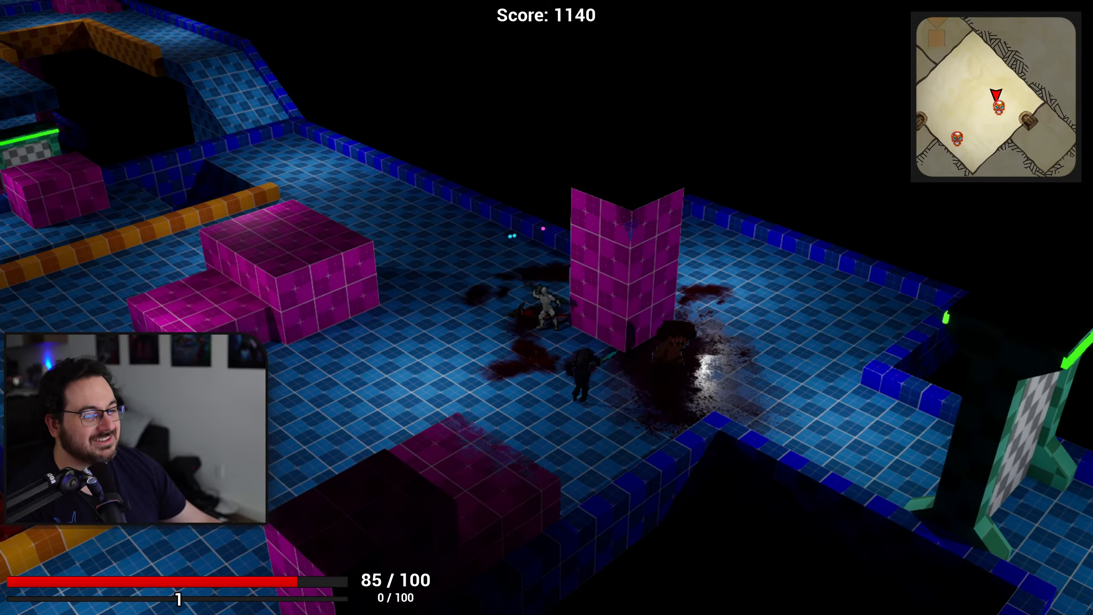
key(d)
key(s)
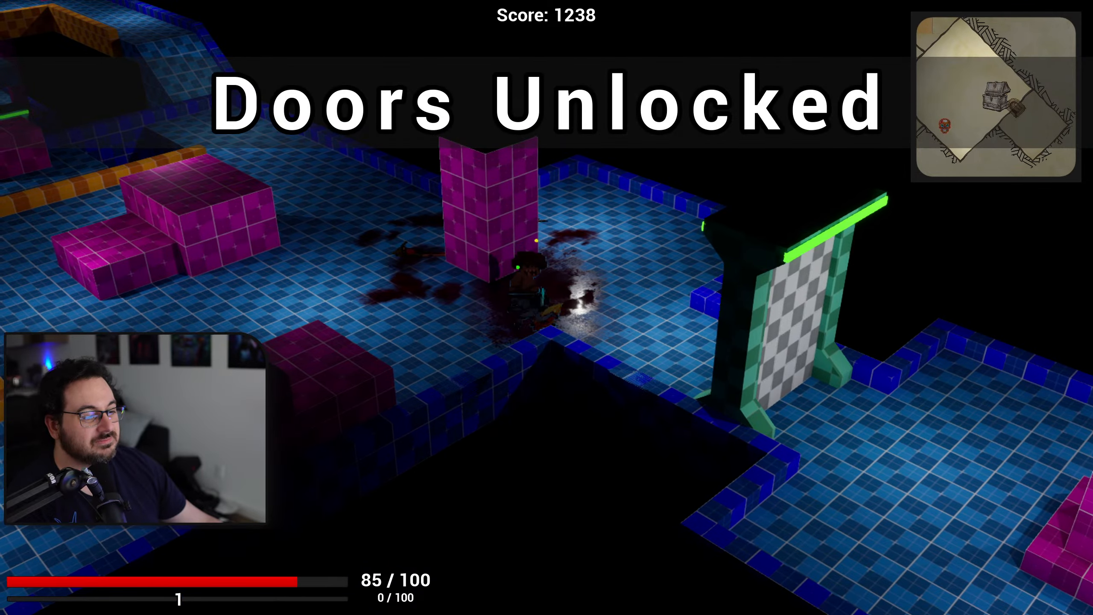
Step: Collect the chest reward beside the pillar and defeat the last enemy in the large room
key(a)
key(d)
key(a)
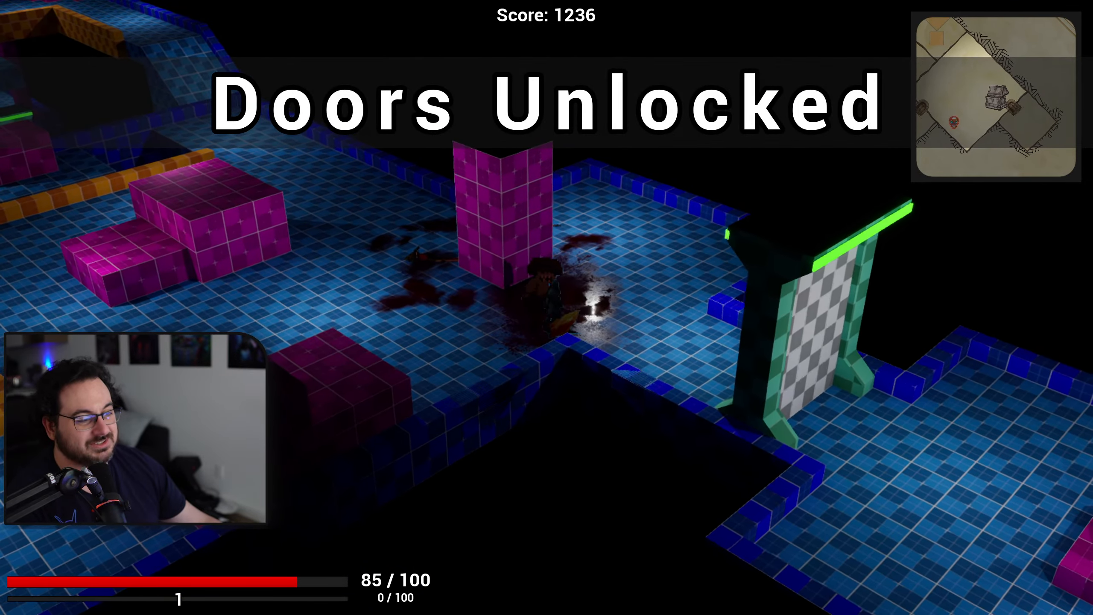
key(a)
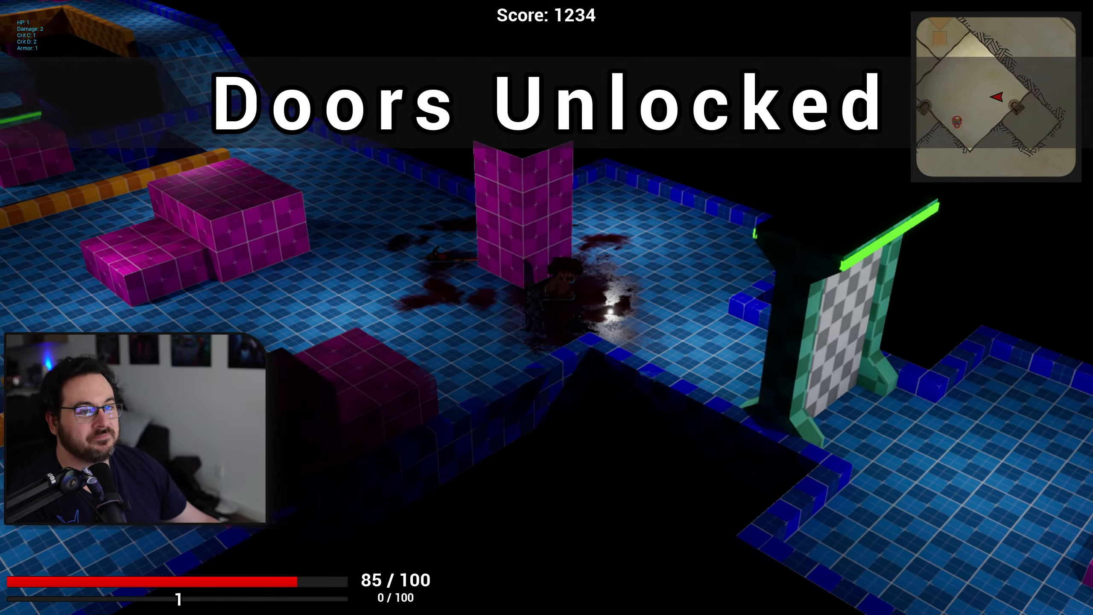
key(a)
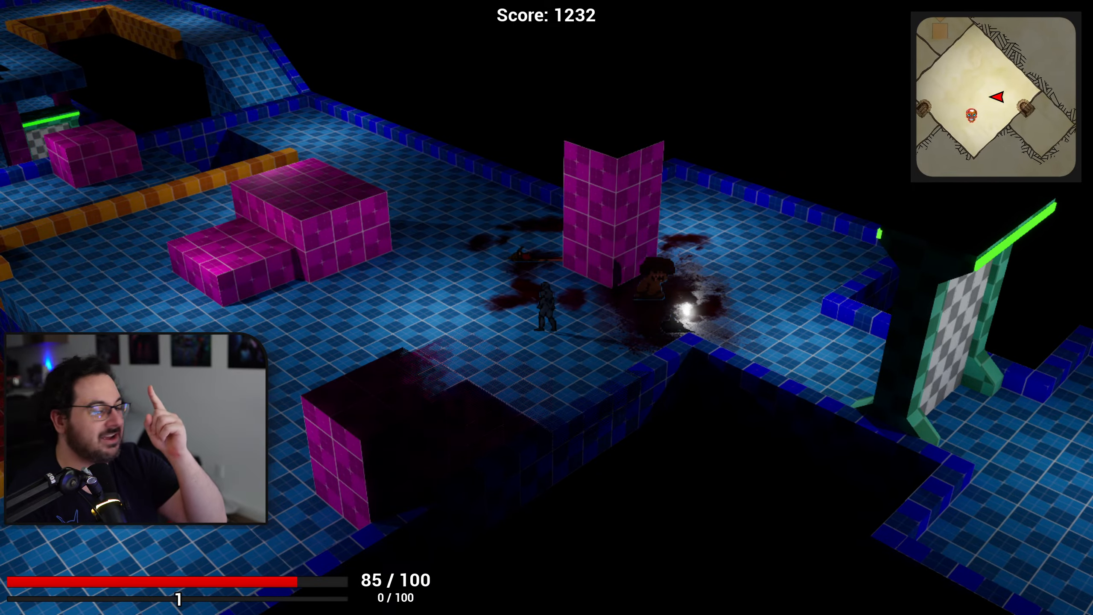
key(a)
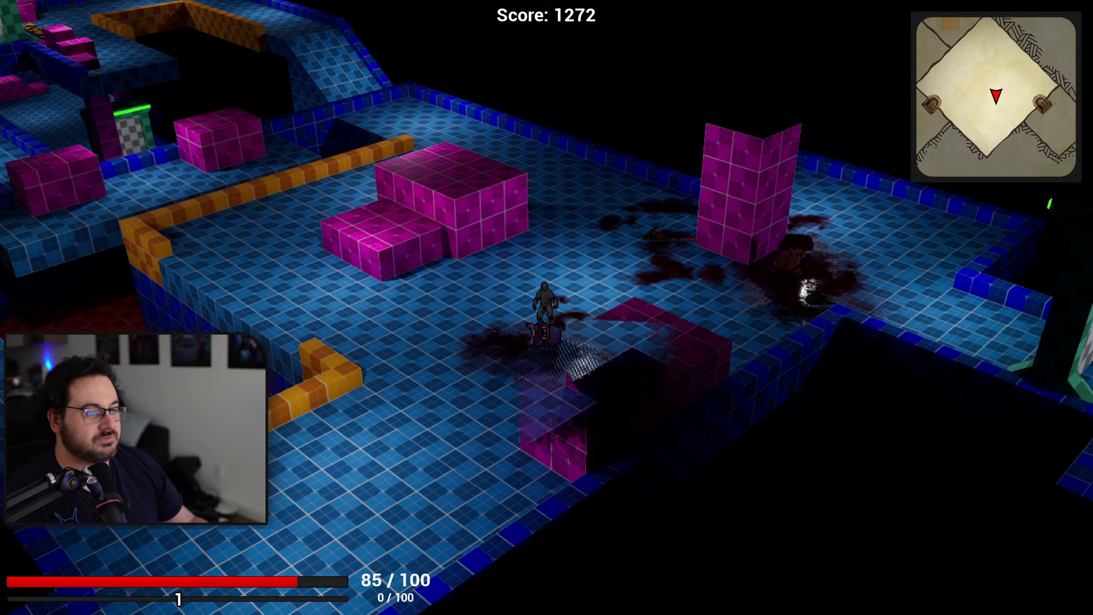
Step: Take the character past the orange railing and through the next checkered door into the small room with the pit
key(s)
key(a)
key(a)
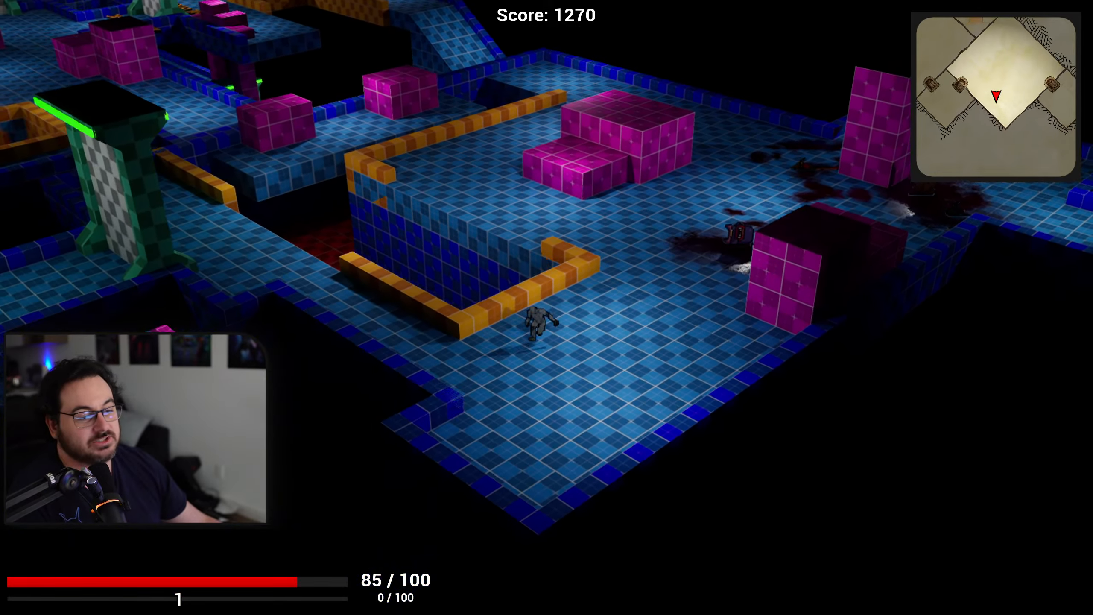
key(a)
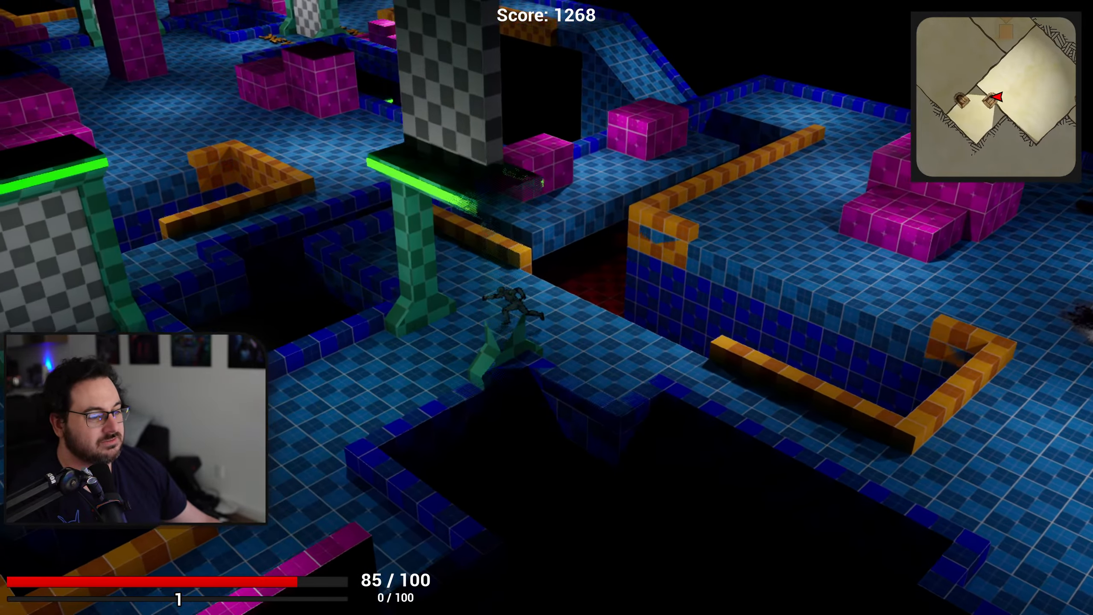
key(s)
key(s)
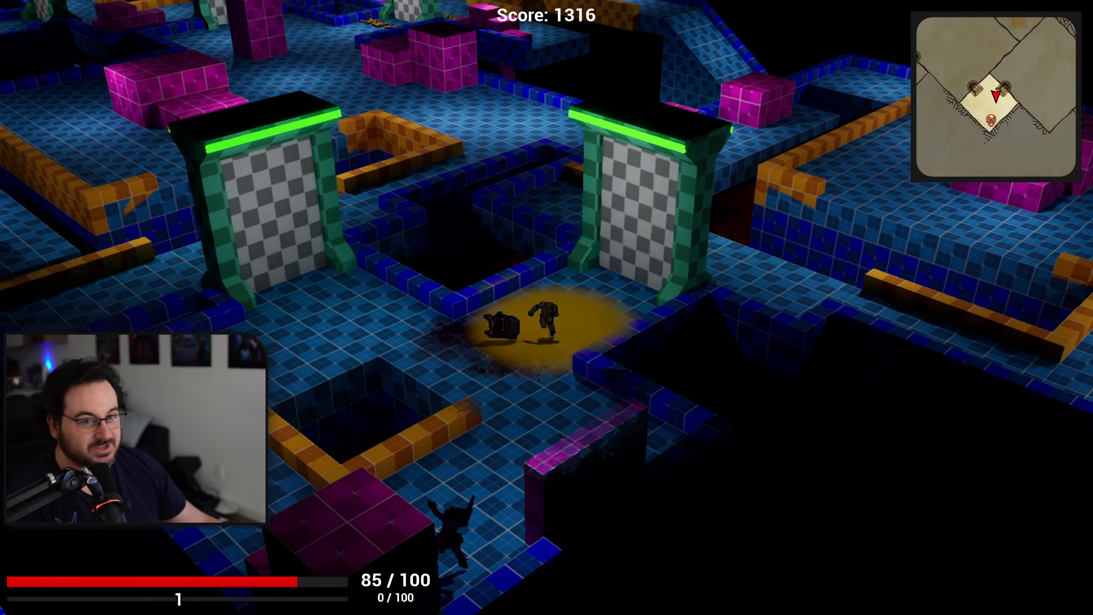
Step: Fight the enemies around the small room's pit while moving away from their explosions
key(a)
key(a)
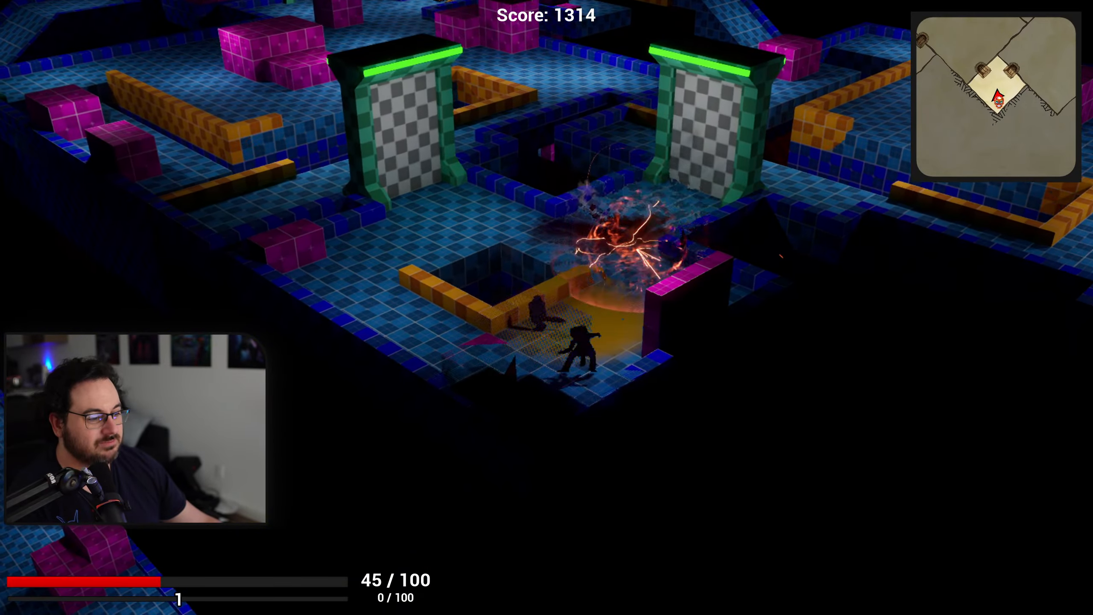
key(w)
key(d)
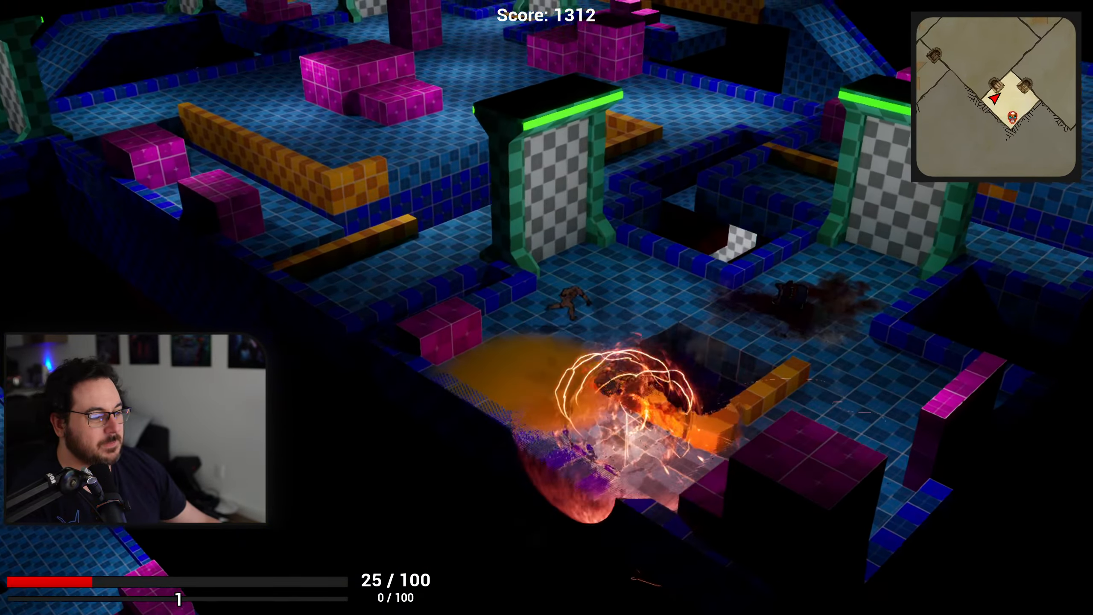
key(s)
key(s)
key(a)
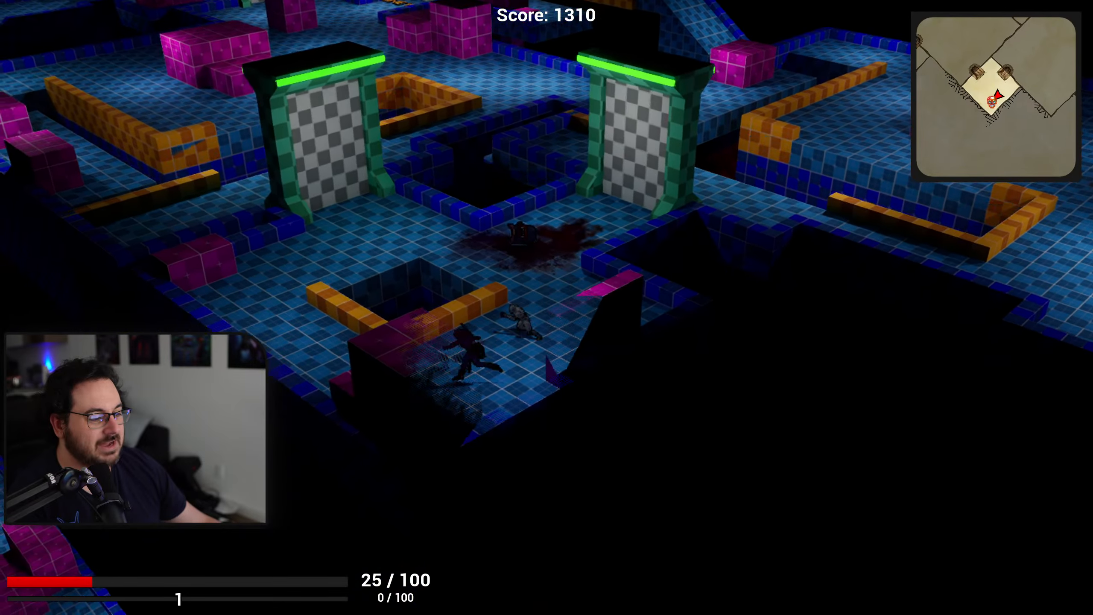
key(a)
key(w)
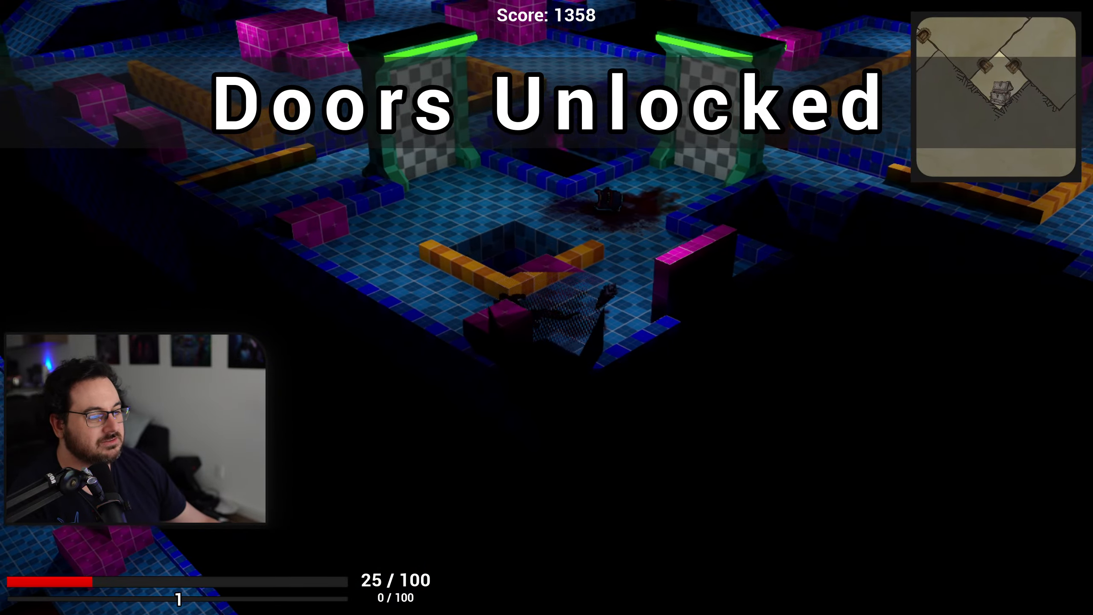
Step: Collect the chest reward near the pink block and walk the character back to the small room's doors
key(d)
key(s)
key(w)
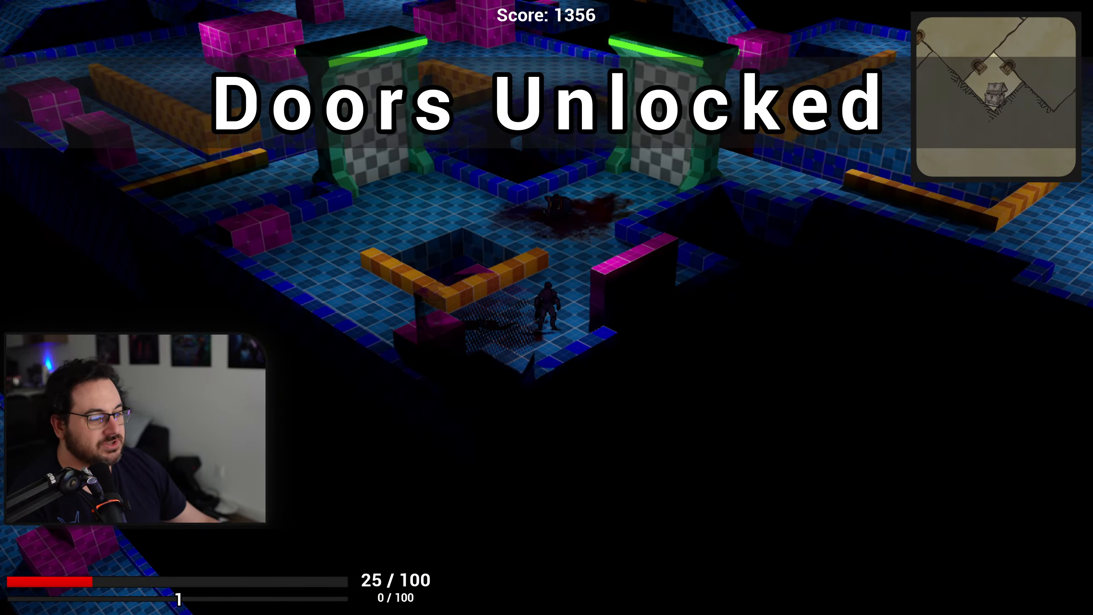
key(w)
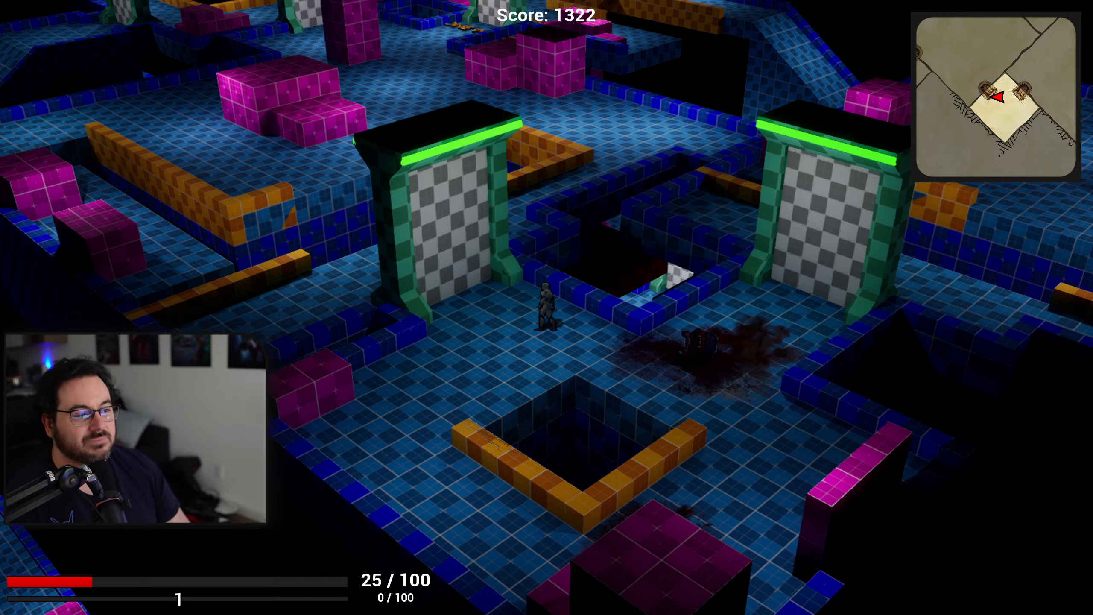
Step: End the dungeon playtest and return the viewport from full screen to the editor layout
key(Escape)
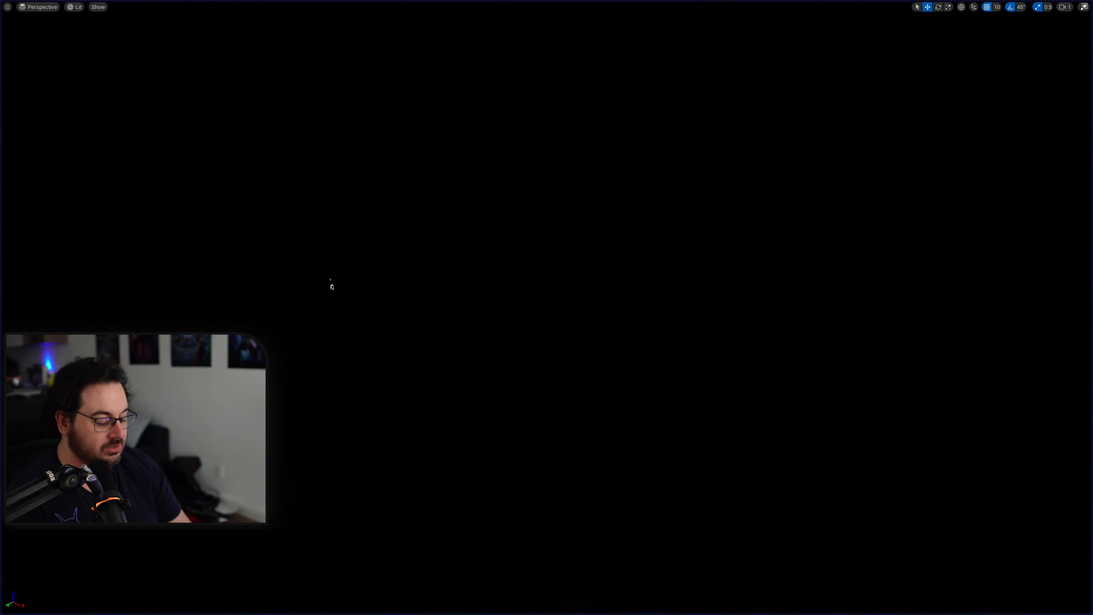
key(alt+p)
key(Escape)
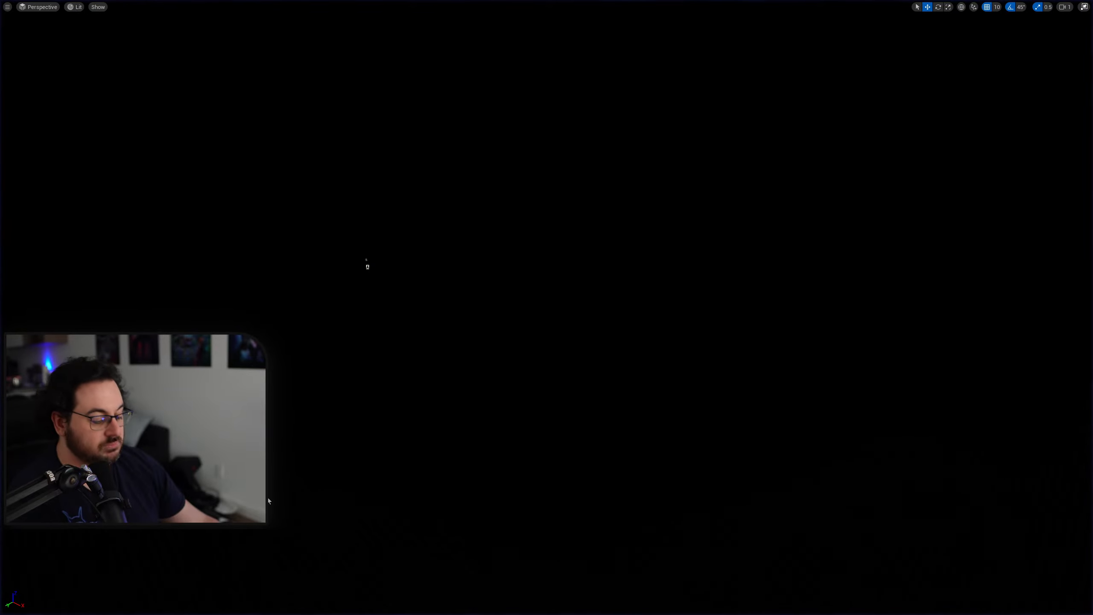
key(F11)
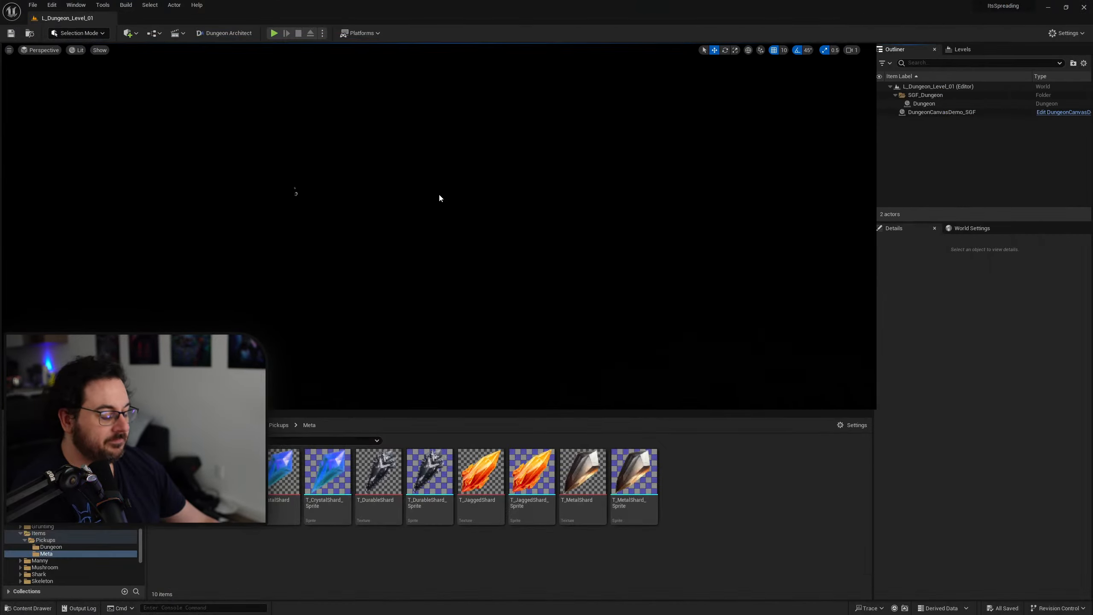
Step: Open the recent level L_Hub
click(33, 5)
mouse_move(99, 54)
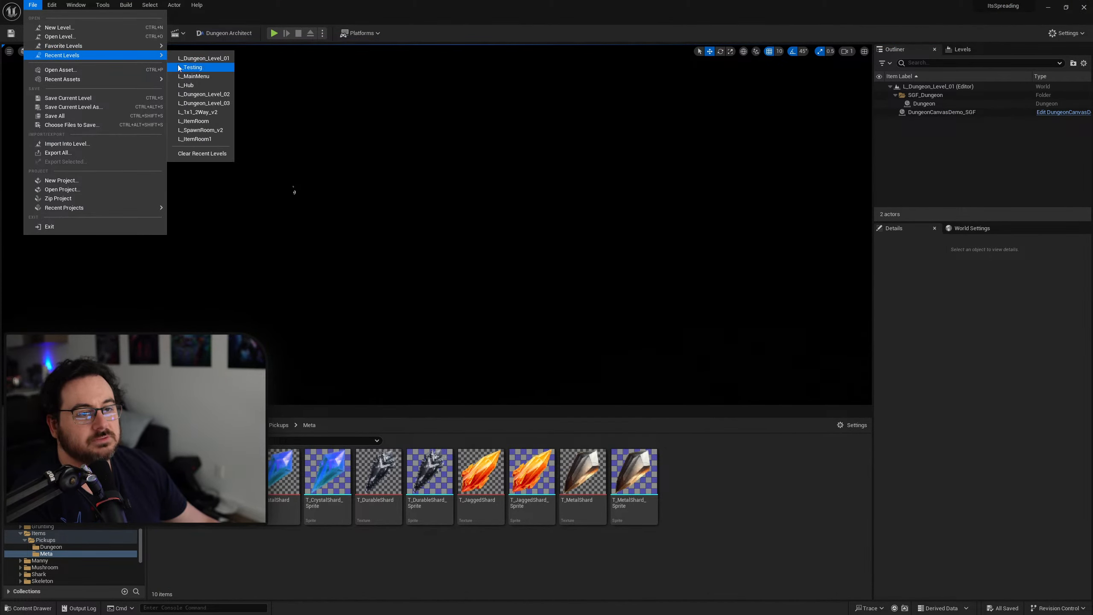
click(220, 85)
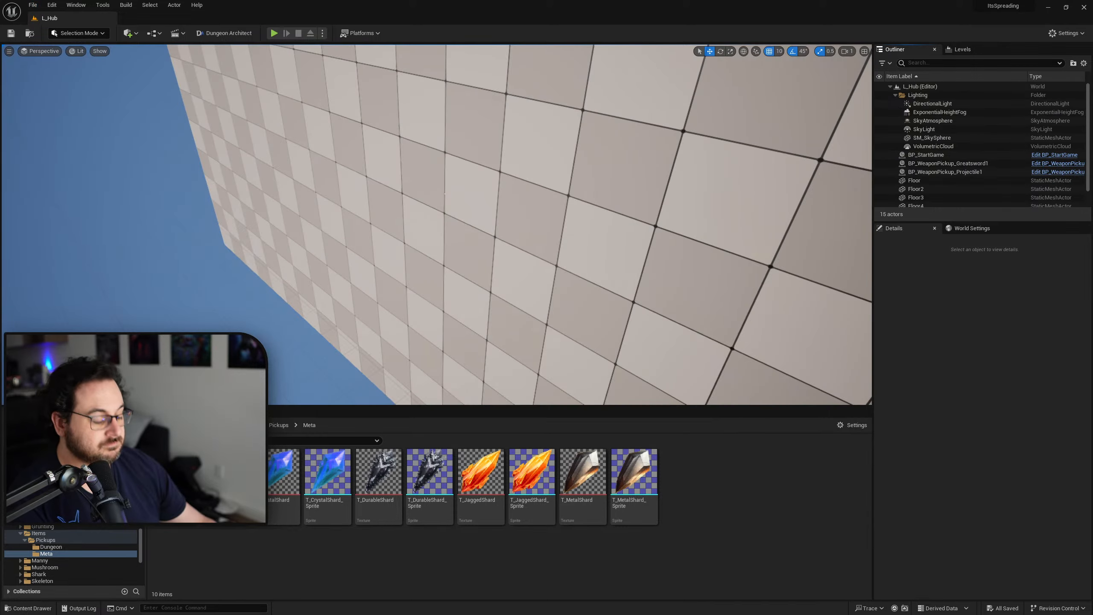
Step: Play L_Hub, take the character through the game start into the dungeon level, and end the session
key(alt+p)
key(d)
key(space)
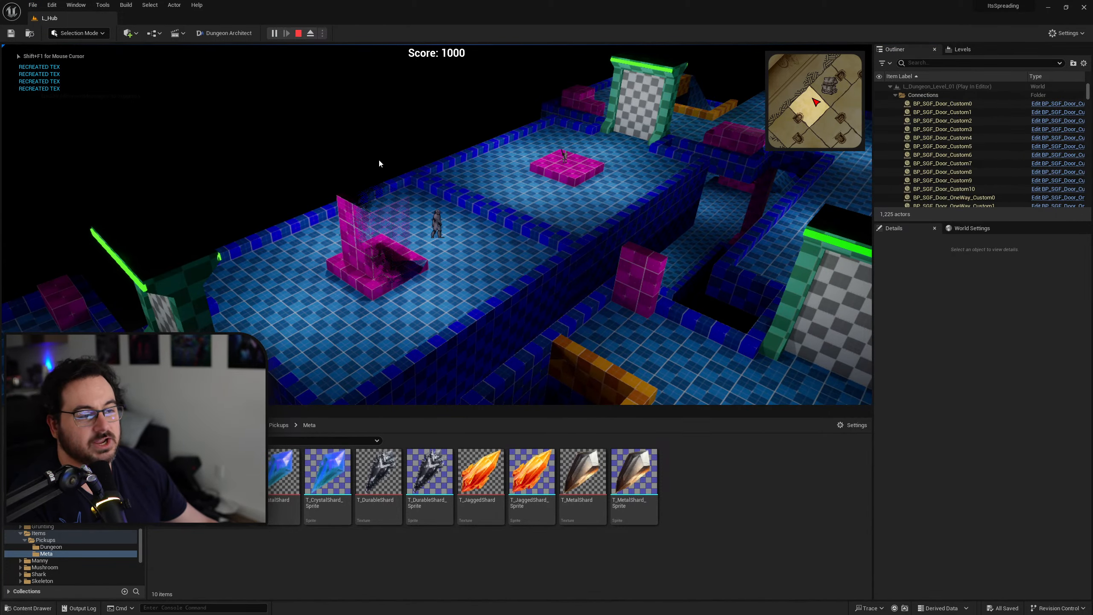
key(Escape)
Step: Look over the hub room's start trigger, weapon pickups and player start from several angles
key(w)
scroll(437, 224, up, 2)
right_drag(437, 224, 585, 185)
key(w)
mouse_move(493, 134)
right_down()
mouse_move(492, 87)
mouse_move(493, 161)
mouse_move(493, 134)
right_up()
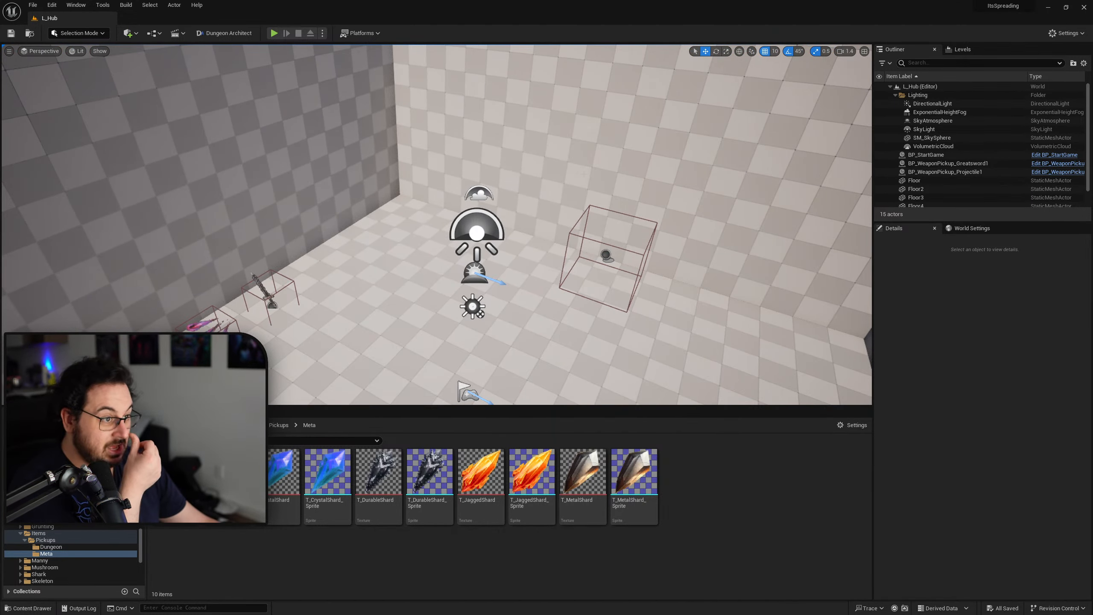
right_drag(474, 101, 611, 114)
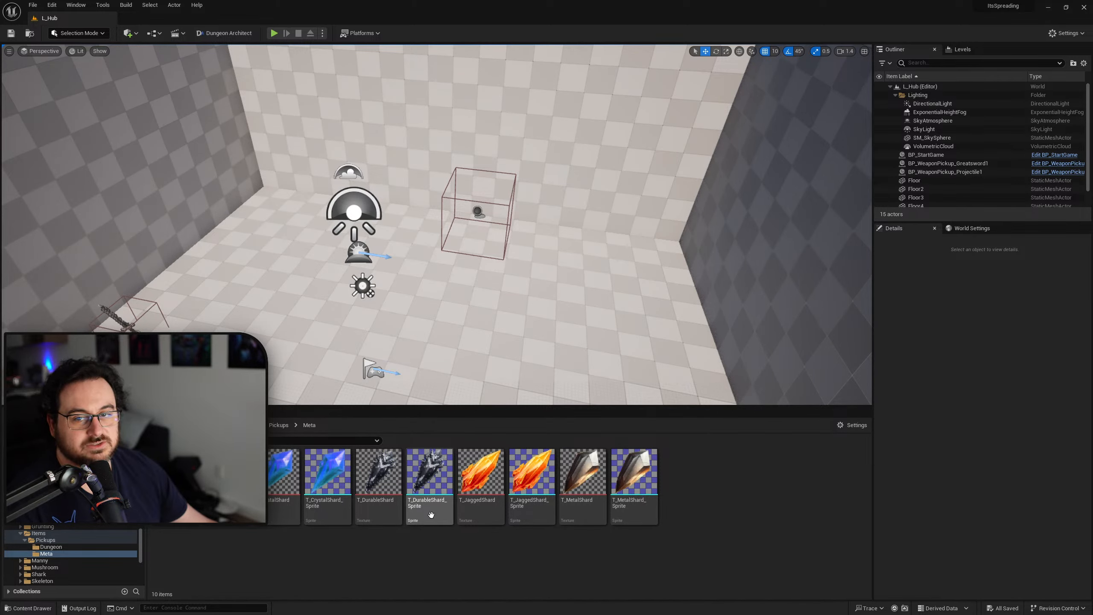
mouse_move(603, 511)
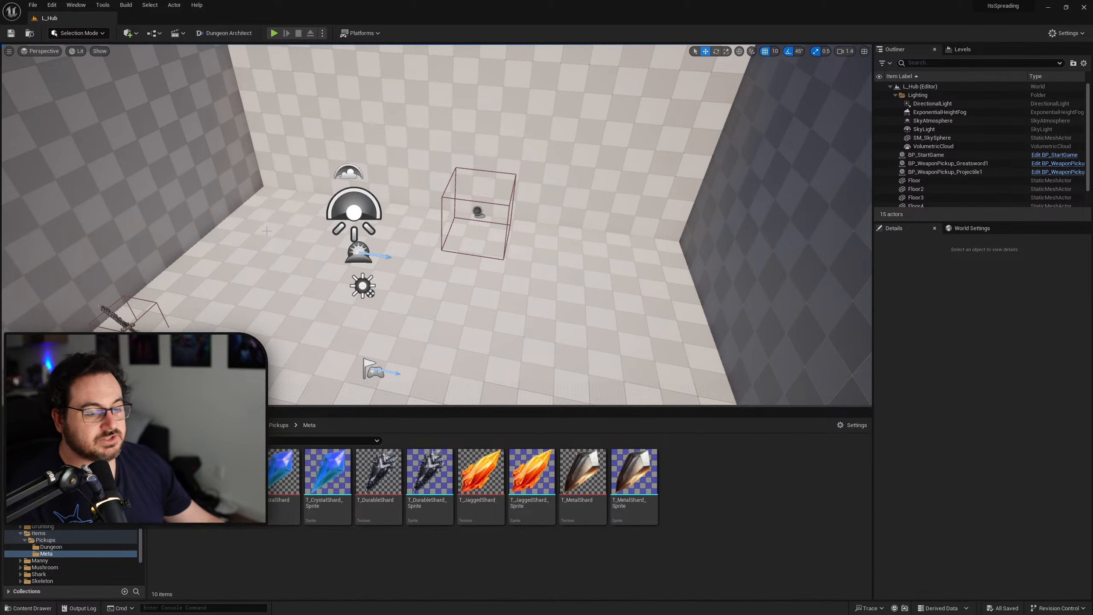
mouse_move(362, 250)
right_down()
mouse_move(310, 237)
mouse_move(348, 241)
mouse_move(355, 298)
mouse_move(355, 249)
right_up()
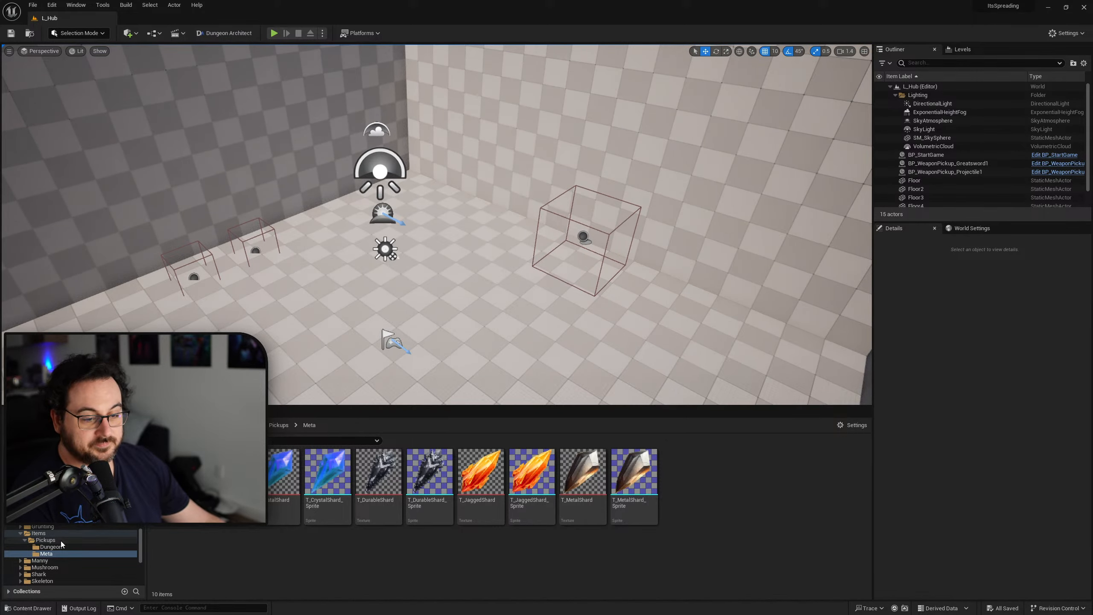
Step: Show the Blueprints folder and check the contents of its ItemDropGeyser subfolder
scroll(95, 569, up, 4)
scroll(95, 568, up, 3)
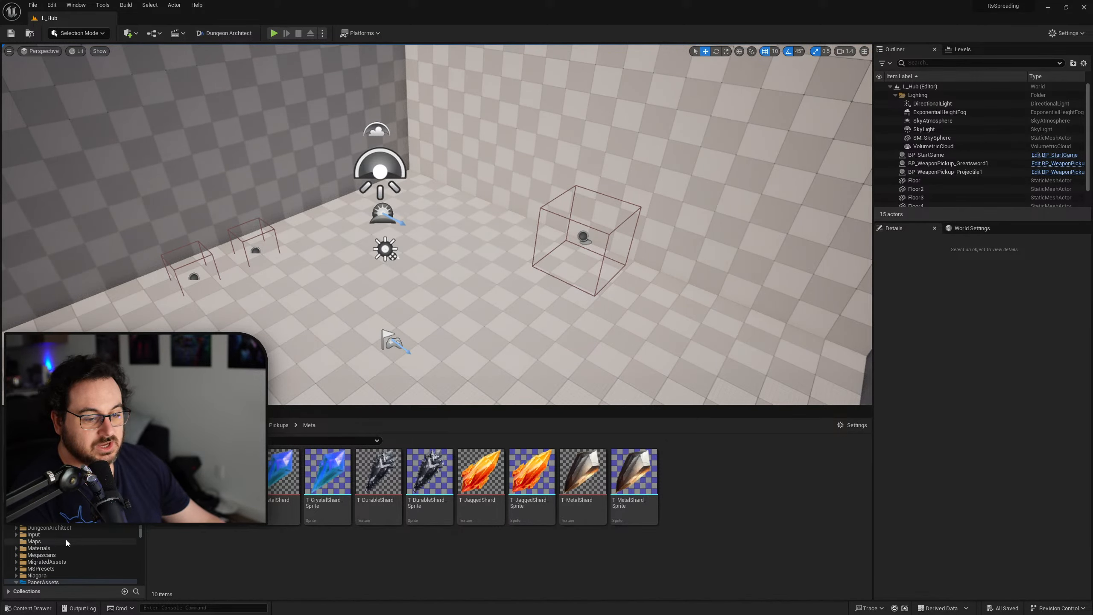
click(45, 522)
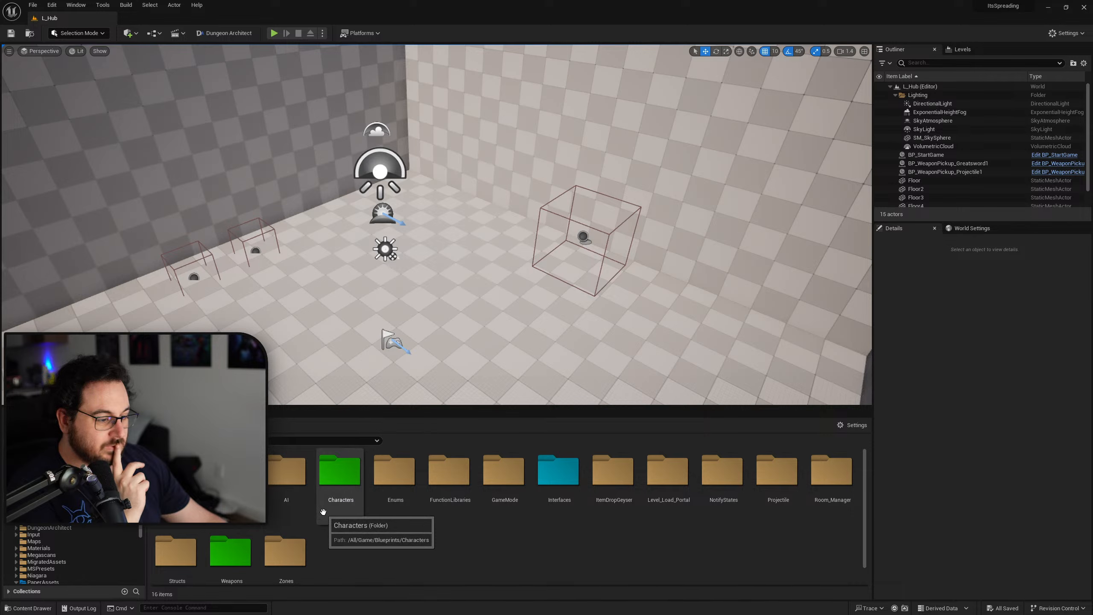
double_click(605, 524)
key(alt+Left)
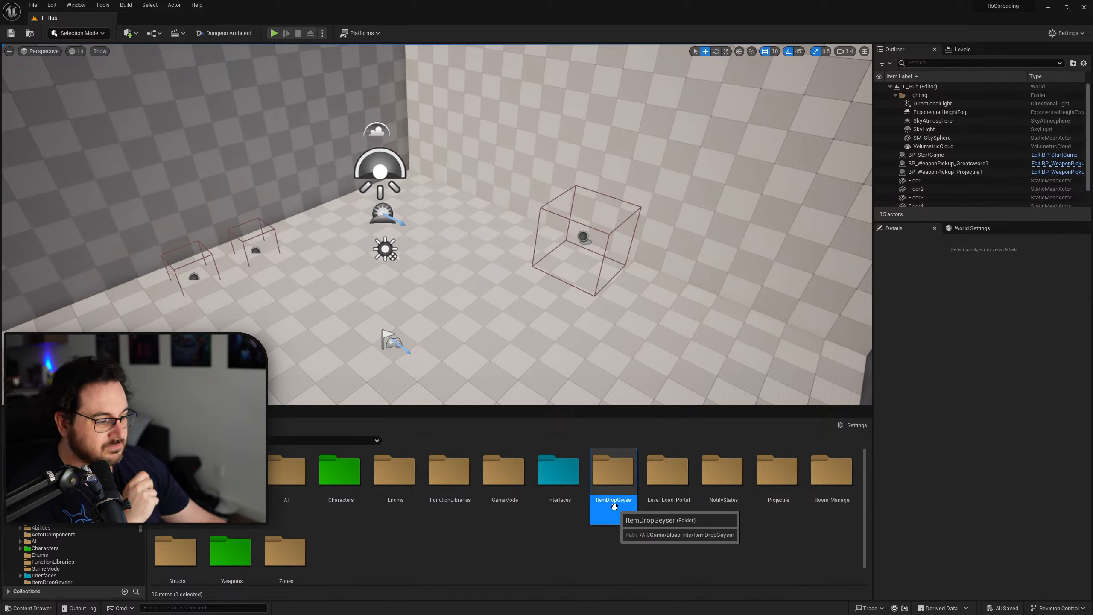
Step: Rename the ItemDropGeyser folder as Pickups
key(F2)
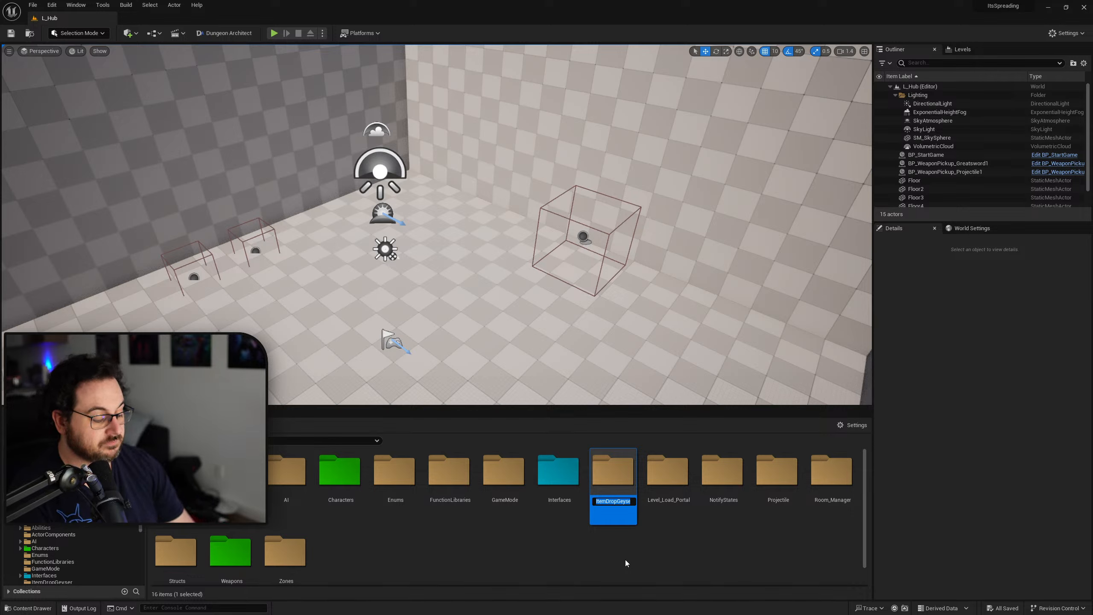
text(Pickups)
key(Return)
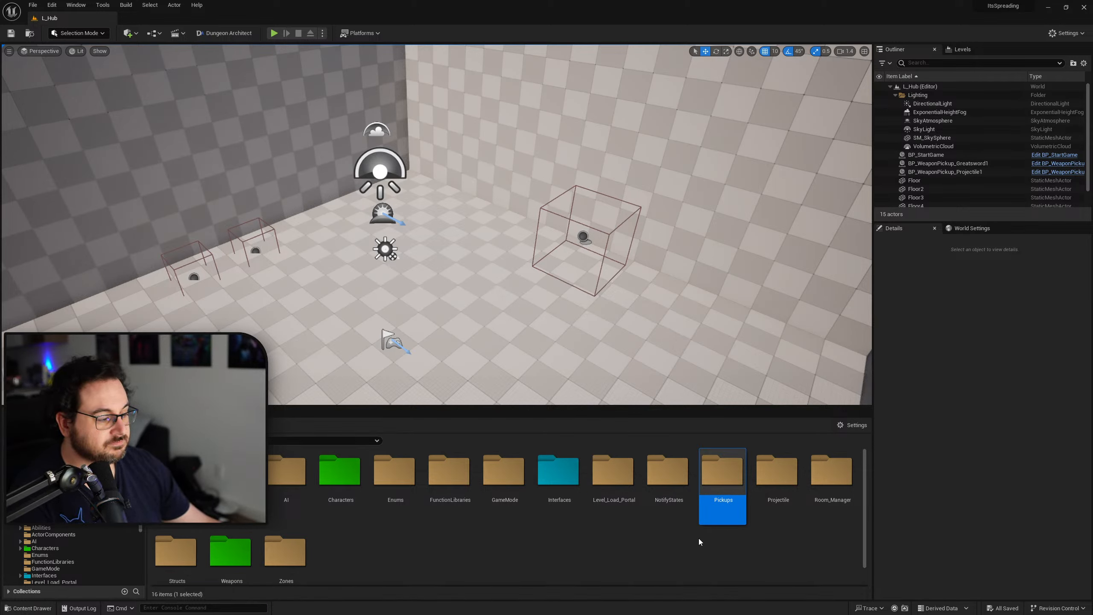
Step: Inside the Pickups folder, create a new subfolder and move the existing XP orb assets into it
right_click(722, 494)
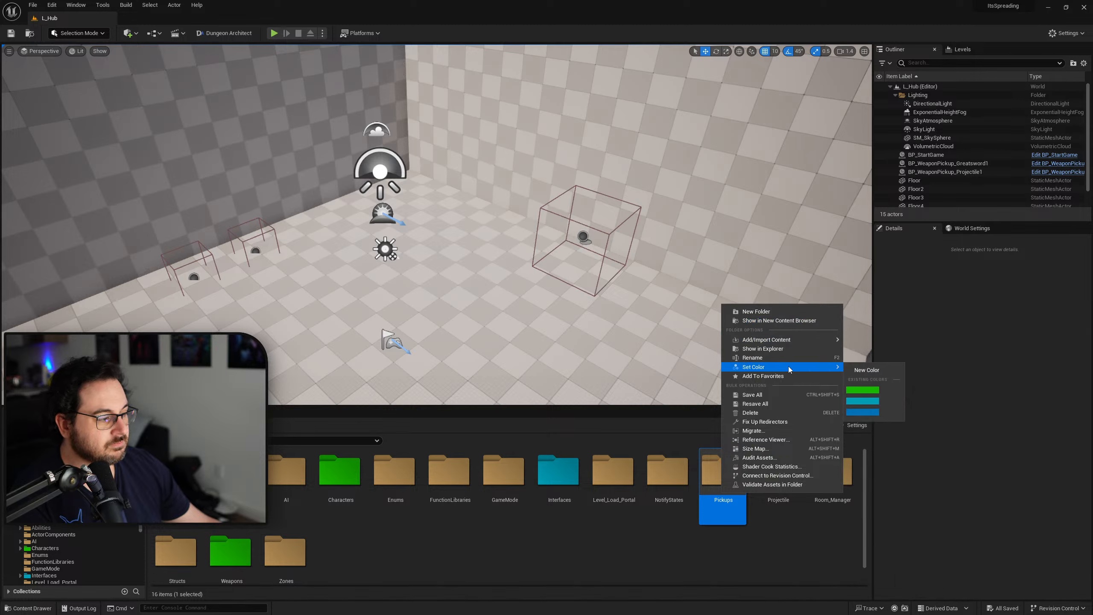
click(723, 496)
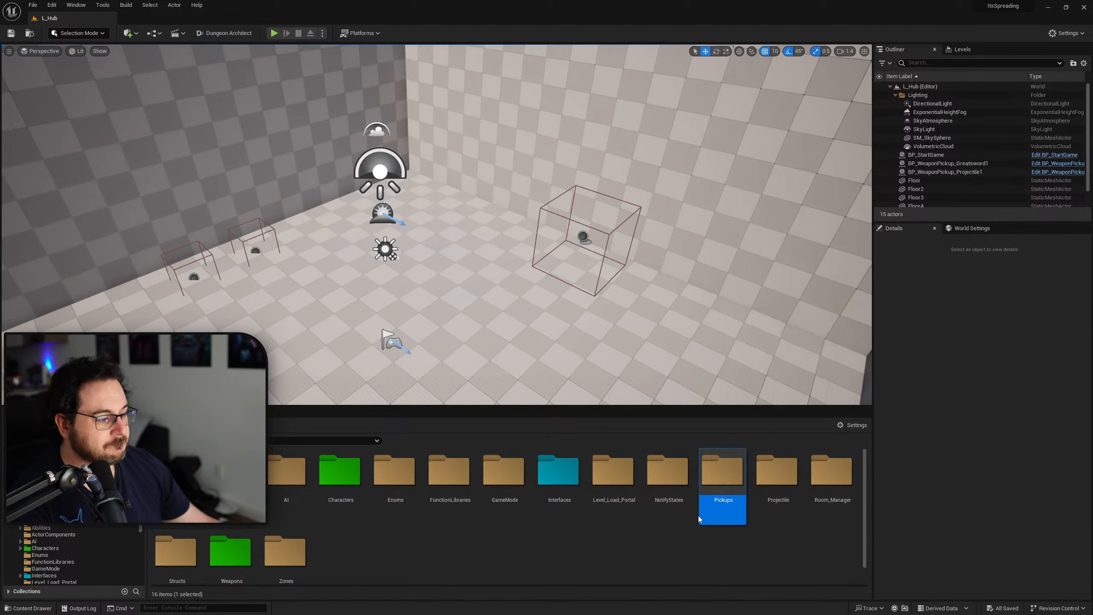
double_click(715, 495)
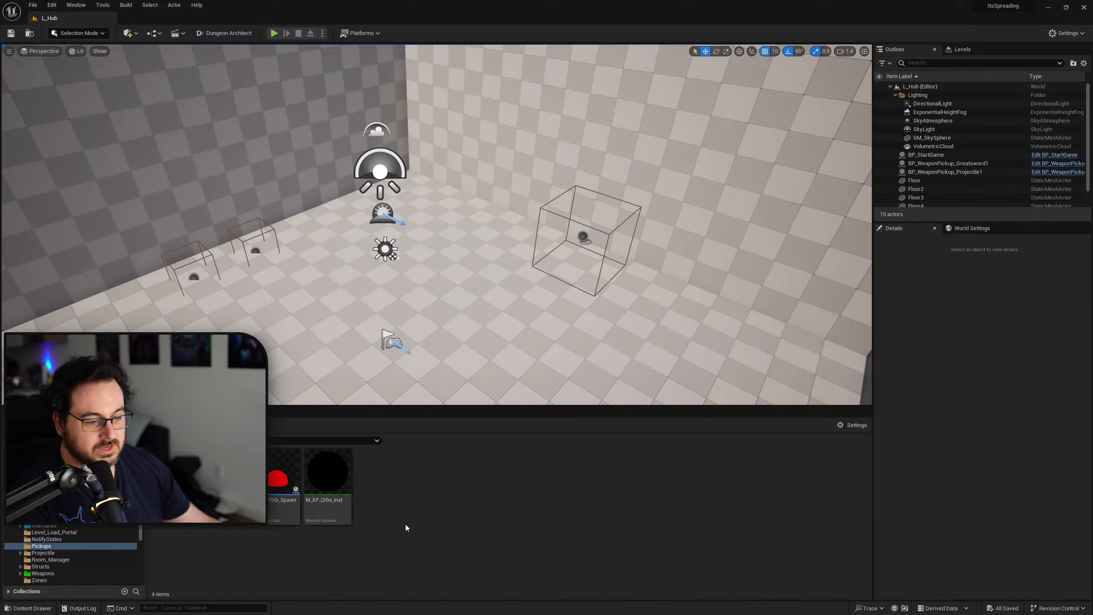
key(ctrl+n)
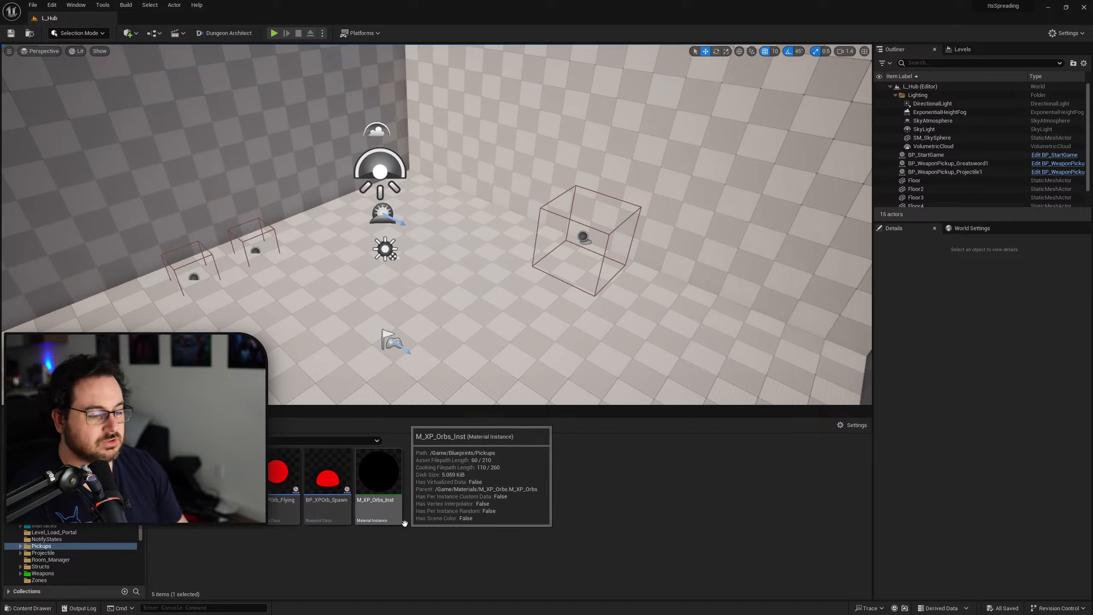
drag(426, 500, 176, 483)
click(205, 512)
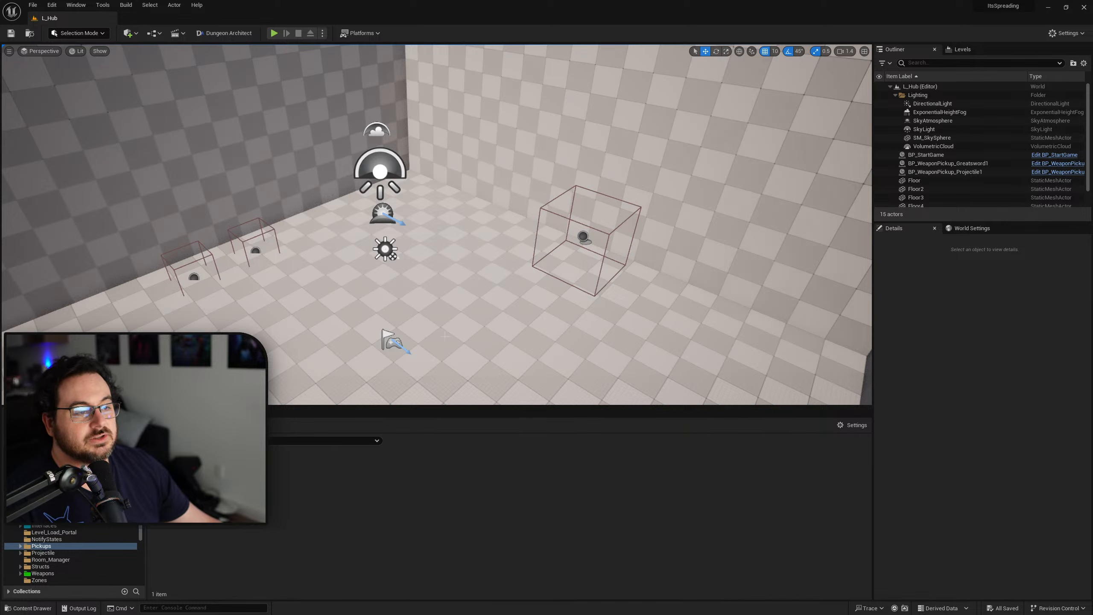
Step: Create an Actor Blueprint named BP_MetaProgressConverter in the Pickups folder and open it in a maximized editor
right_click(249, 546)
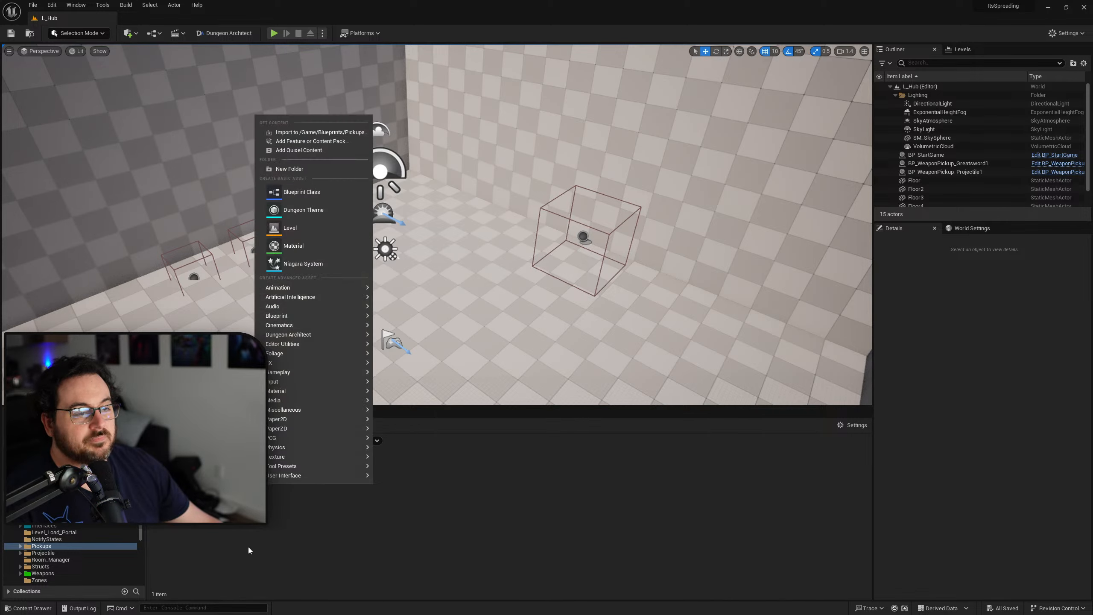
click(302, 192)
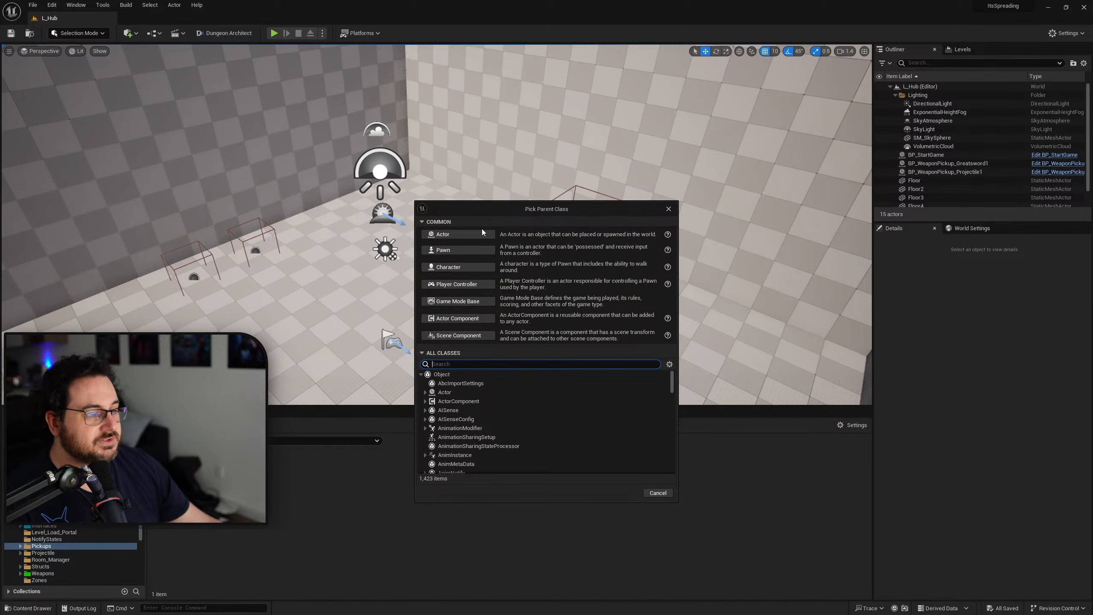
click(481, 233)
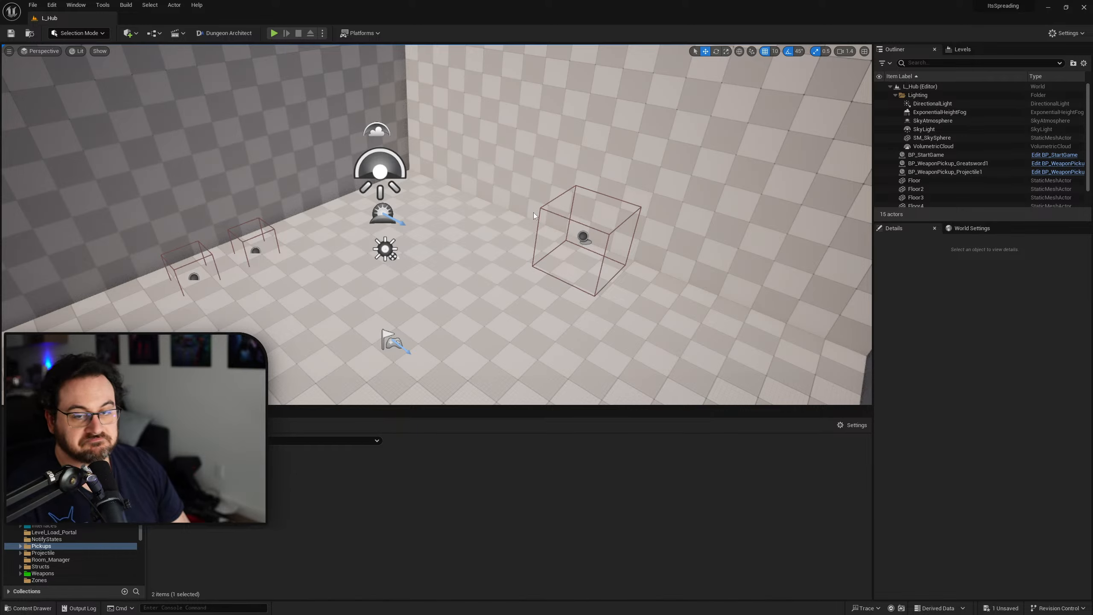
double_click(224, 478)
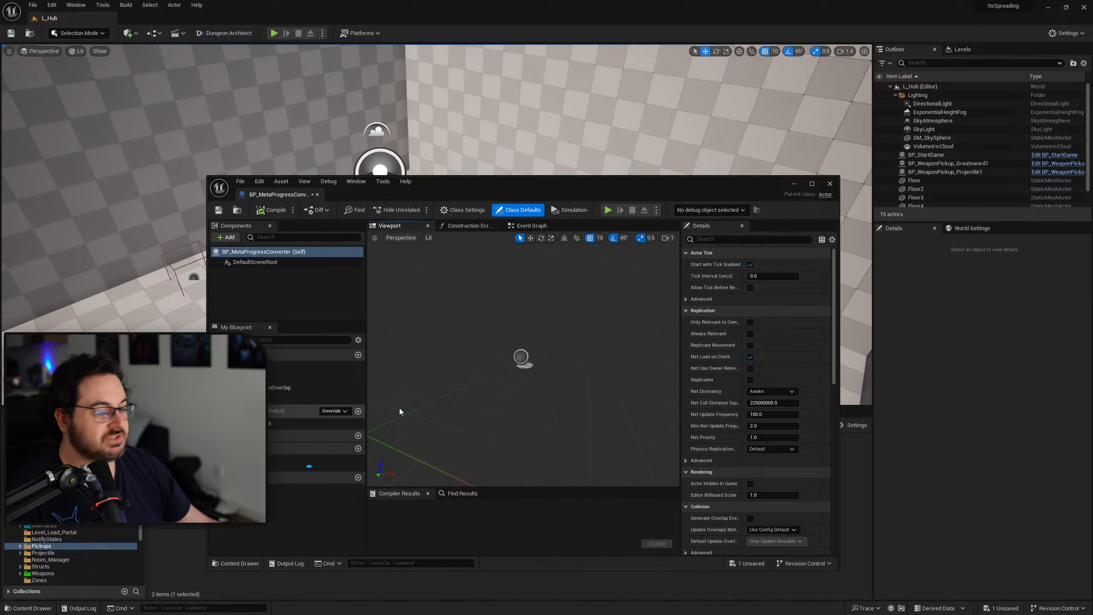
double_click(641, 183)
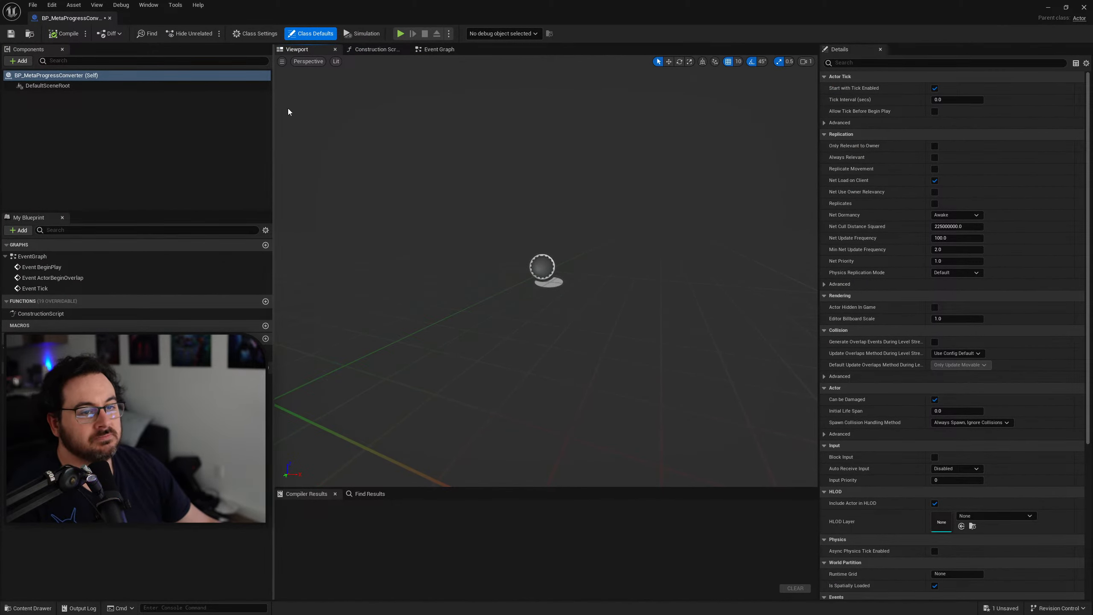
Step: Add a Box Collision component under the Blueprint's DefaultSceneRoot, keeping the name Box
click(16, 61)
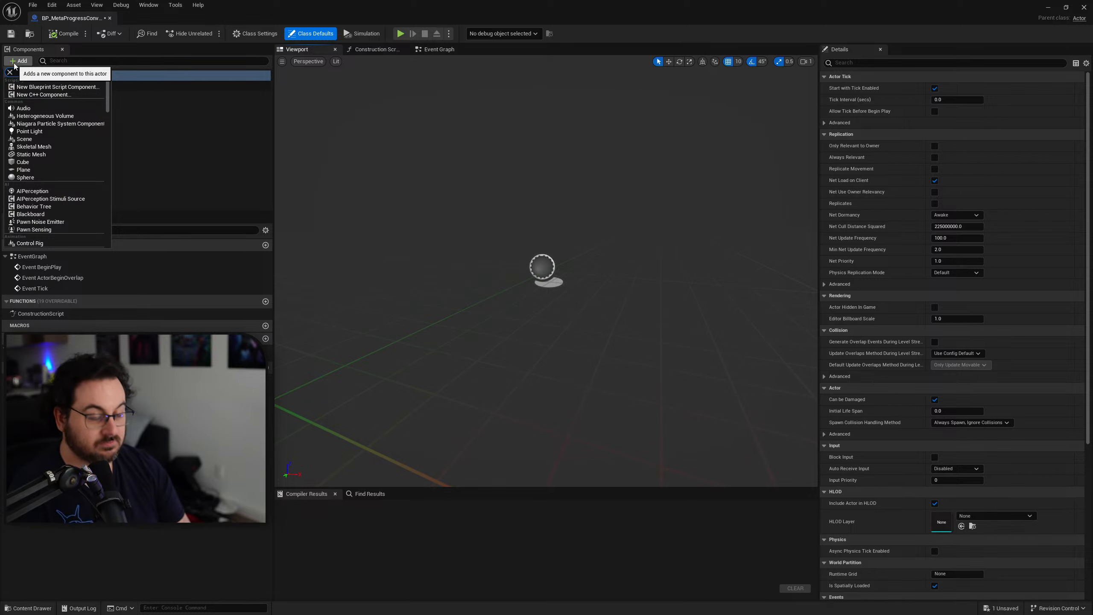
text(box)
click(35, 88)
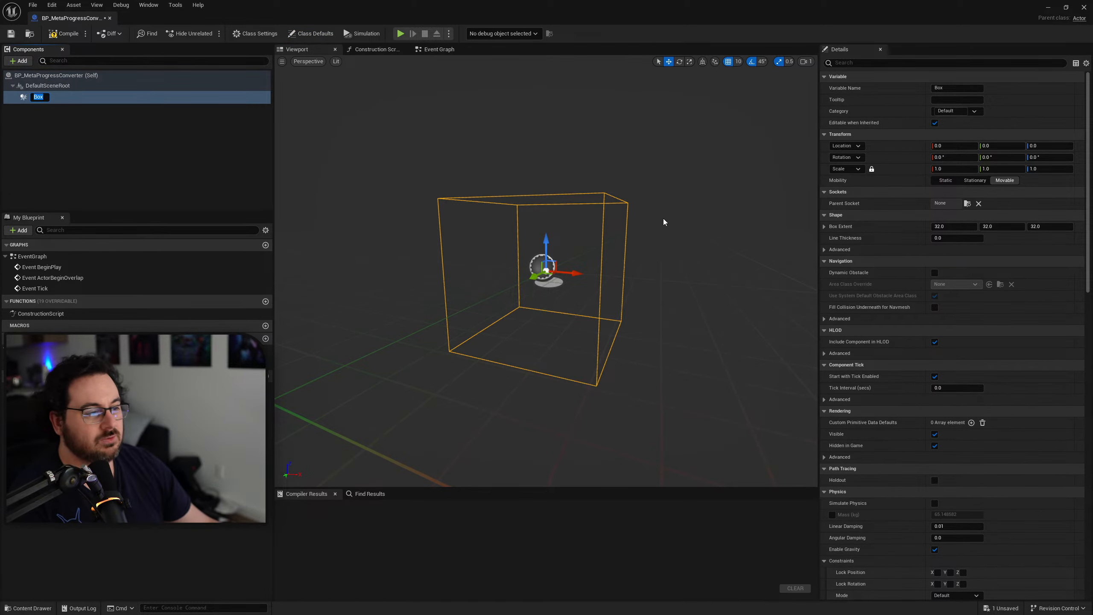
key(Return)
right_drag(622, 213, 651, 241)
key(s)
key(w)
mouse_move(483, 229)
right_down()
mouse_move(508, 233)
mouse_move(495, 218)
mouse_move(483, 229)
right_up()
key(e)
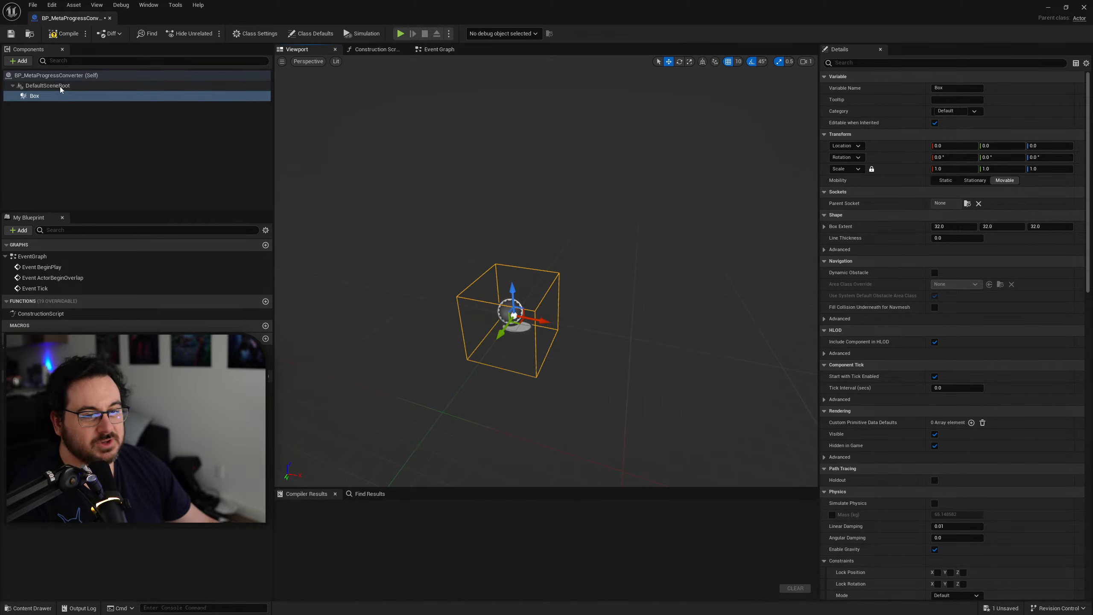
click(18, 61)
text(b)
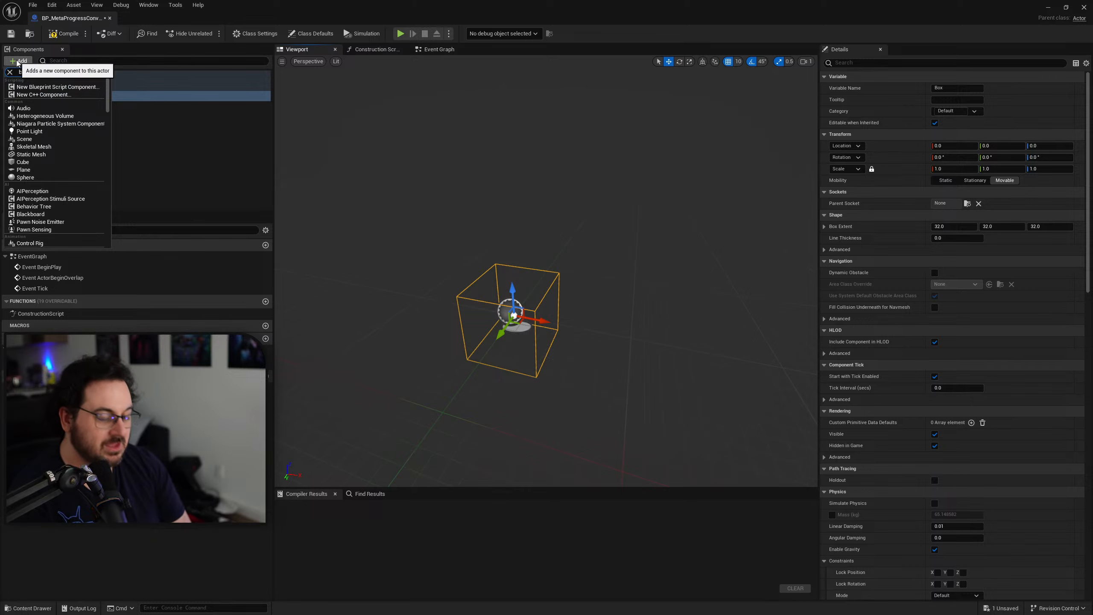
text(ox)
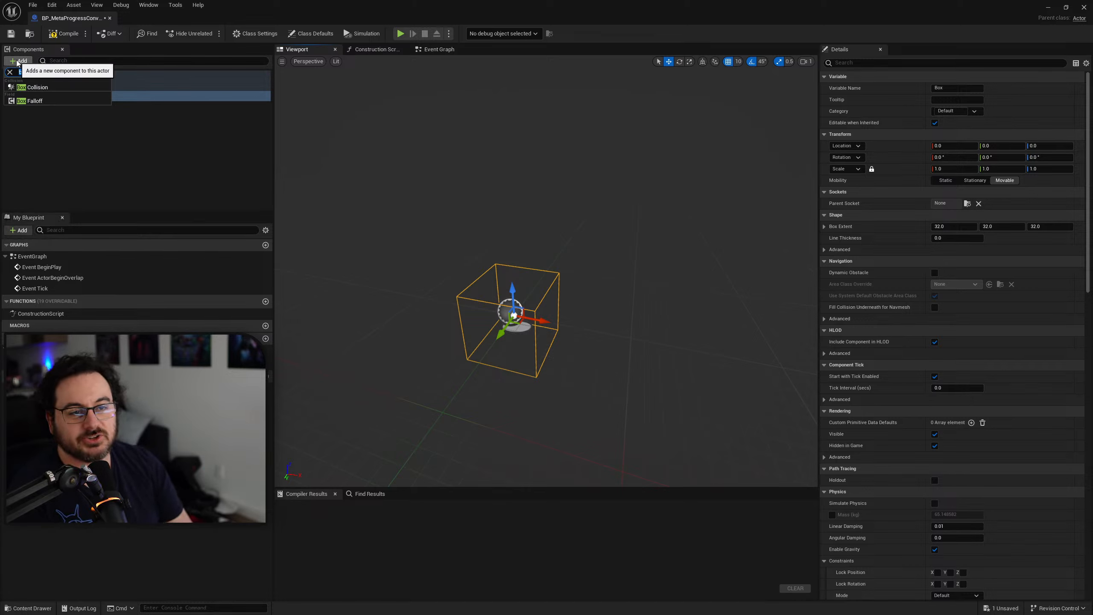
text(ube)
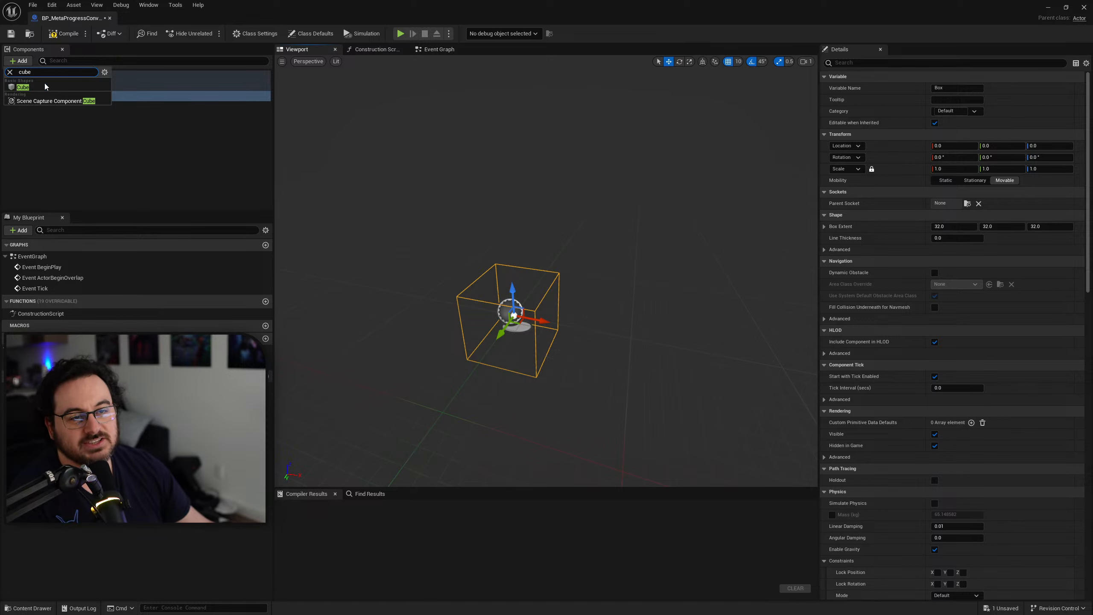
click(101, 152)
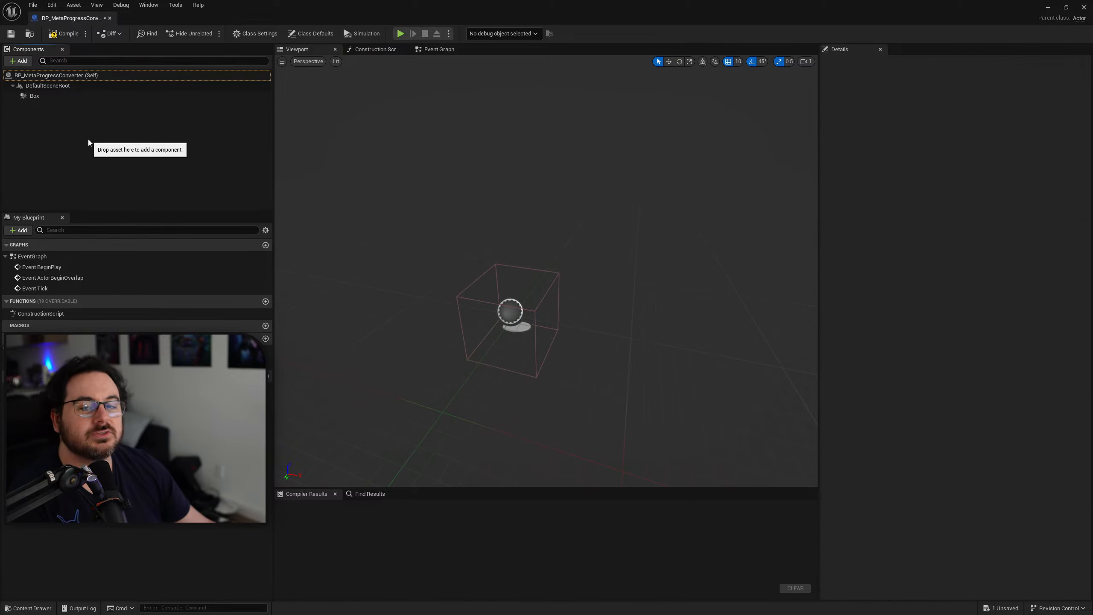
click(458, 298)
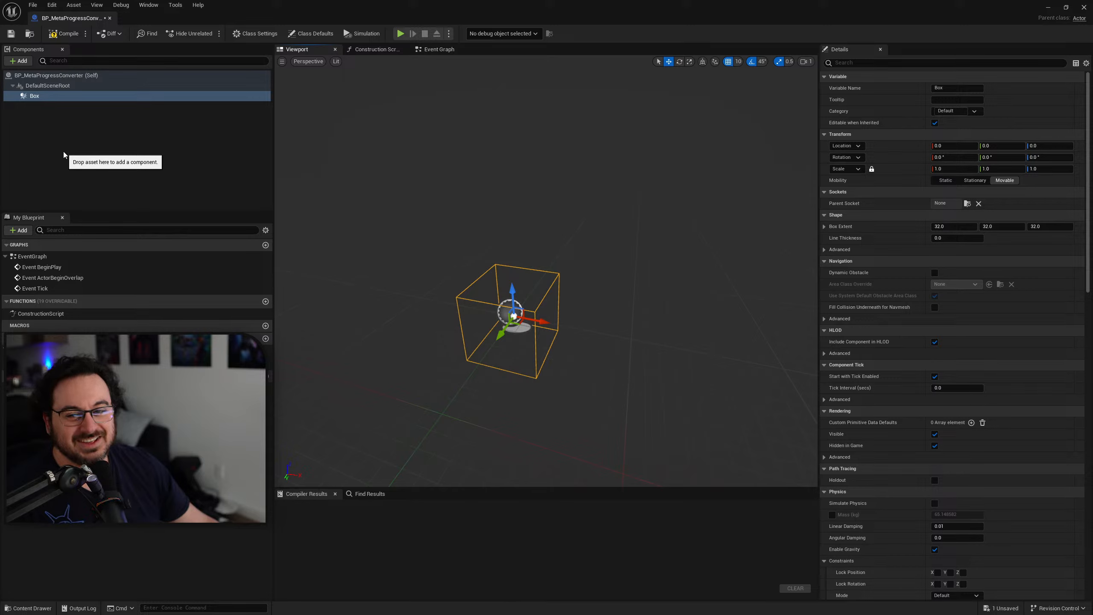
click(39, 98)
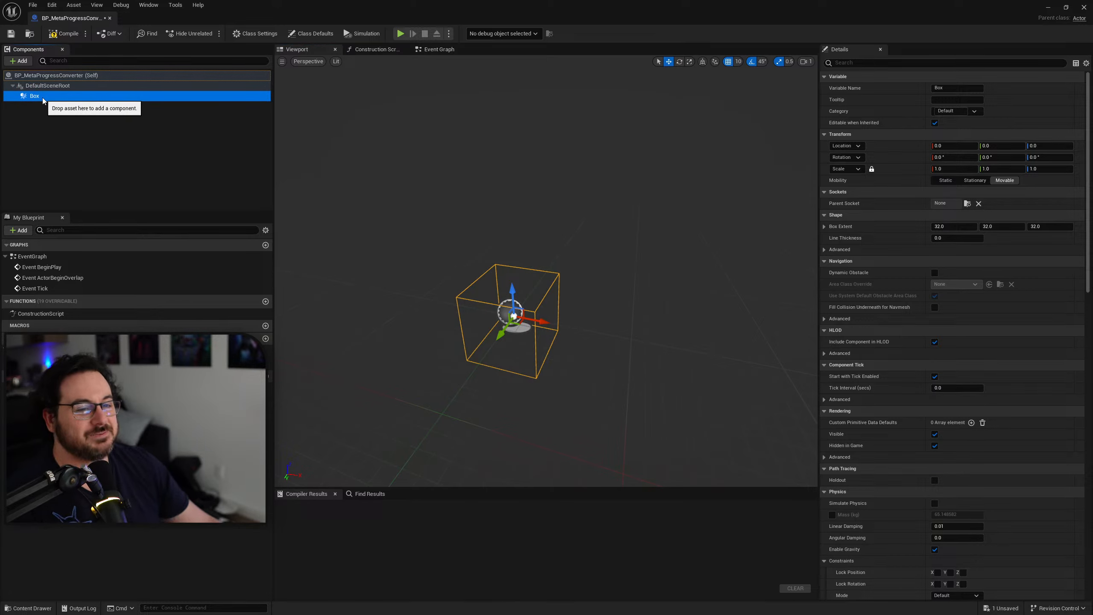
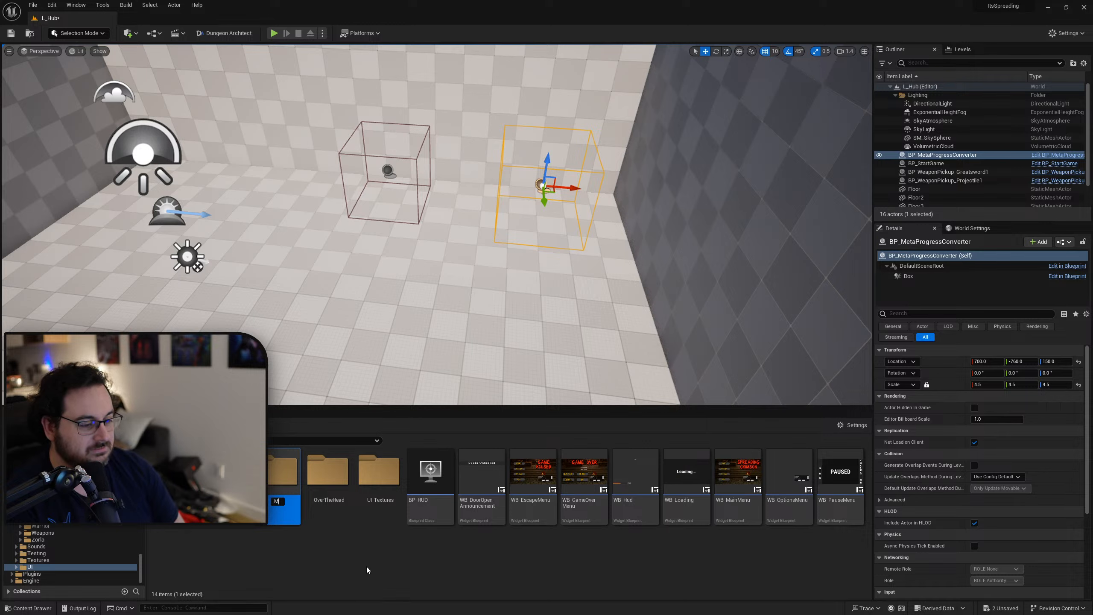
Step: Name the new folder inside the UI folder MetaProgression and open it
text(Progression)
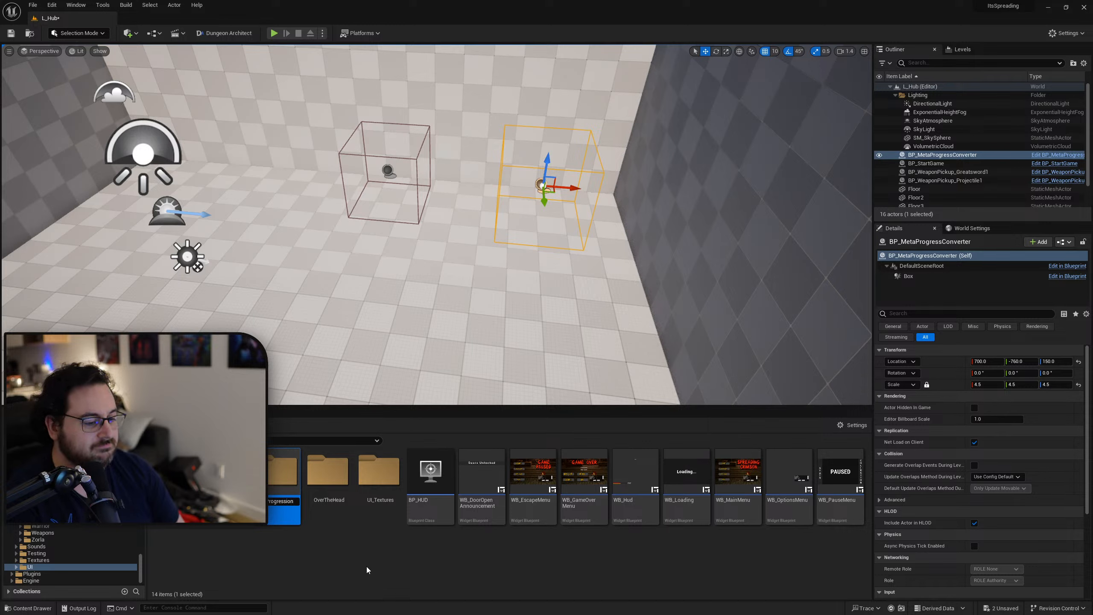
key(Return)
key(Return)
Step: Create a User Widget Blueprint named WB_MetaProgressShop in the MetaProgression folder and open it in the designer
right_click(264, 535)
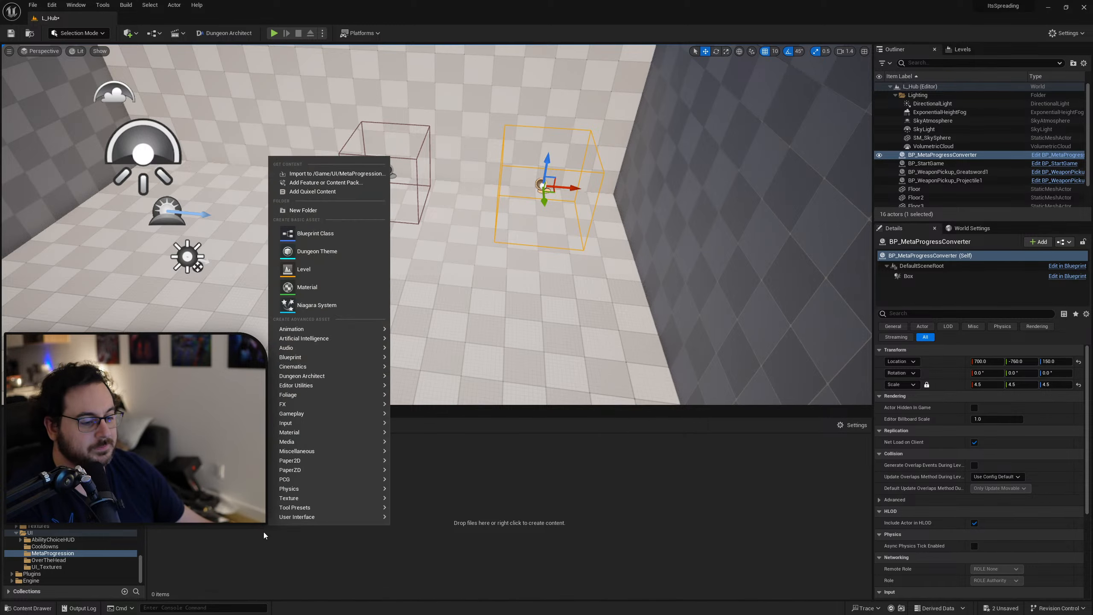
mouse_move(362, 516)
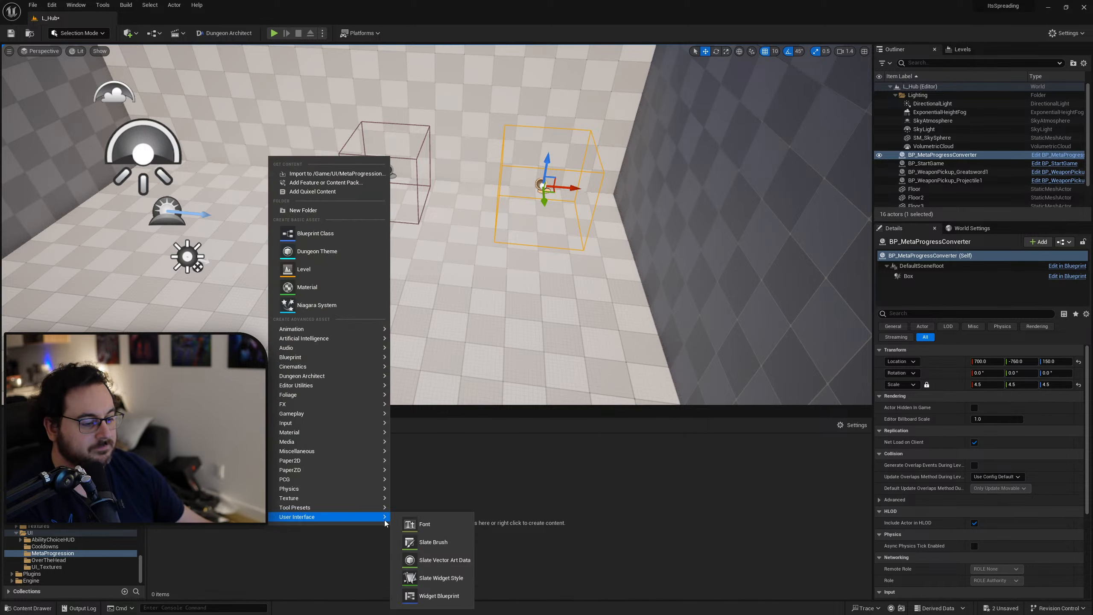
click(450, 599)
click(452, 234)
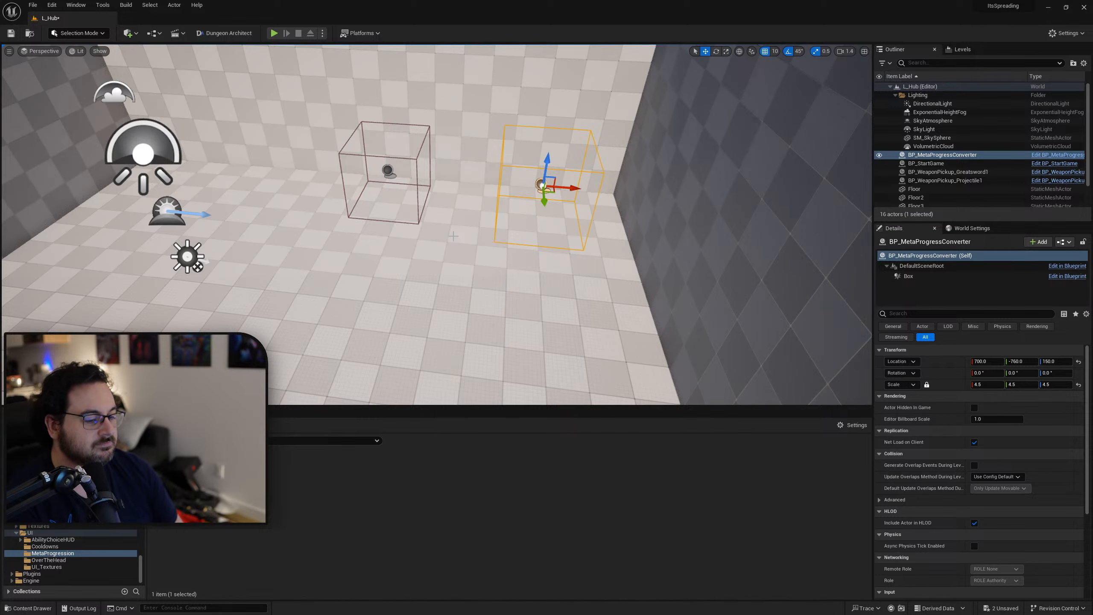
key(alt+Tab)
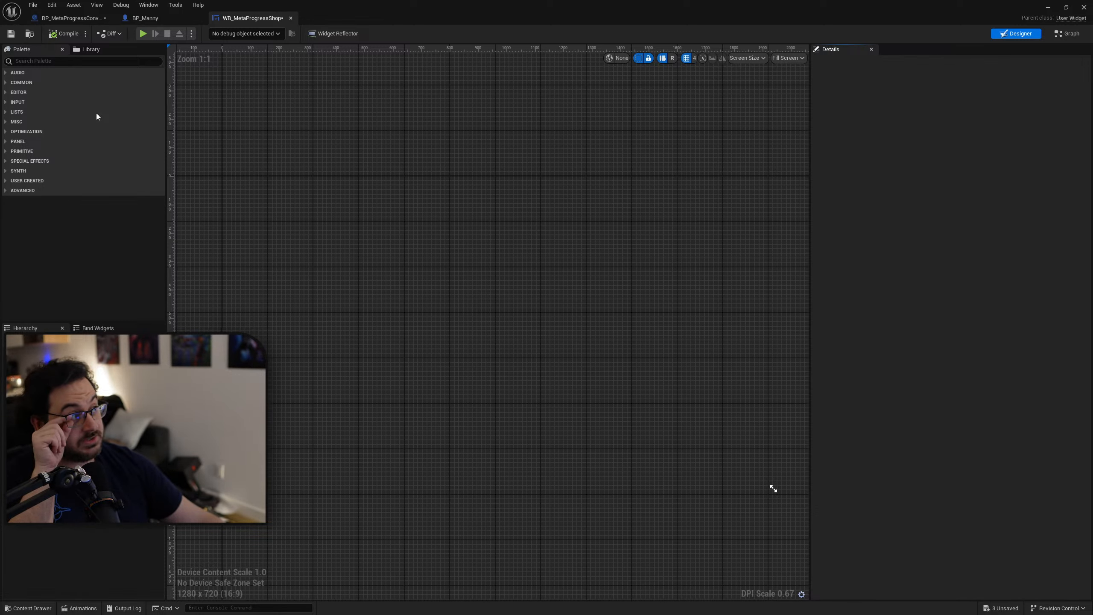
Step: Add a Canvas Panel as the root of the WB_MetaProgressShop widget
click(28, 61)
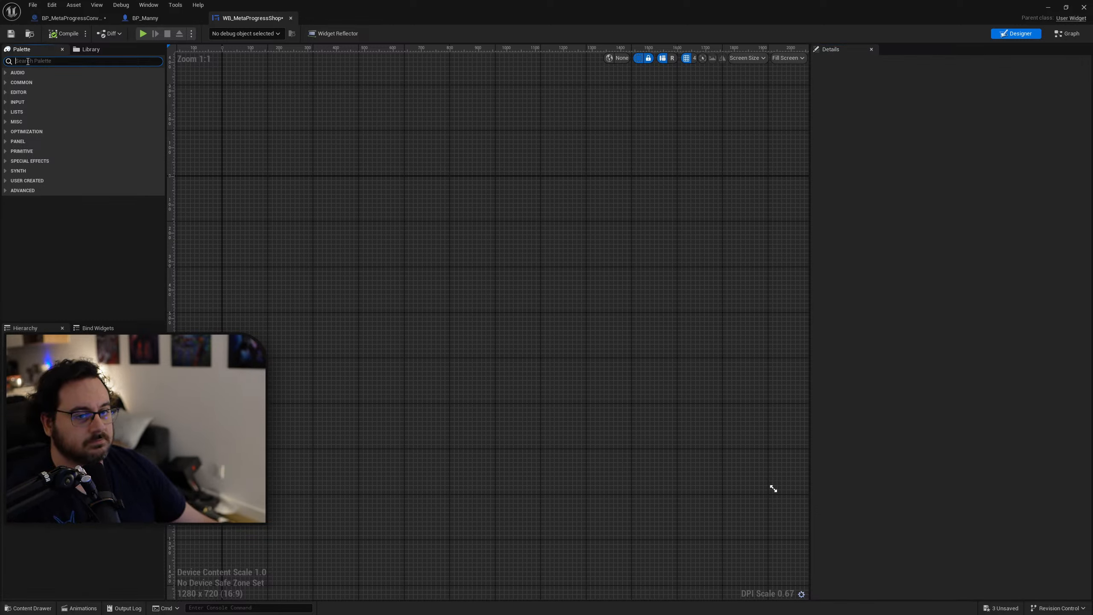
text(canv)
click(43, 81)
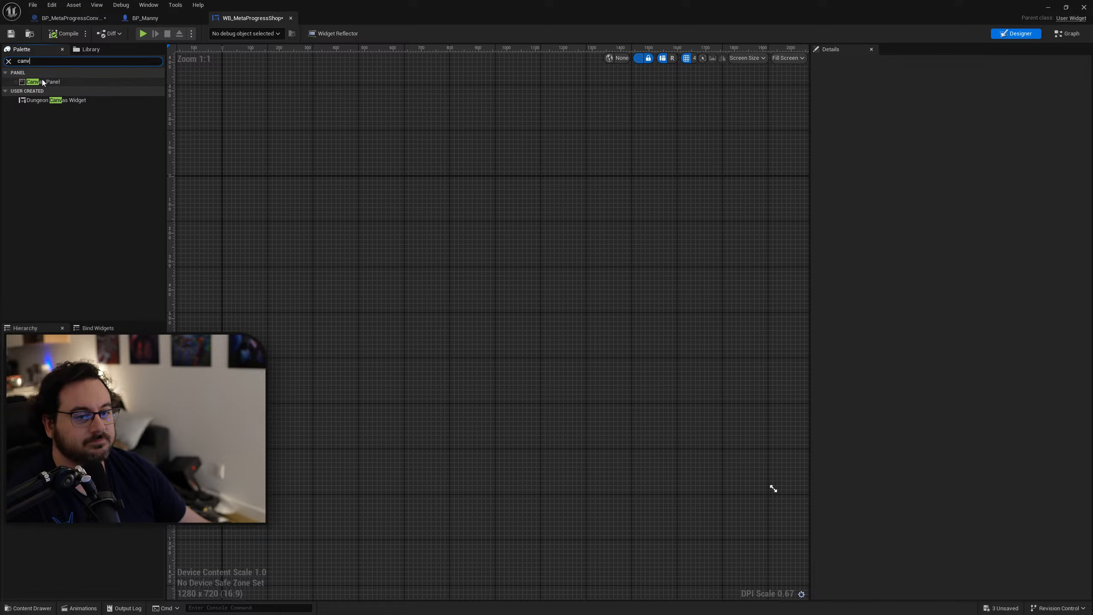
drag(43, 82, 400, 264)
Step: Add an Image widget inside the Canvas Panel
double_click(35, 61)
text(ima)
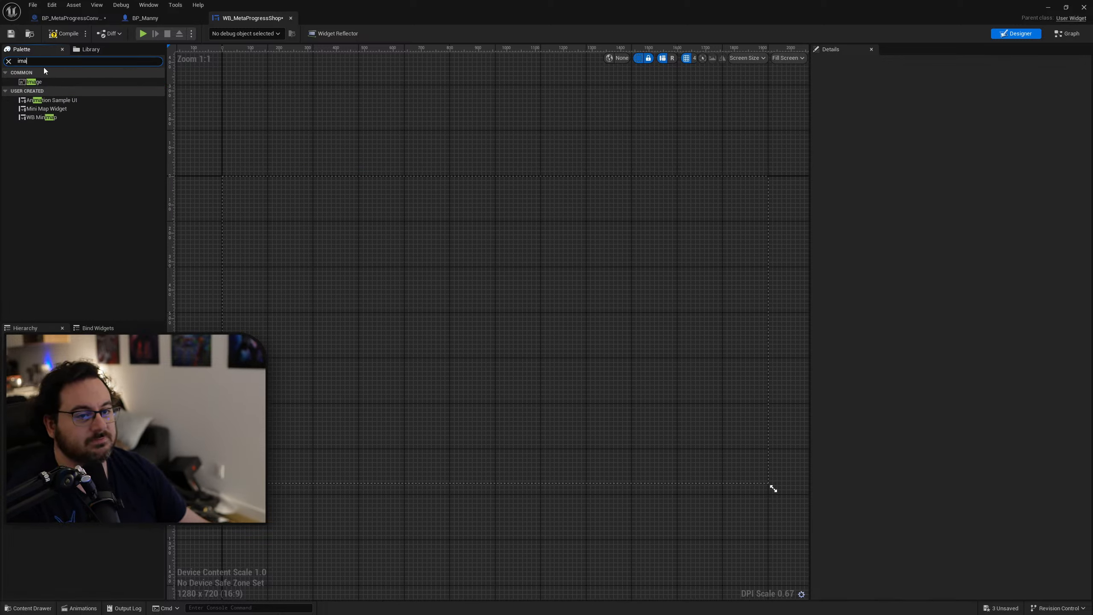
click(34, 82)
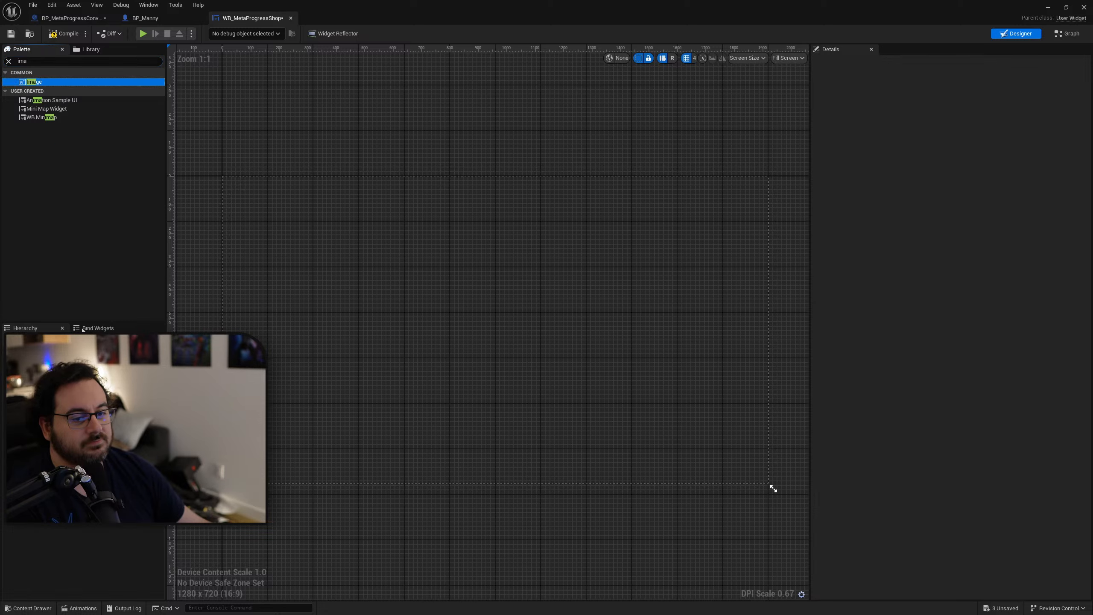
drag(35, 357, 35, 358)
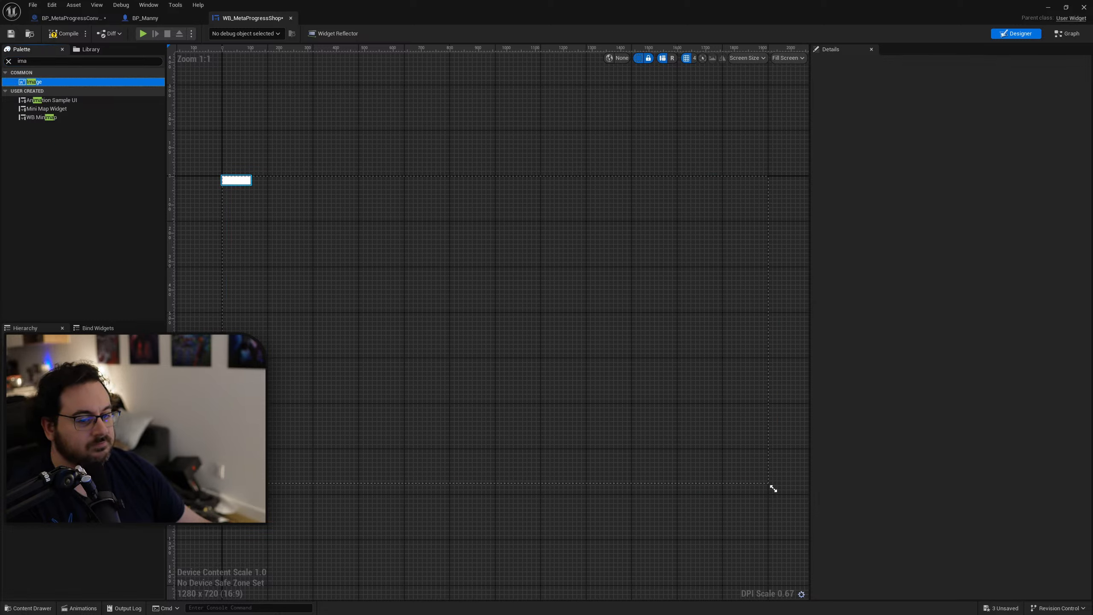
Step: Anchor the image to all four corners of the canvas and set its Offset Right and Offset Bottom to 0
click(35, 365)
click(951, 104)
click(1031, 211)
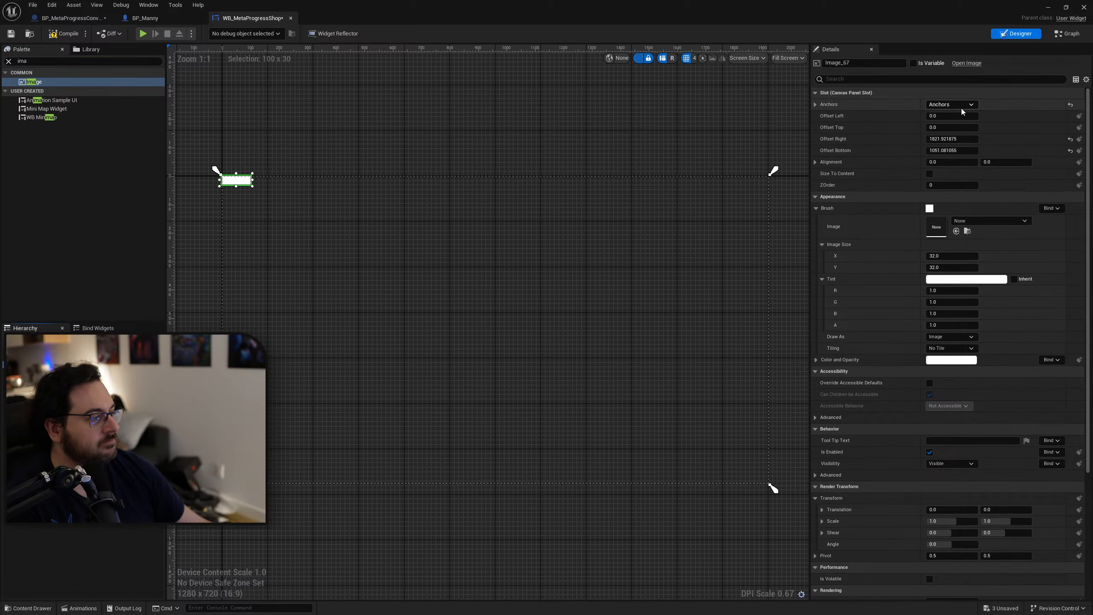
click(948, 142)
text(0)
key(Tab)
text(0)
key(Tab)
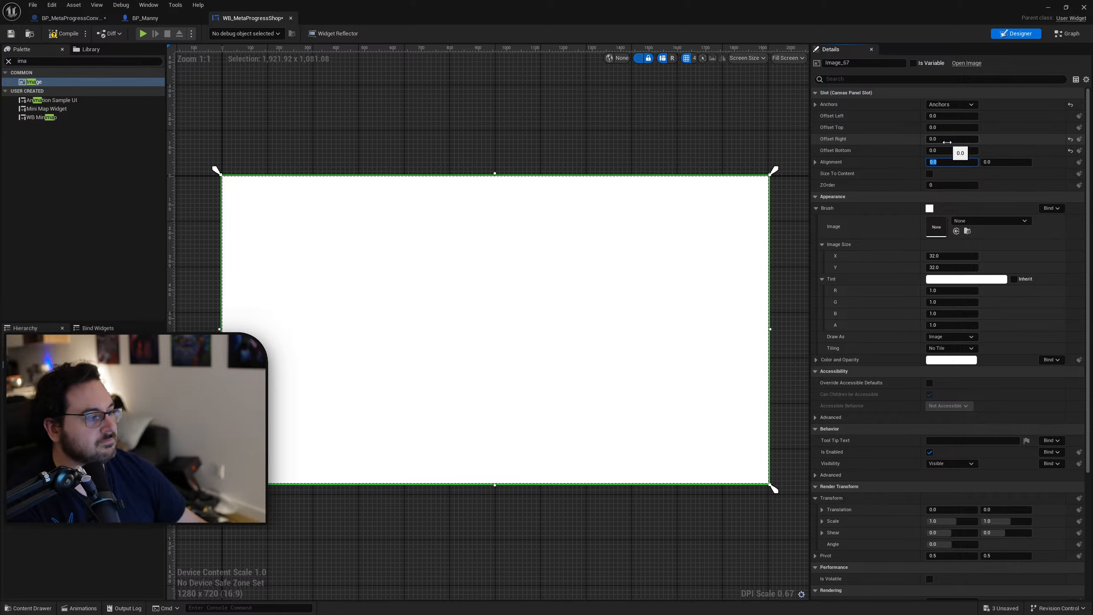
Step: Tint the full-screen image a near-black grey with R, G and B at 0.010417
click(966, 279)
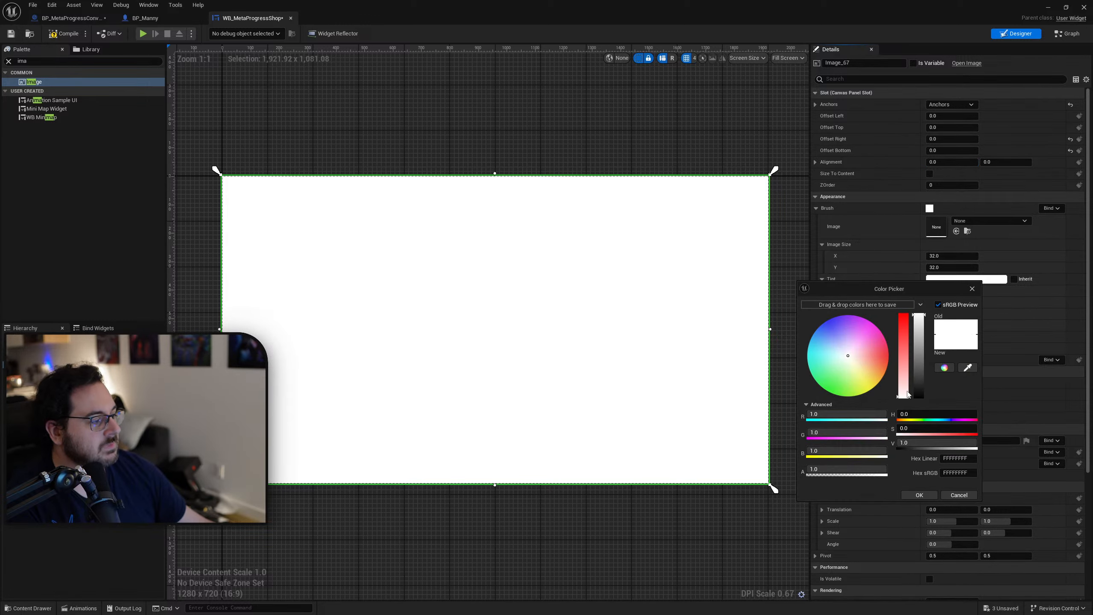
drag(919, 390, 922, 395)
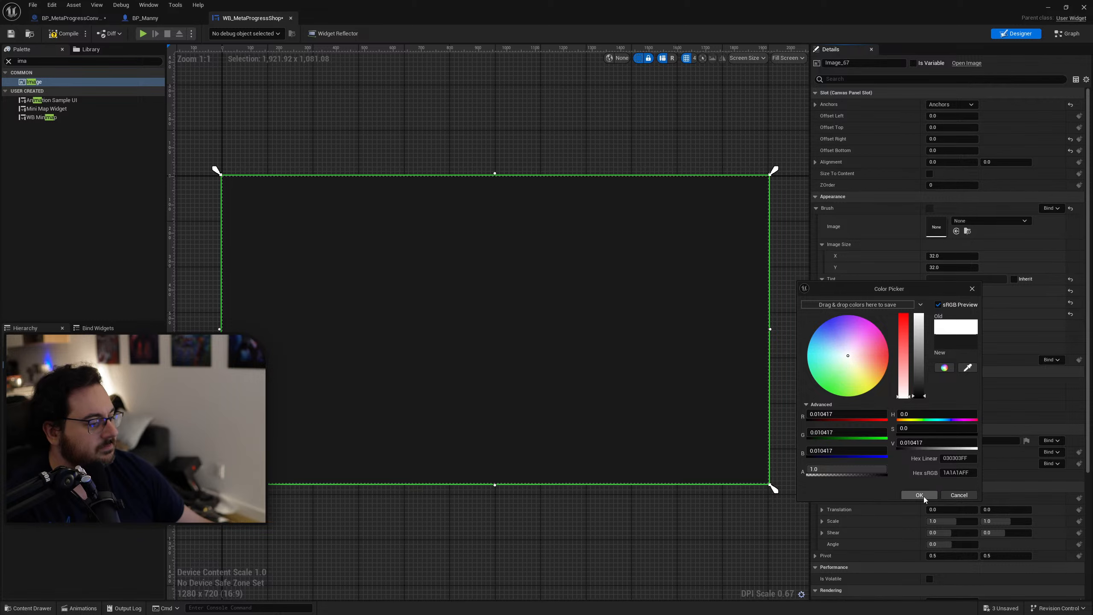
click(920, 495)
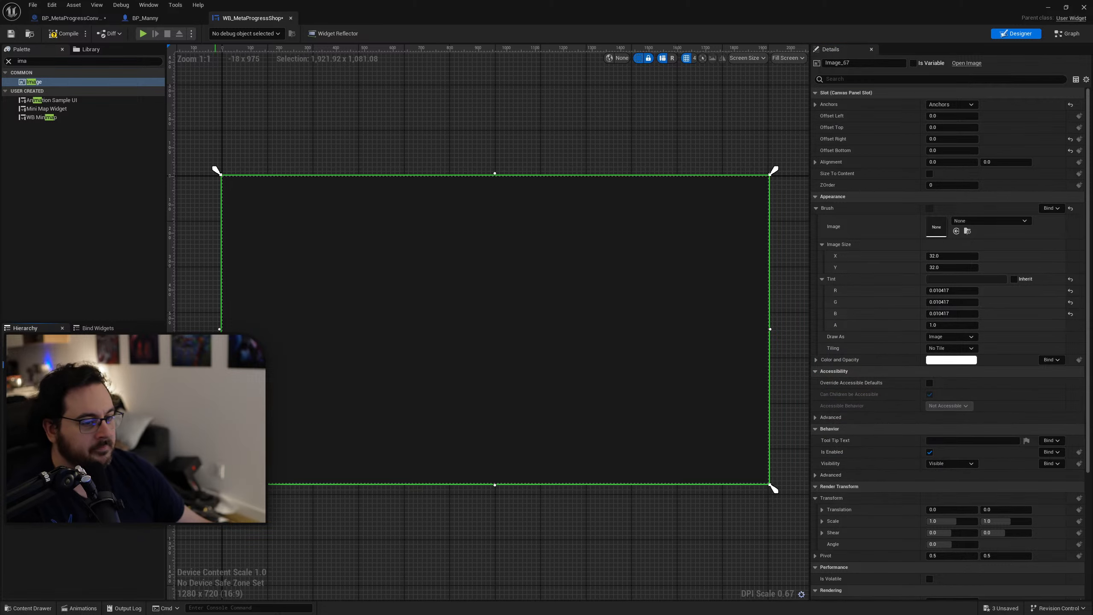
Step: Add a Vertical Box to the Canvas Panel over the full-screen background image
click(772, 488)
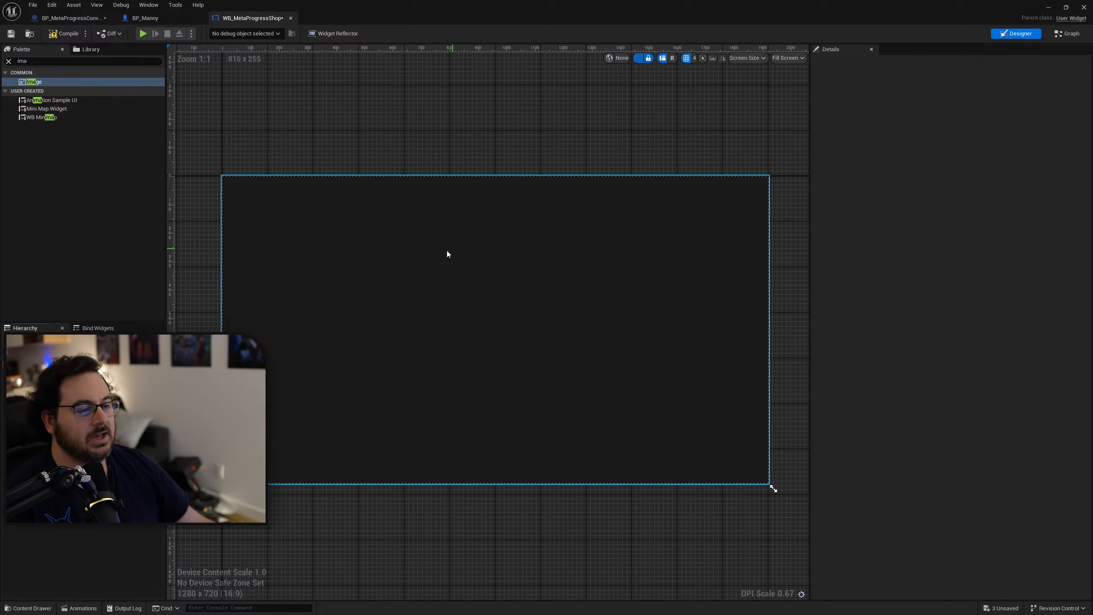
click(37, 62)
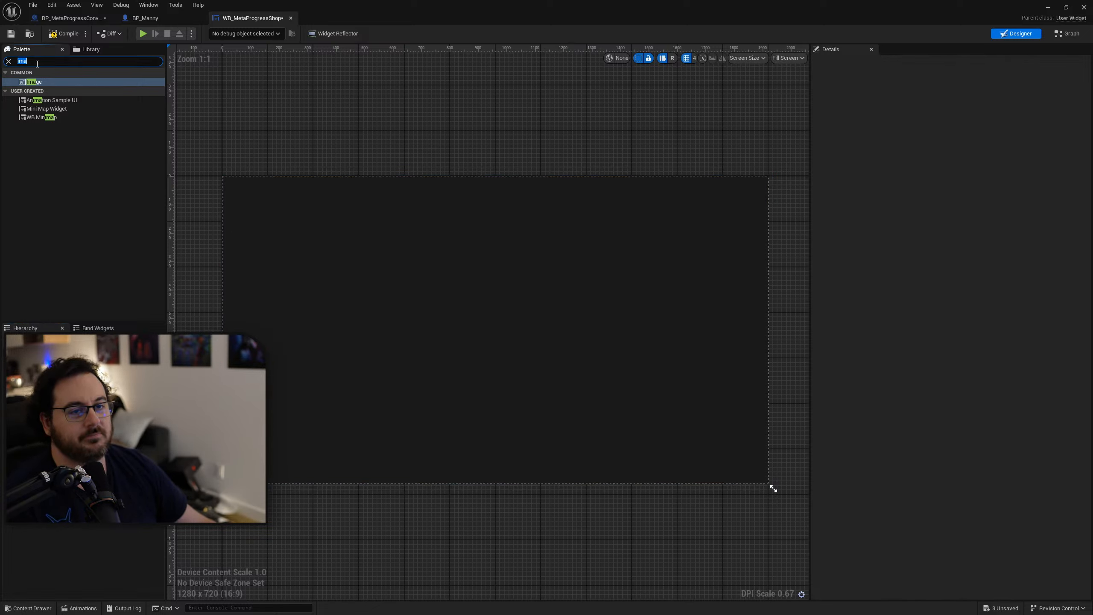
text(verti)
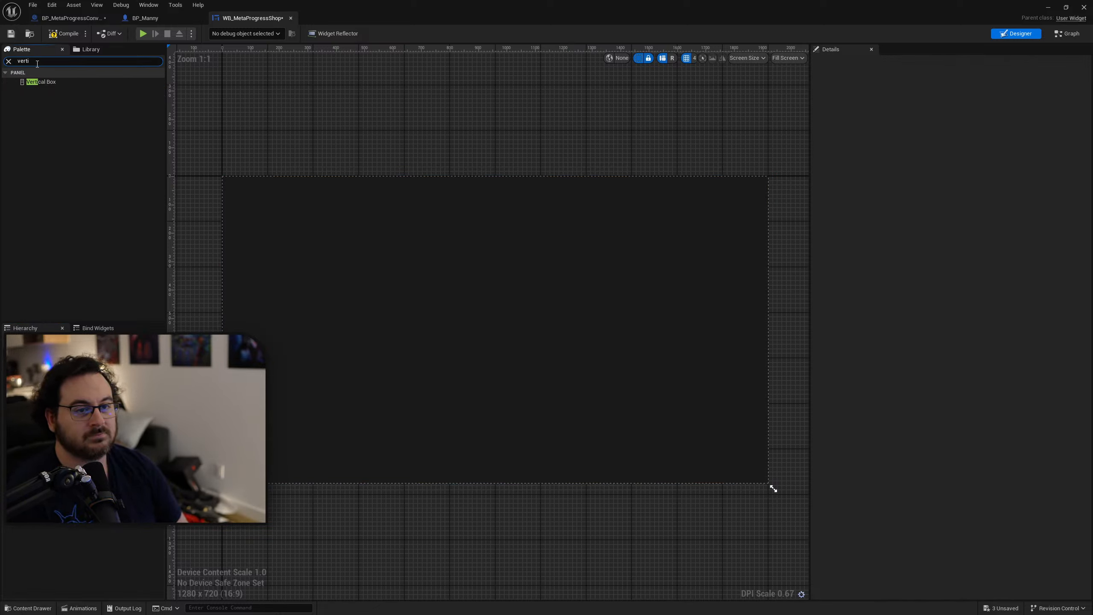
drag(53, 81, 239, 189)
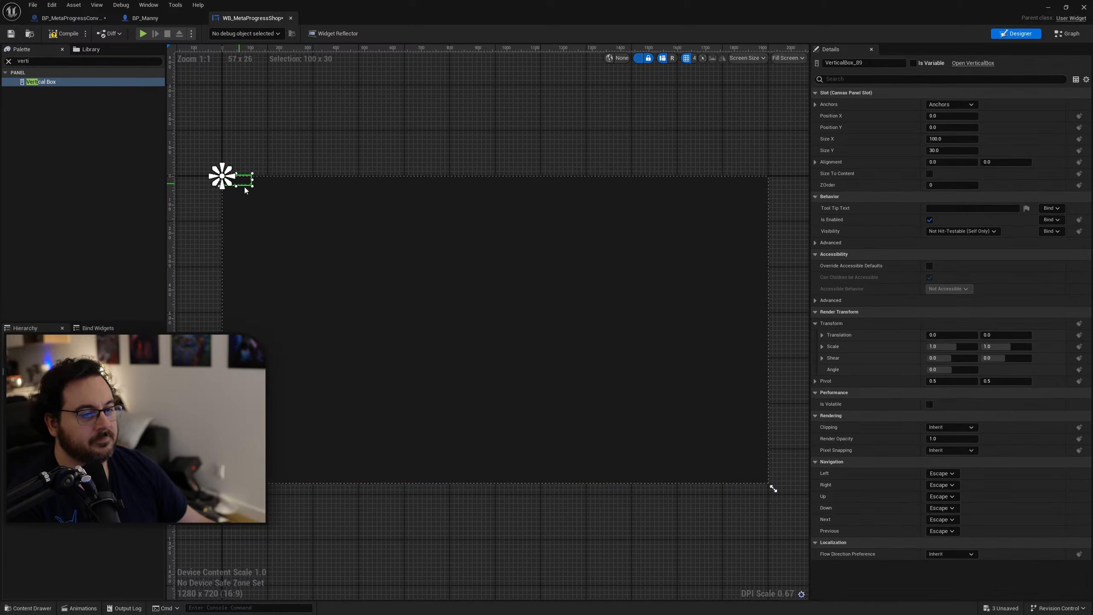
Step: Anchor the vertical box to the horizontal centre with full vertical stretch, setting Position X to 0 and Alignment X to 0.5
click(939, 105)
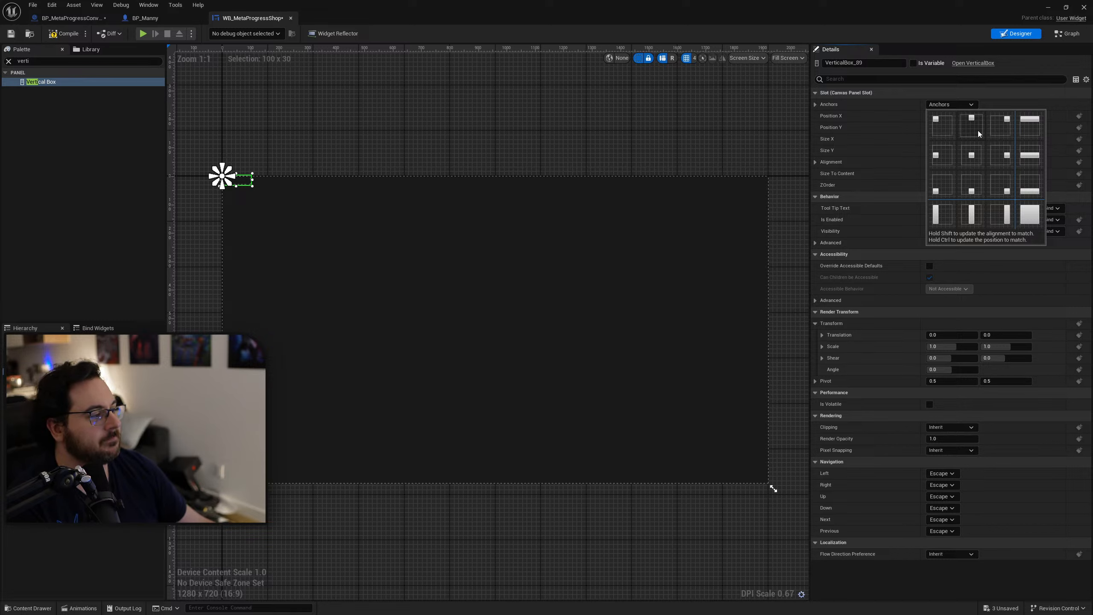
click(968, 217)
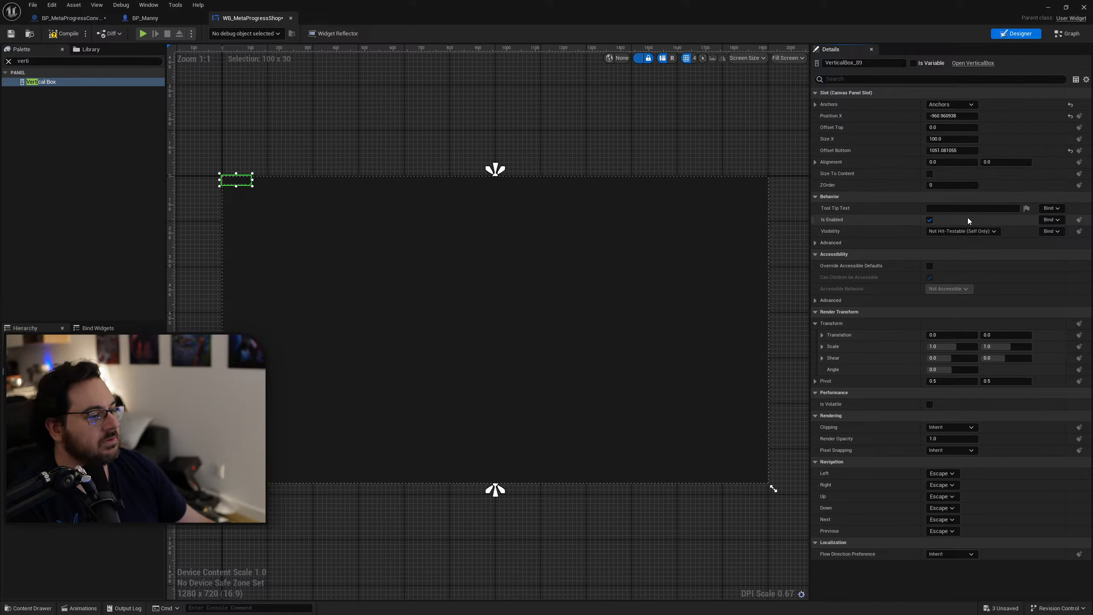
click(952, 116)
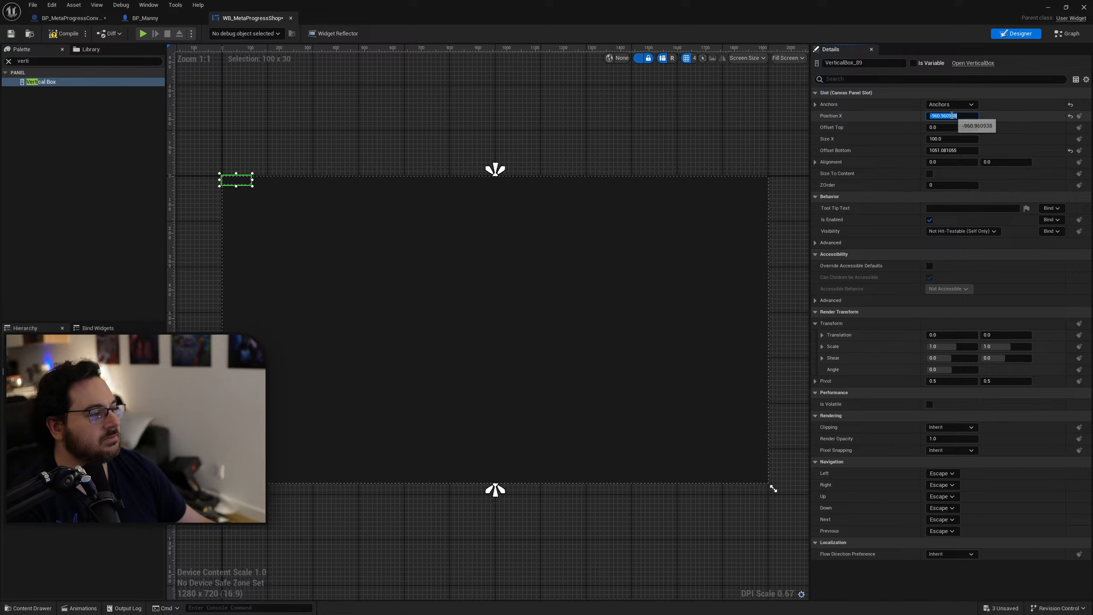
text(0)
key(Tab)
key(Tab)
key(Tab)
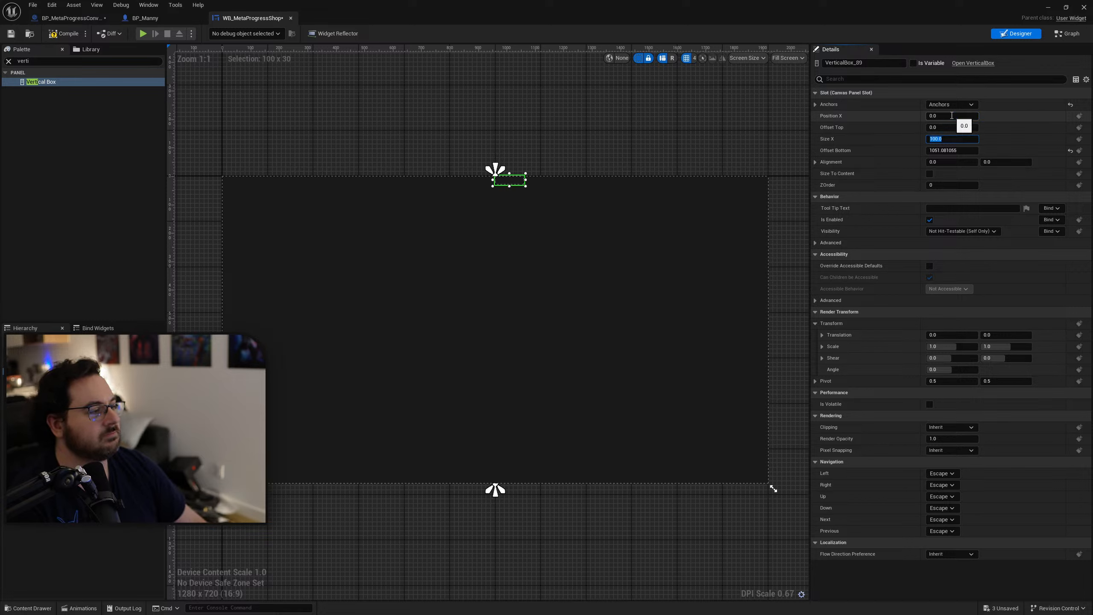
key(Tab)
text(0.5)
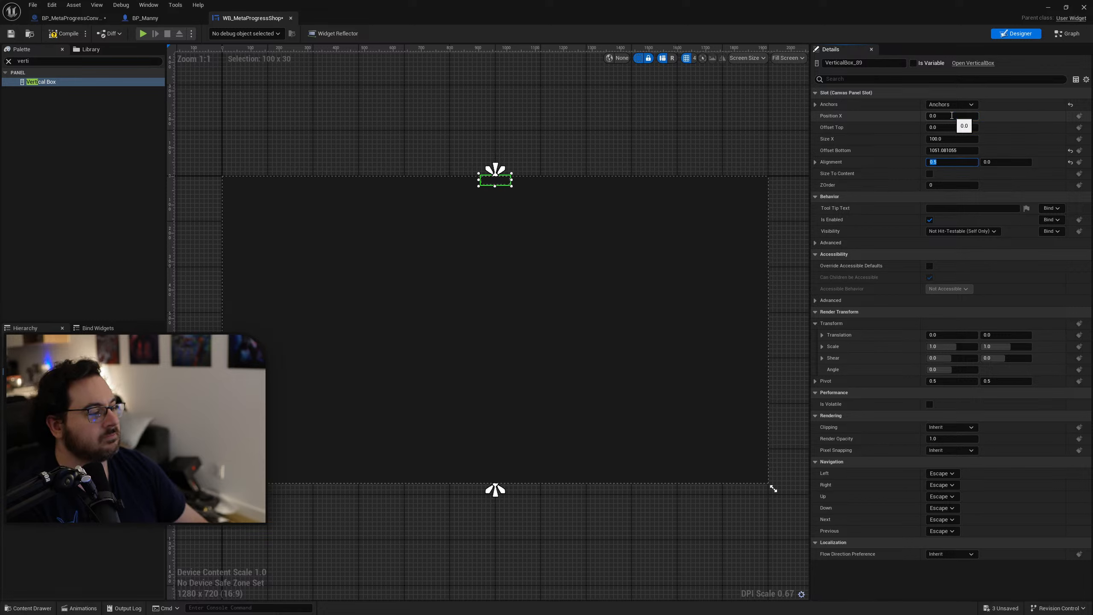
Step: Set the vertical box's Size X to 1000 and Offset Bottom to 0, and compile the shop widget
key(shift+Tab)
key(shift+Tab)
text(500)
key(Return)
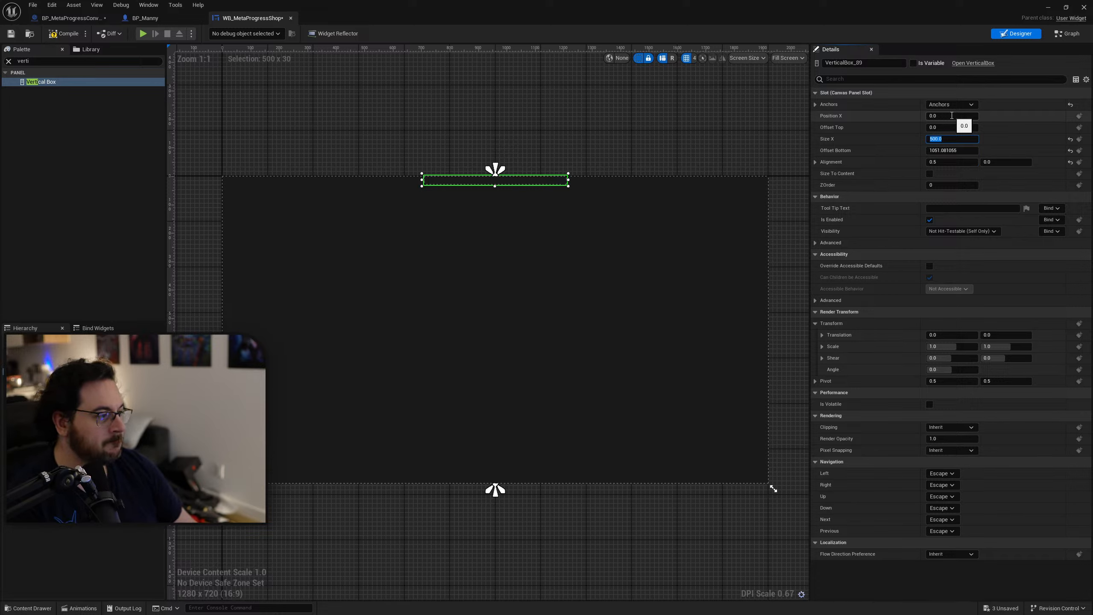
text(1)
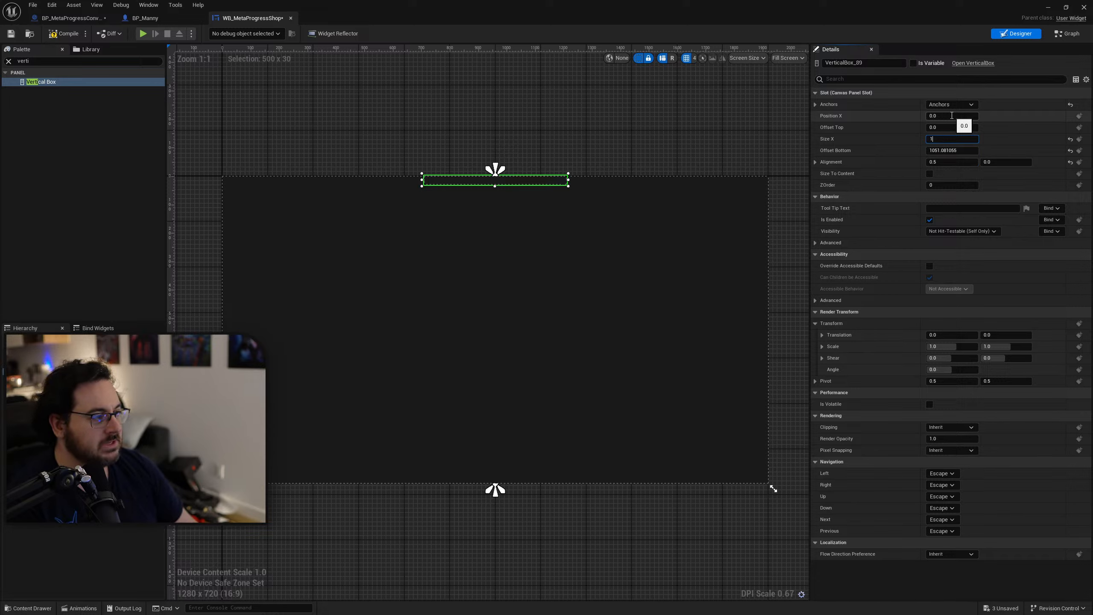
text(000)
key(Return)
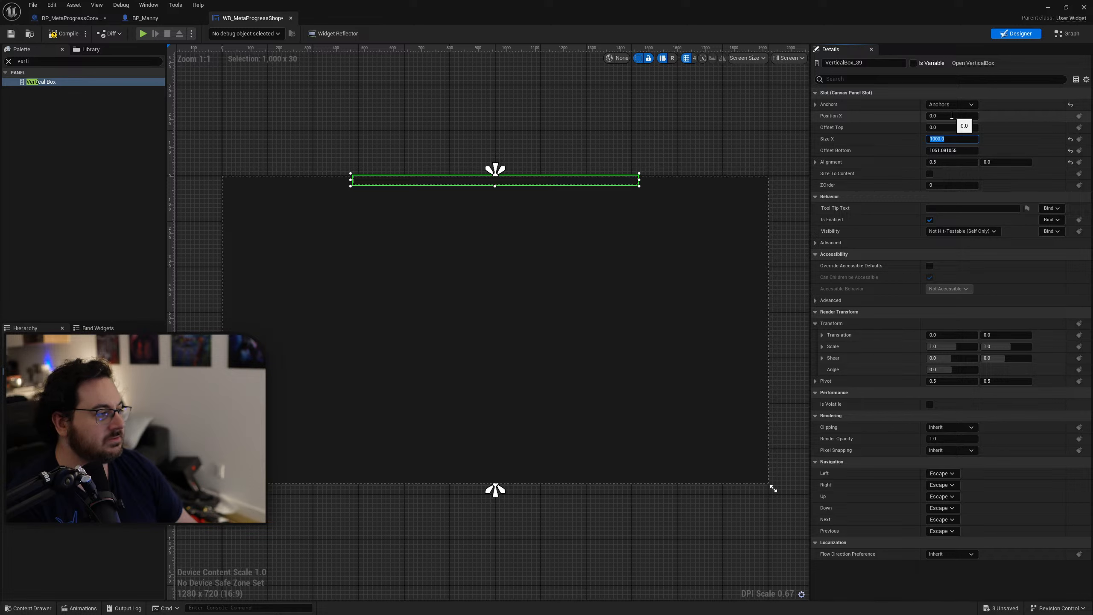
key(Tab)
text(0)
key(Return)
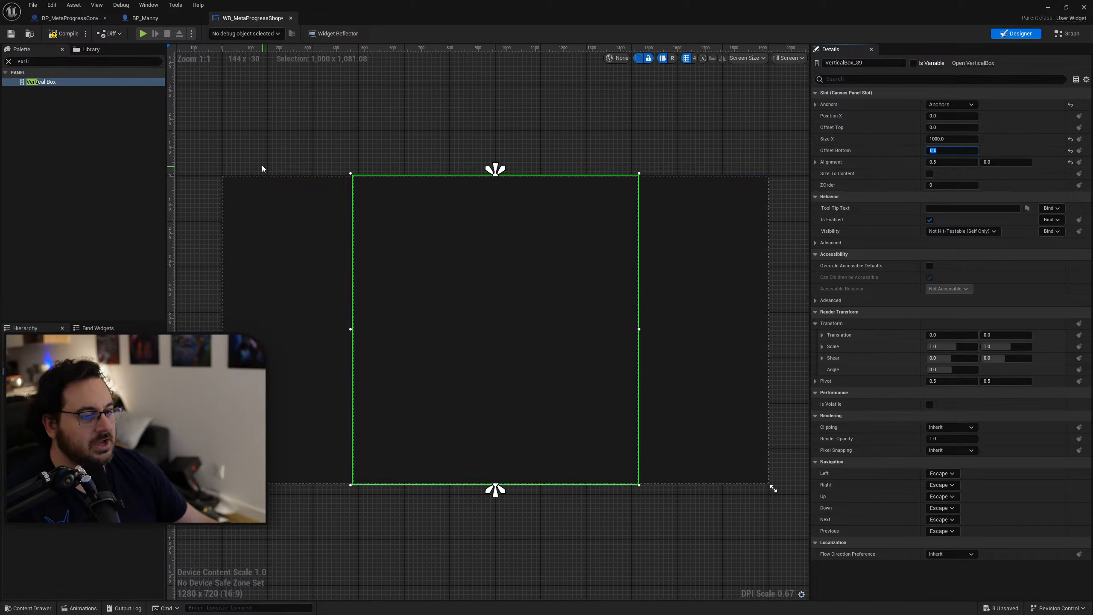
click(63, 33)
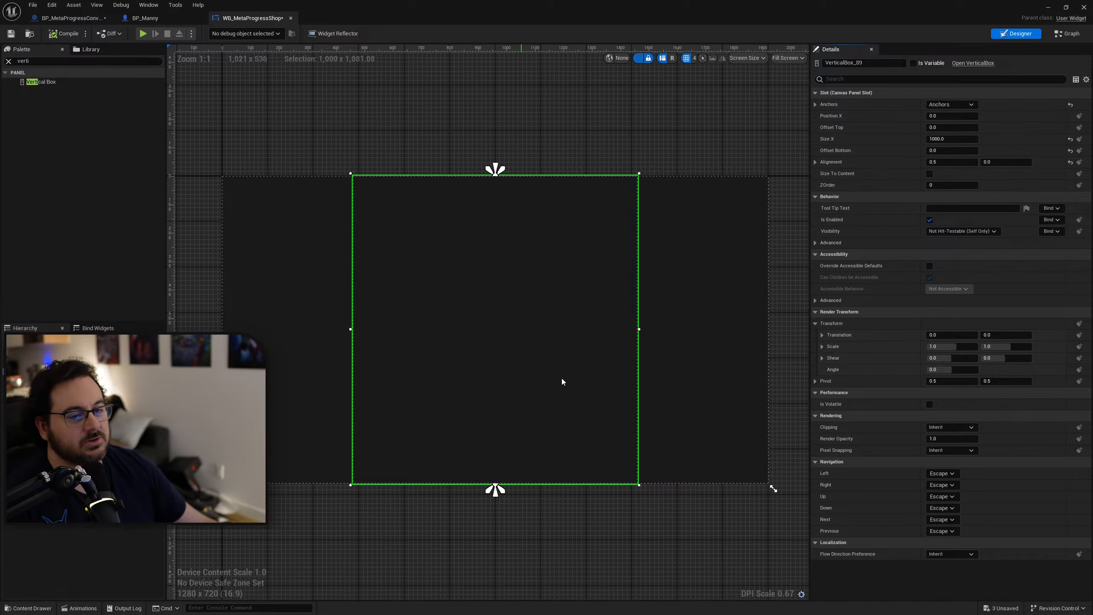
Step: Create a User Widget named WB_MetaProgressButton in the MetaProgression folder and open it in a maximized editor
drag(552, 6, 529, 47)
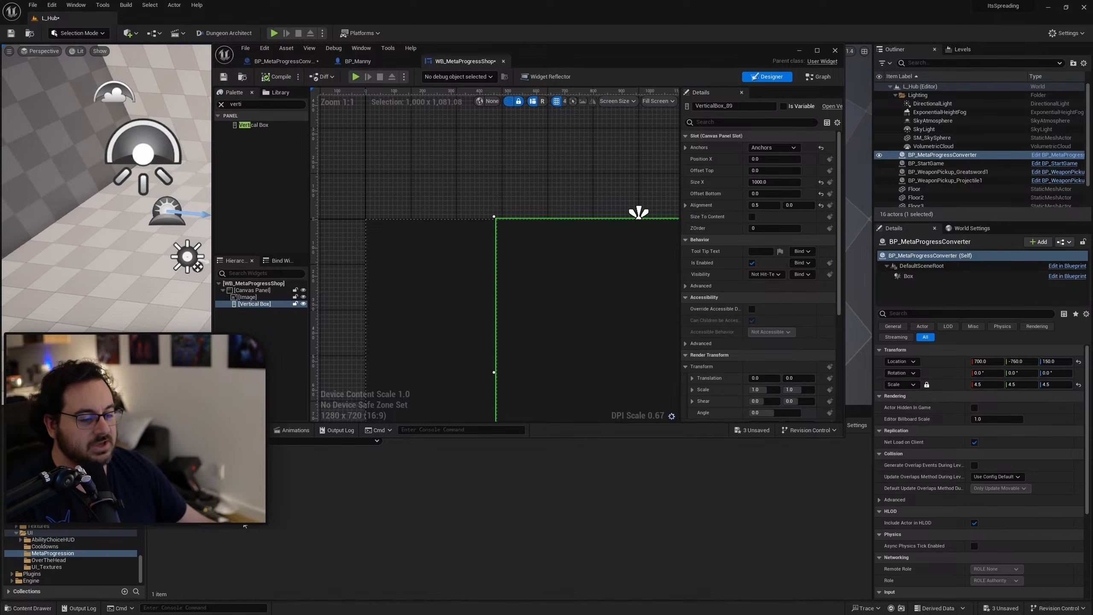
right_click(243, 520)
mouse_move(310, 512)
click(414, 575)
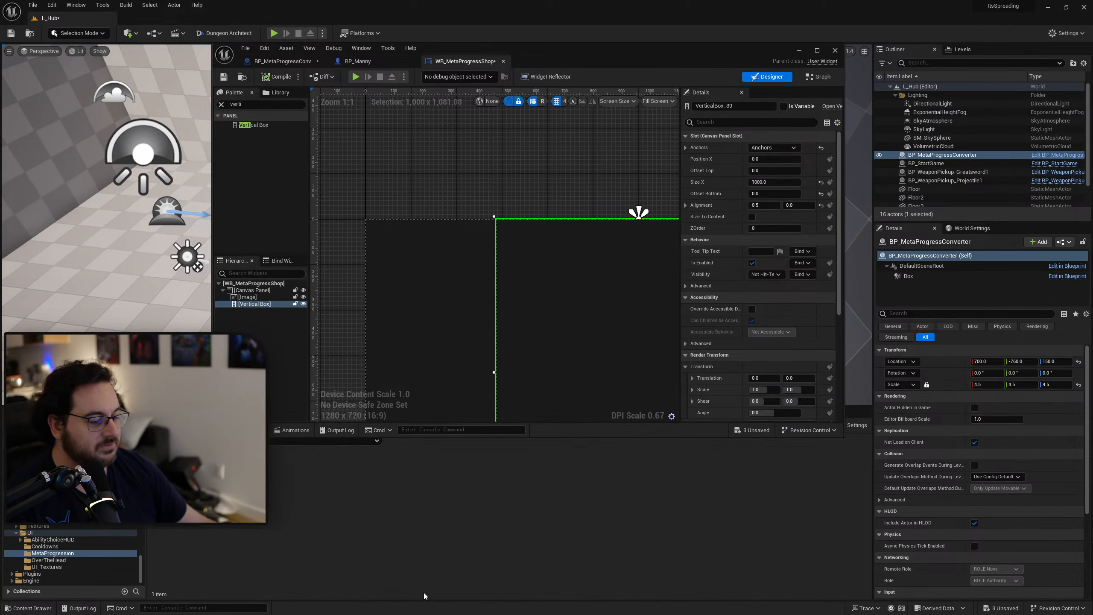
click(451, 234)
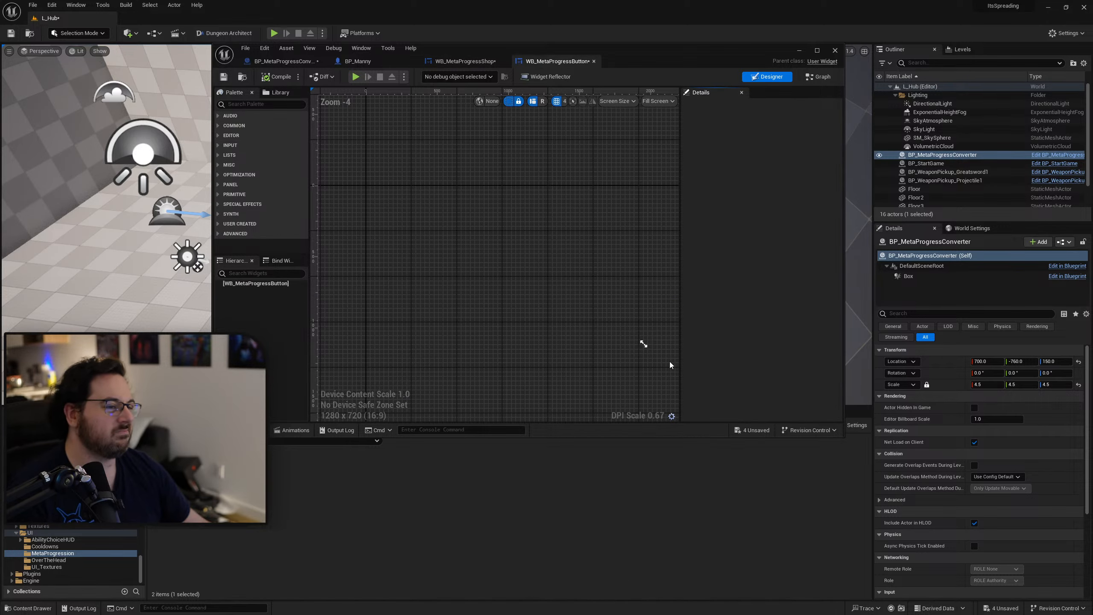
double_click(640, 59)
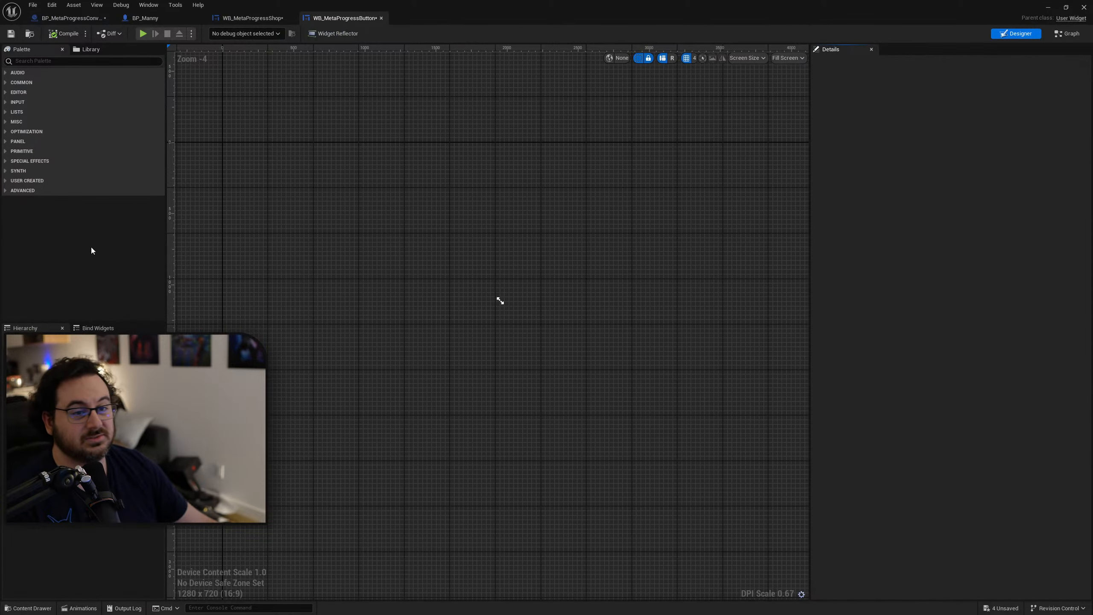
Step: Add a Horizontal Box as the root of the WB_MetaProgressButton widget
click(32, 64)
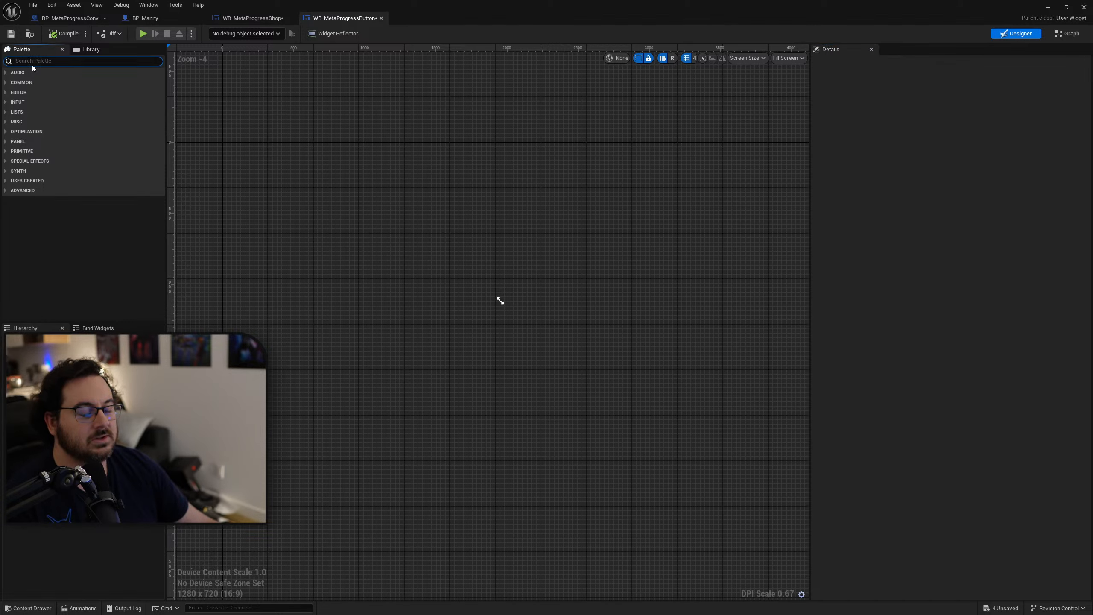
text(hori)
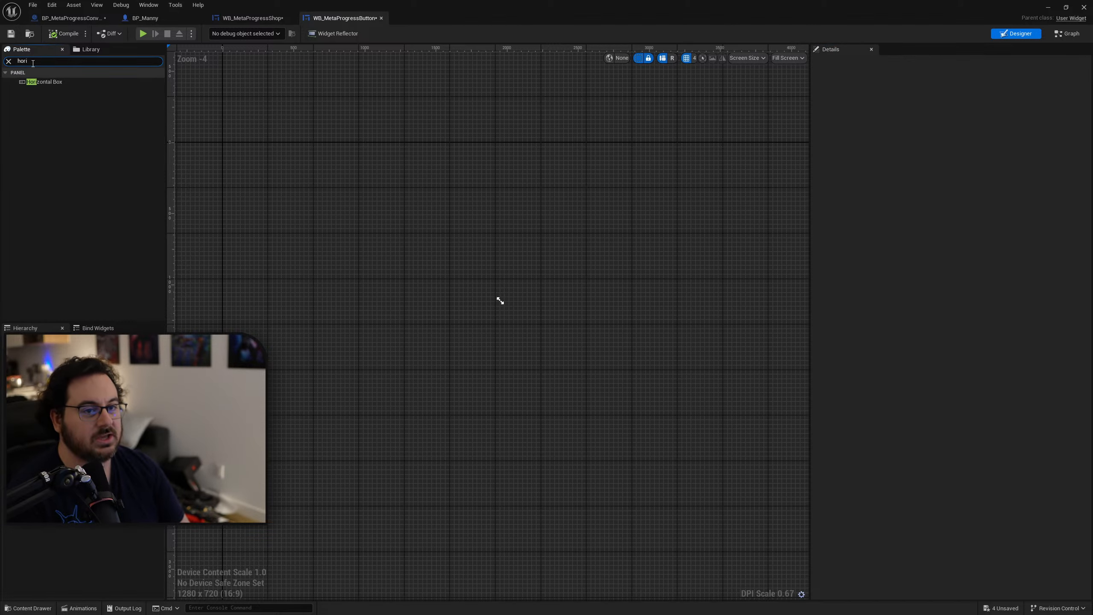
click(43, 82)
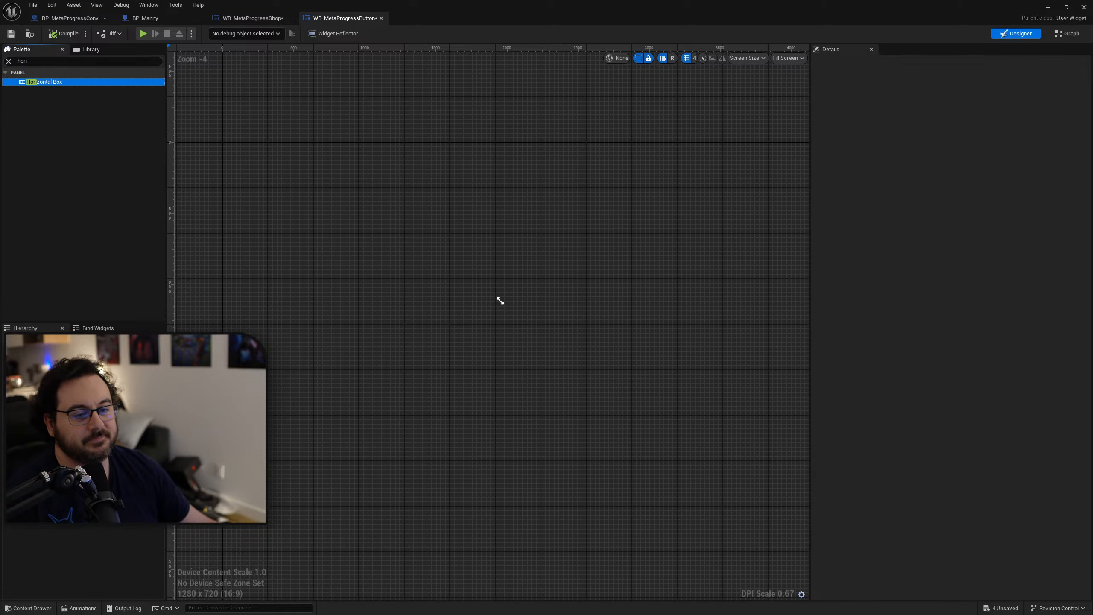
click(429, 253)
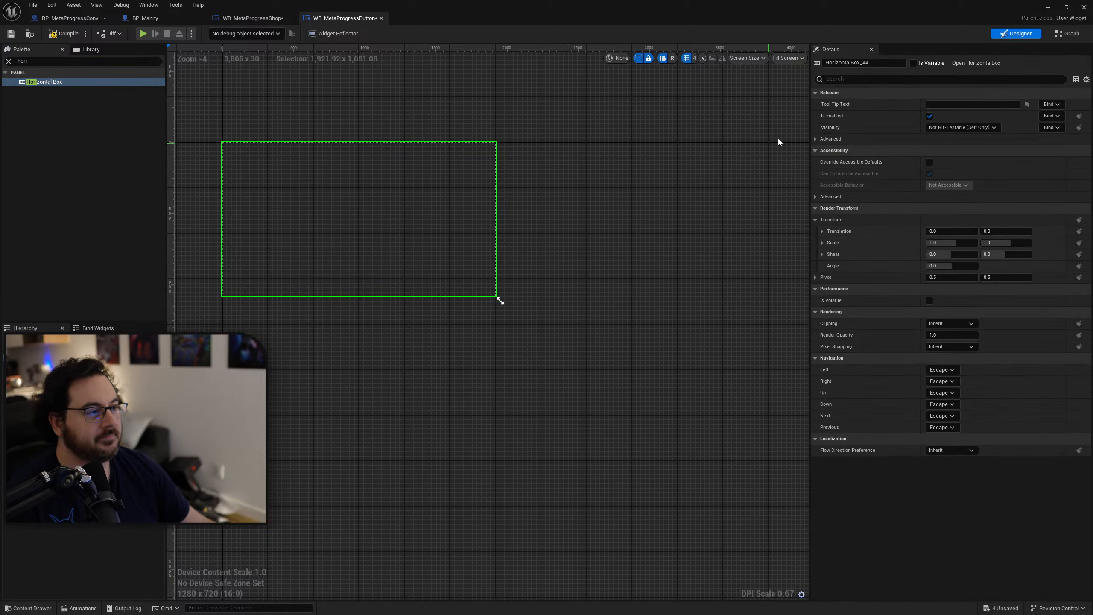
Step: Switch the designer preview to a Custom size with a width of 1000 and a height of 150
click(798, 59)
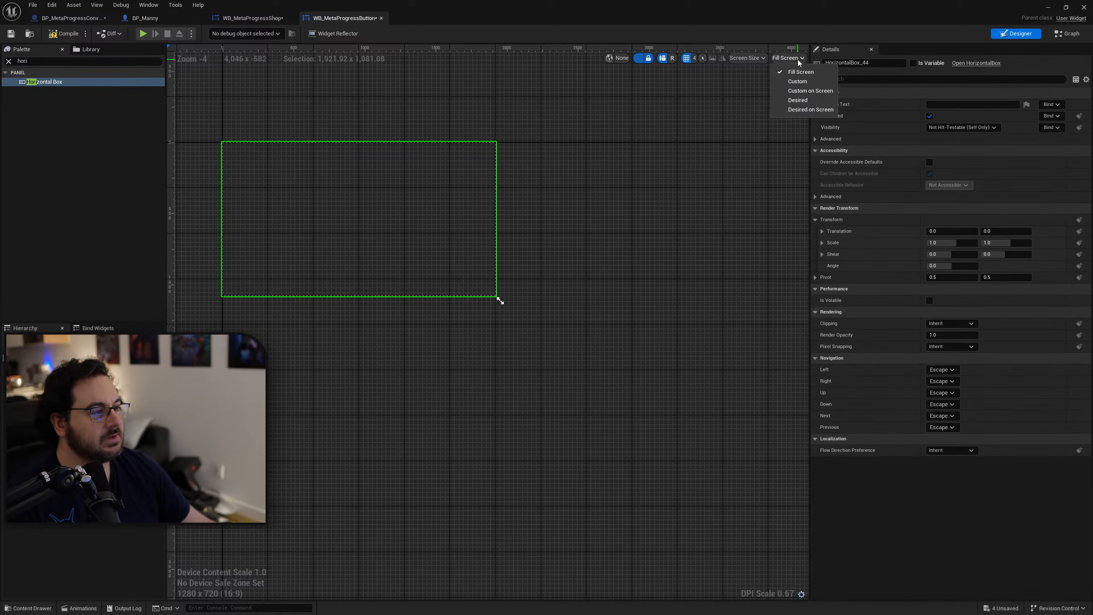
click(798, 82)
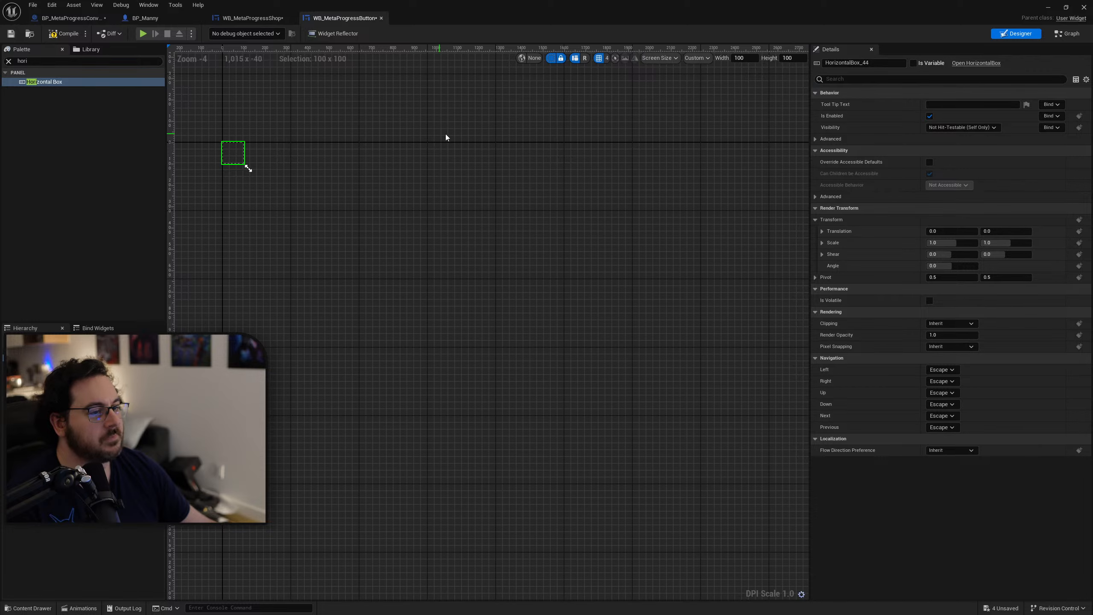
click(741, 58)
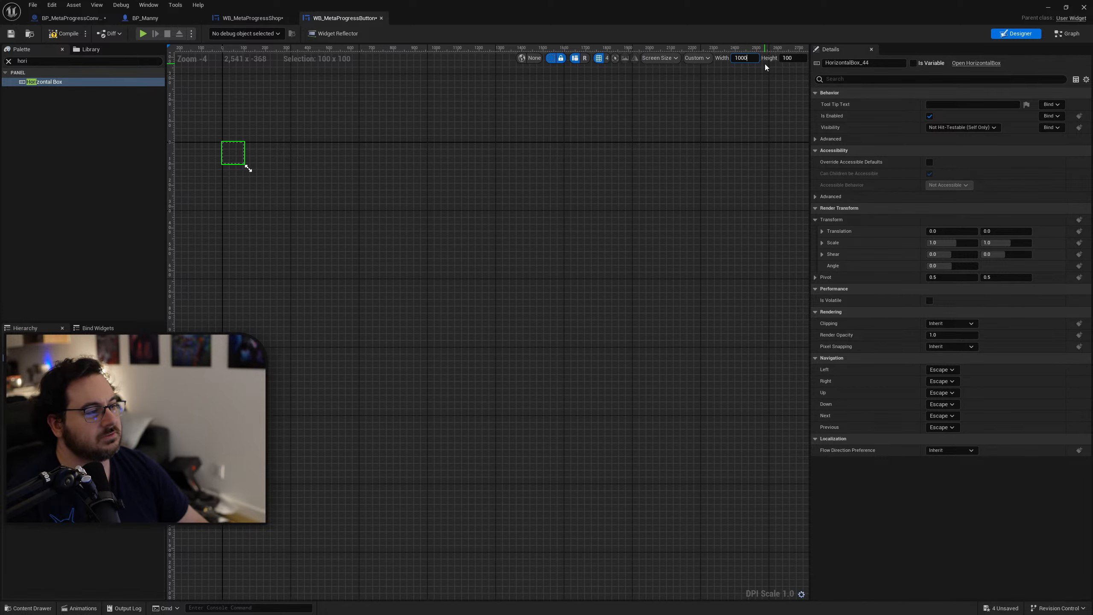
key(Return)
right_drag(528, 200, 658, 245)
scroll(578, 226, up, 3)
scroll(657, 245, down, 1)
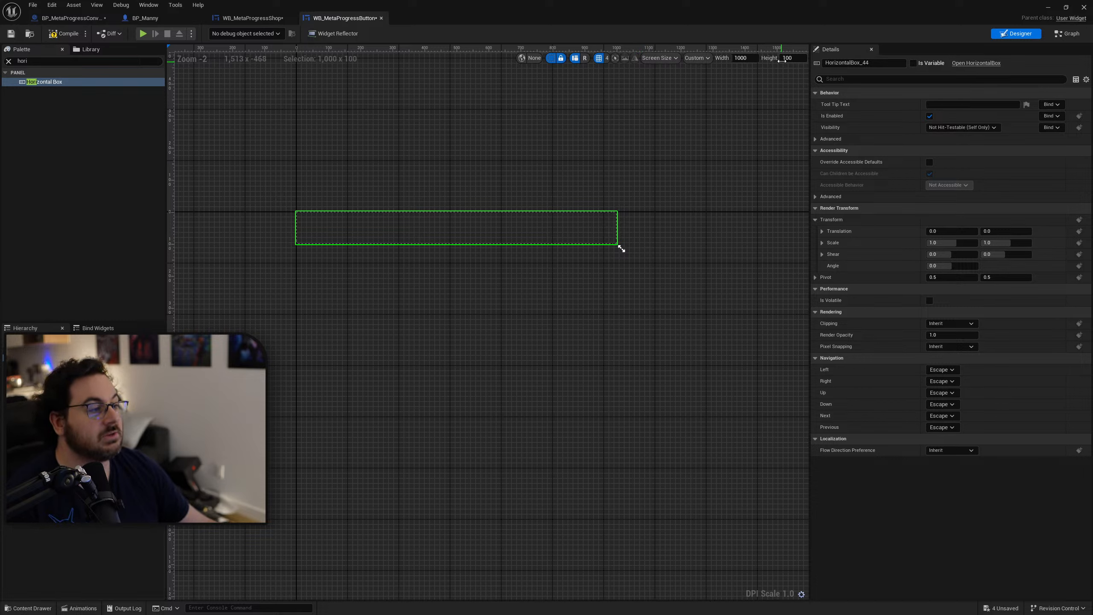
click(797, 57)
text(150)
key(Return)
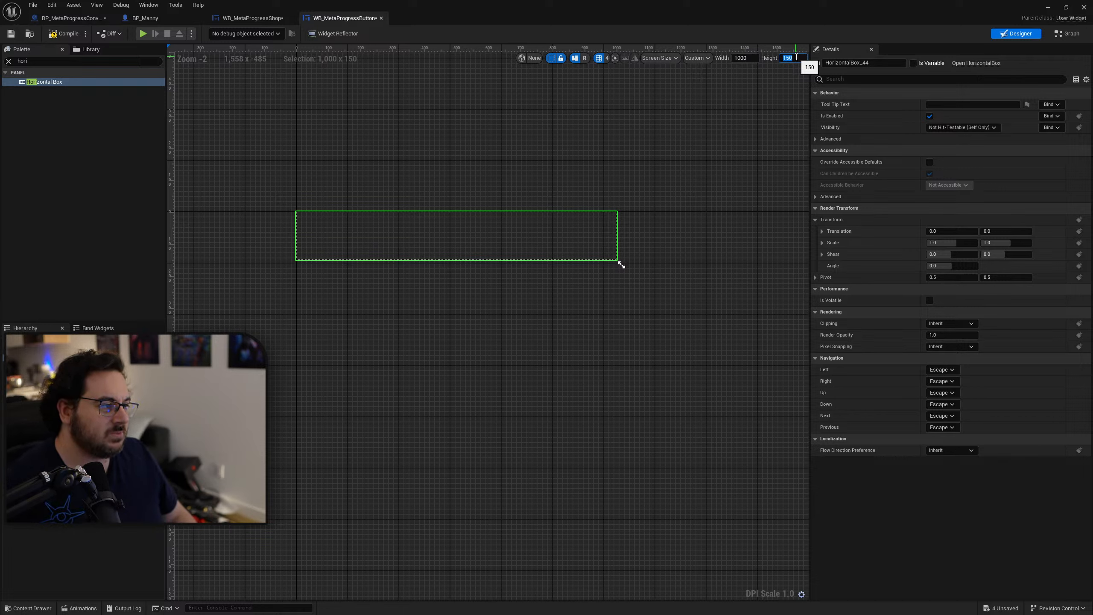
Step: Add an Image widget inside the Horizontal Box
click(86, 431)
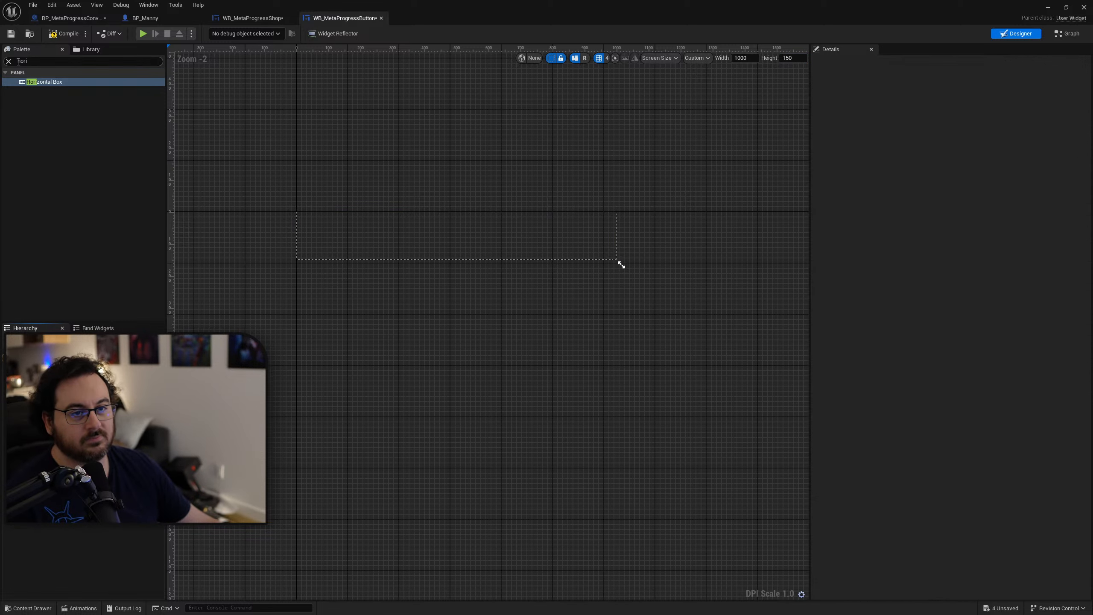
double_click(17, 61)
key(BackSpace)
text(ima)
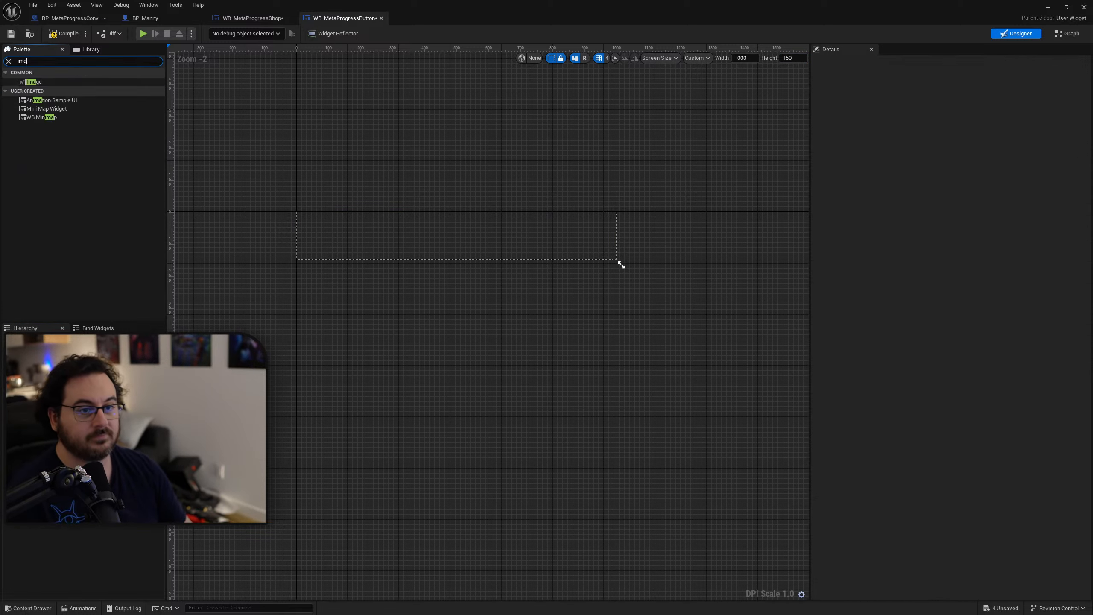
drag(38, 82, 86, 357)
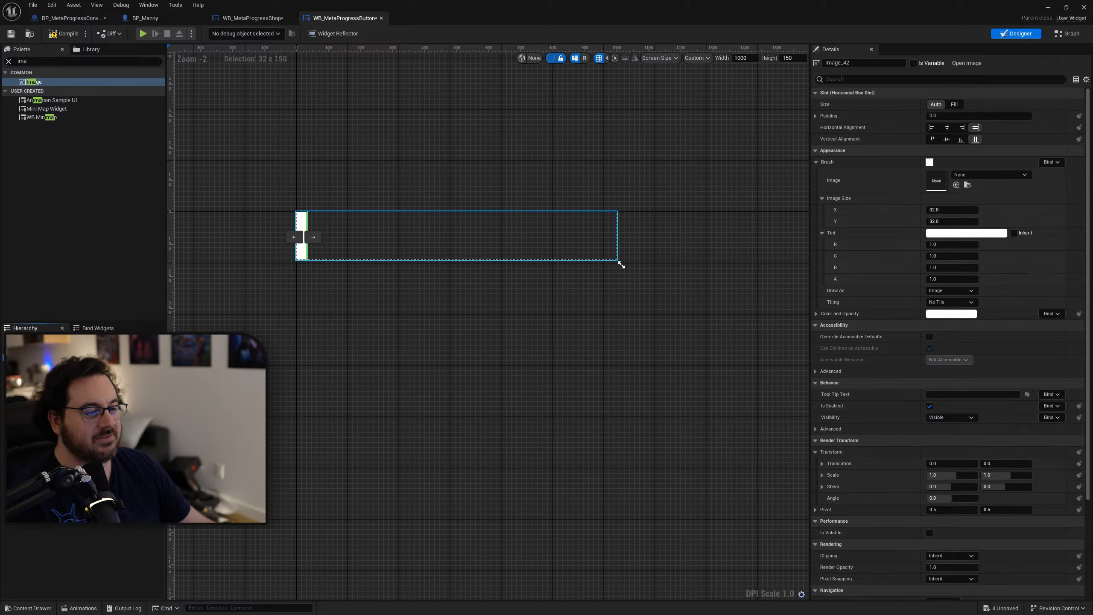
Step: Wrap the Horizontal Box with an Overlay
click(619, 263)
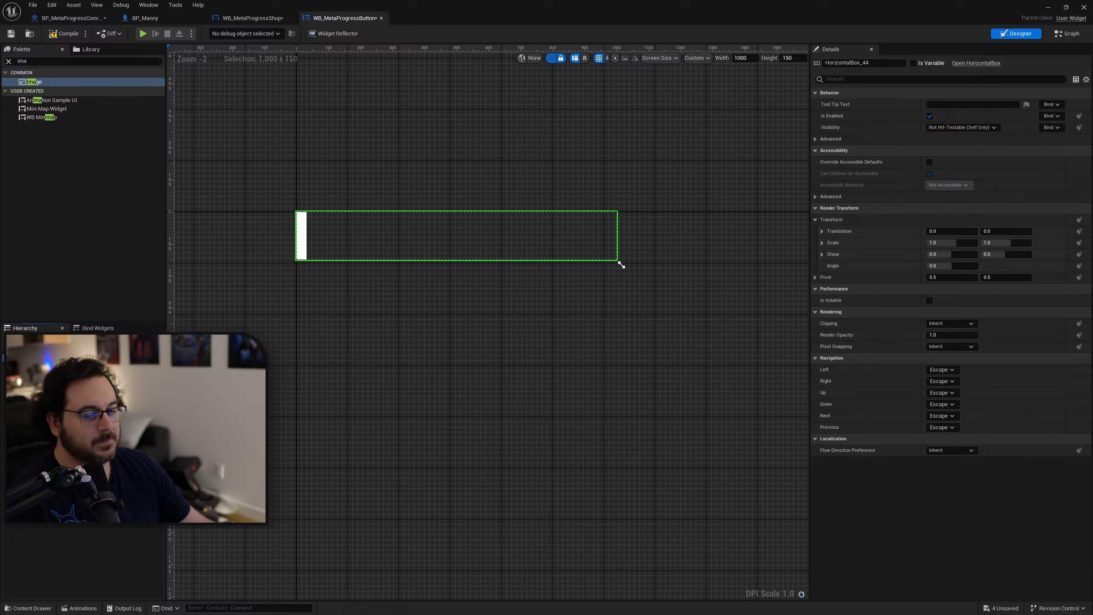
mouse_move(97, 437)
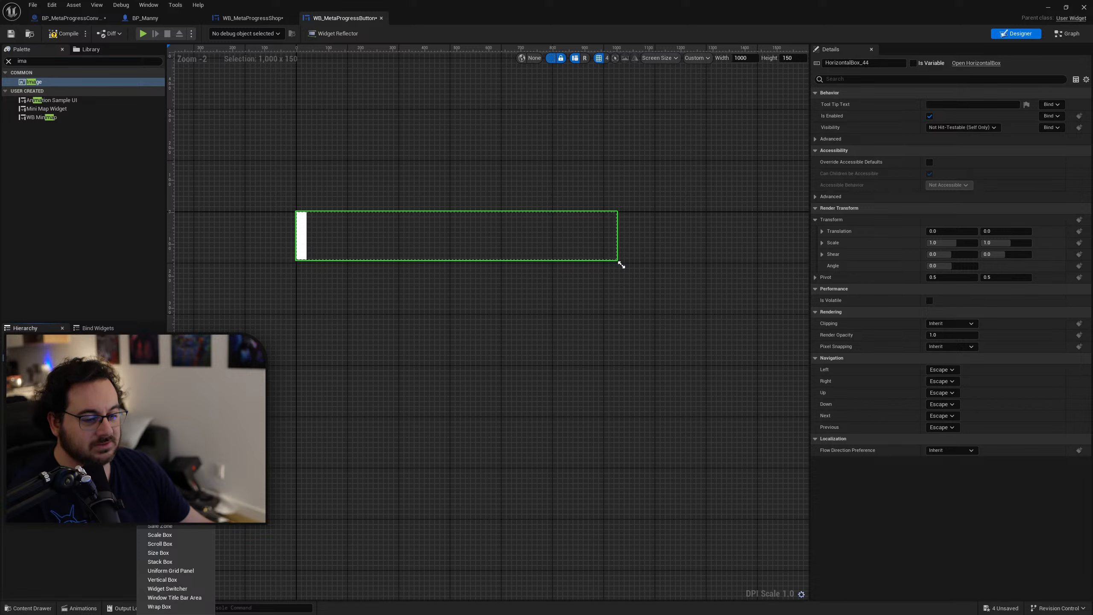
click(158, 508)
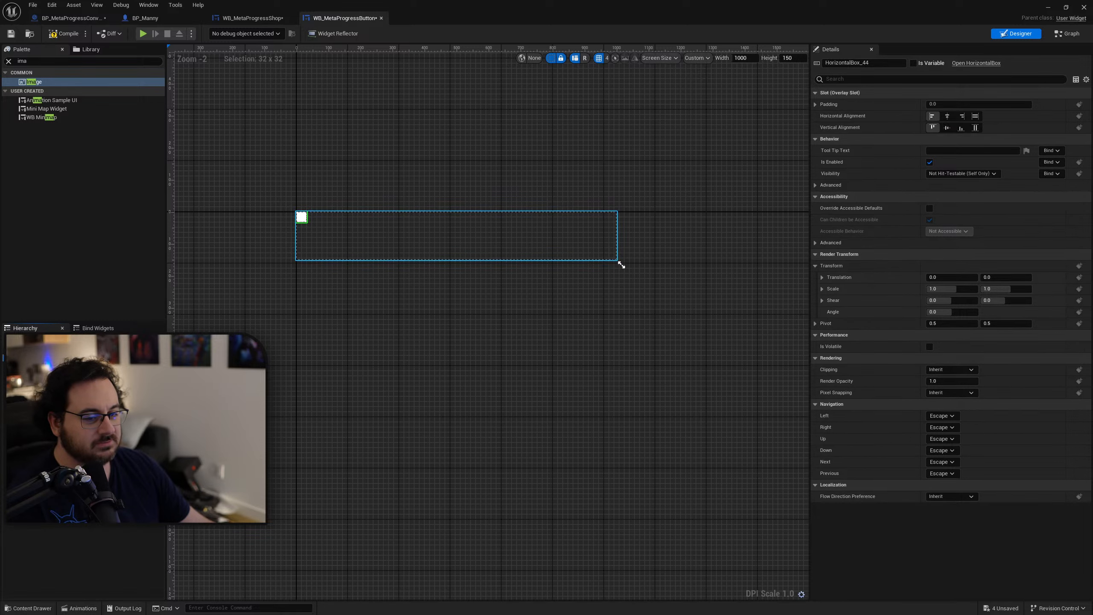
Step: Set the Horizontal Box's horizontal and vertical alignment to Fill within the Overlay
click(43, 356)
click(43, 365)
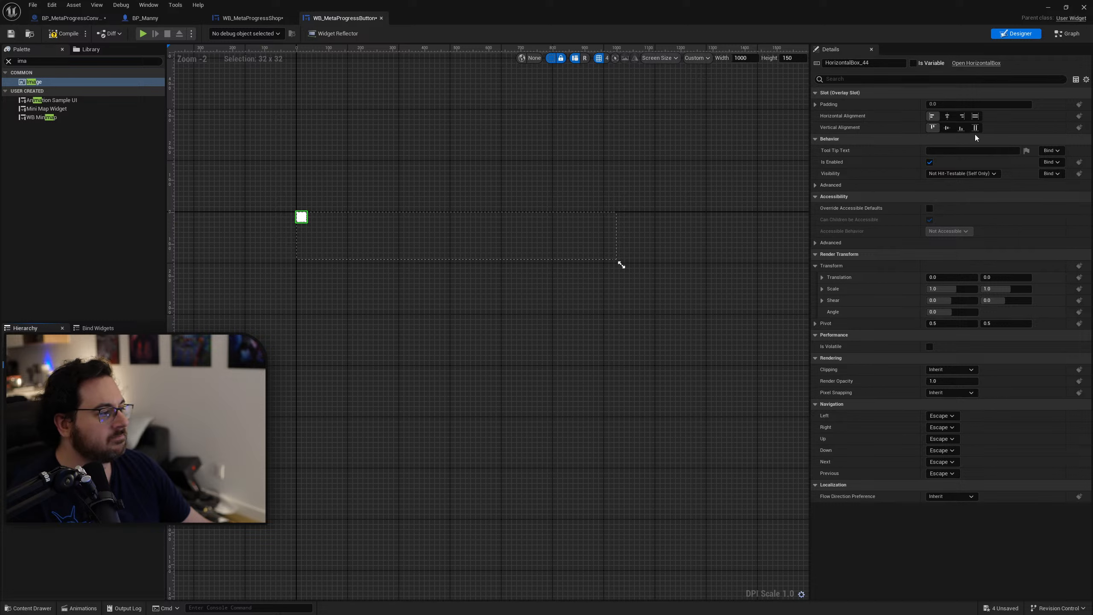
click(976, 115)
click(975, 127)
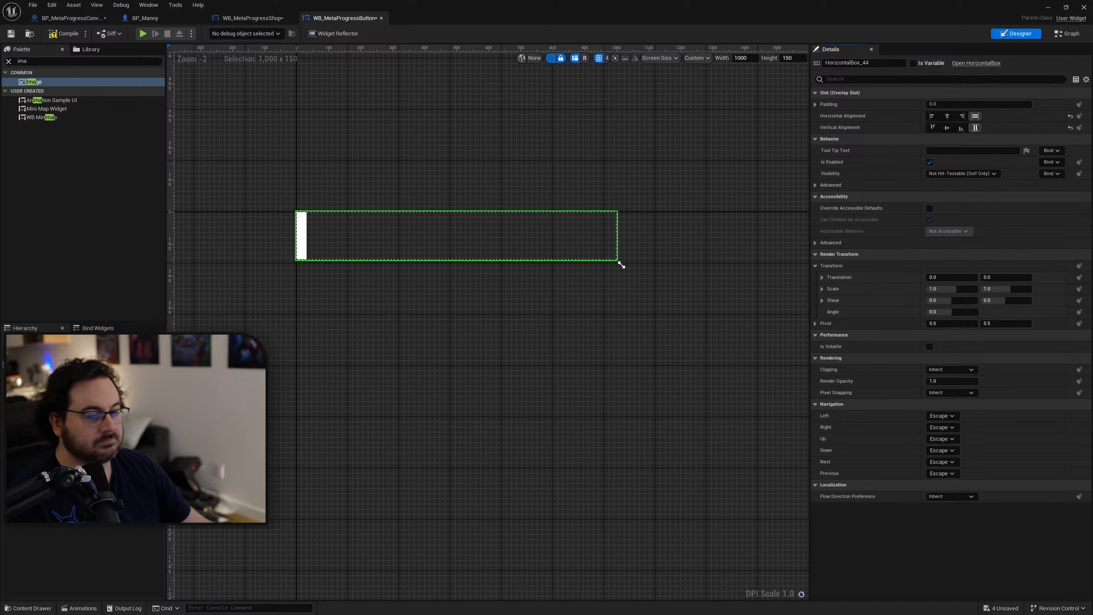
Step: Move the Image out of the Horizontal Box directly into the Overlay, filling it horizontally and vertically
click(301, 237)
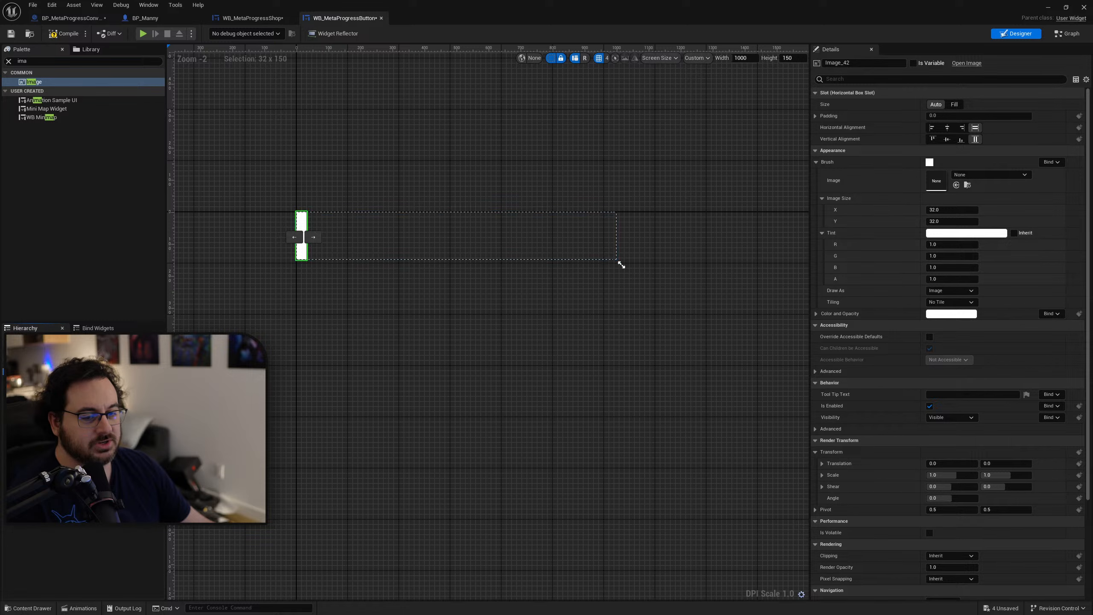
drag(35, 371, 35, 357)
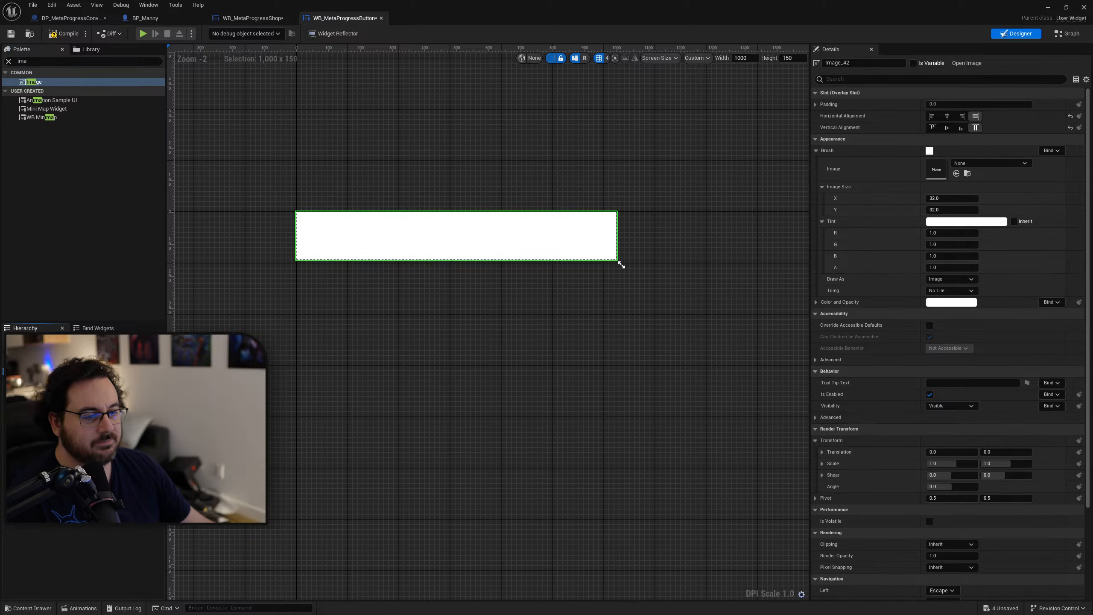
click(35, 365)
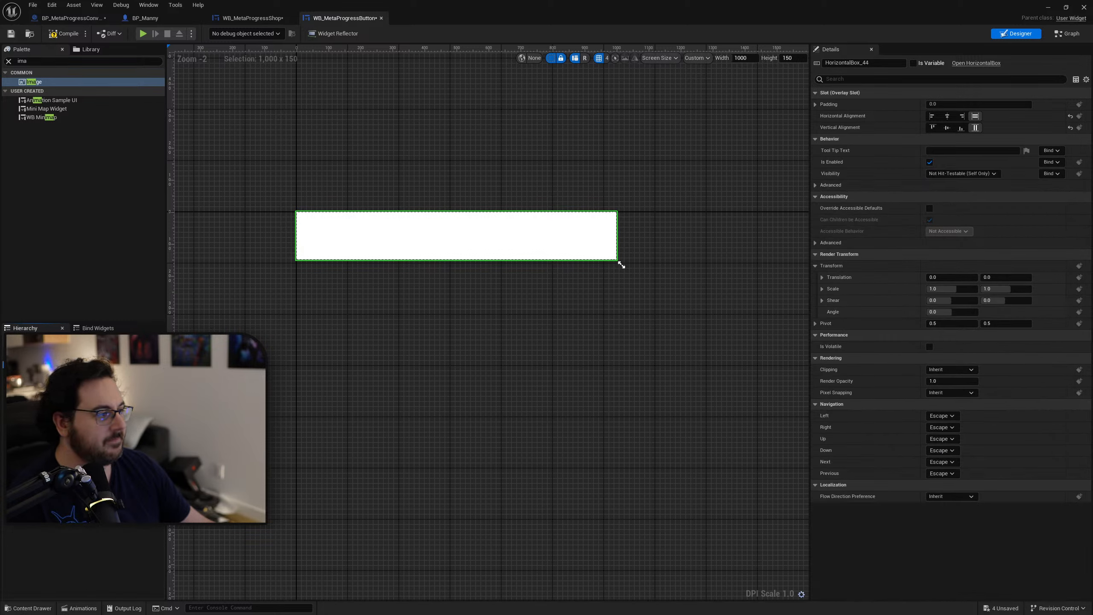
click(34, 357)
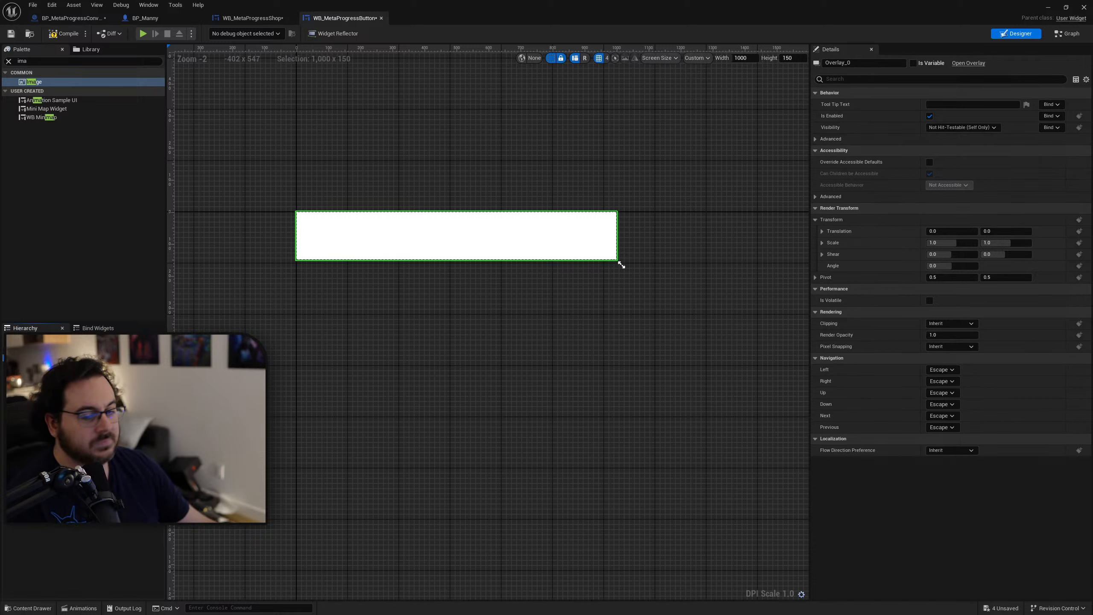
Step: Tint the Image dark grey with a color value of about 0.026
click(34, 371)
click(985, 221)
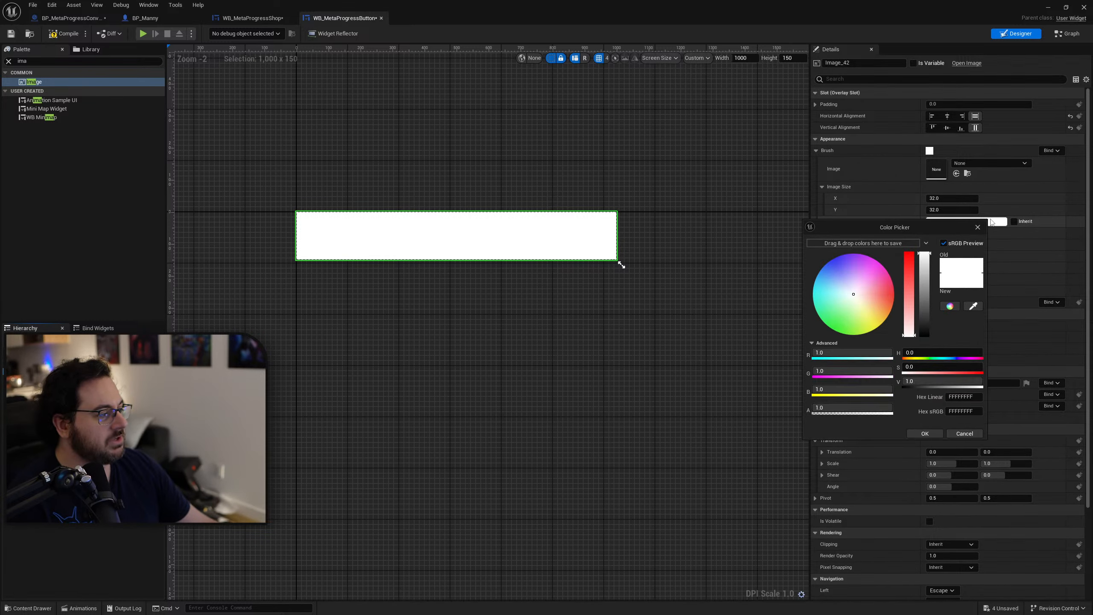
drag(926, 267, 926, 333)
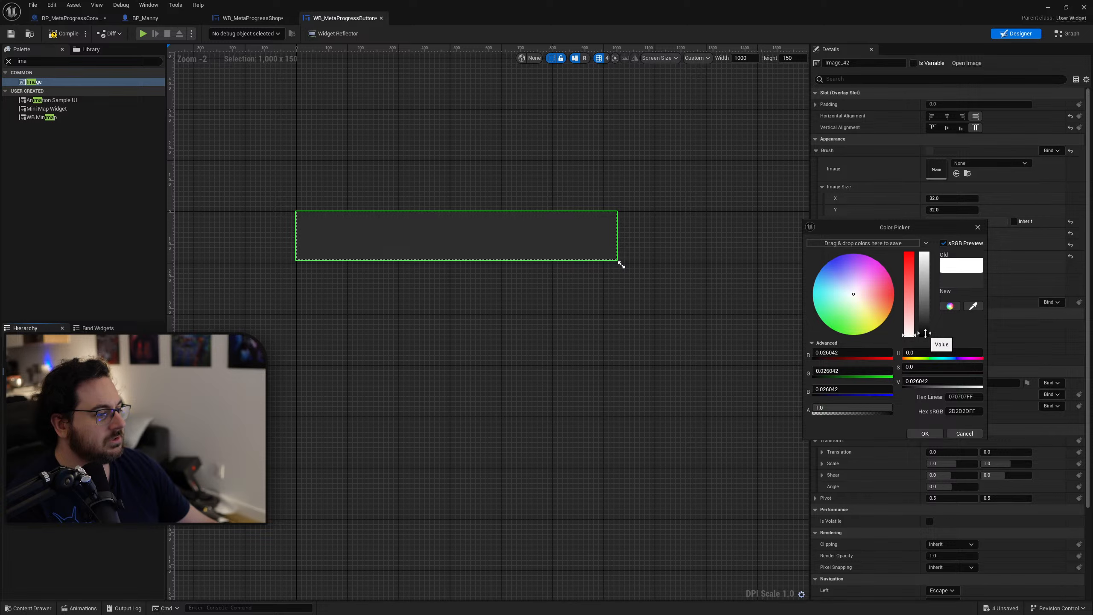
click(933, 434)
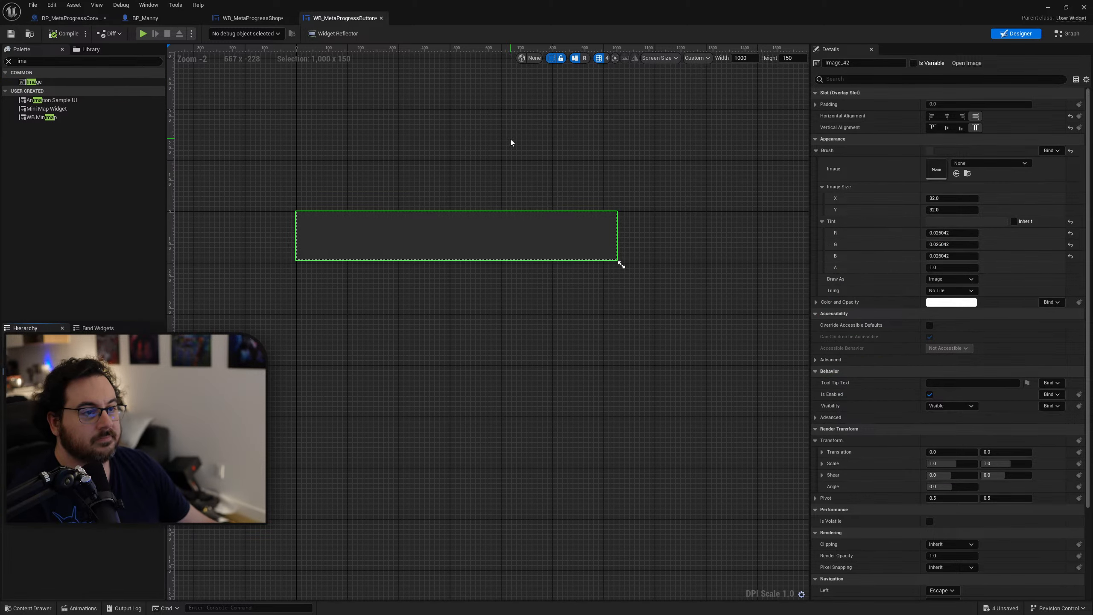
Step: Add a WB Meta Progress Button inside the Vertical Box of WB_MetaProgressShop
click(262, 19)
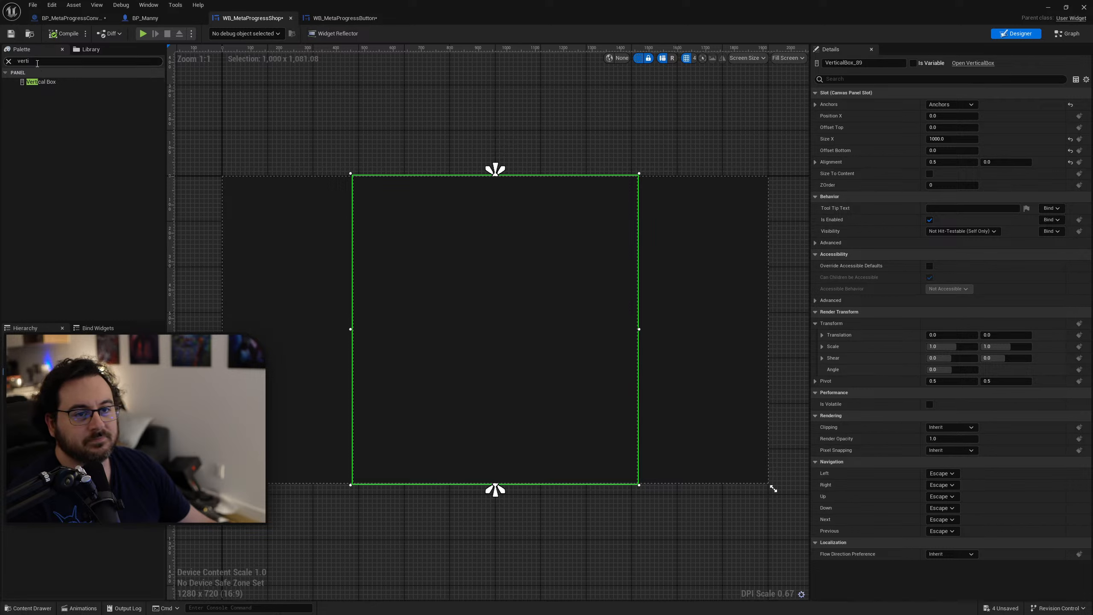
text(WB_)
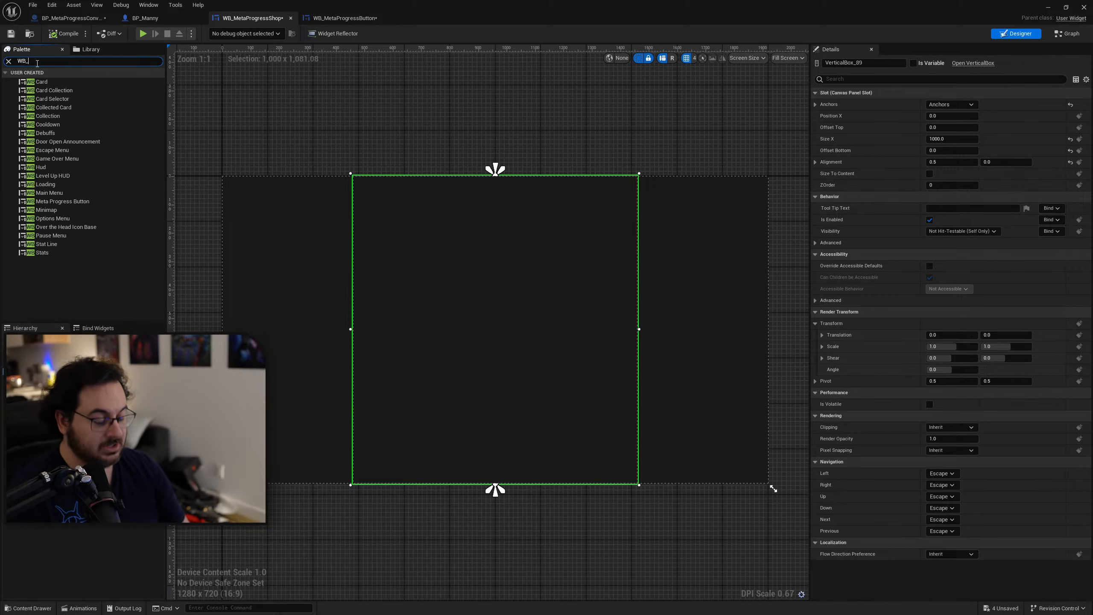
text(Meta)
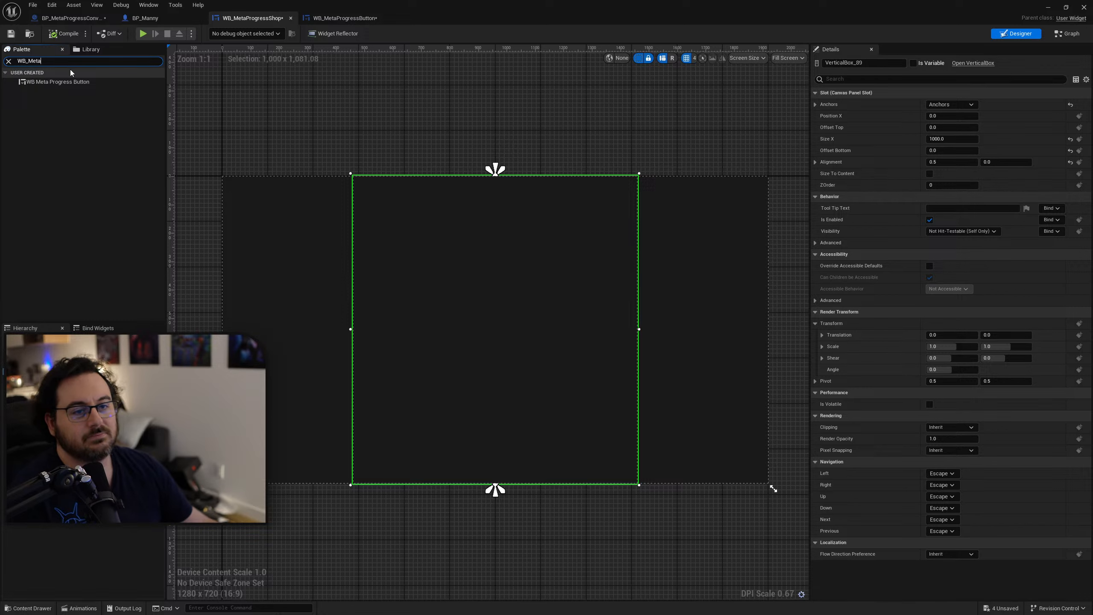
click(83, 85)
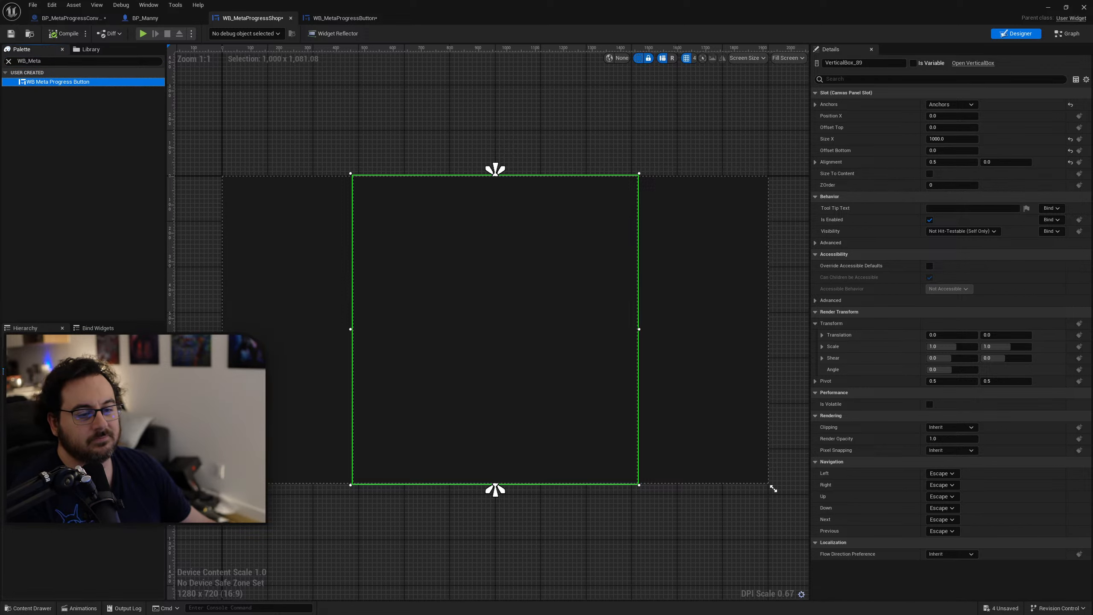
drag(57, 82, 43, 371)
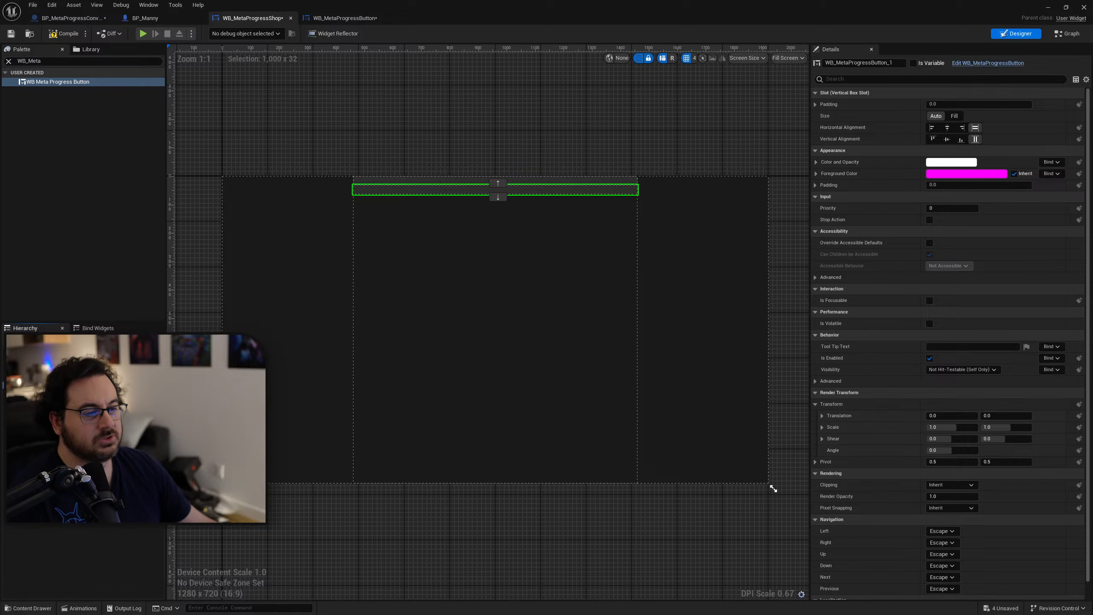
Step: Duplicate the Meta Progress Button until the Vertical Box holds five of them, and compile the widget
key(ctrl+d)
key(ctrl+d)
key(ctrl+d)
key(Escape)
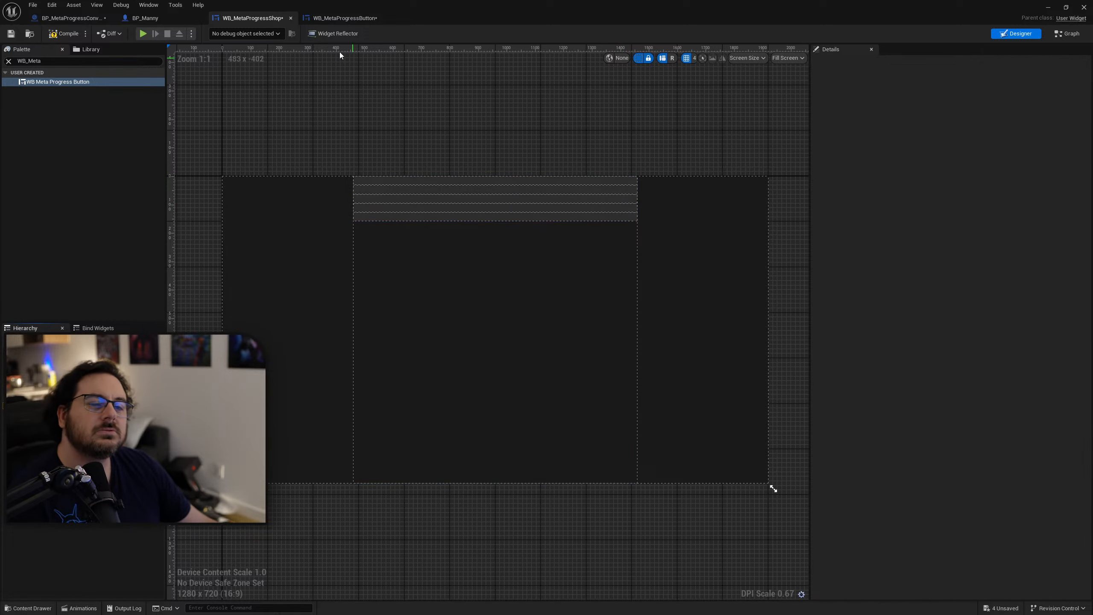
click(62, 33)
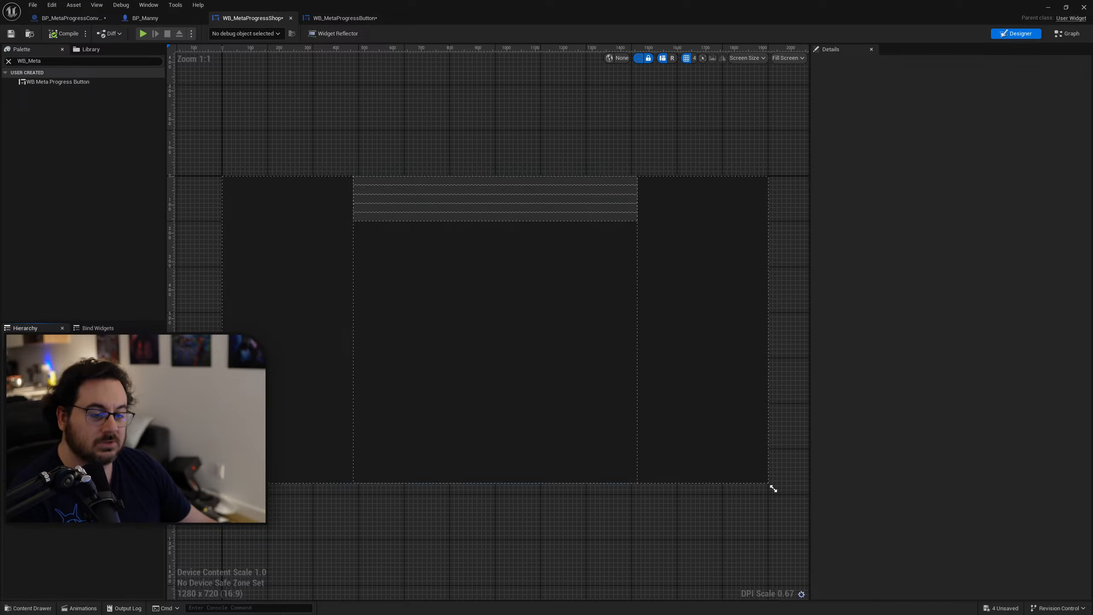
Step: Try Fill size and centered alignments on the first Meta Progress Button's slot, and restore its Auto size and Fill alignments
click(495, 181)
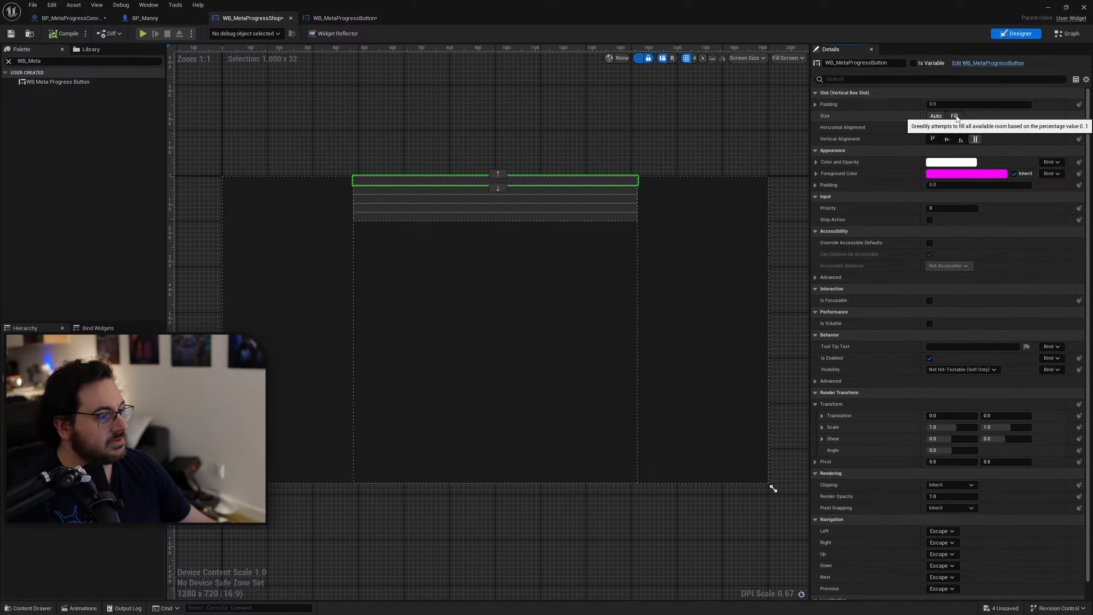
click(954, 116)
click(936, 115)
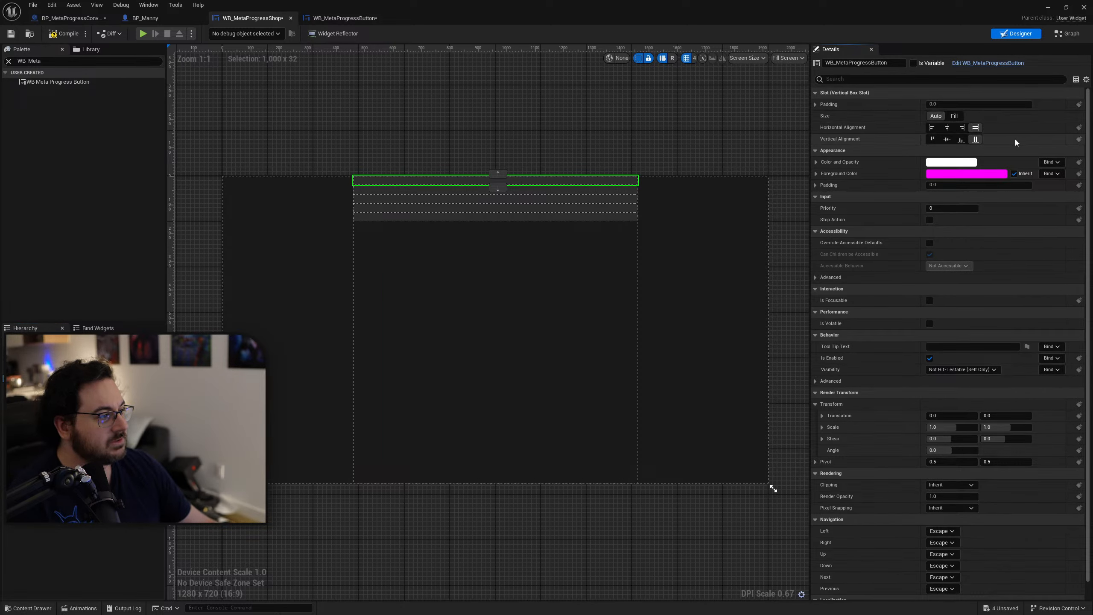
click(43, 371)
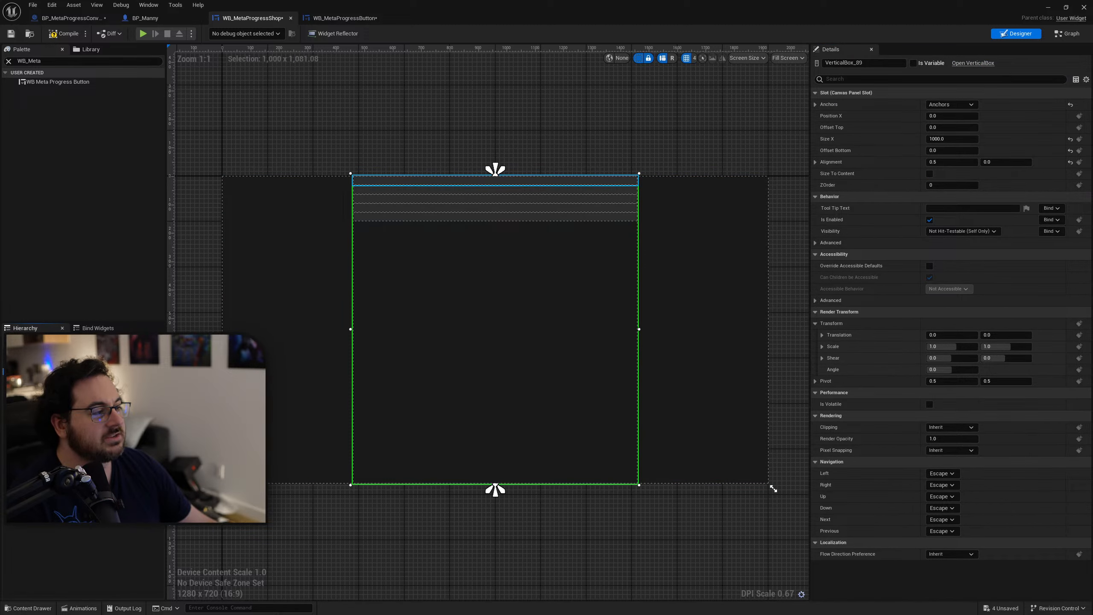
click(43, 378)
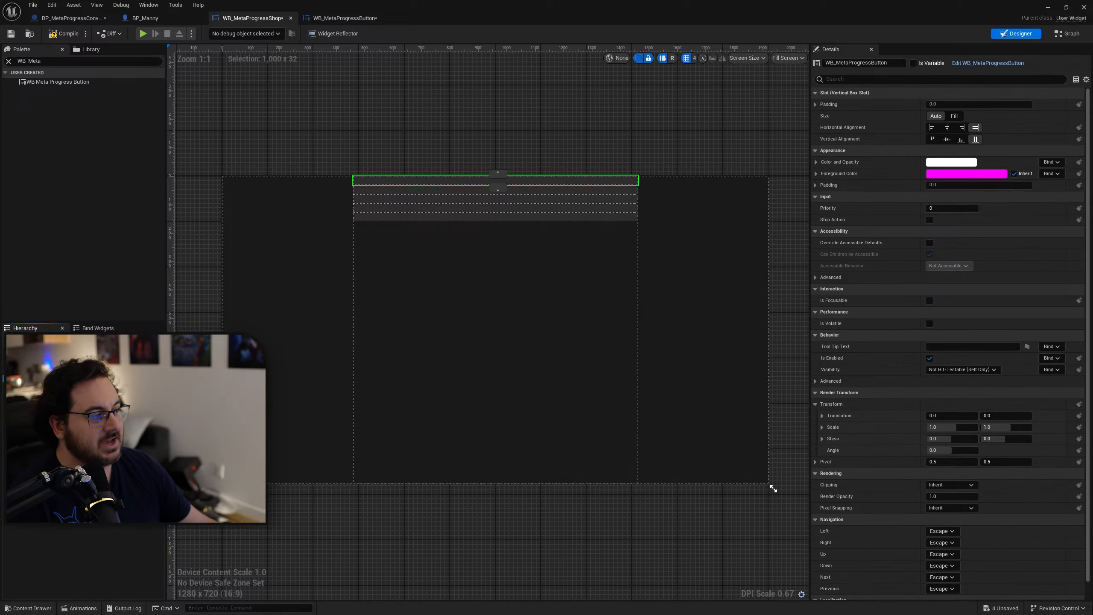
click(949, 138)
click(949, 128)
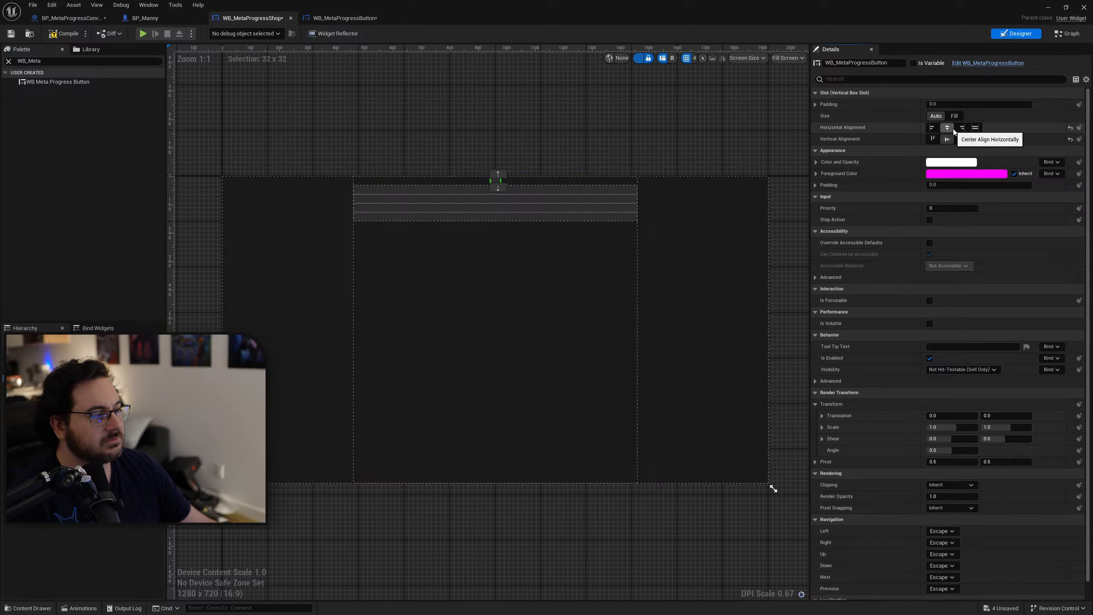
click(976, 127)
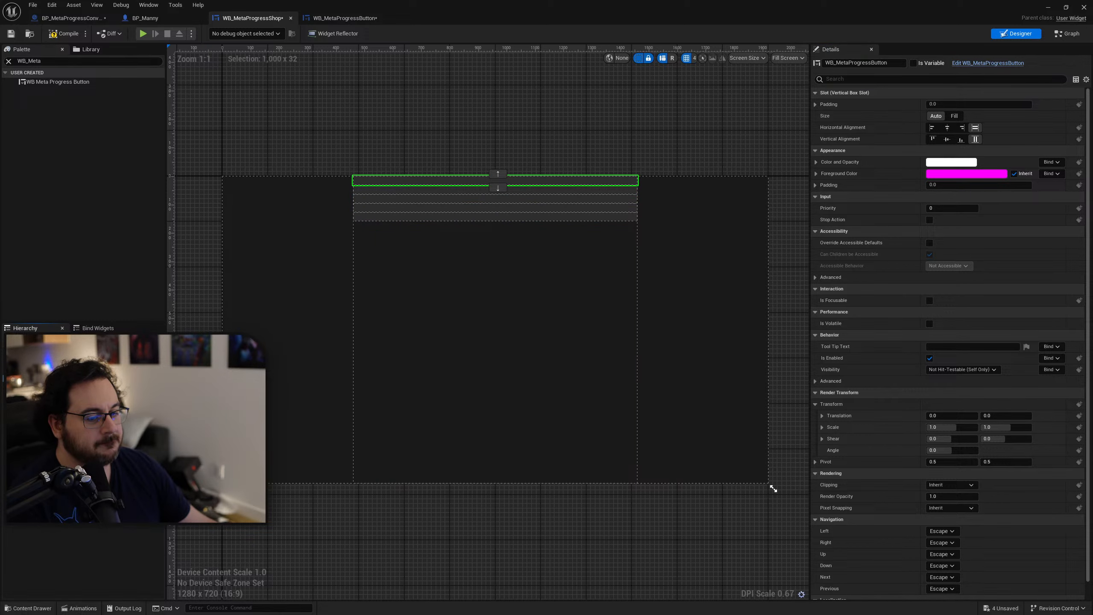
Step: Wrap the first Meta Progress Button with a Size Box and set its Height Override to 150
mouse_move(129, 472)
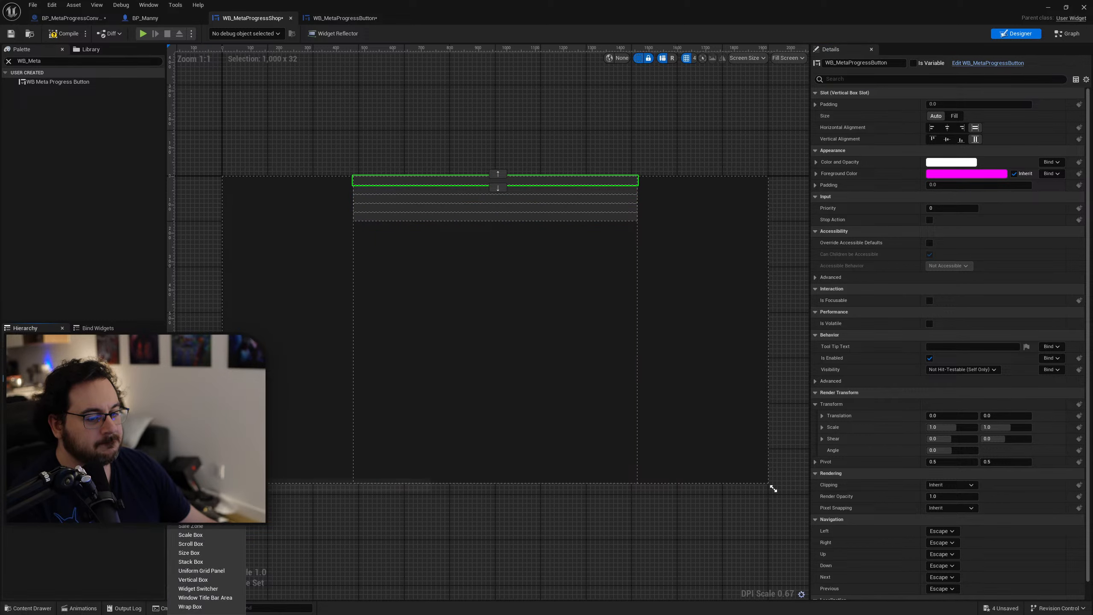
click(200, 556)
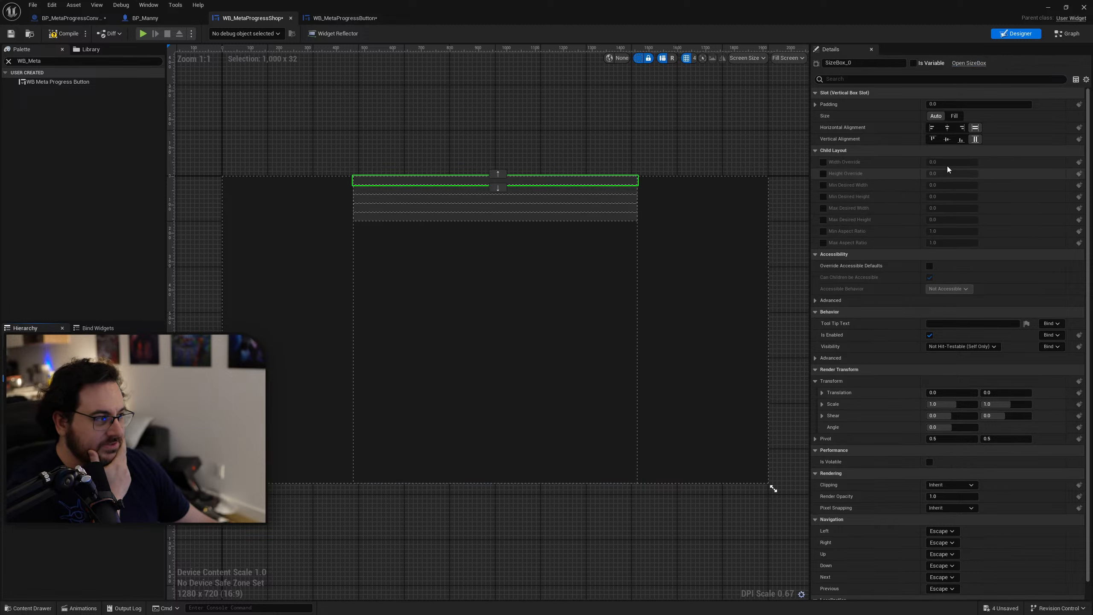
click(823, 173)
click(958, 174)
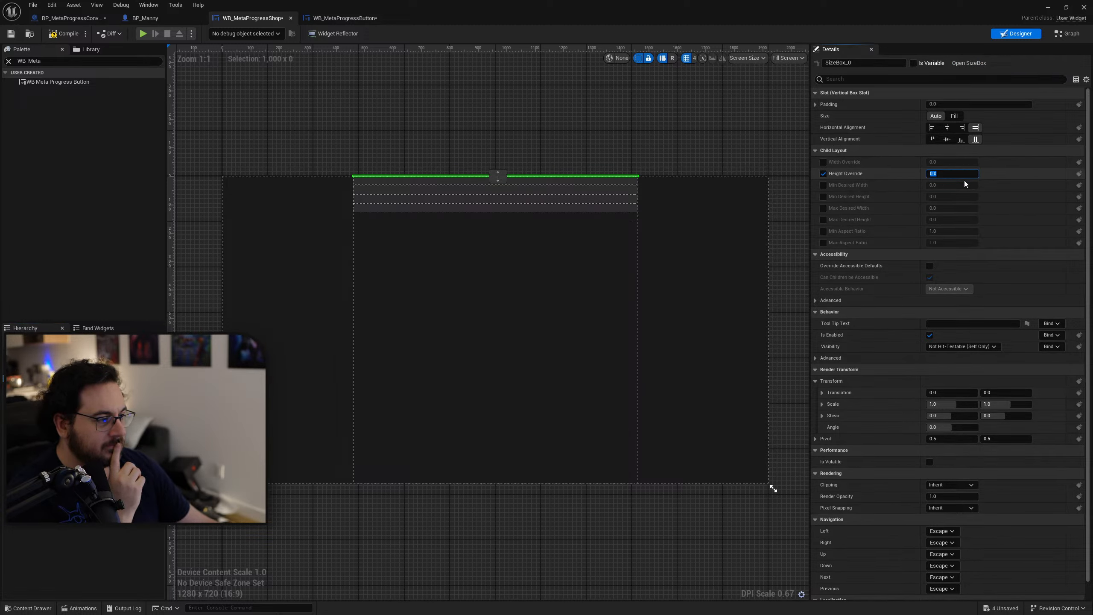
text(150)
key(Return)
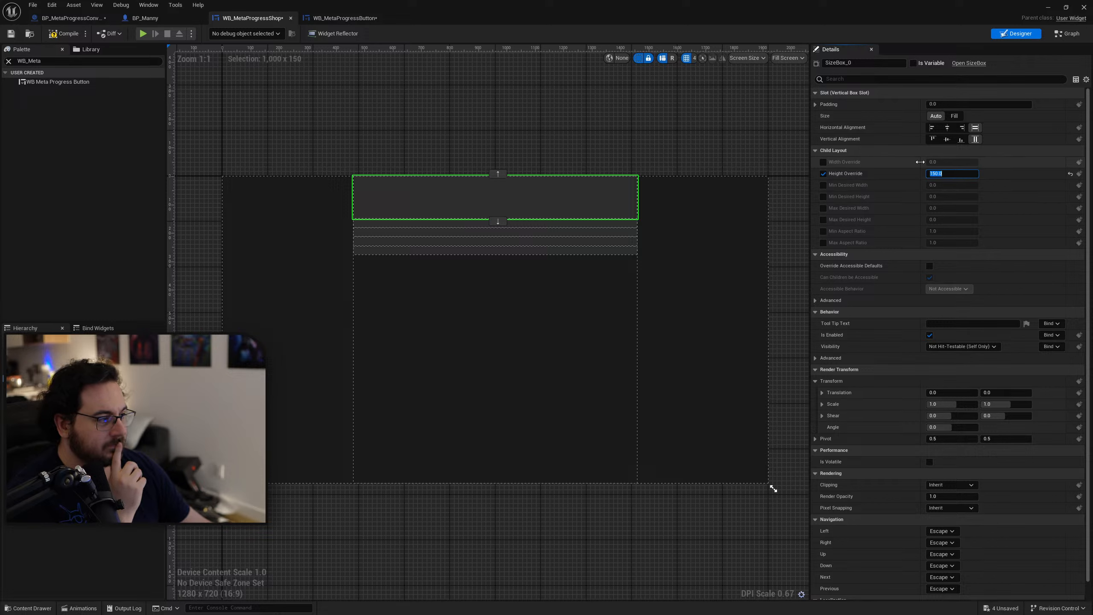
Step: Enable the Size Box's Width Override and set it to 1000
click(823, 163)
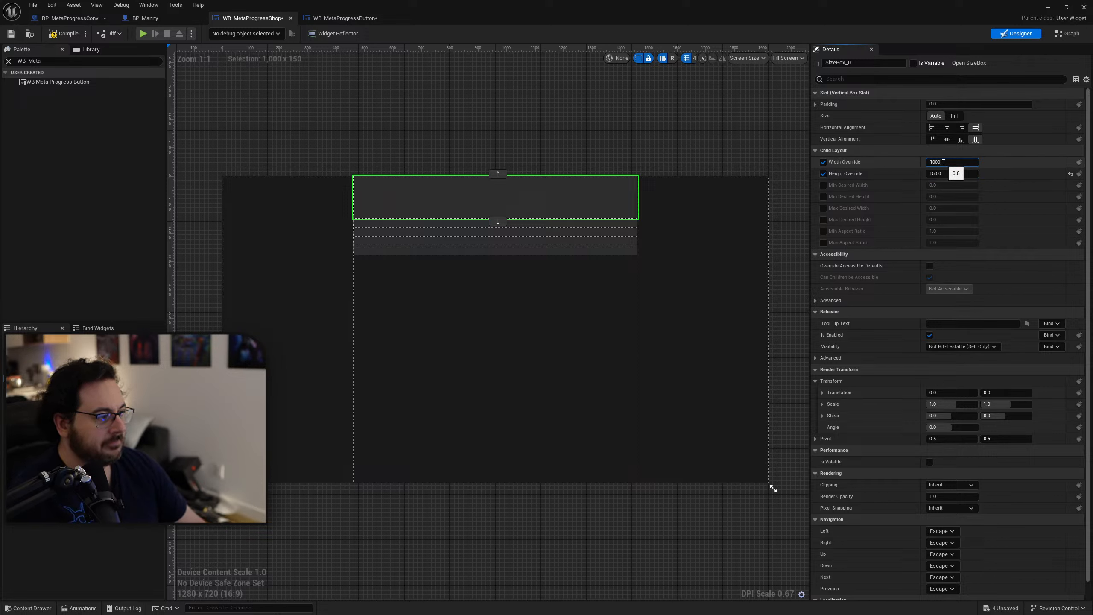
click(896, 181)
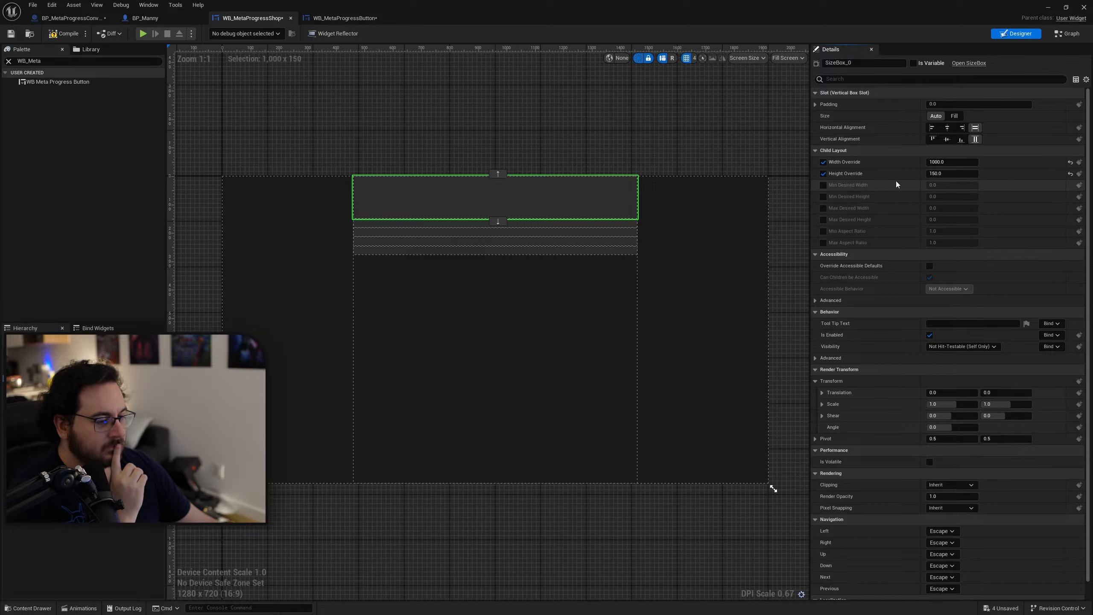
double_click(332, 9)
double_click(360, 14)
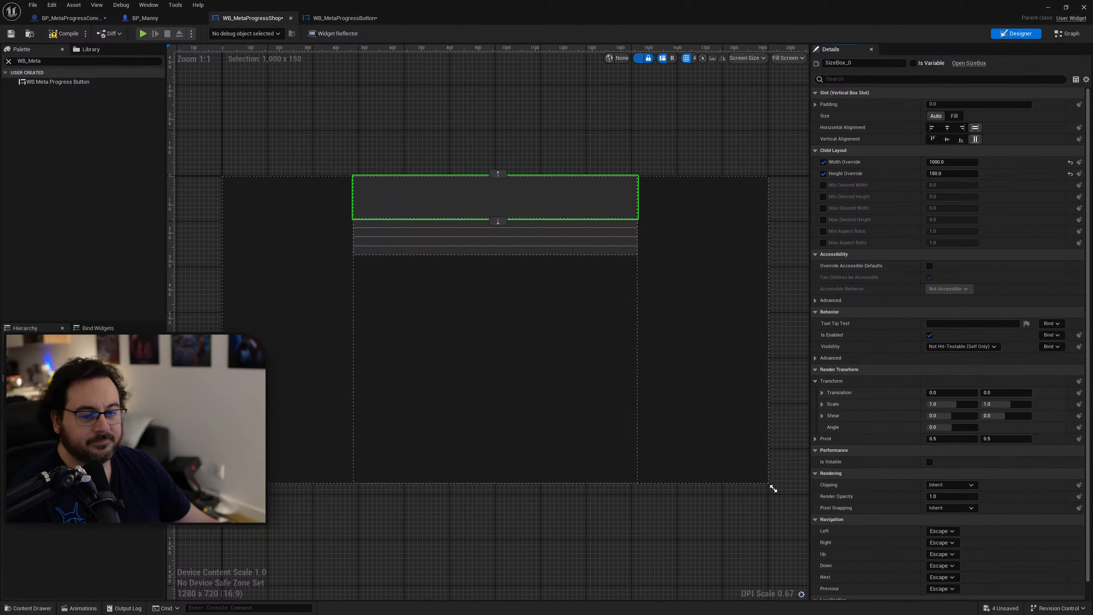
Step: Try pasting a copy of the Size Box below the second Meta Progress Button, and undo the paste
click(52, 396)
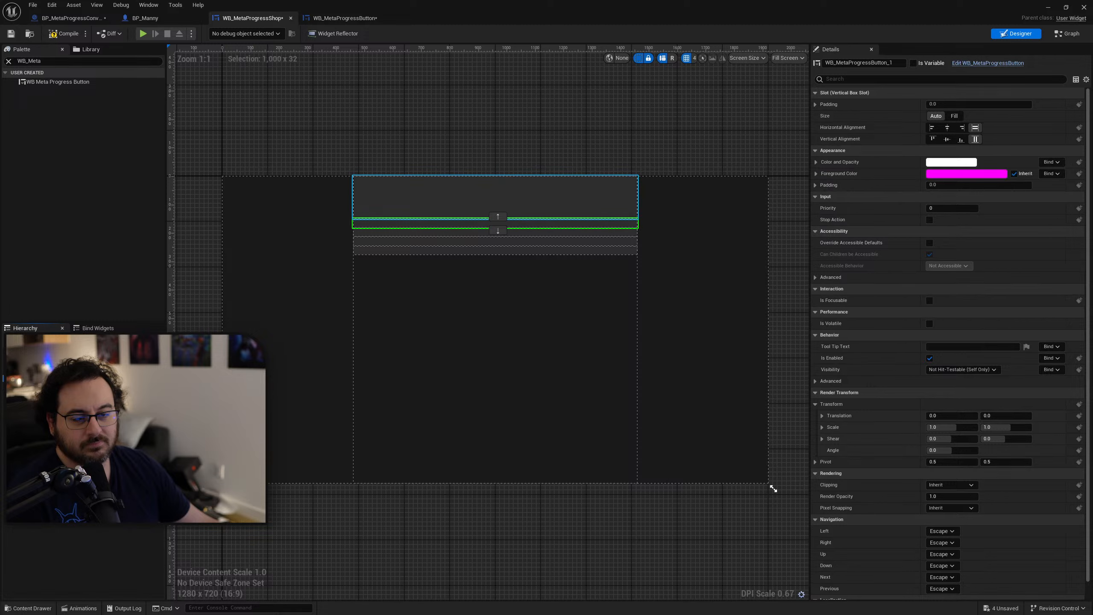
click(51, 378)
click(51, 388)
key(ctrl+v)
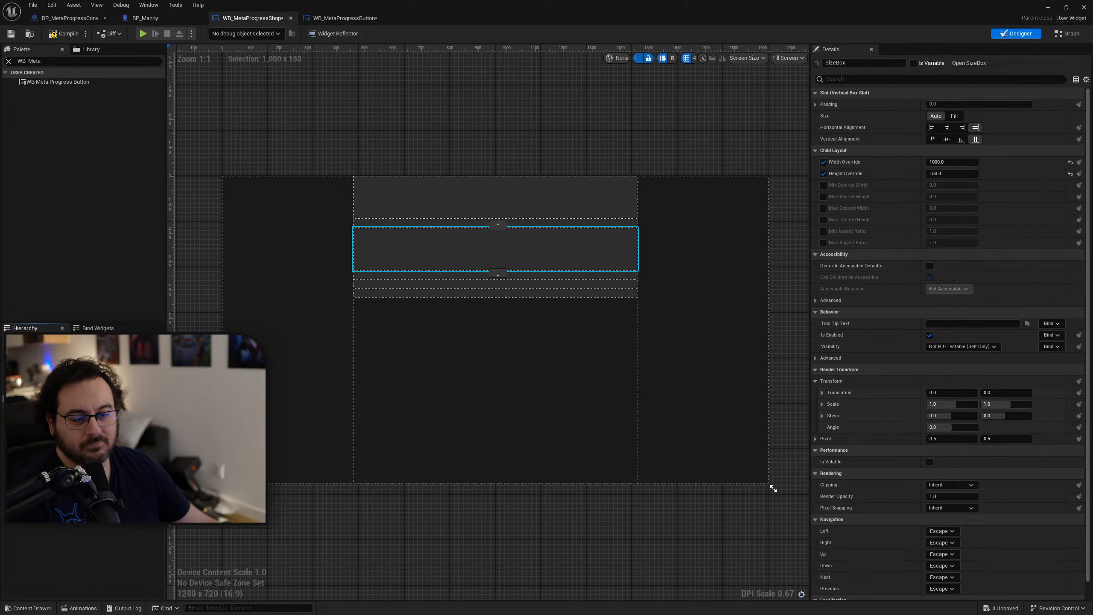
key(ctrl+z)
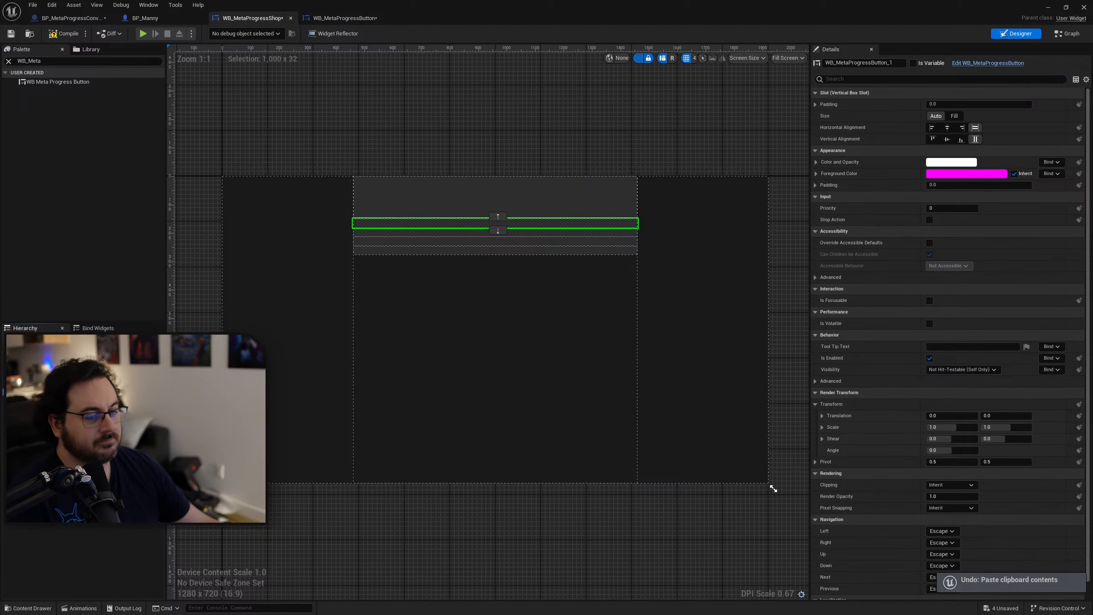
Step: Delete the four unwrapped Meta Progress Buttons and duplicate the Size Box four times in the Vertical Box
shift+click(52, 414)
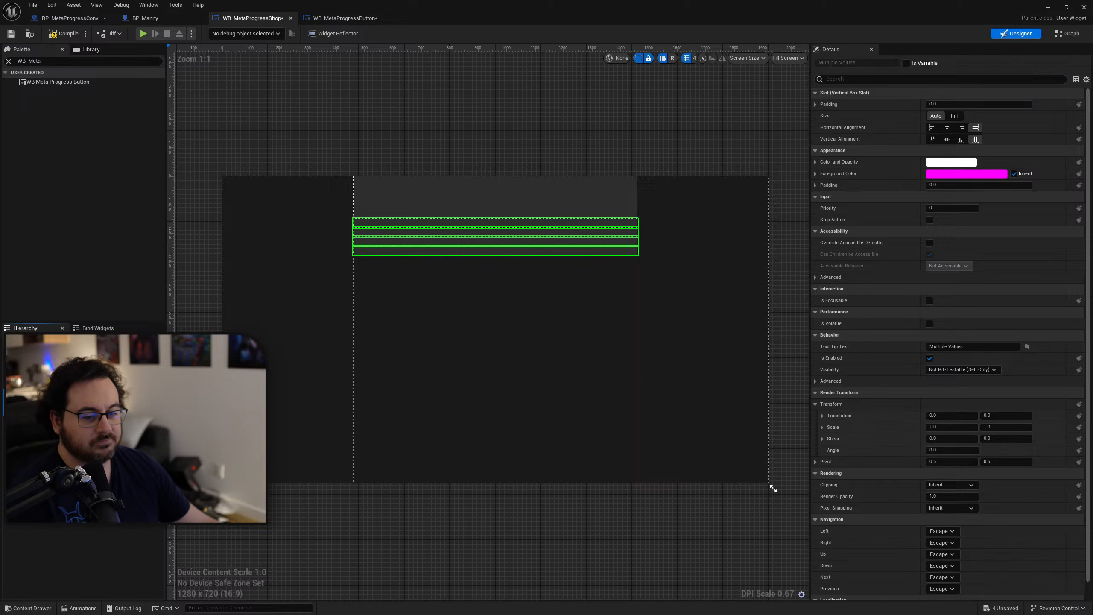
key(Delete)
click(51, 389)
key(ctrl+d)
key(ctrl+d)
key(ctrl+d)
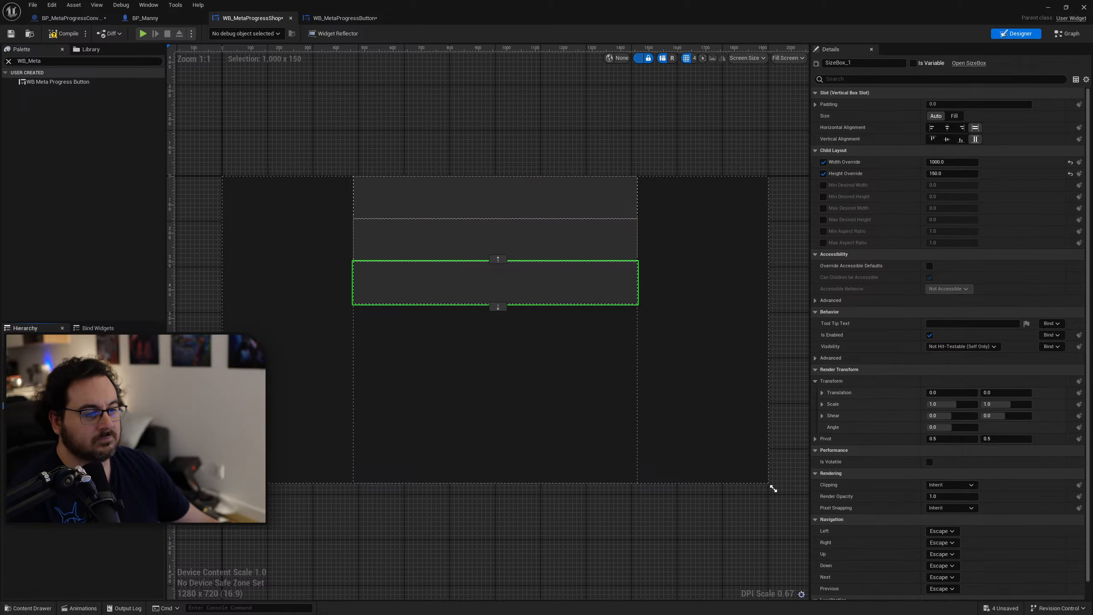
key(ctrl+d)
key(Escape)
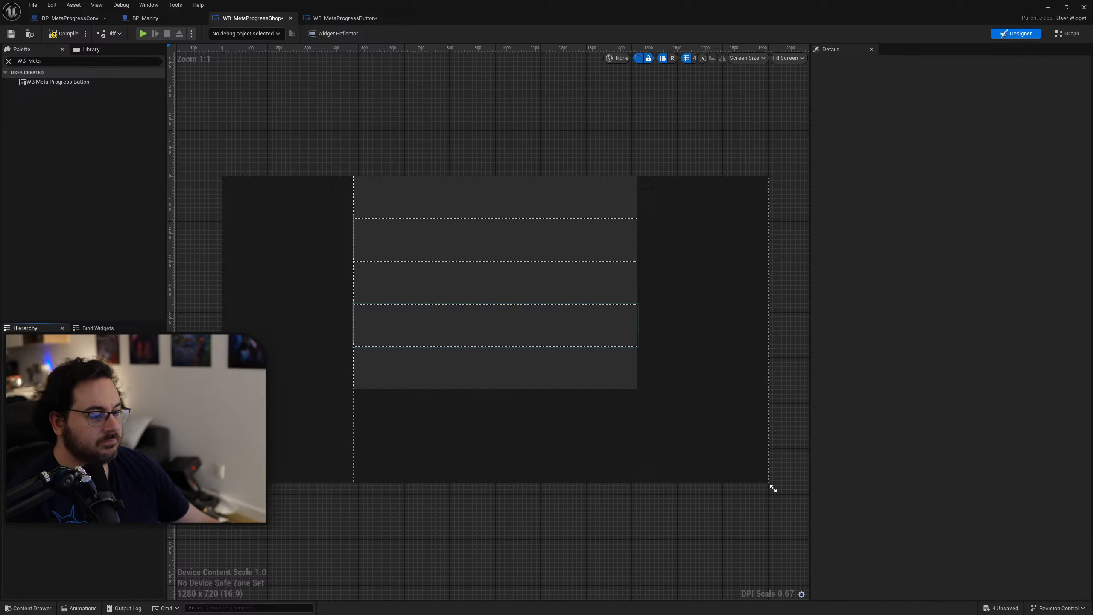
Step: Set the top padding of the first Size Box in the Vertical Box to 10
click(52, 378)
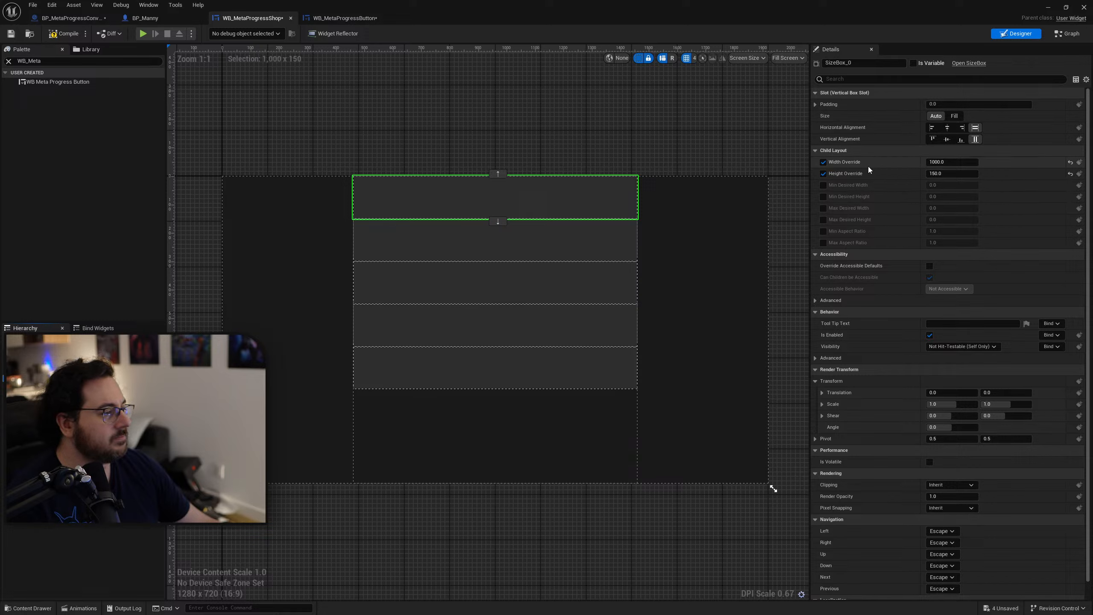
click(815, 105)
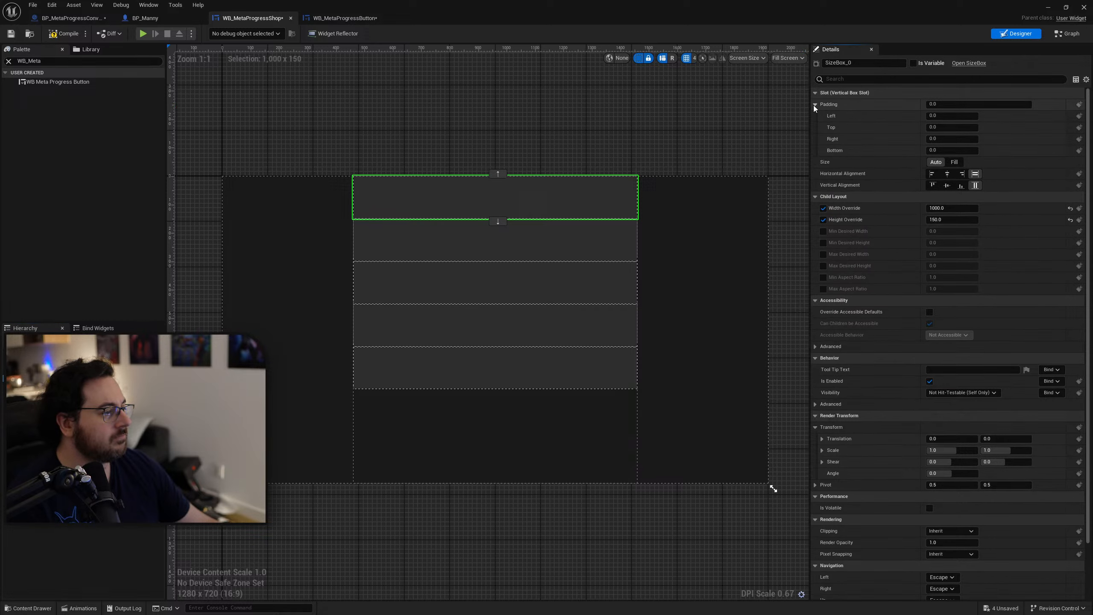
click(954, 126)
key(Return)
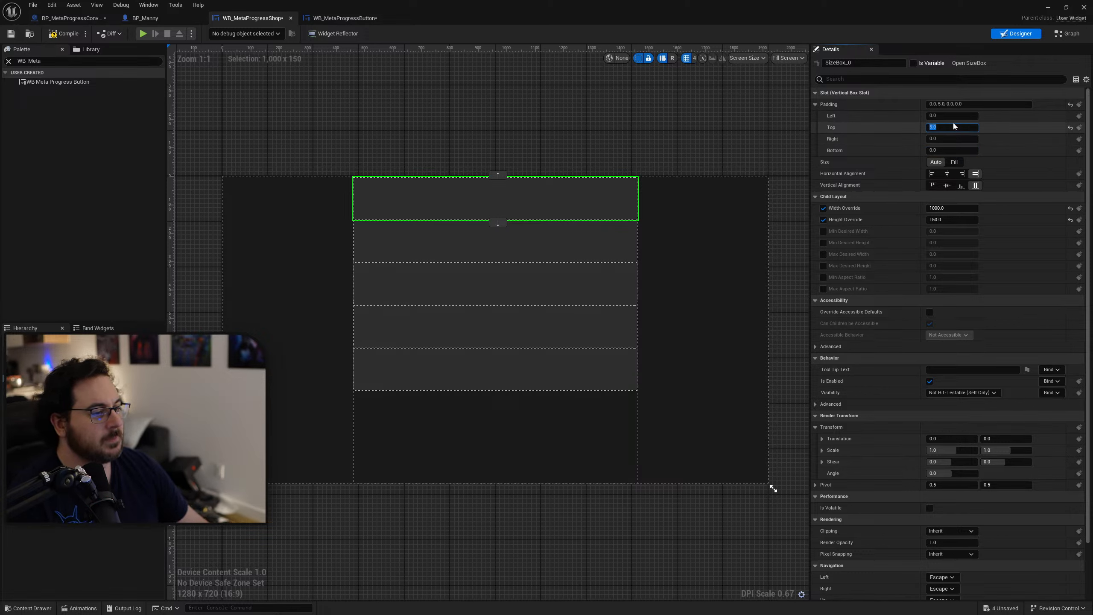
text(10)
key(Return)
click(942, 150)
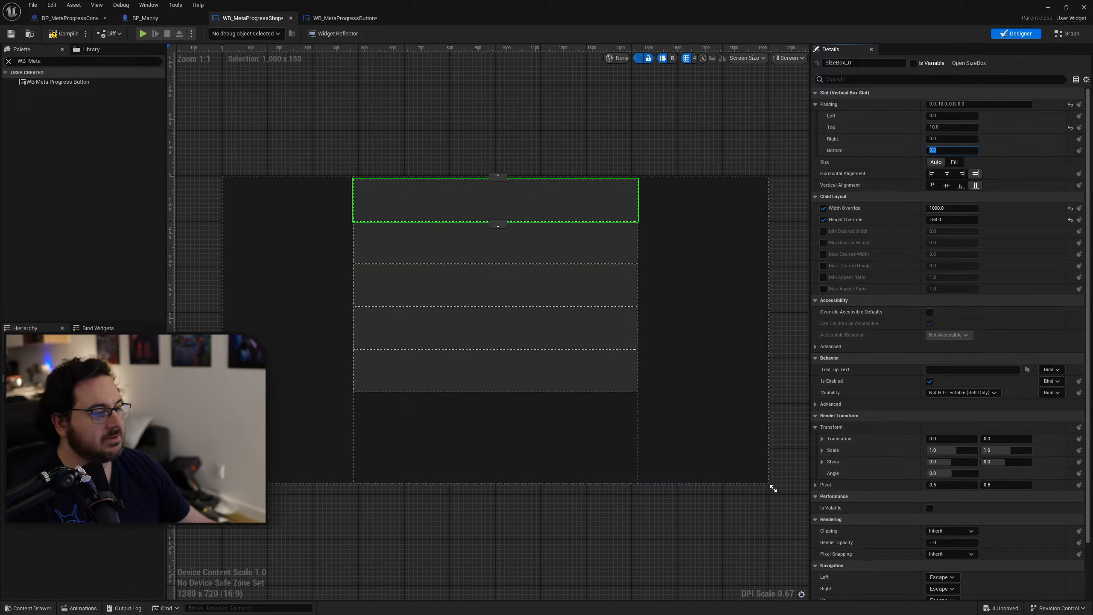
key(Escape)
Step: Delete the four other Size Boxes that have no padding from the Vertical Box
click(44, 392)
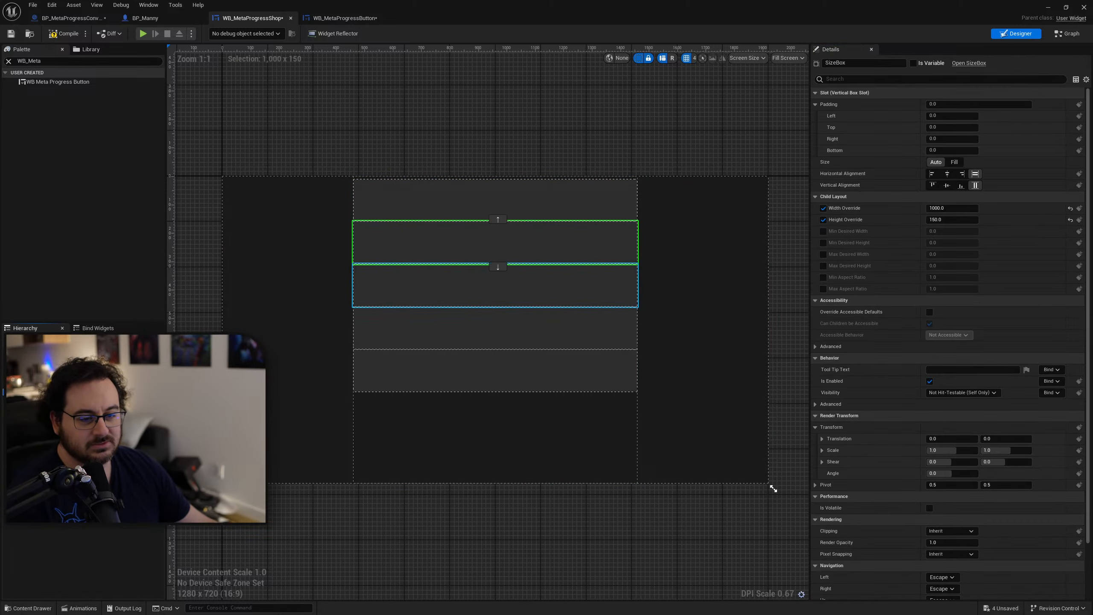
ctrl+click(43, 405)
ctrl+click(43, 419)
ctrl+click(43, 432)
key(Delete)
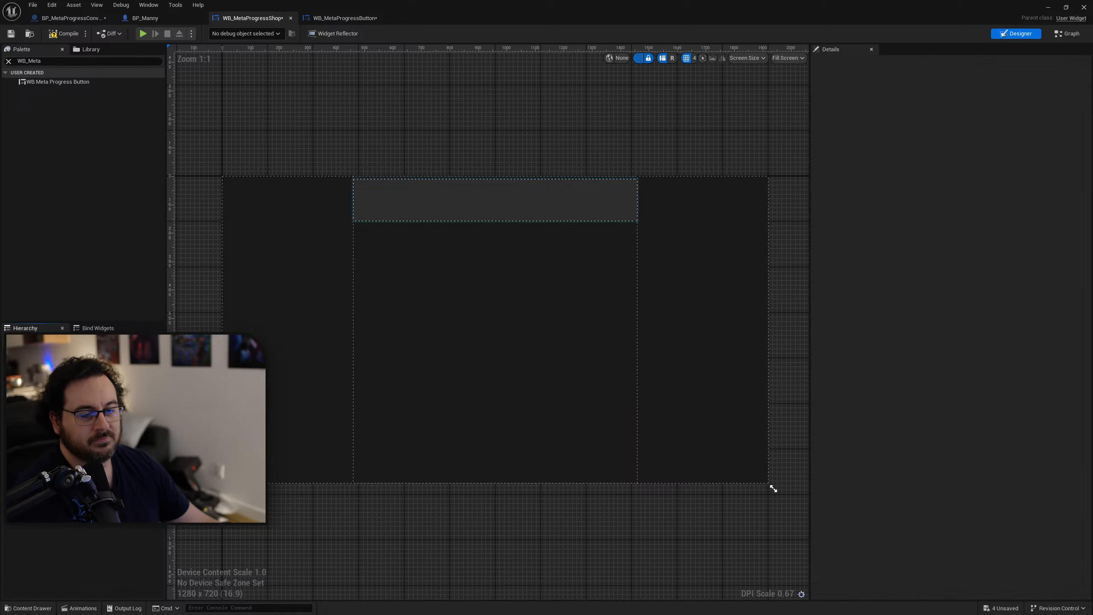
Step: Duplicate the padded Size Box four times, and compile and save WB_MetaProgressShop
click(43, 378)
key(ctrl+d)
key(ctrl+d)
key(ctrl+d)
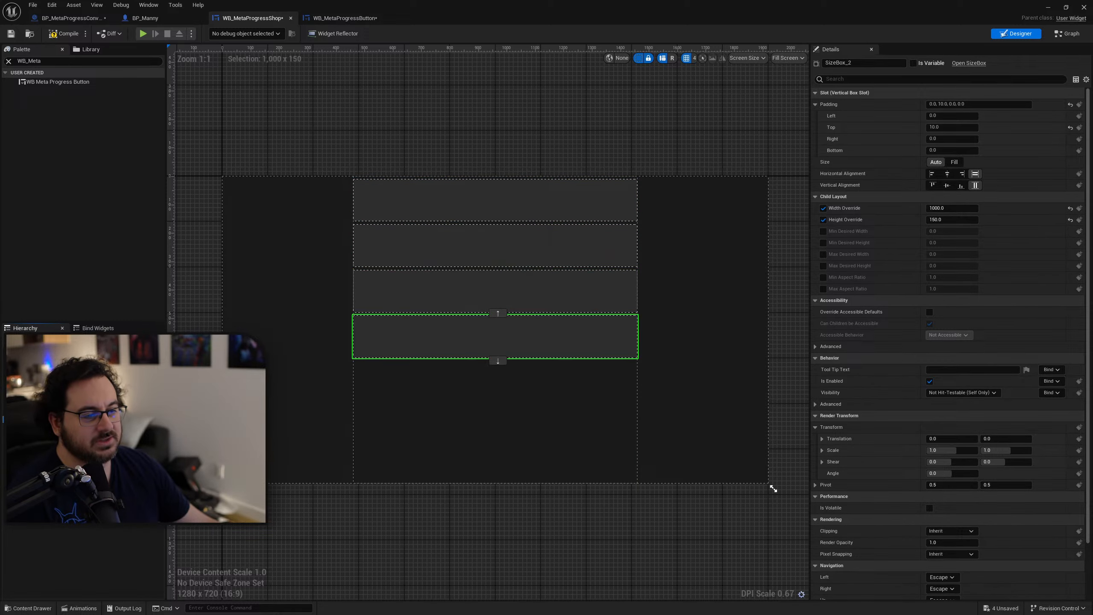
key(ctrl+d)
click(592, 102)
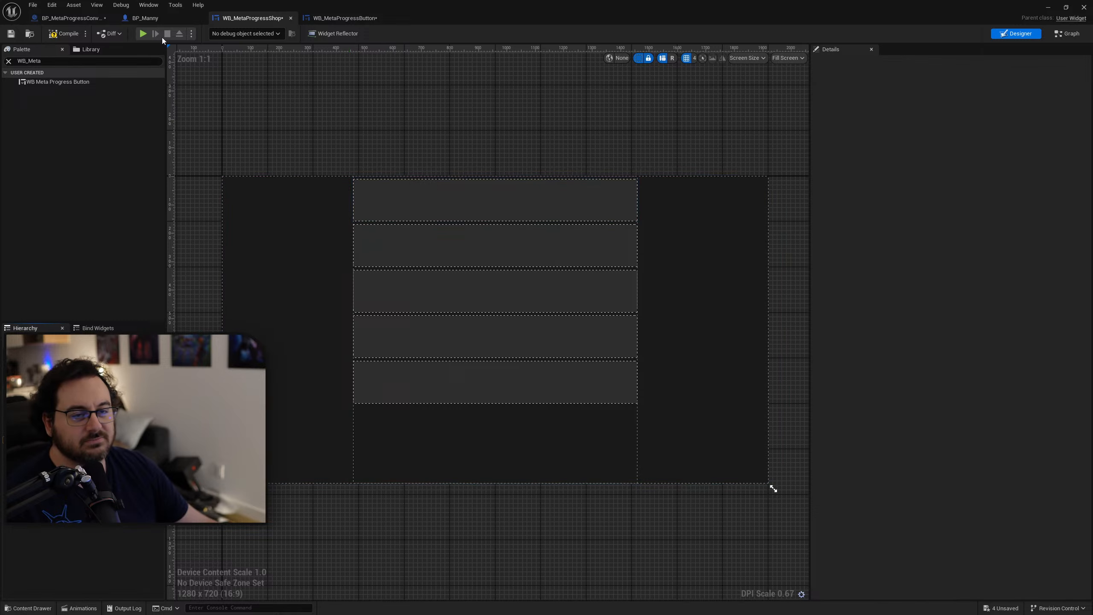
click(65, 33)
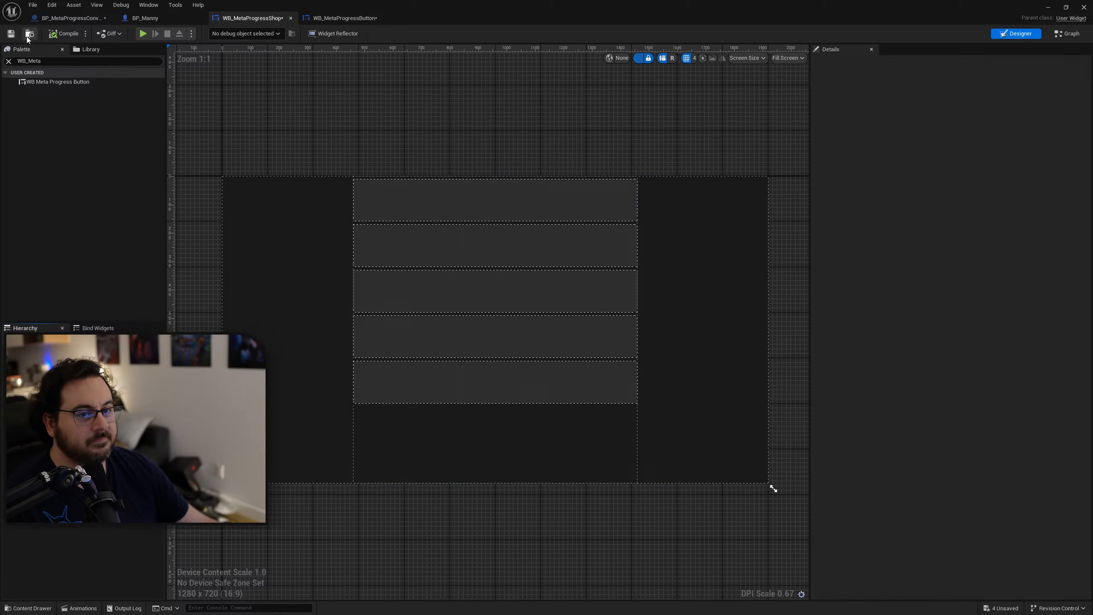
click(11, 34)
Step: Add a Text widget to the Horizontal Box in WB_MetaProgressButton and reorder the Overlay so the Image sits behind it
click(342, 18)
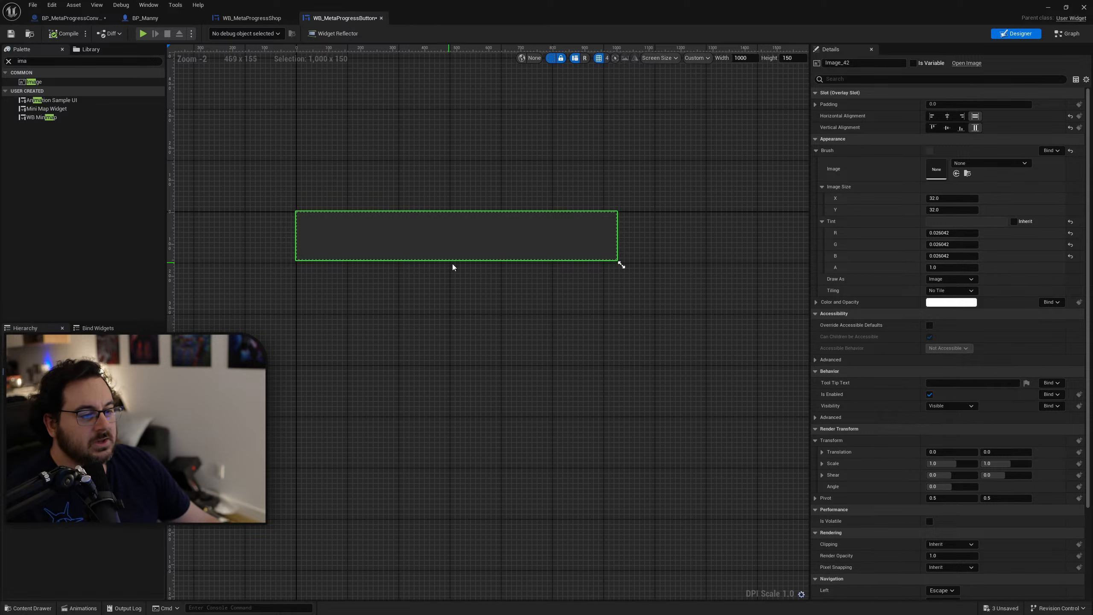
click(81, 413)
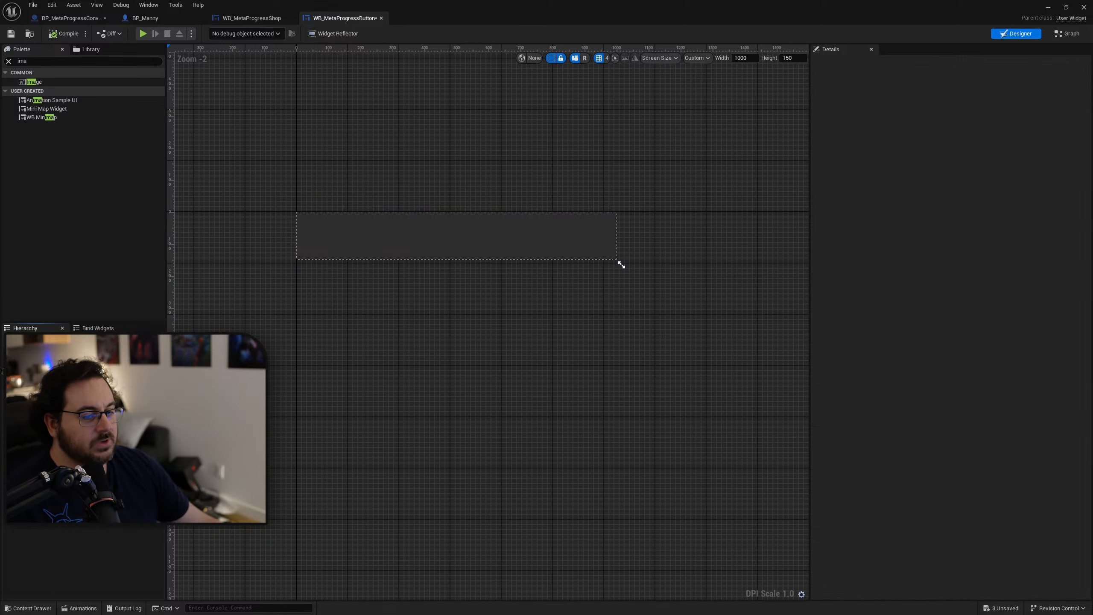
click(43, 371)
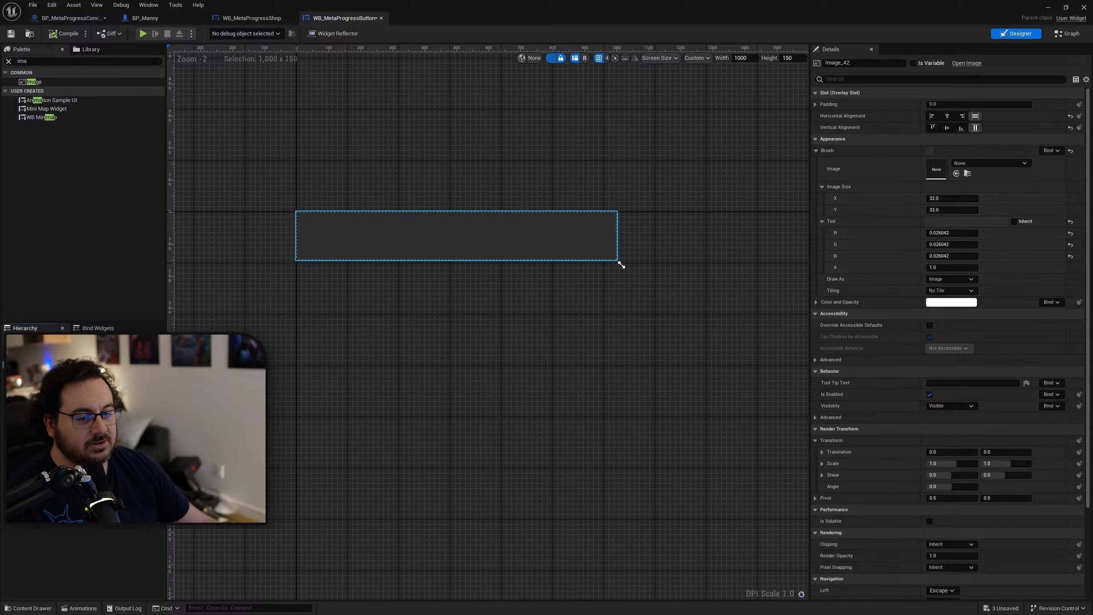
click(43, 364)
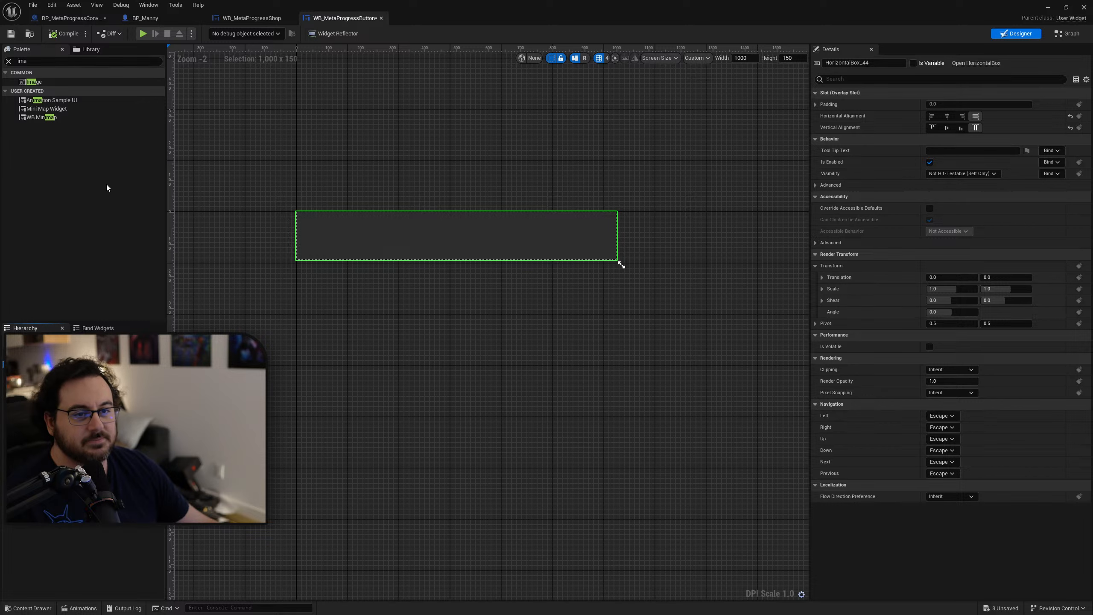
click(29, 60)
text(text)
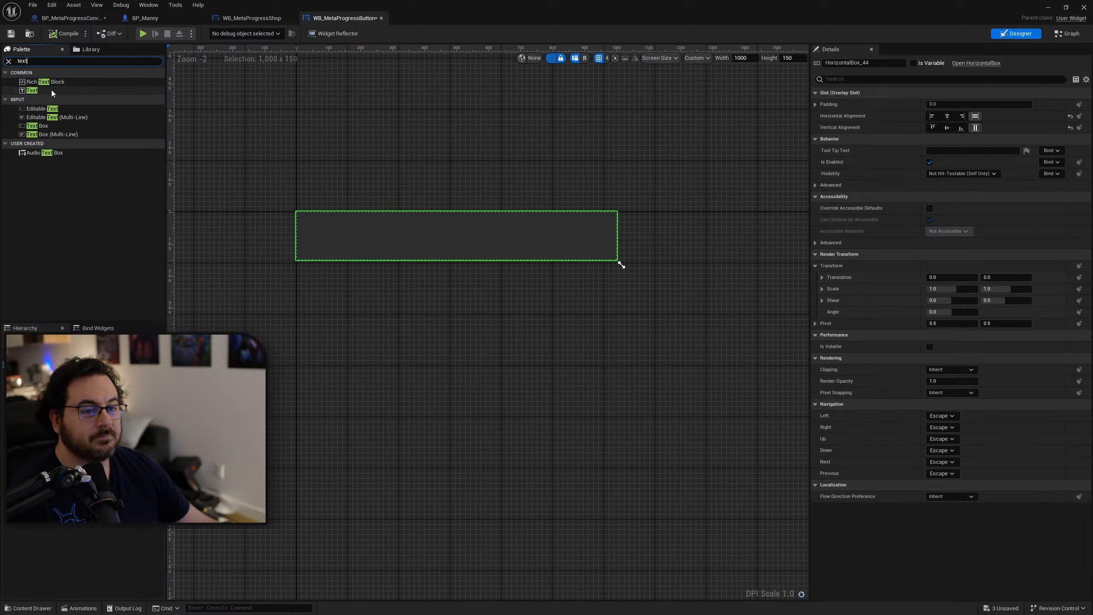
click(55, 92)
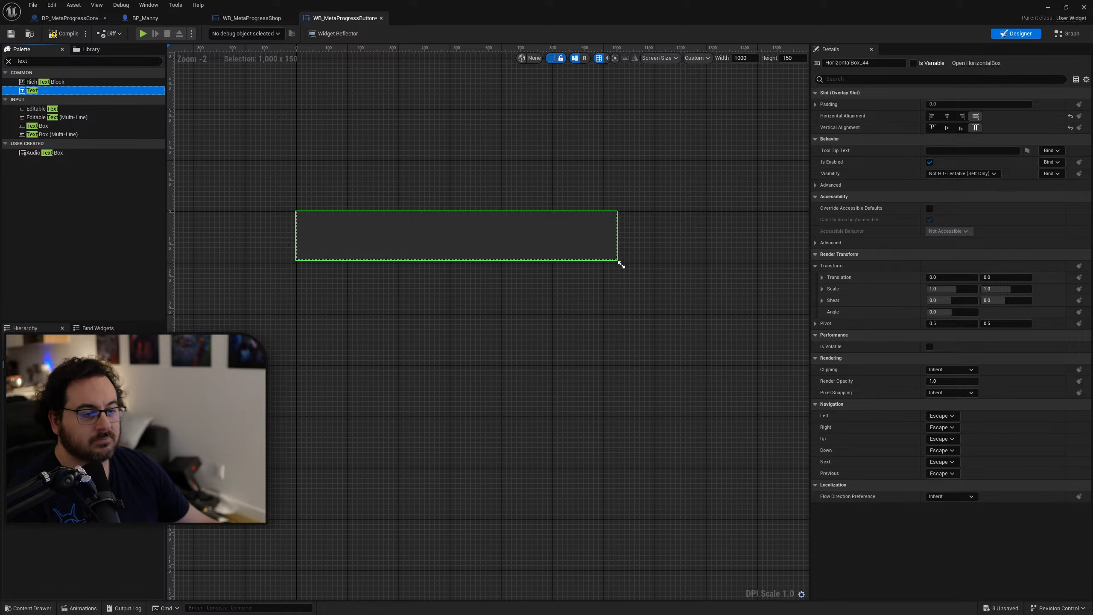
click(43, 371)
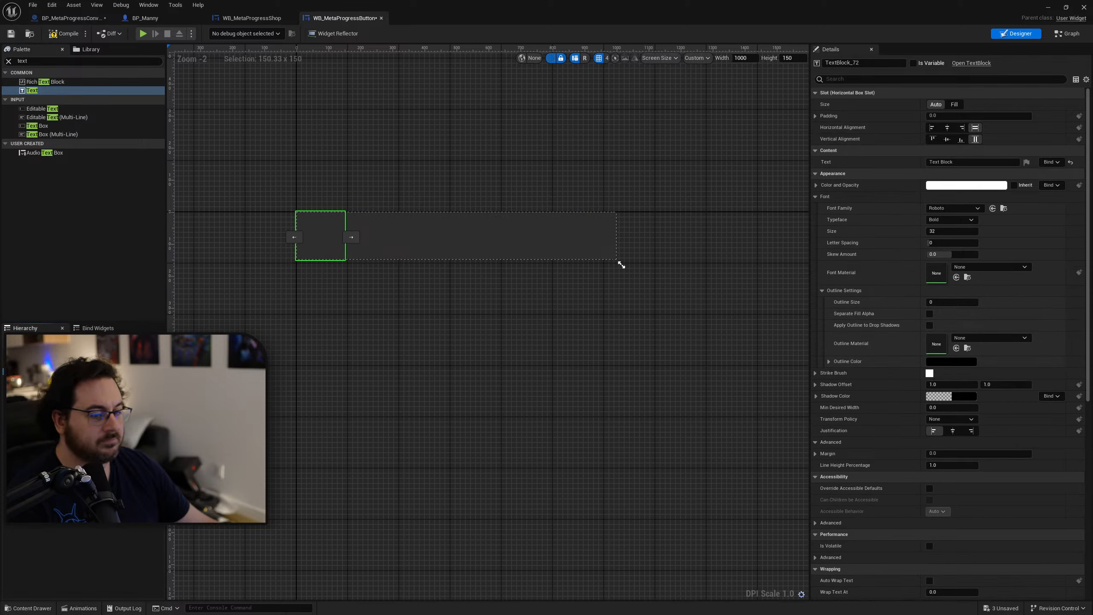
click(621, 264)
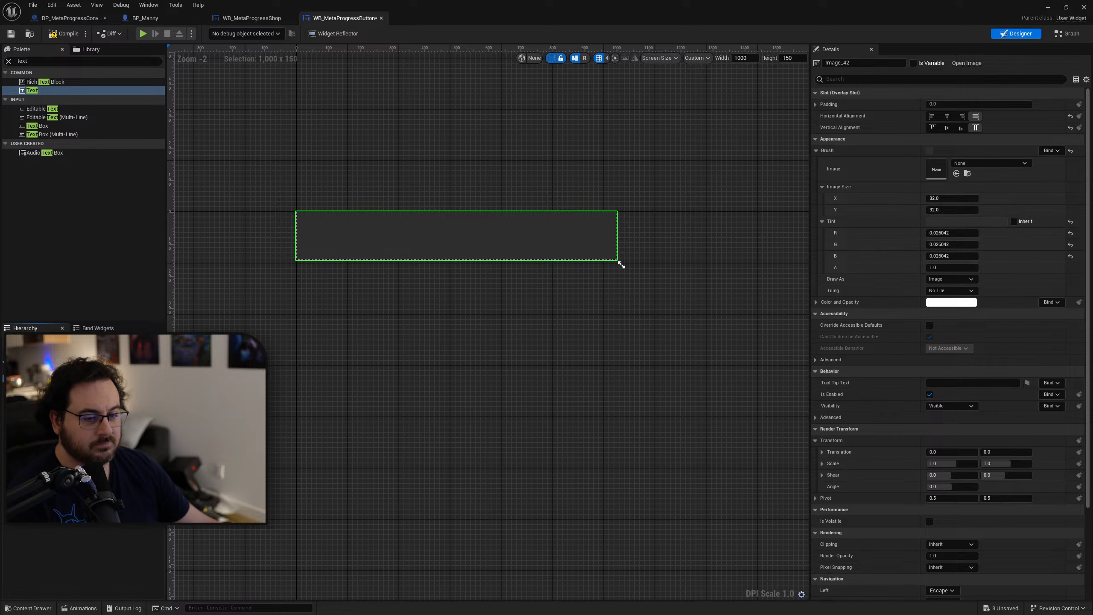
click(621, 264)
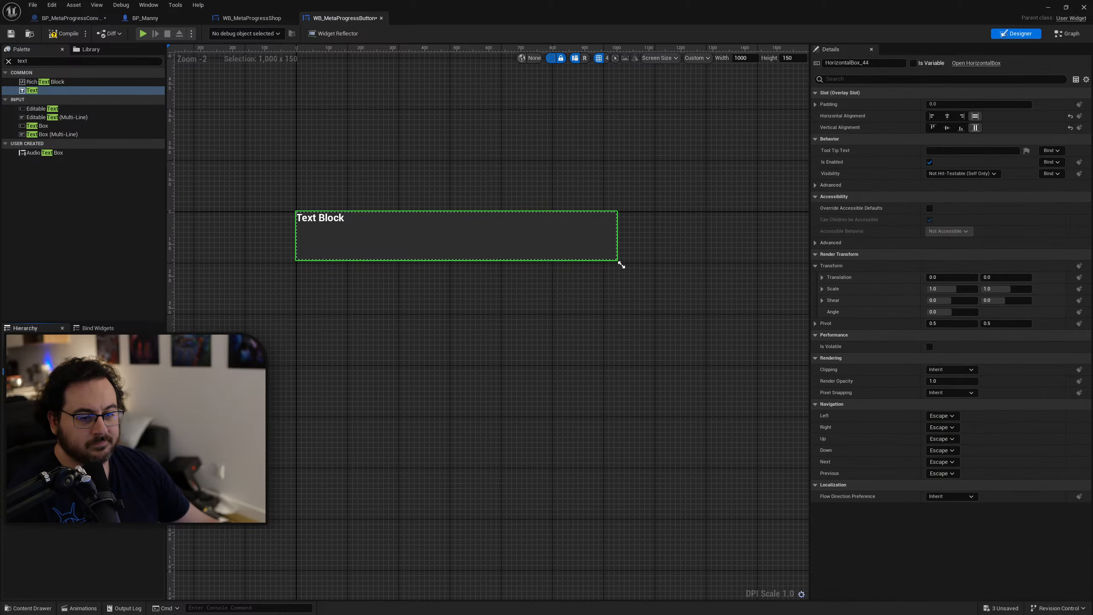
Step: Try Fill sizing and centered justification on the Text Block, and restore Auto size and left justification
click(621, 264)
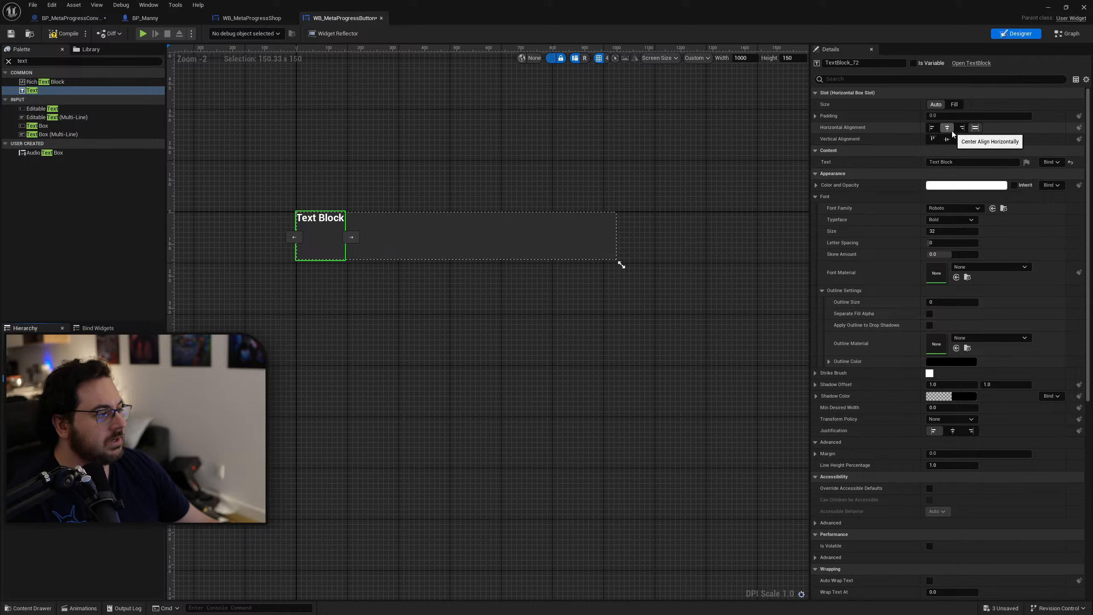
click(975, 128)
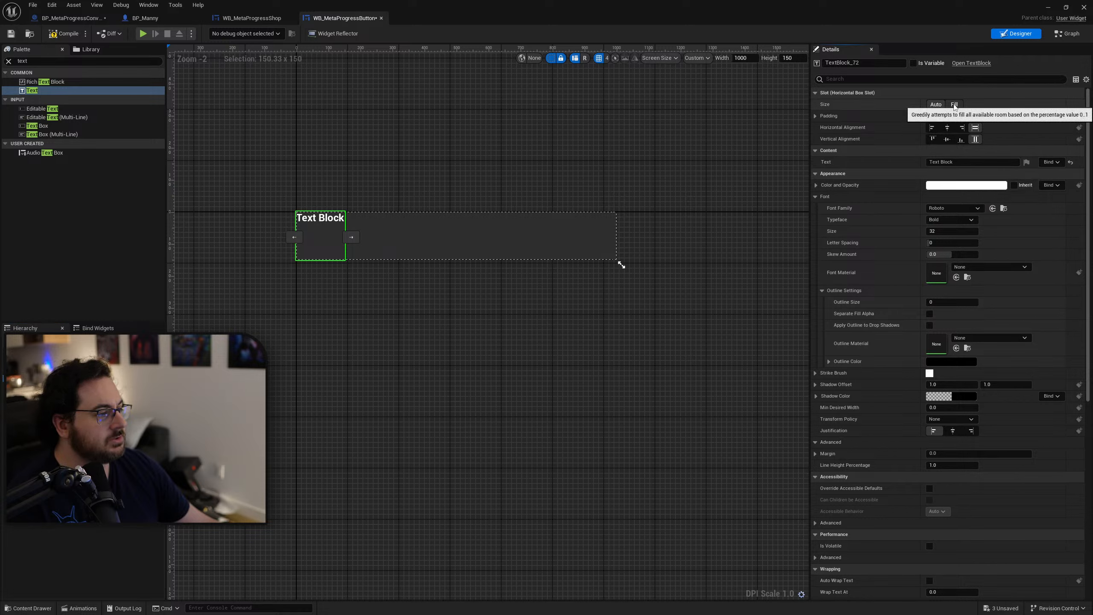
click(954, 104)
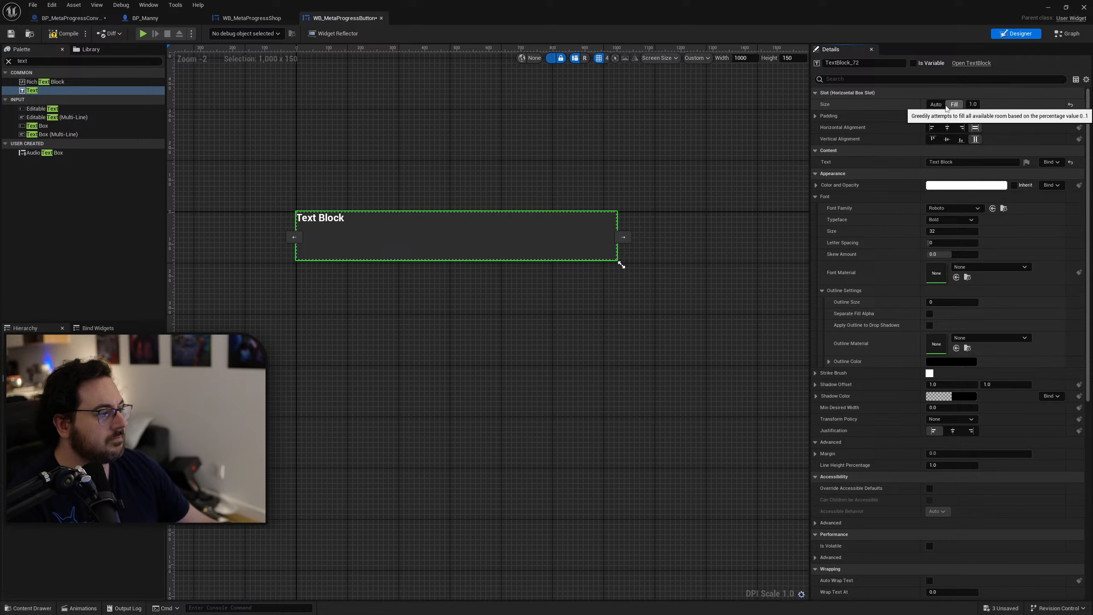
click(944, 105)
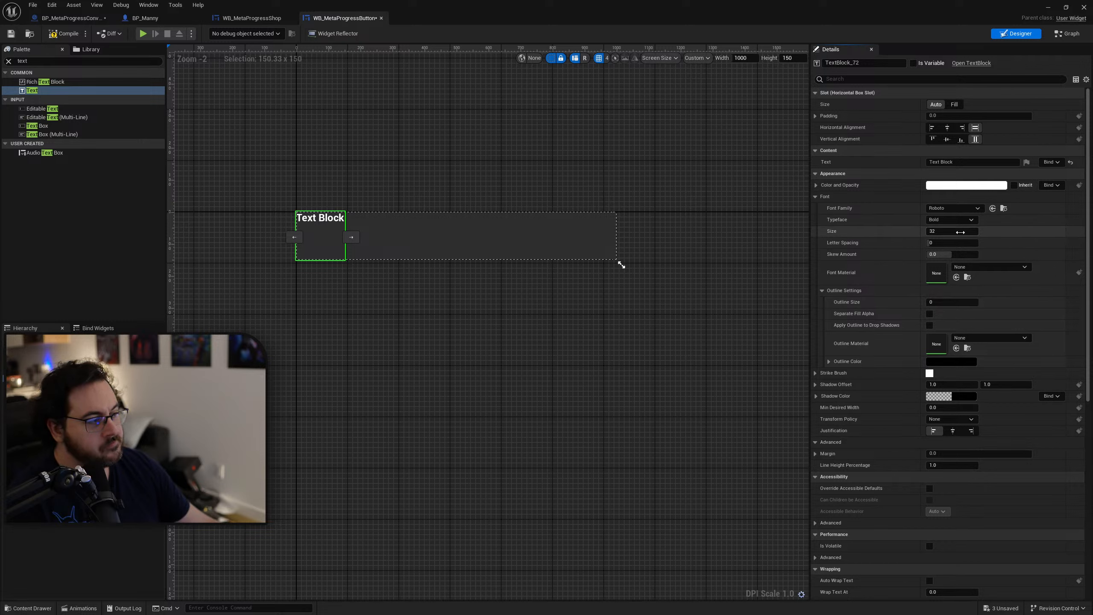
click(952, 430)
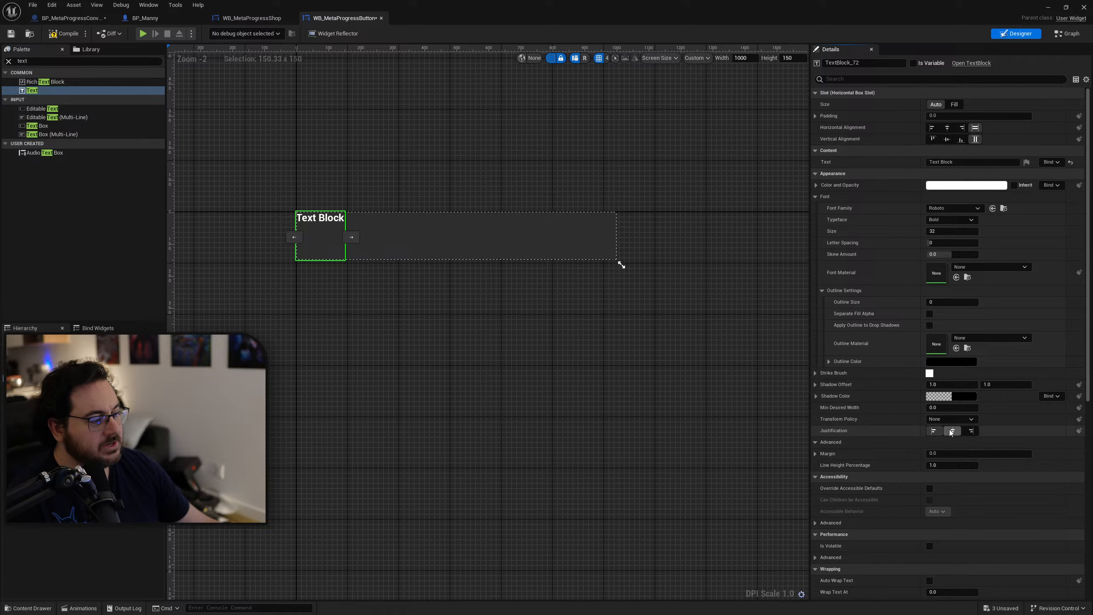
click(936, 431)
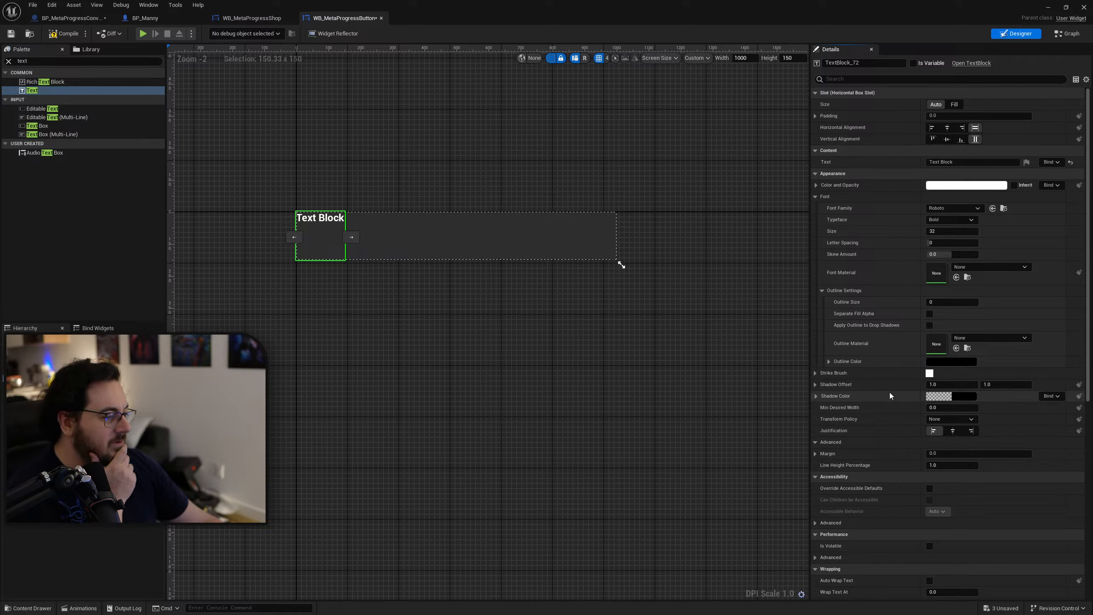
scroll(889, 390, down, 1)
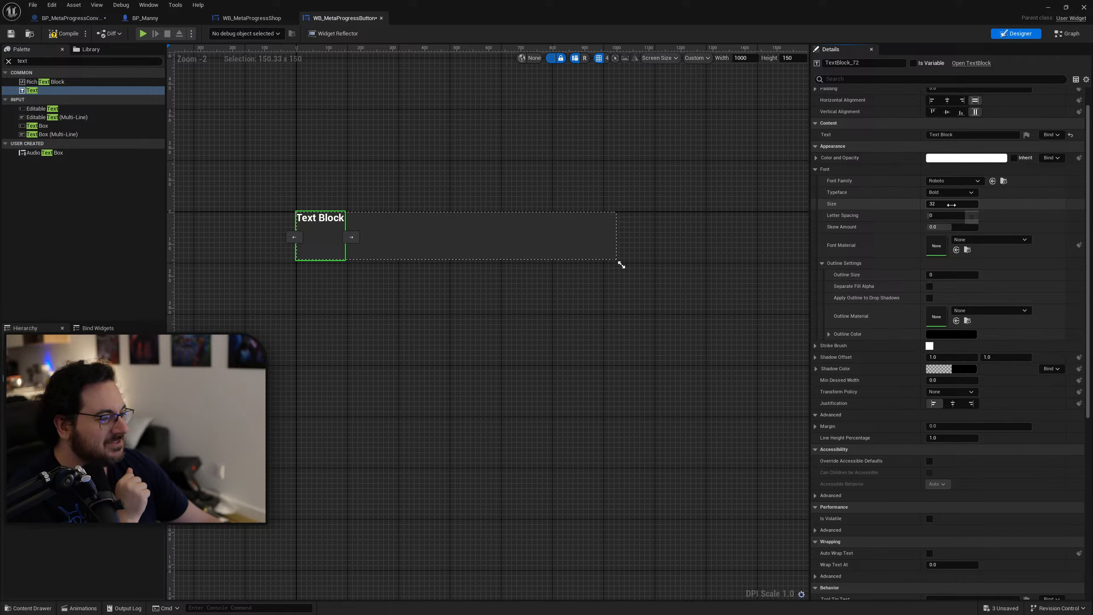
scroll(898, 260, up, 2)
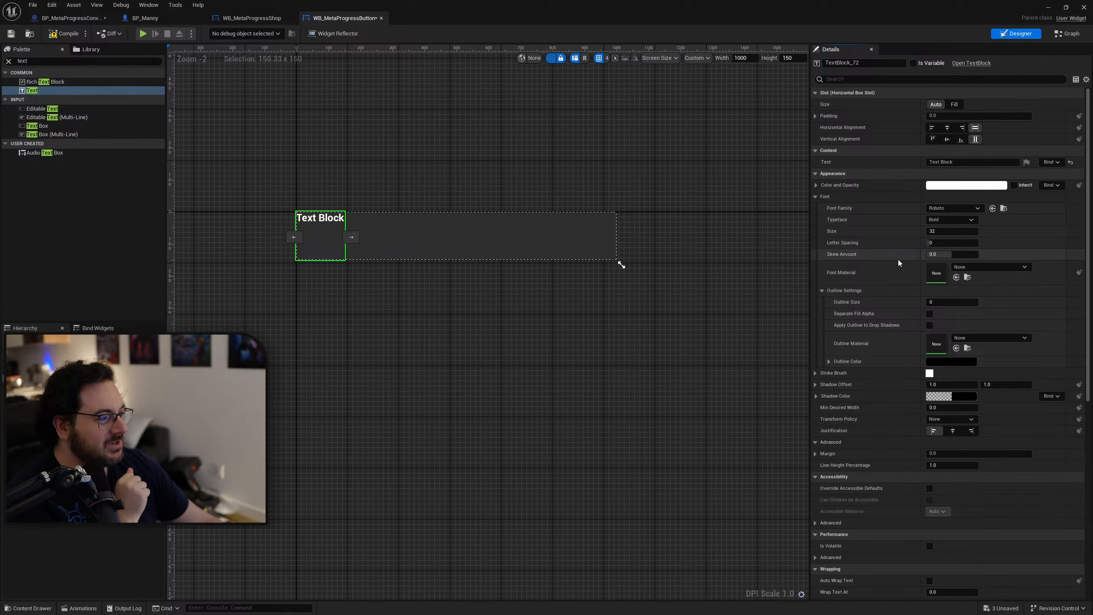
Step: Center the Text Block vertically in the Horizontal Box and set its font size to 64
click(947, 139)
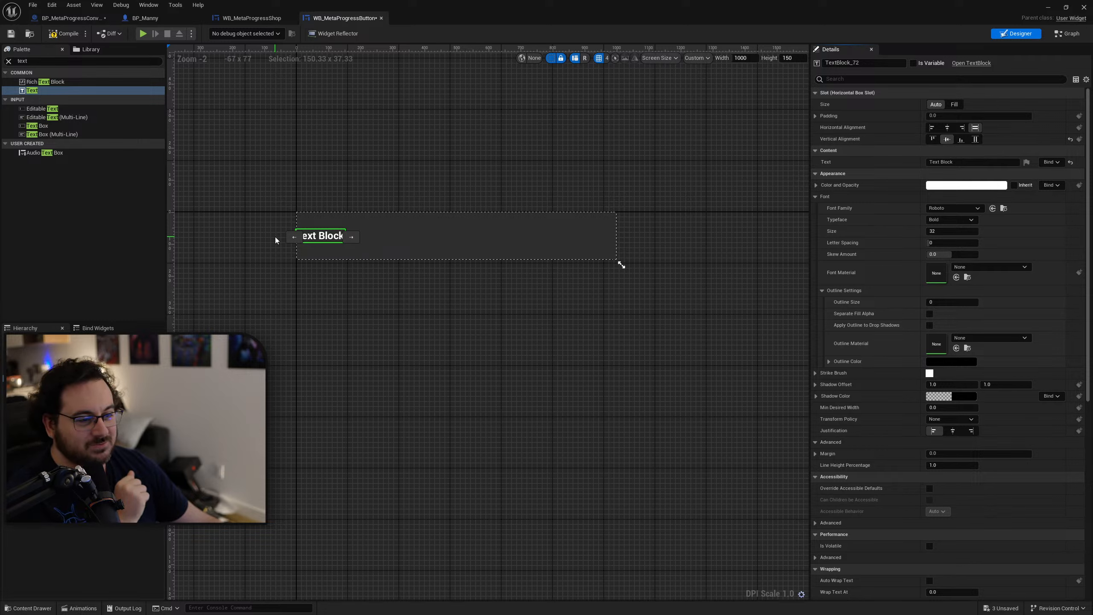
click(288, 276)
click(335, 239)
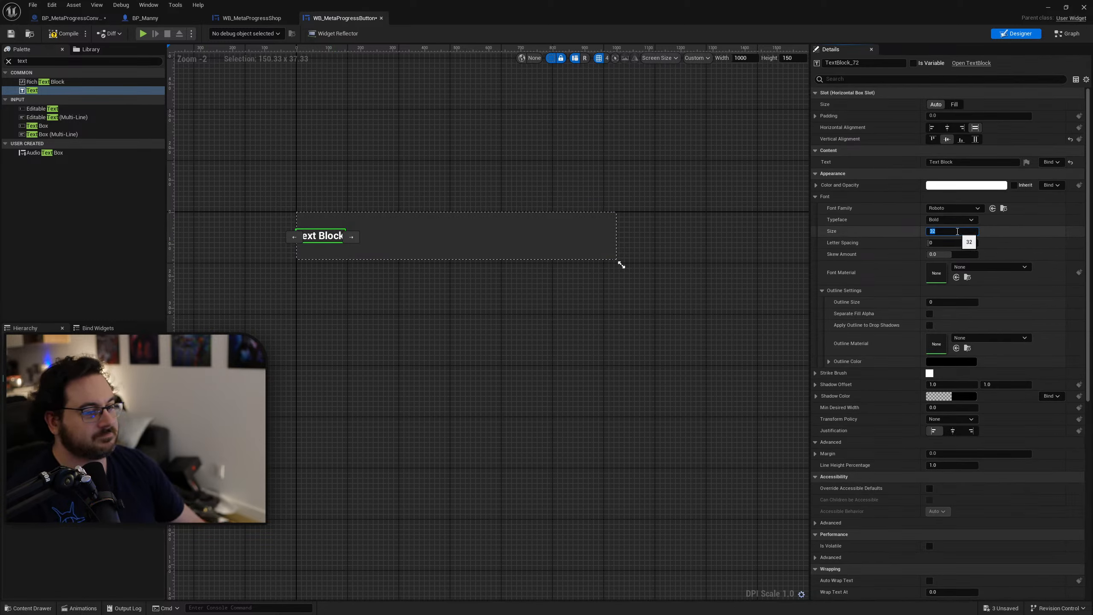
text(64)
key(Return)
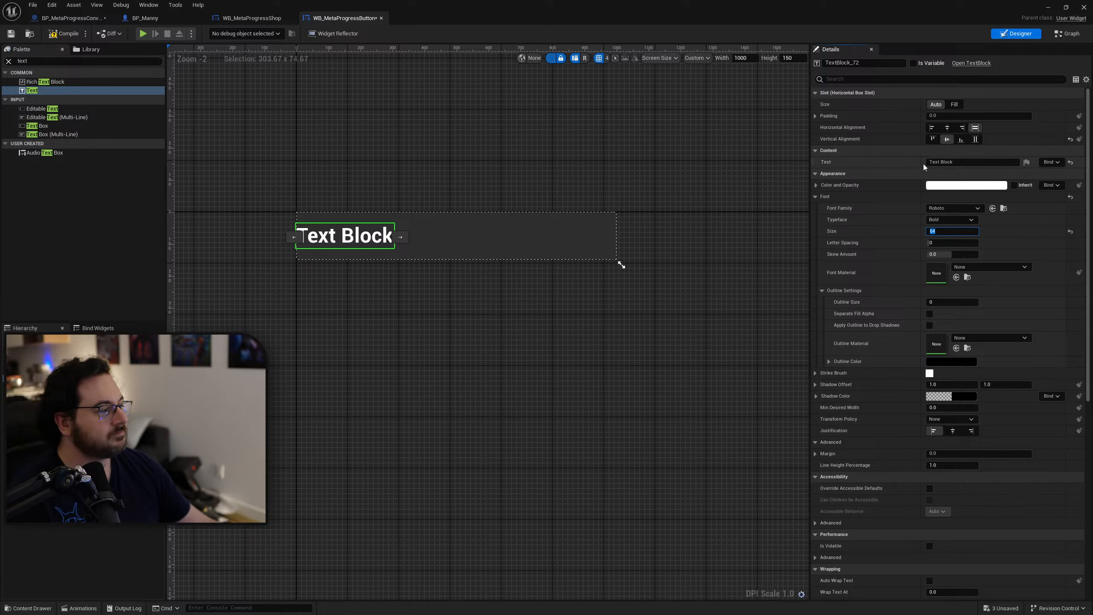
Step: Extend the Text Block's content to the long sample text "Text Block askjhgasdkjas dhk hkasdha"
click(960, 161)
key(ctrl+a)
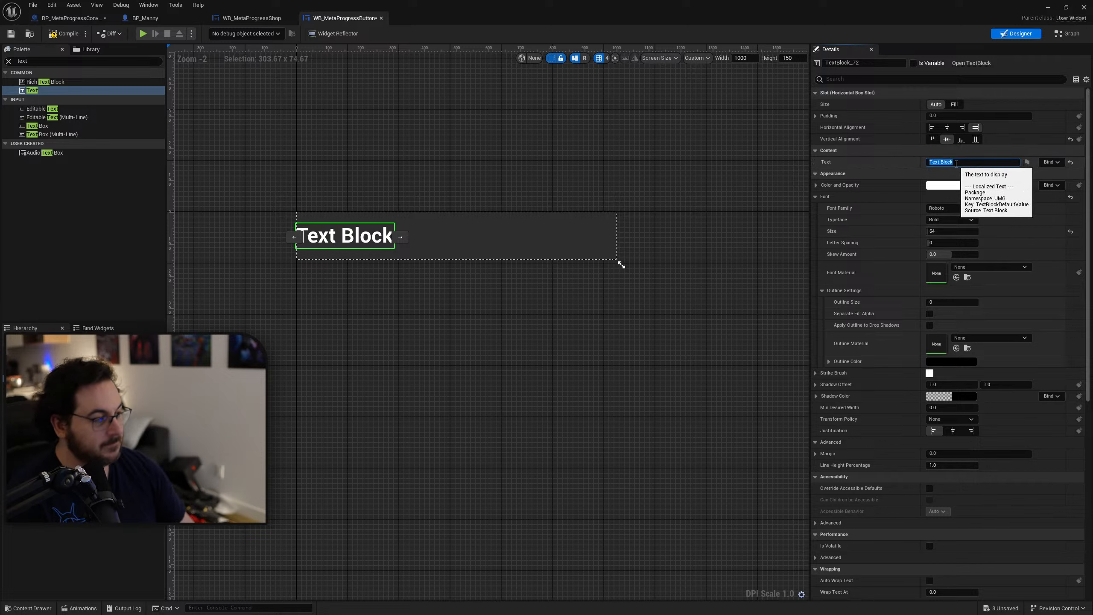
click(956, 164)
text(askjhgasdk)
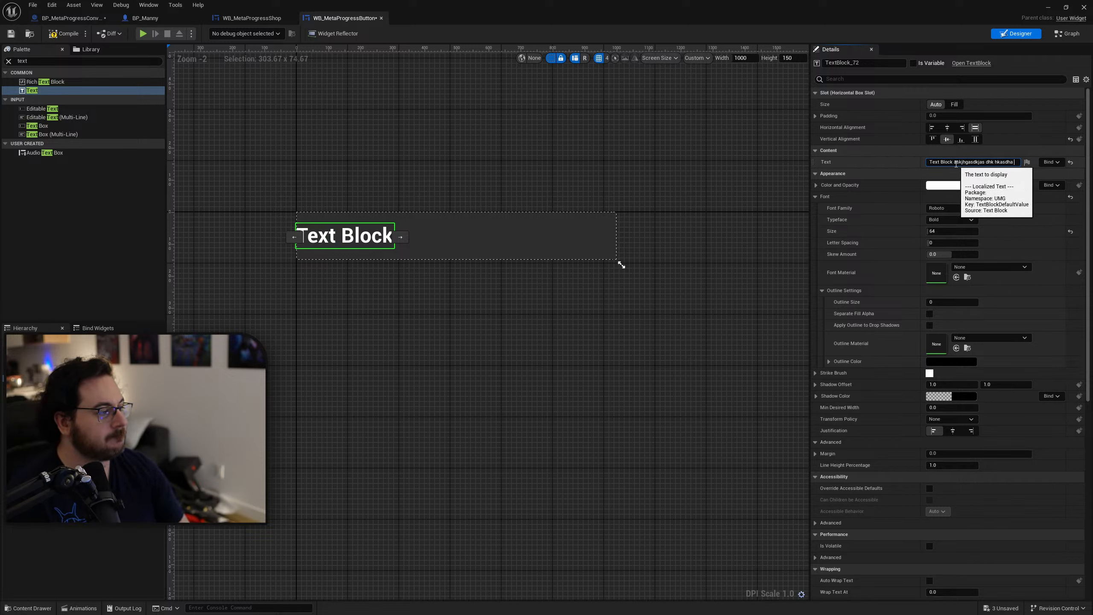
text(jas dhk hkasdha)
key(Return)
click(875, 173)
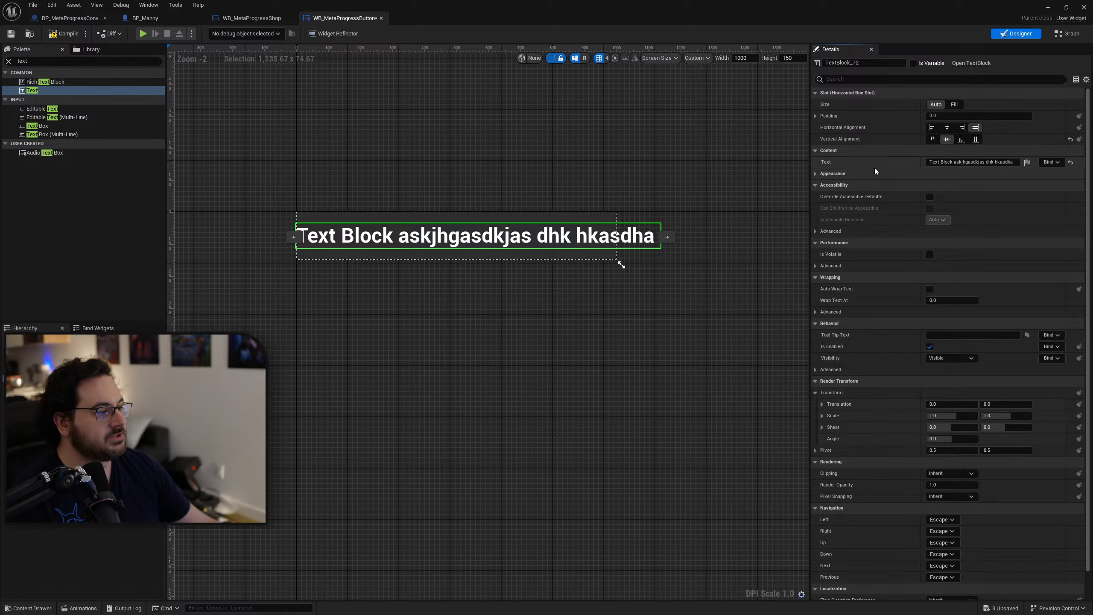
Step: Try wrapping the Text Block in a Size Box with a width override of 700, and undo the wrap
click(431, 339)
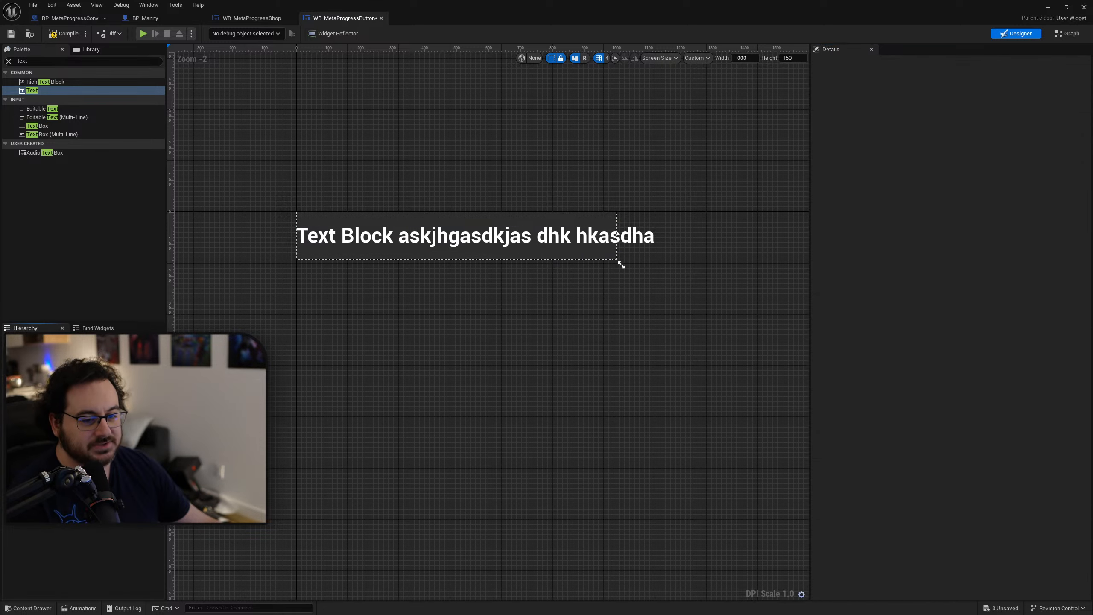
click(303, 236)
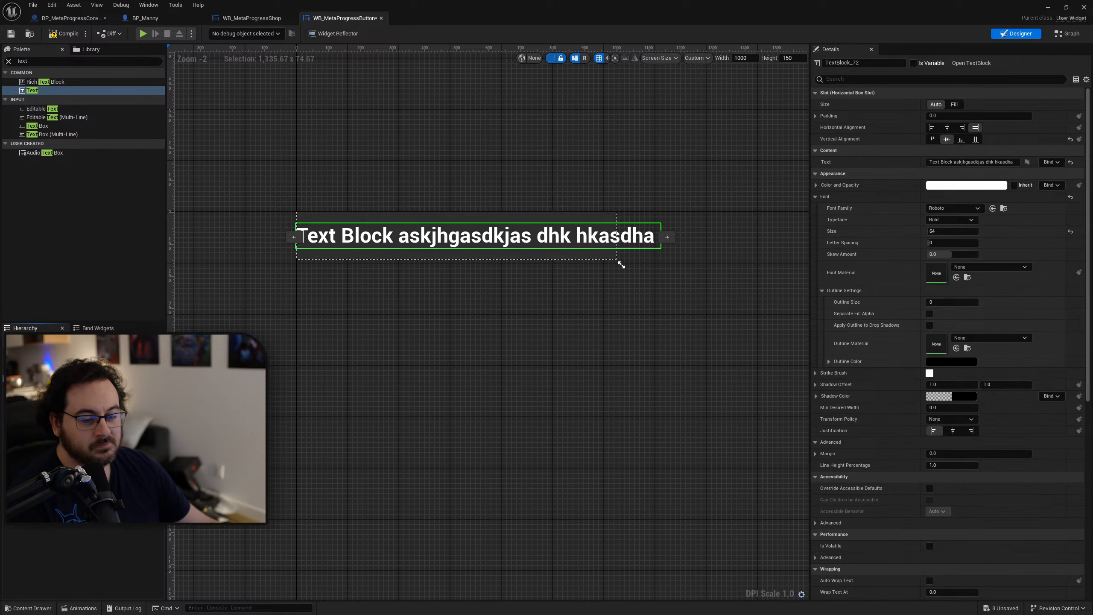
mouse_move(116, 455)
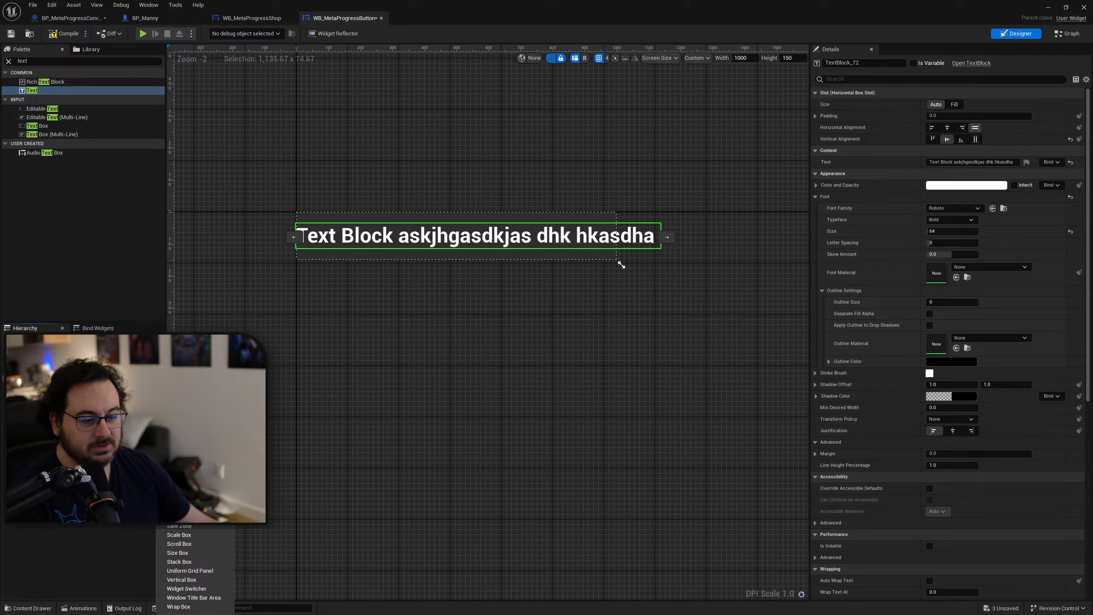
click(178, 552)
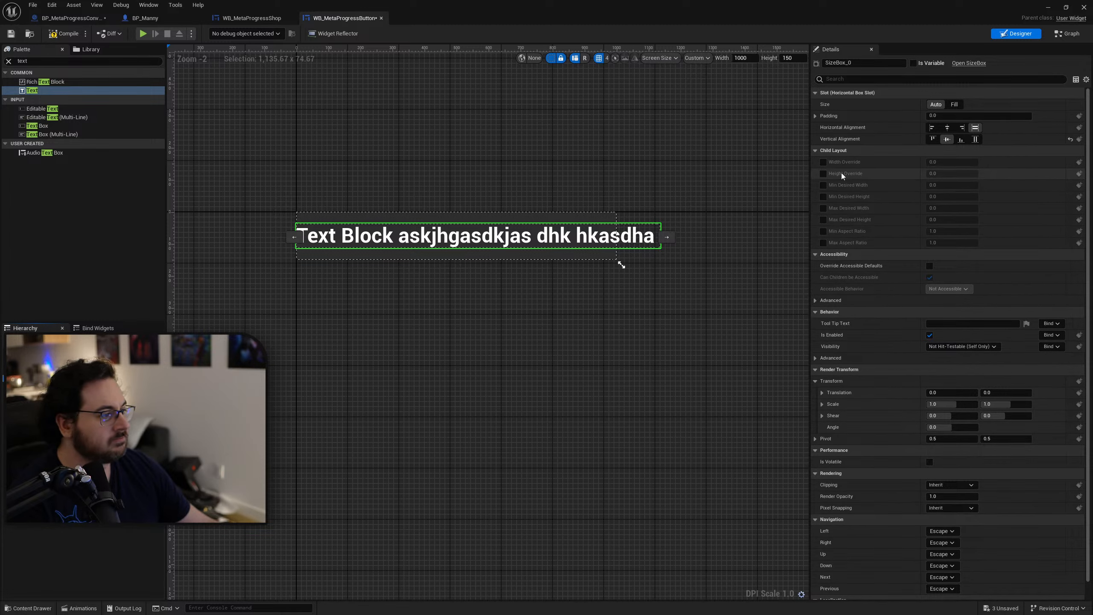
click(823, 162)
click(955, 161)
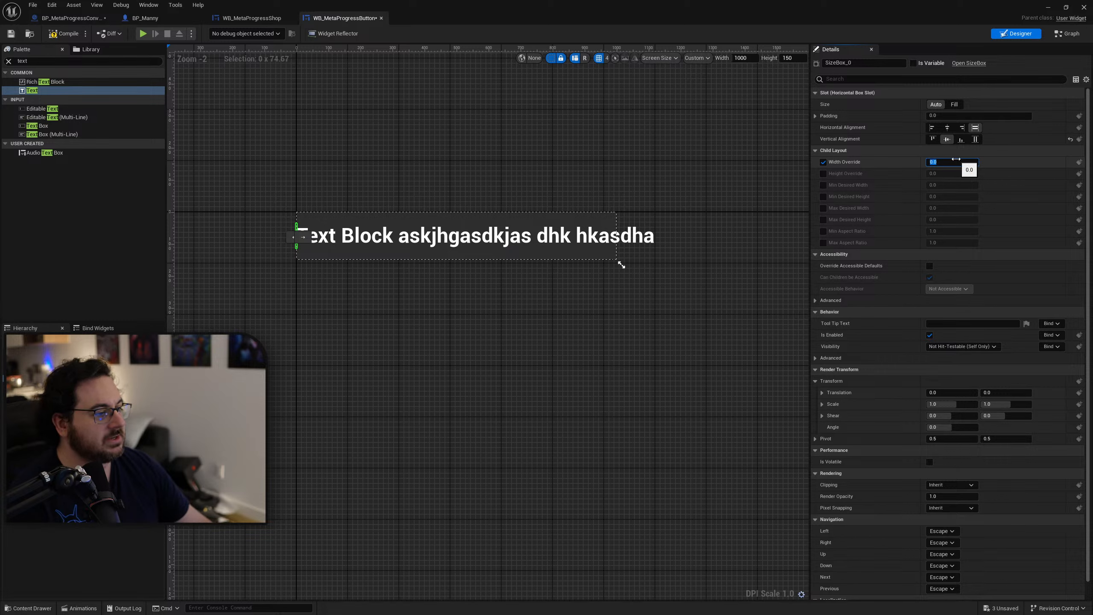
text(7)
key(Return)
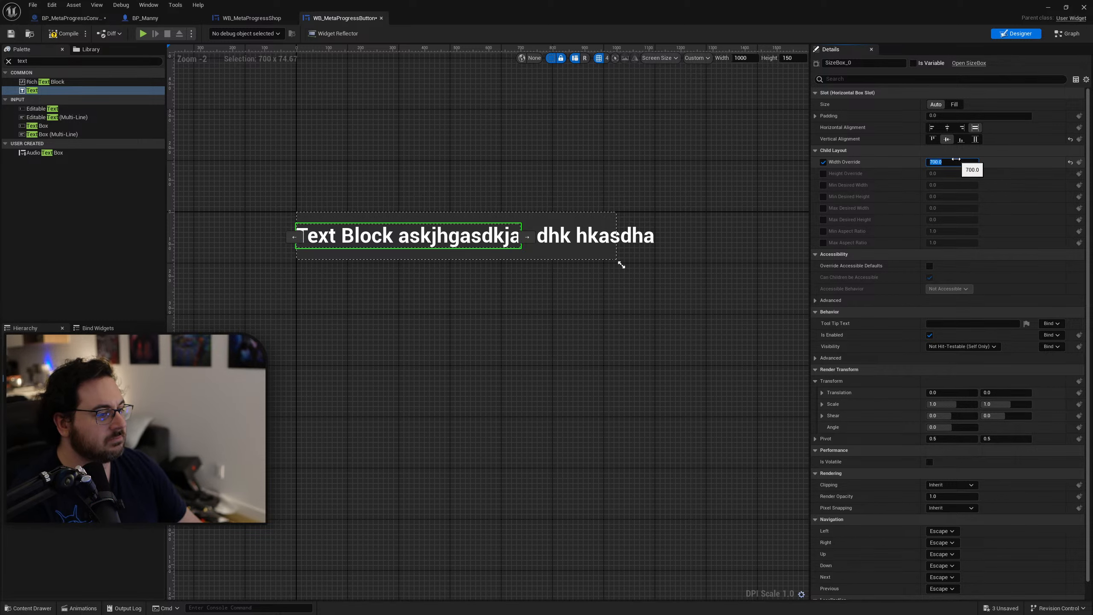
click(911, 166)
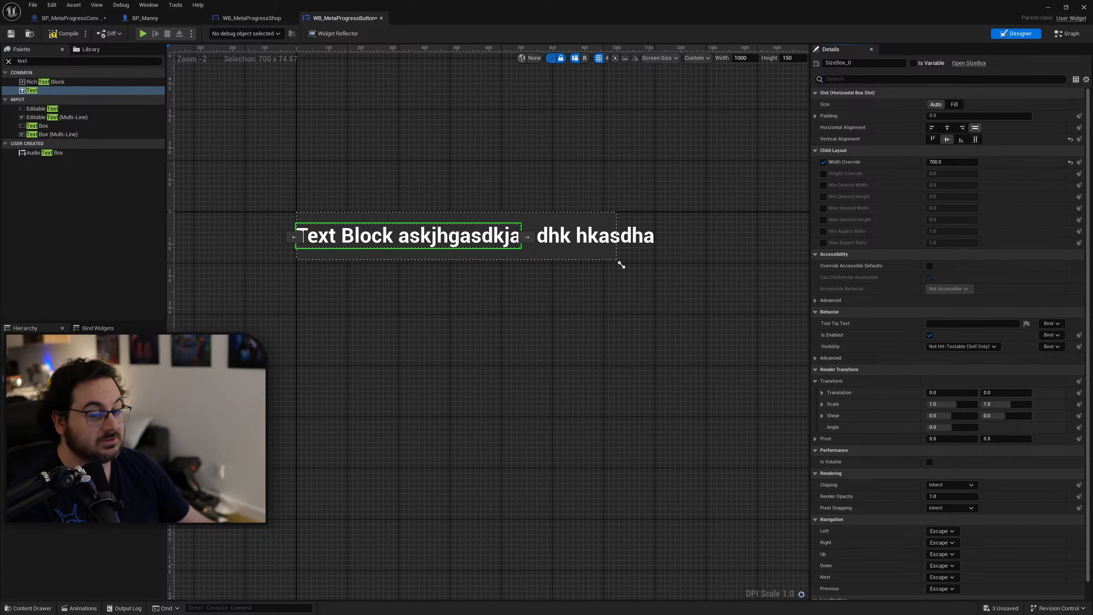
key(Escape)
key(ctrl+z)
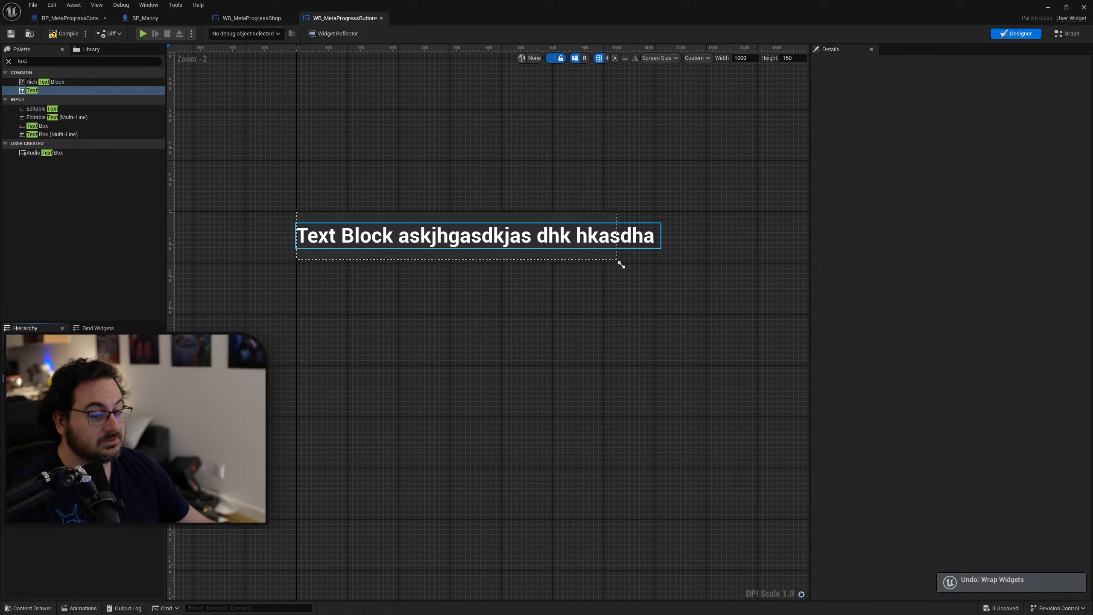
Step: Try center horizontal alignment on the Text Block and restore its horizontal Fill alignment
click(43, 378)
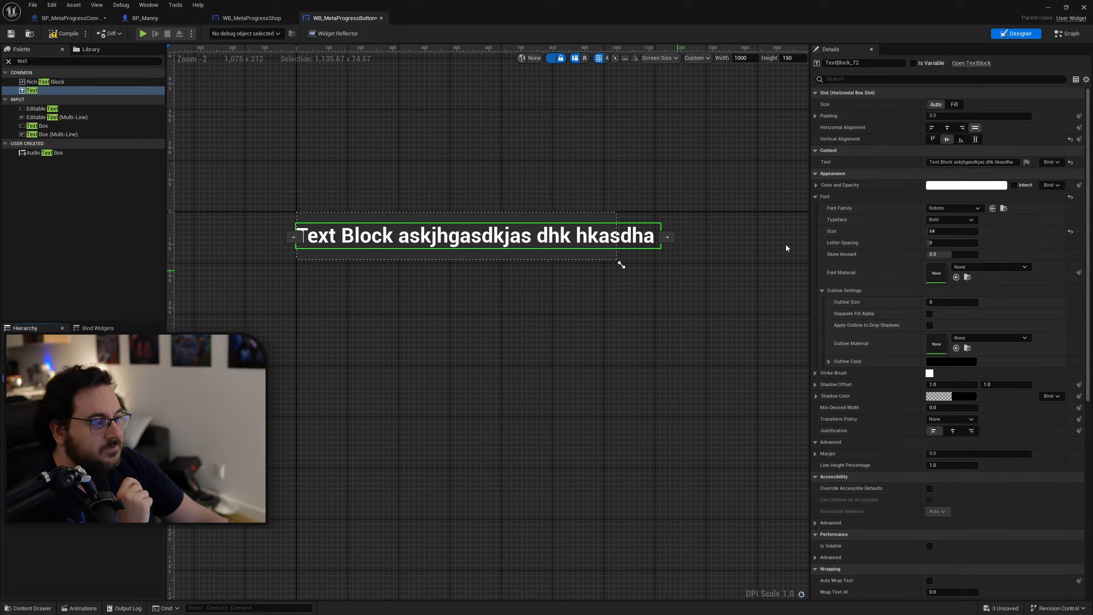
click(949, 128)
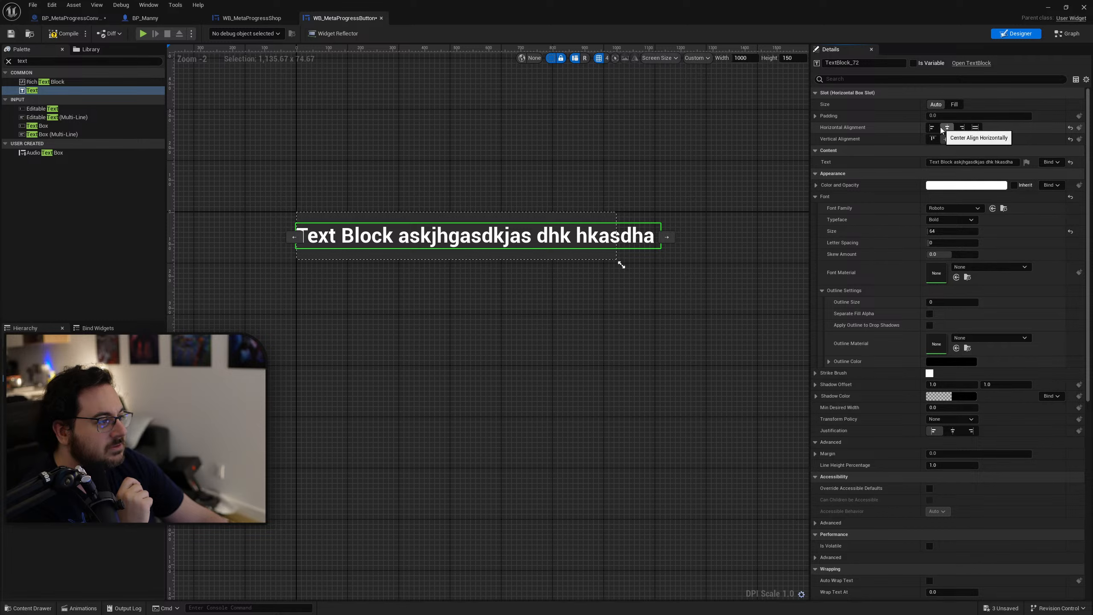
click(976, 127)
click(764, 256)
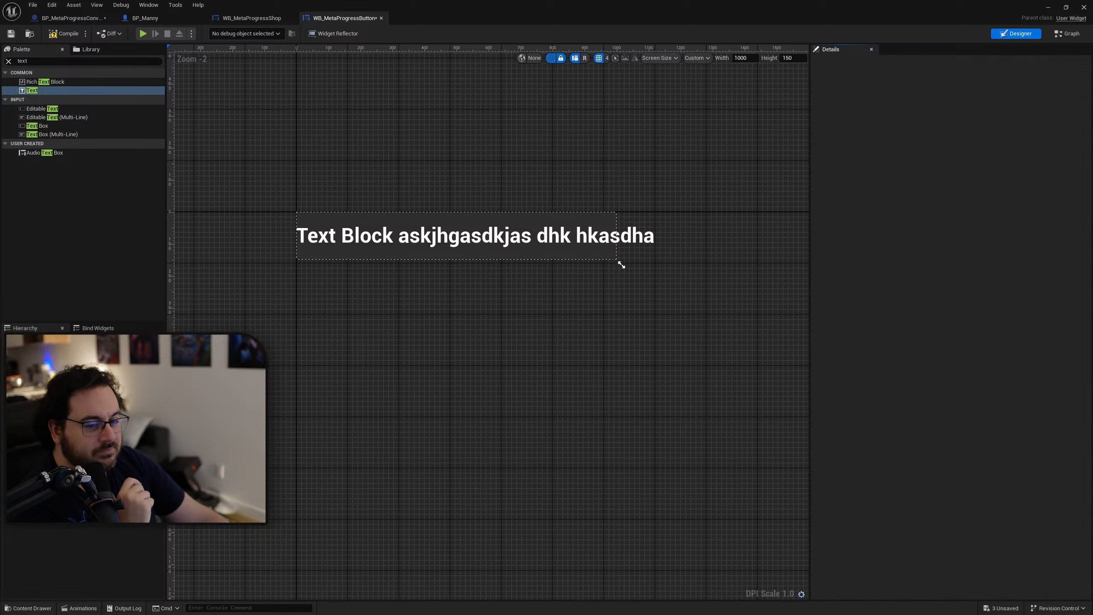
Step: Add an Image widget after the Text Block in the Horizontal Box and align it right horizontally
click(51, 378)
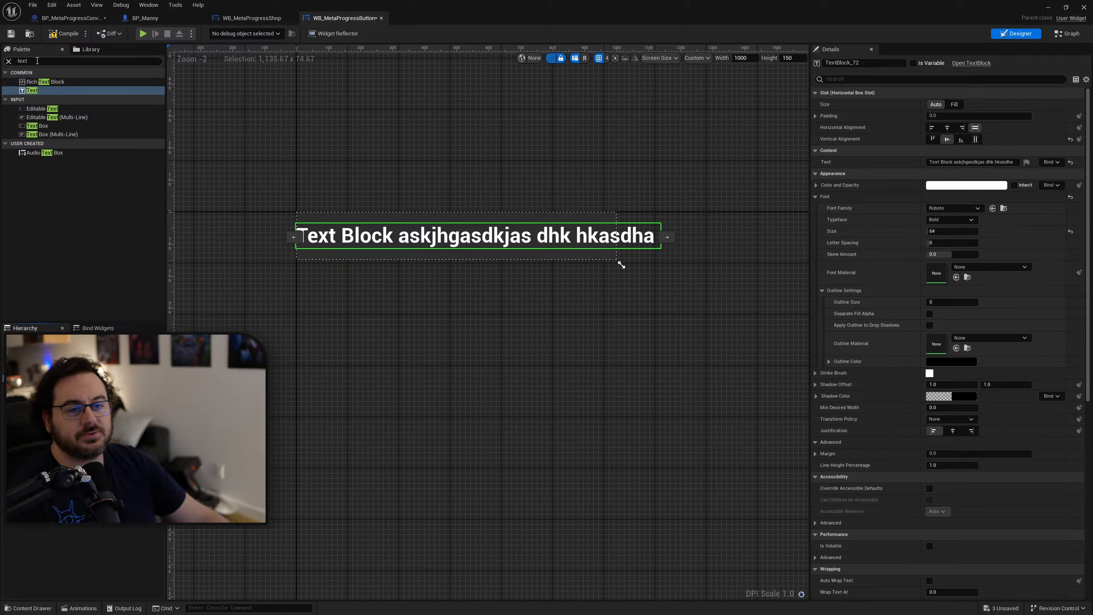
click(40, 62)
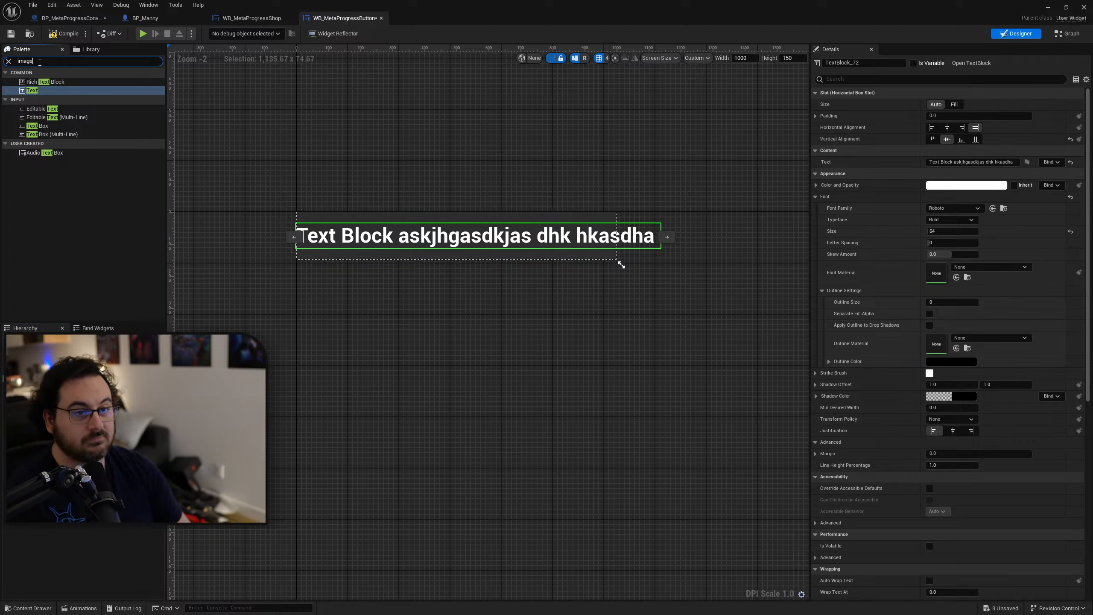
click(42, 84)
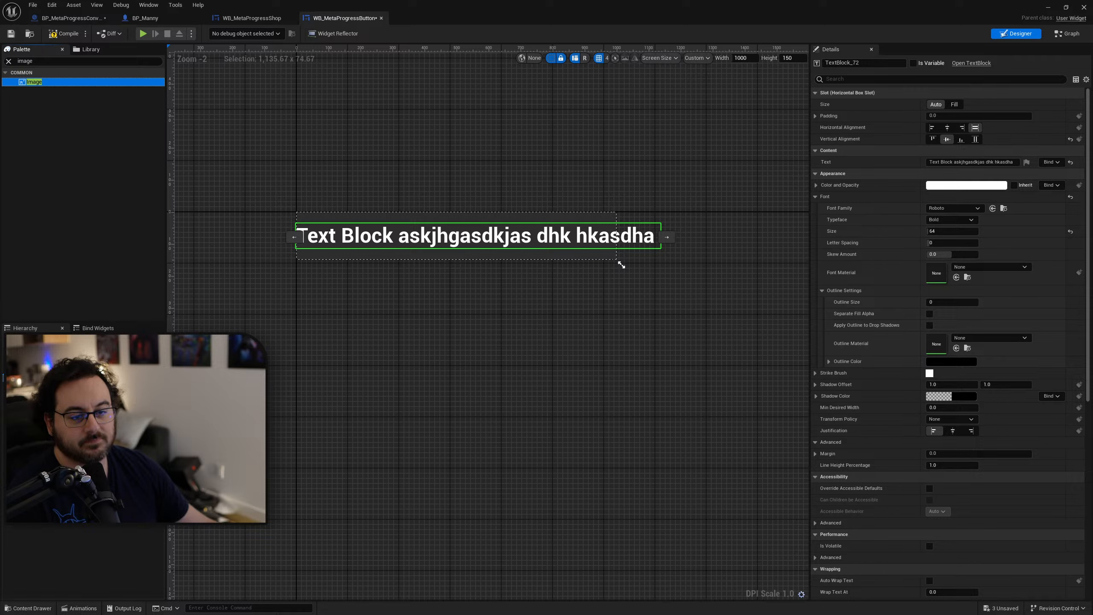
drag(102, 370, 102, 372)
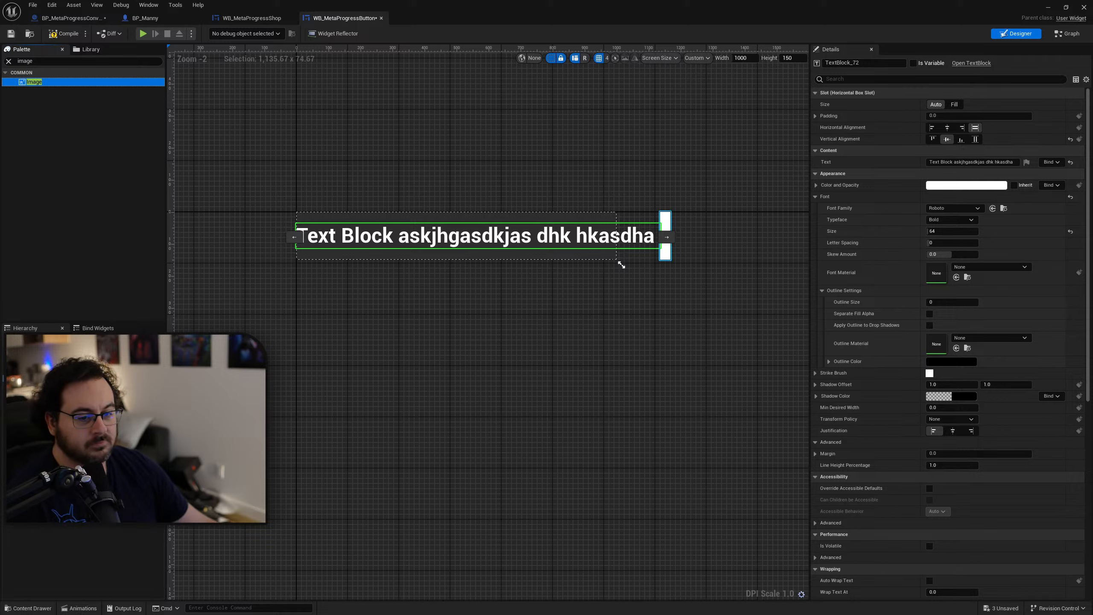
click(101, 378)
click(102, 386)
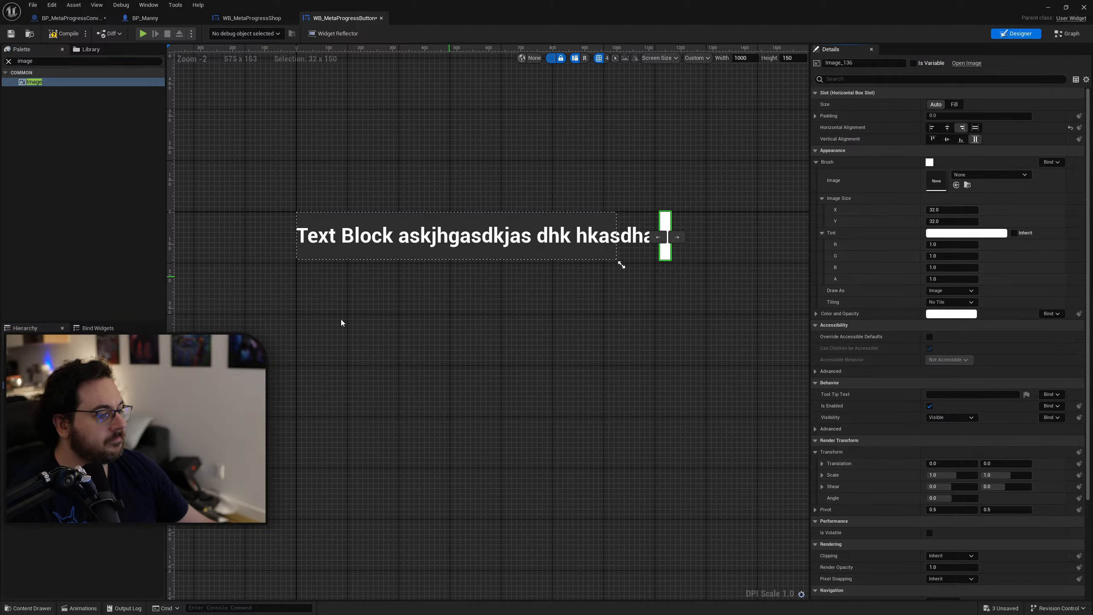
Step: Set the Text Block's slot size to Fill and shorten its content to "Text Block"
click(102, 378)
click(954, 104)
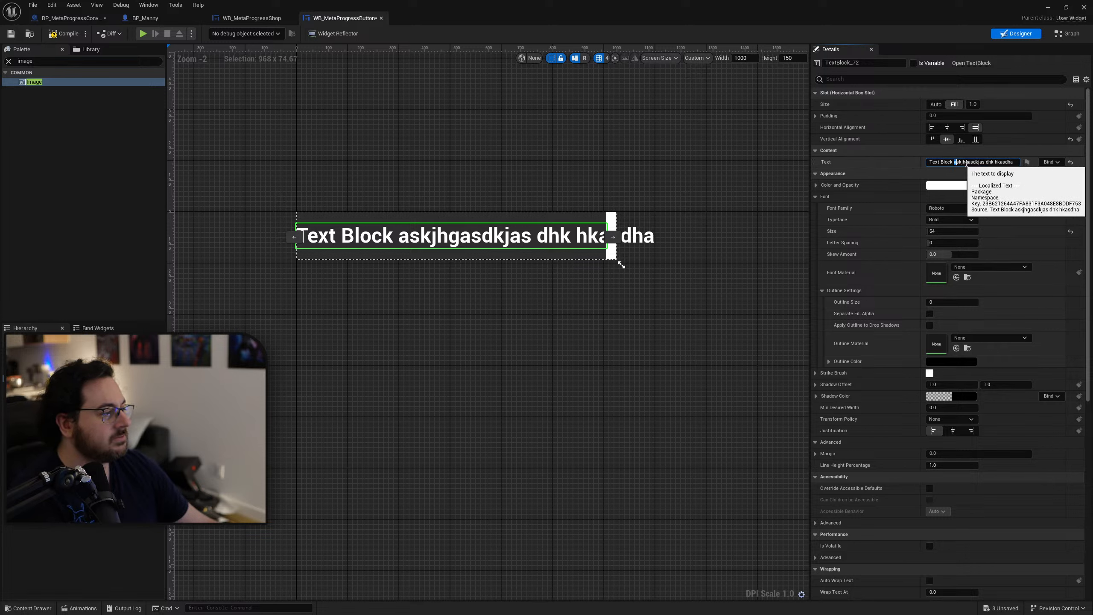
click(973, 163)
text(Text Block)
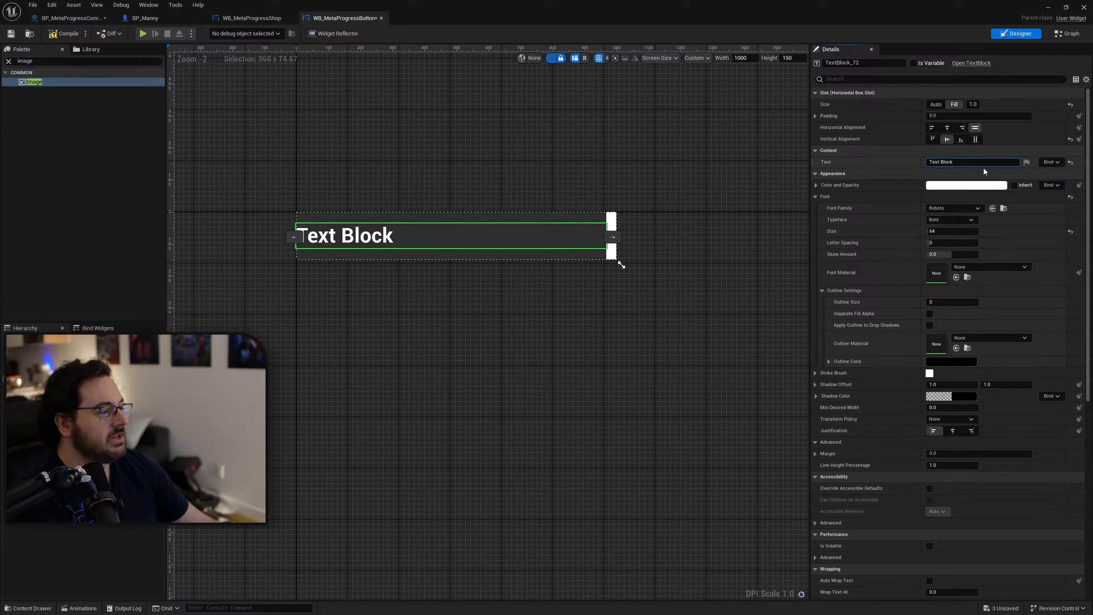
Step: Return the Text Block's slot size to Auto and set the new Image's slot size to Fill
click(44, 384)
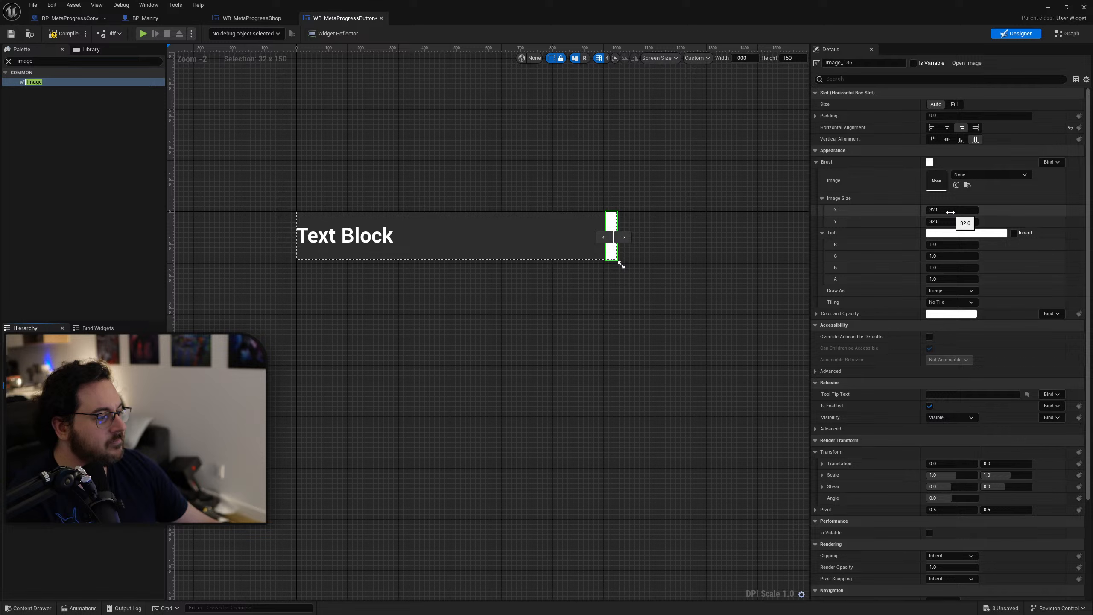
click(955, 105)
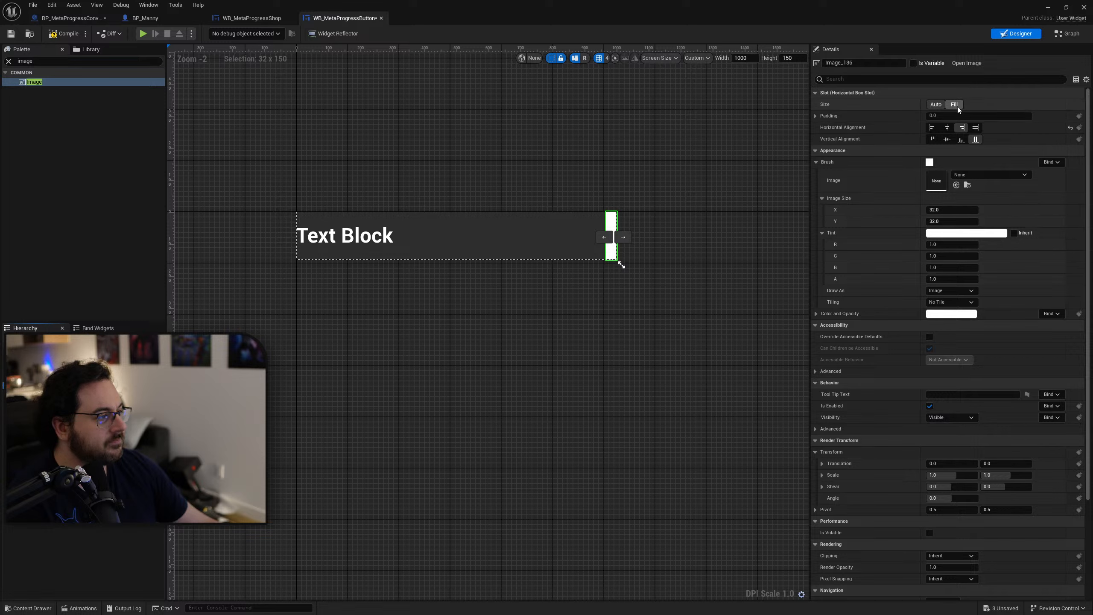
click(936, 104)
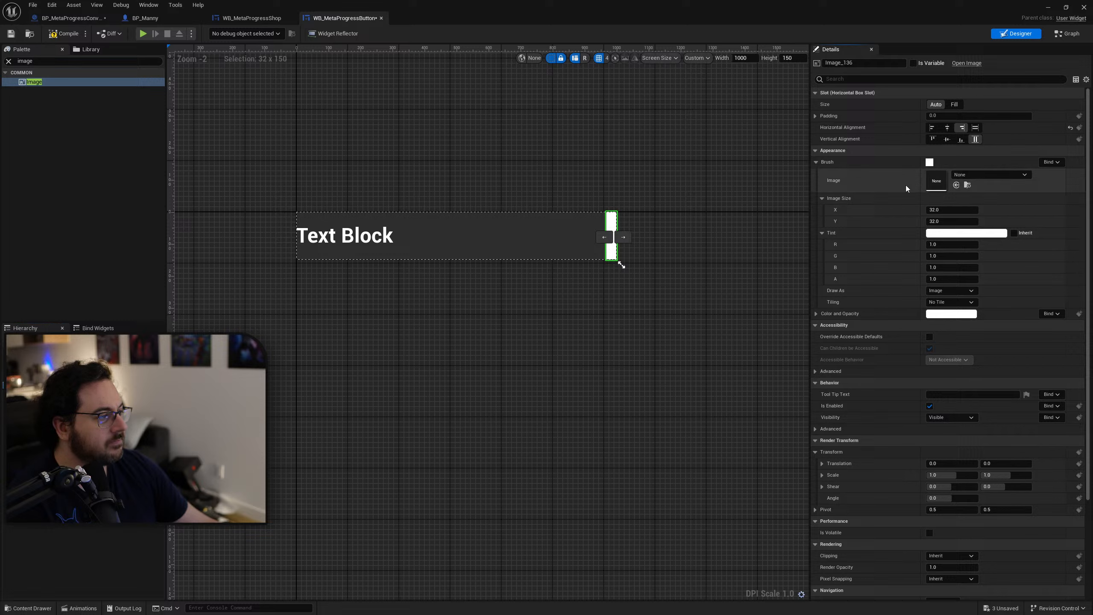
click(456, 245)
click(935, 104)
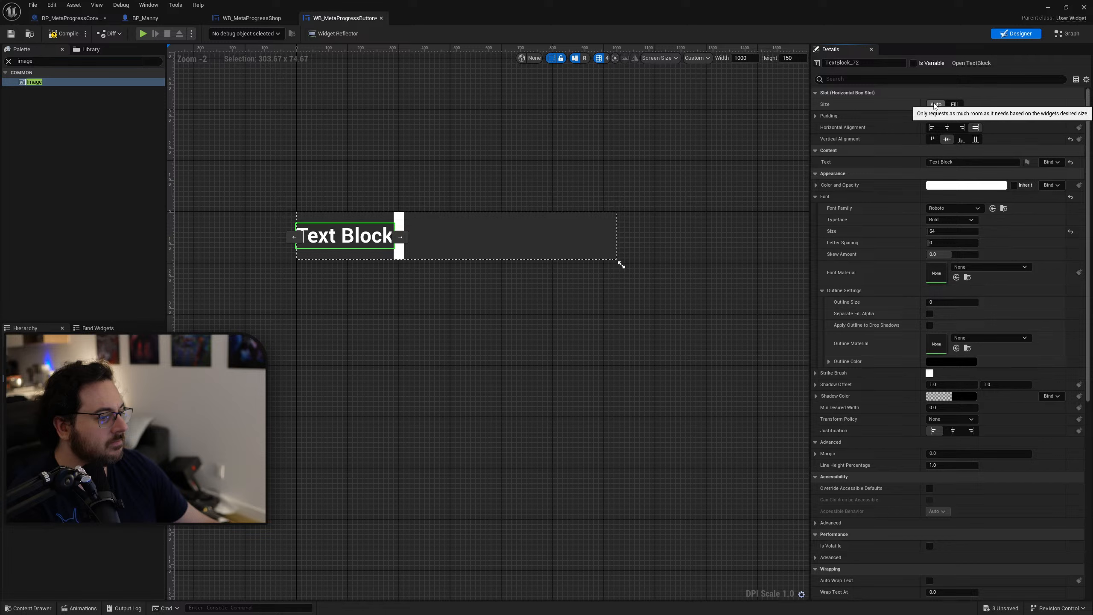
click(399, 232)
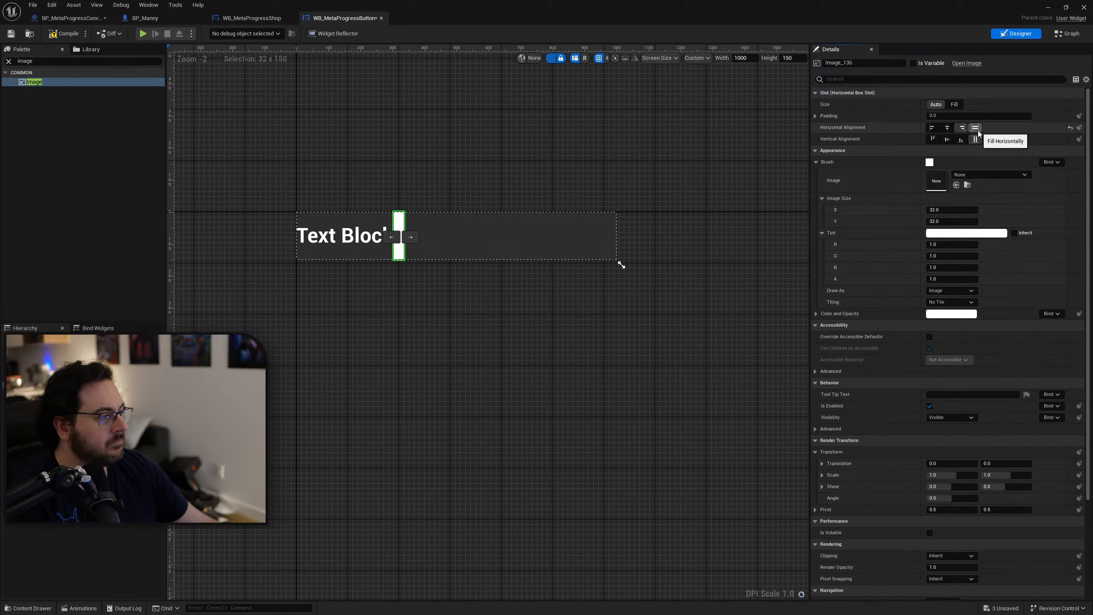
click(955, 105)
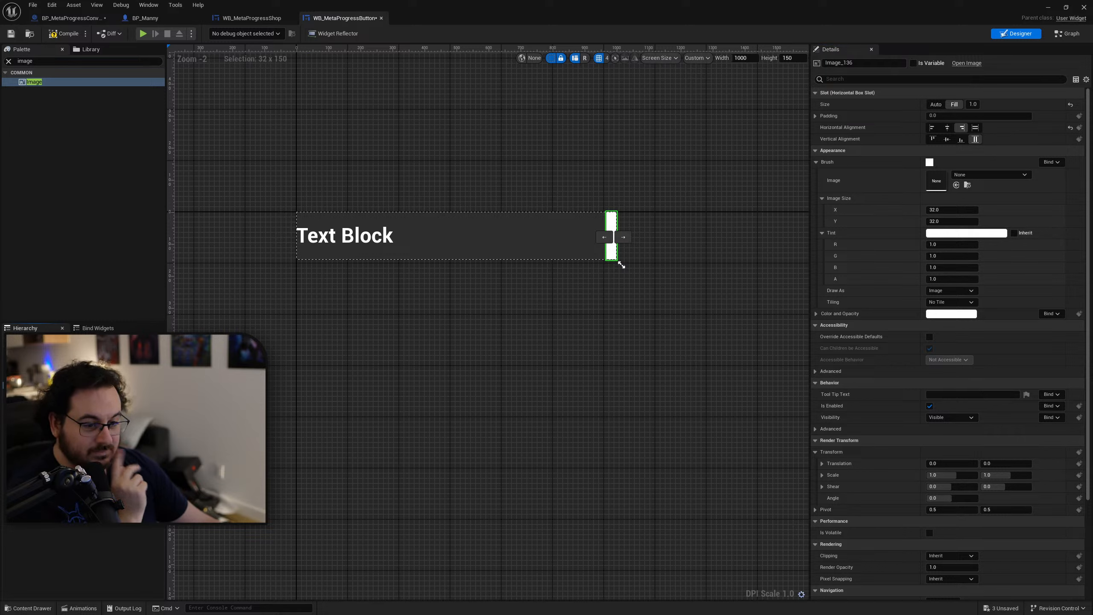
Step: Wrap the right-aligned Image in a Size Box and set the box's width override to 150
mouse_move(129, 466)
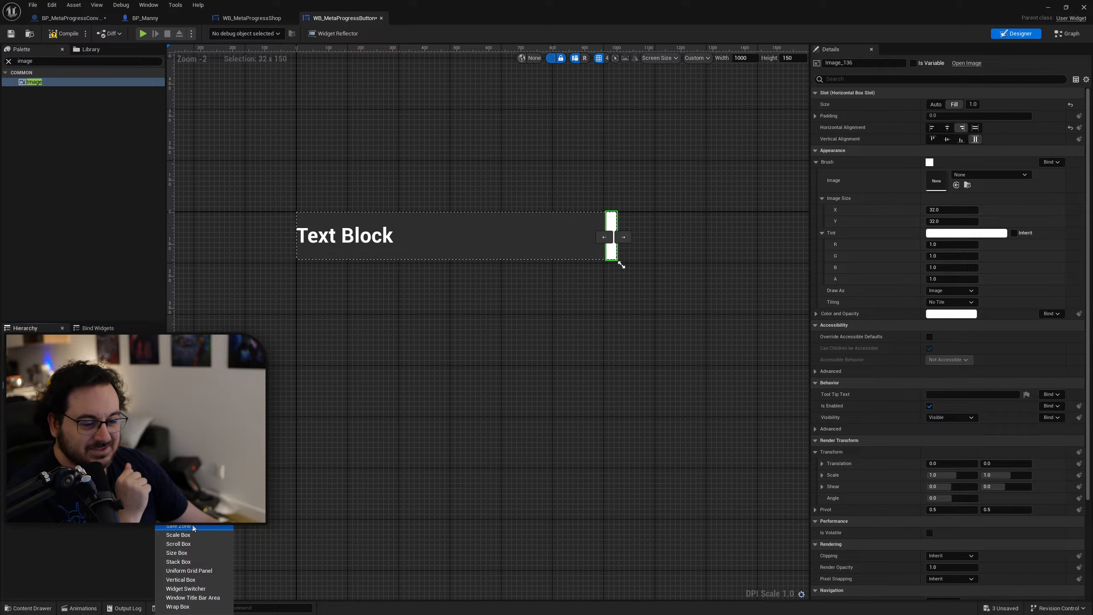
click(198, 553)
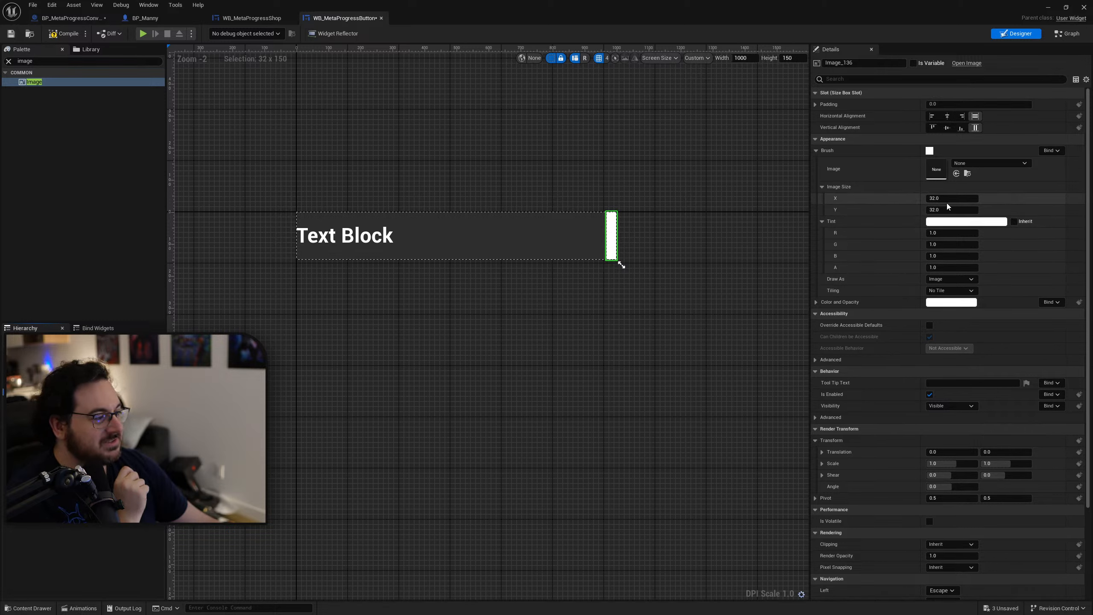
click(615, 255)
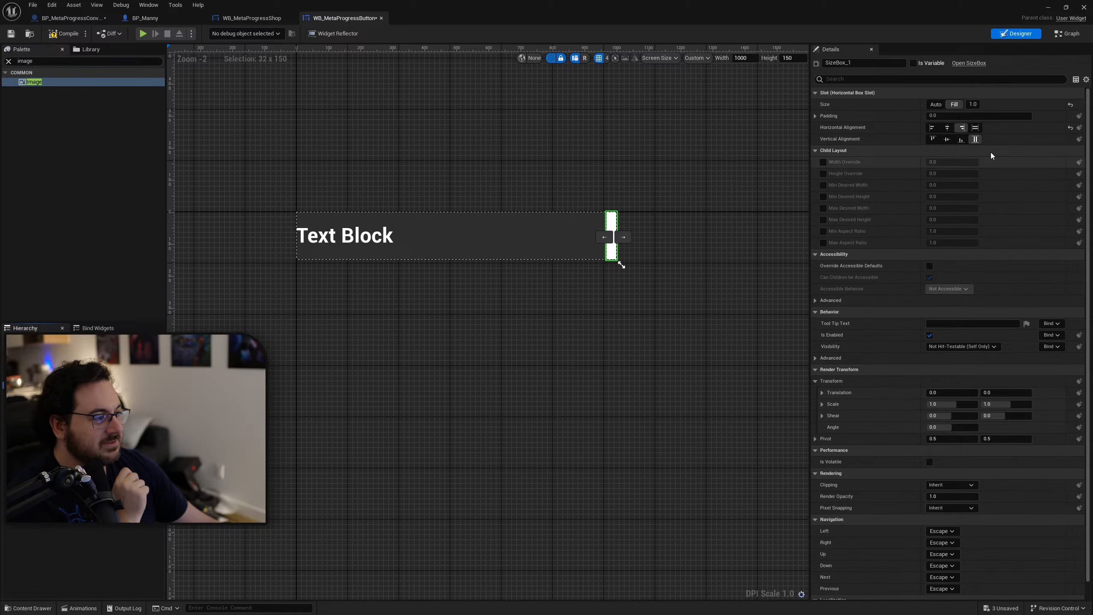
click(823, 162)
click(946, 163)
text(100)
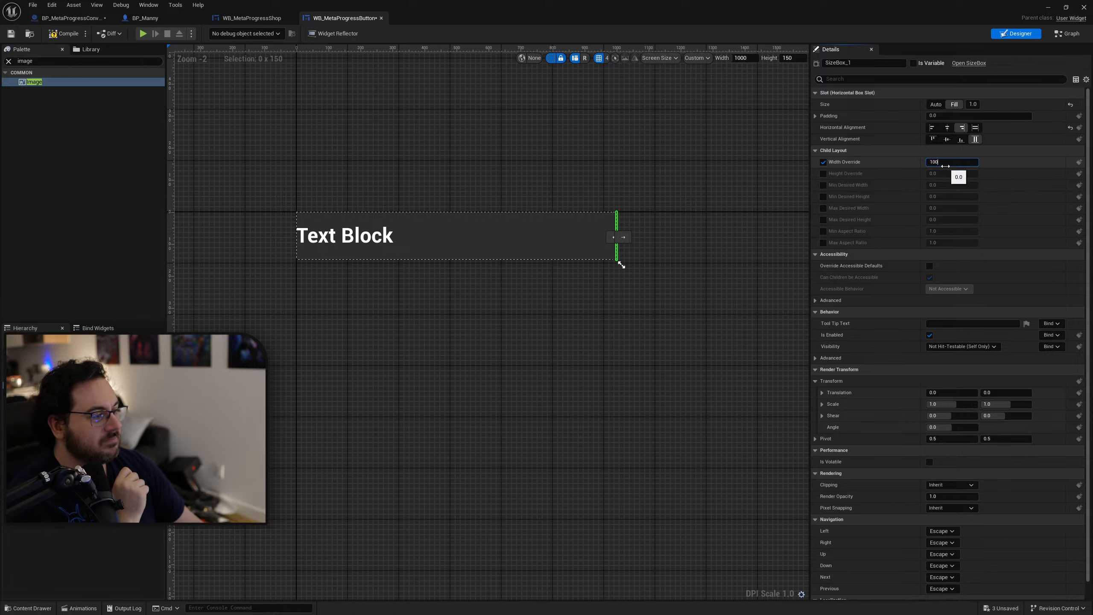
key(Return)
text(150)
key(Return)
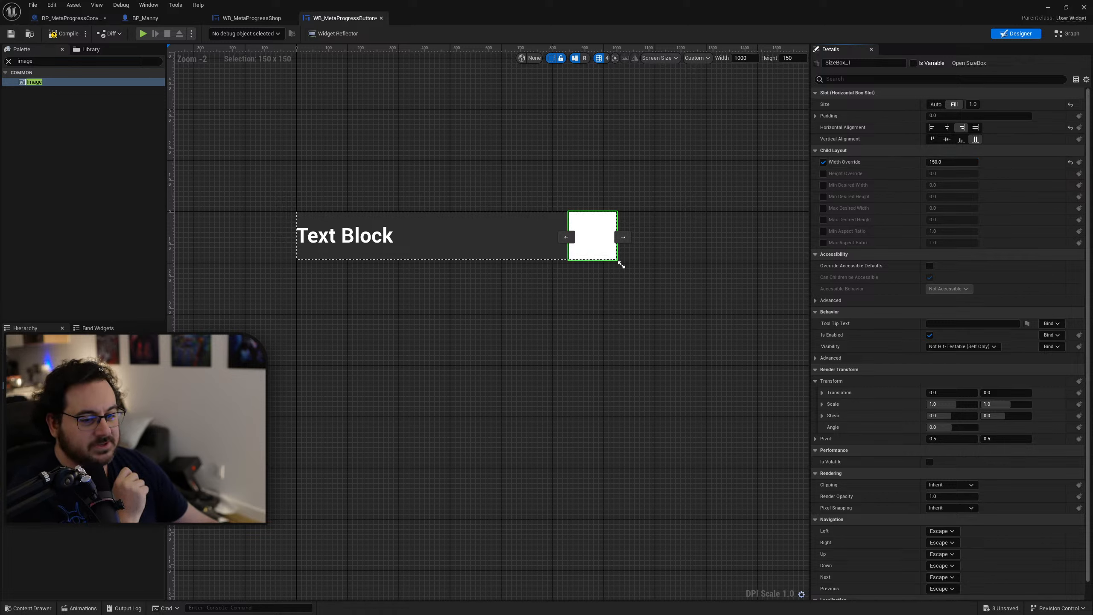
Step: Tint the Image inside the Size Box dark green
click(43, 392)
click(966, 222)
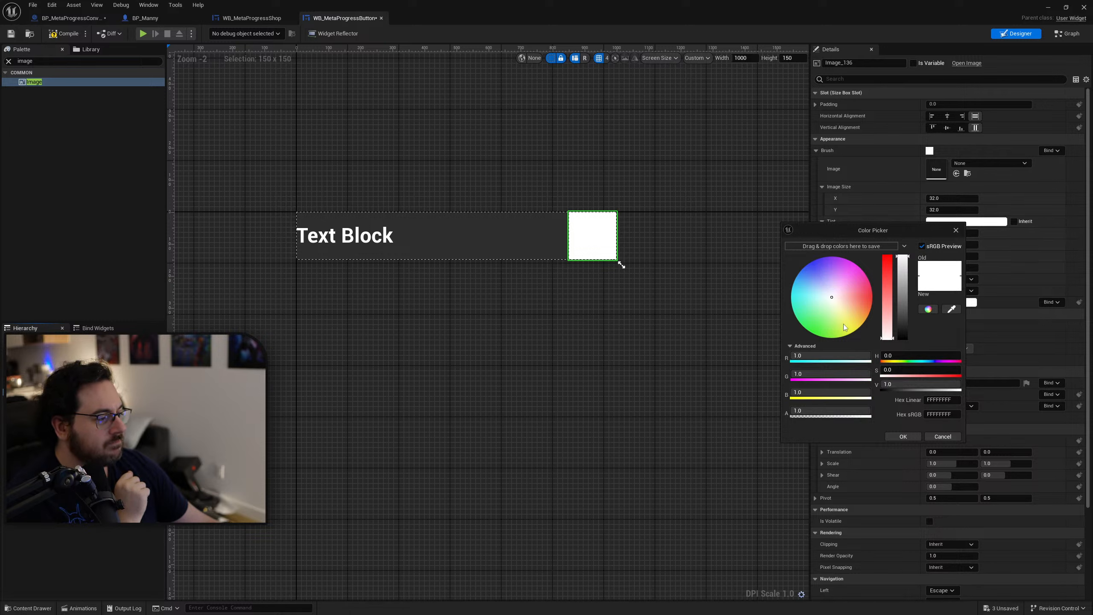
click(858, 321)
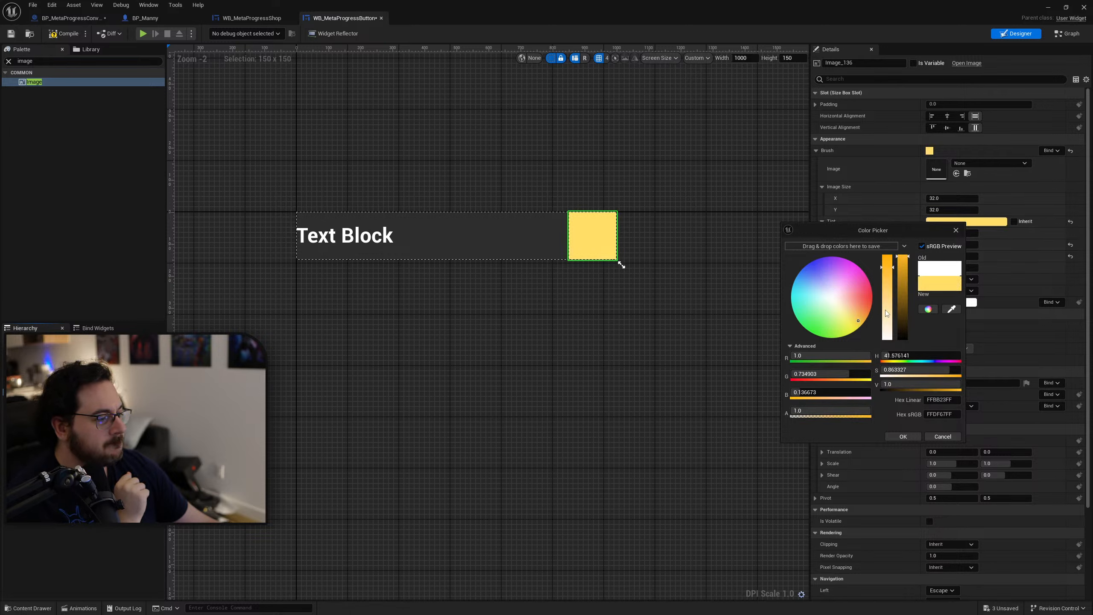
mouse_move(903, 313)
mouse_down()
mouse_move(903, 328)
mouse_move(867, 314)
mouse_move(827, 338)
mouse_up()
click(903, 334)
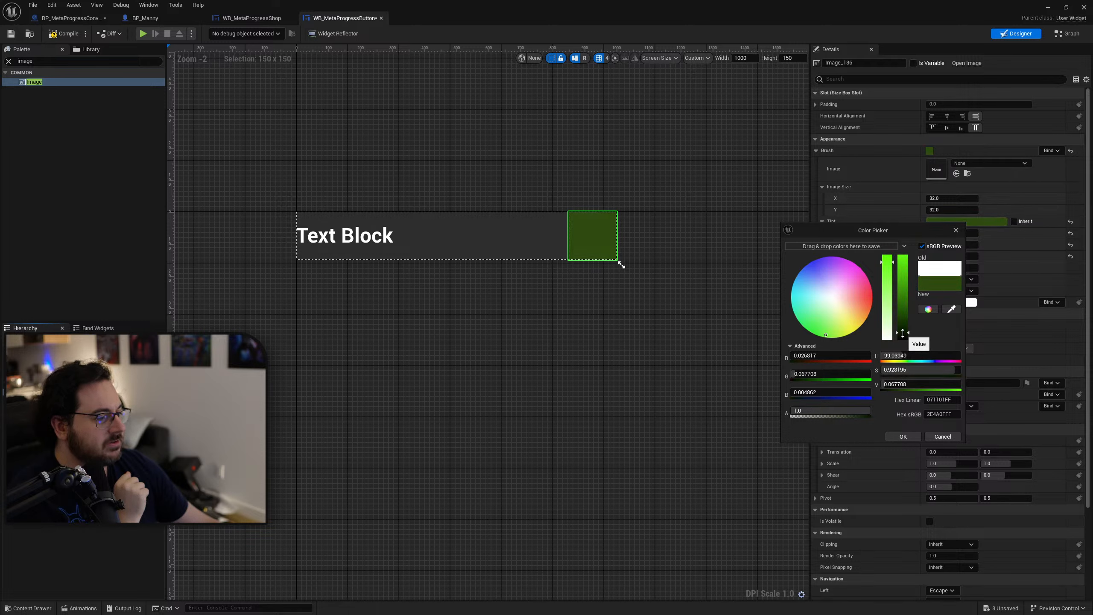
click(904, 437)
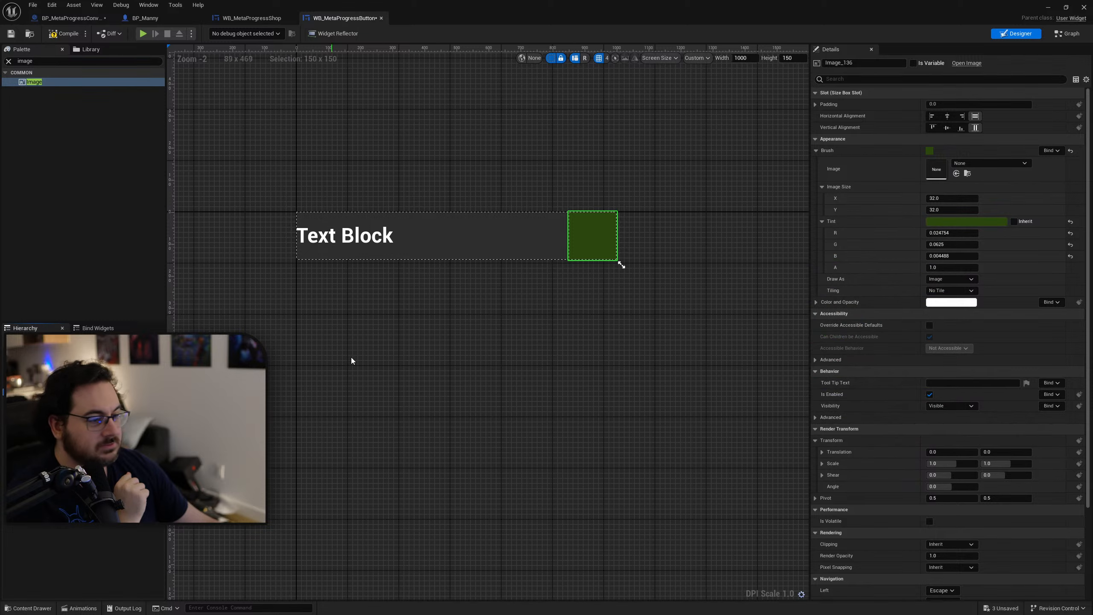
Step: Select the Text Block, and open the WB_MetaProgressShop layout to check its button entries
click(383, 237)
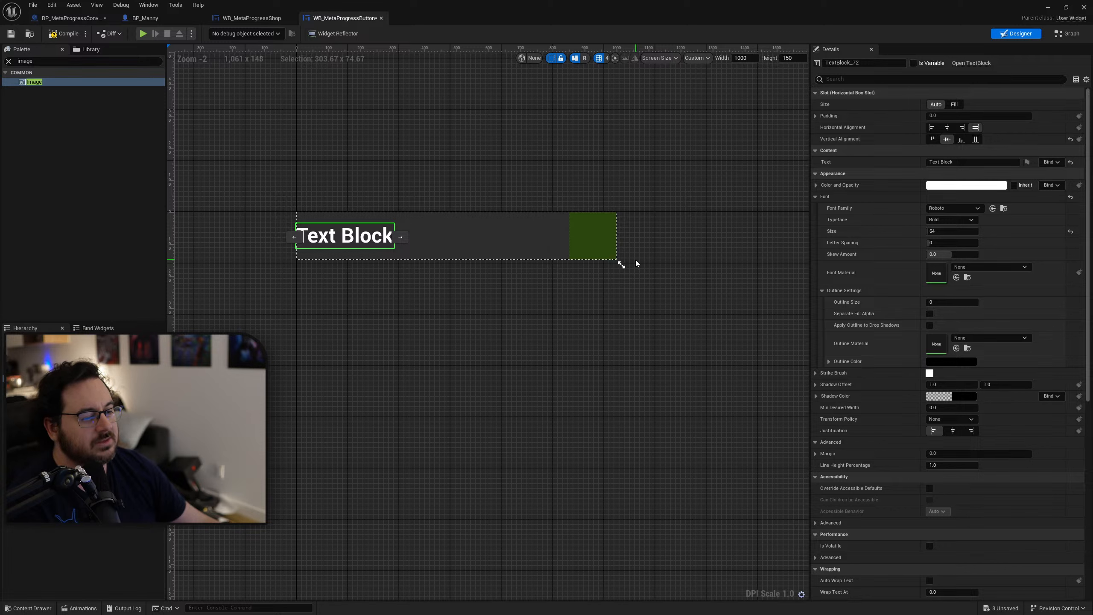
click(246, 19)
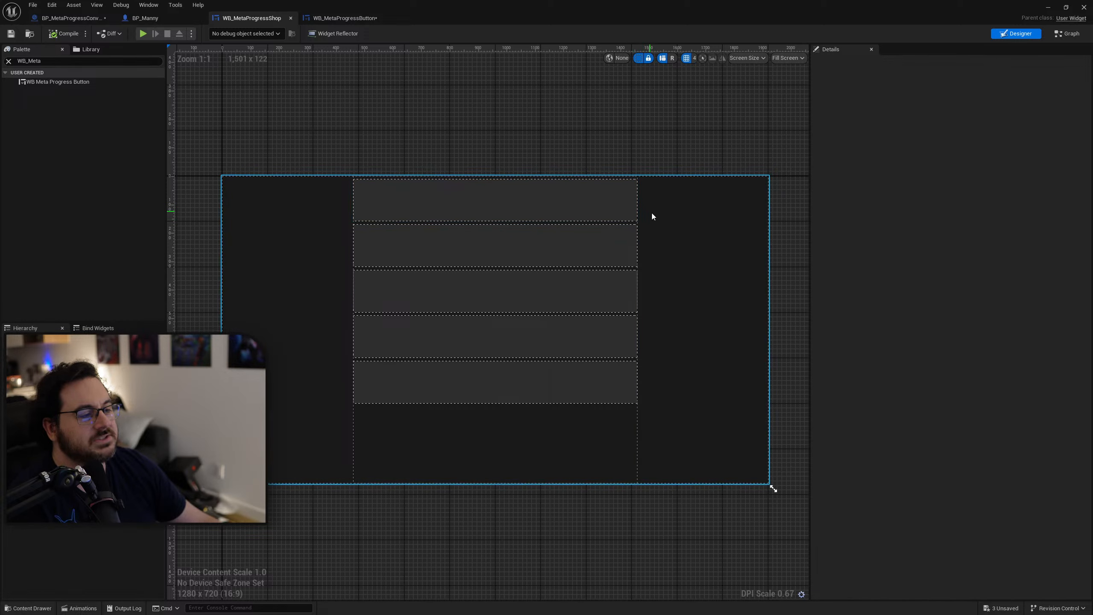
Step: In WB_MetaProgressButton, add a second Image after the green square and align it vertically to the bottom of its slot
click(340, 18)
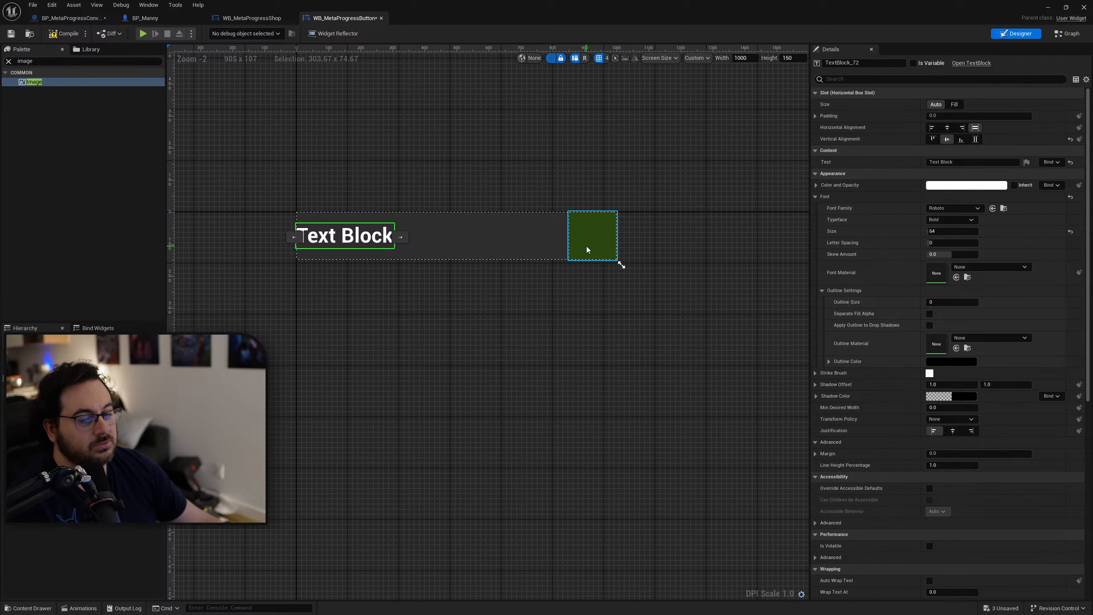
click(43, 84)
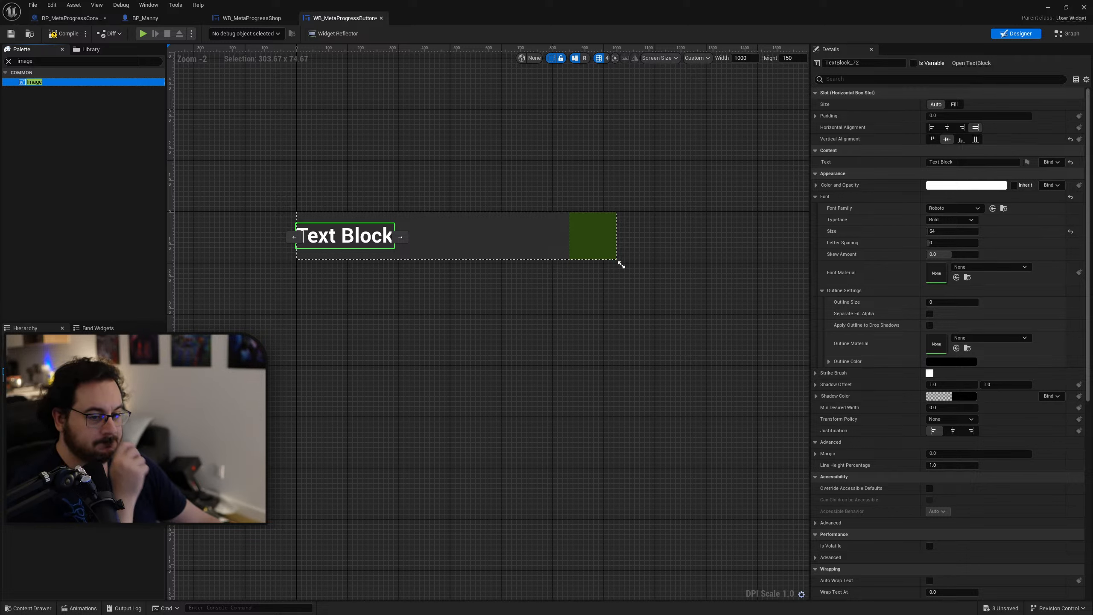
drag(44, 83, 35, 371)
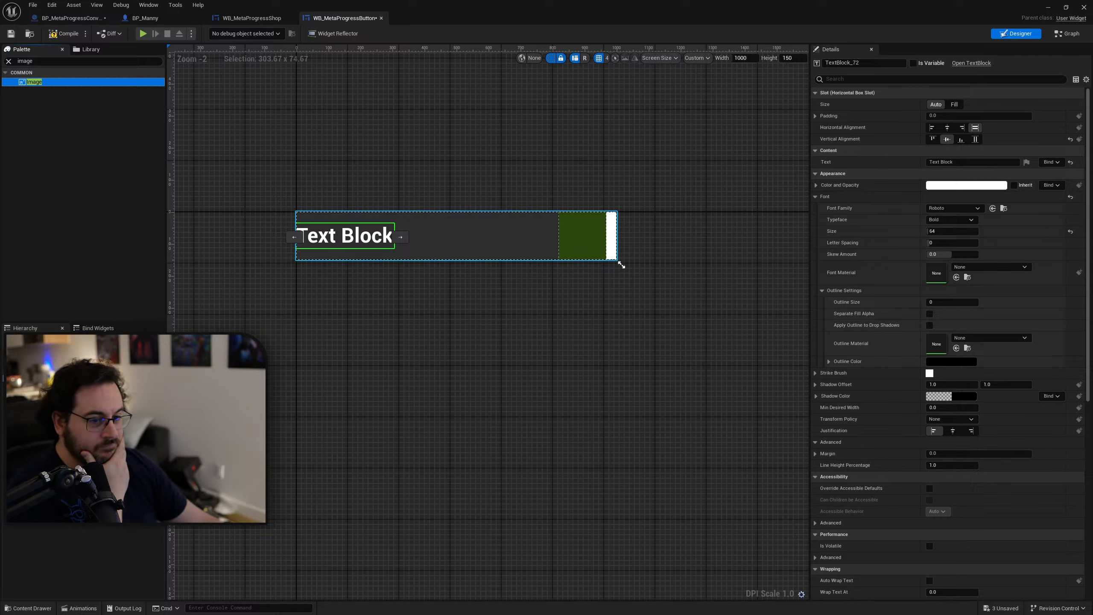
click(612, 257)
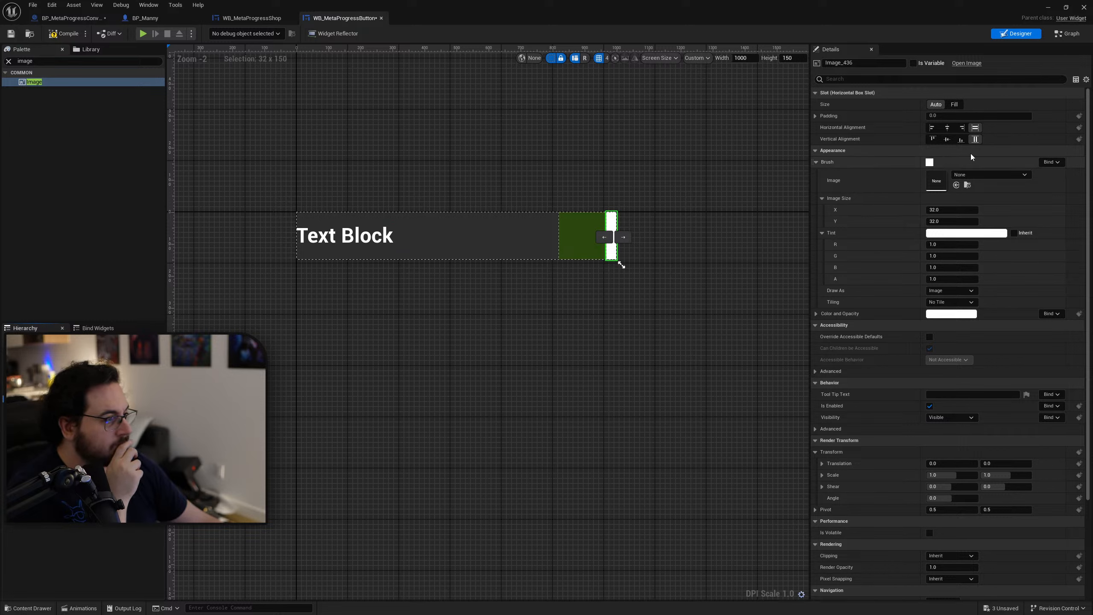
click(962, 141)
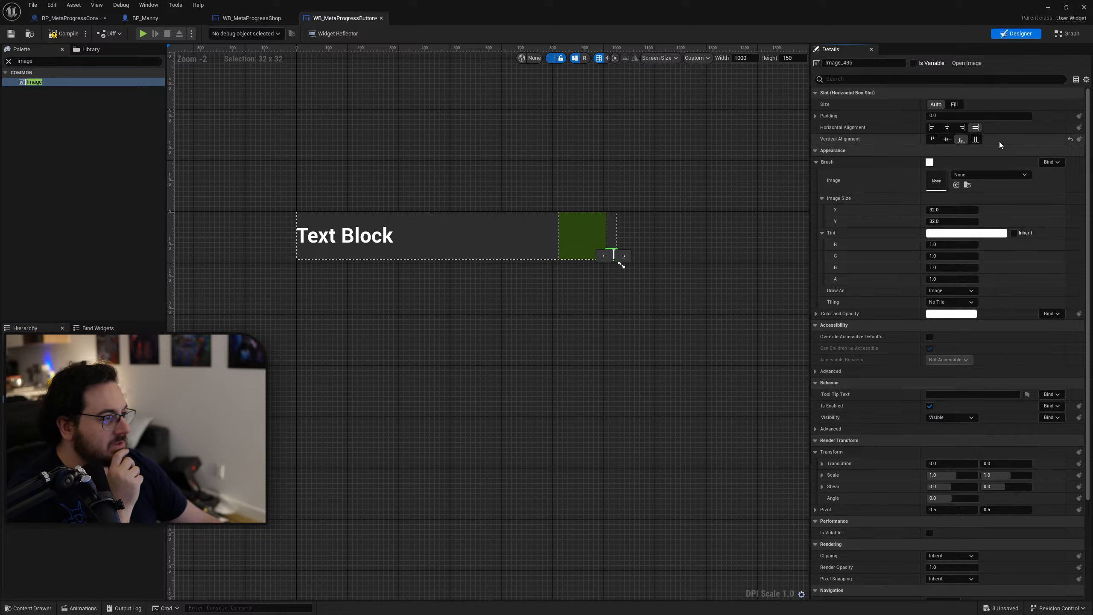
click(613, 255)
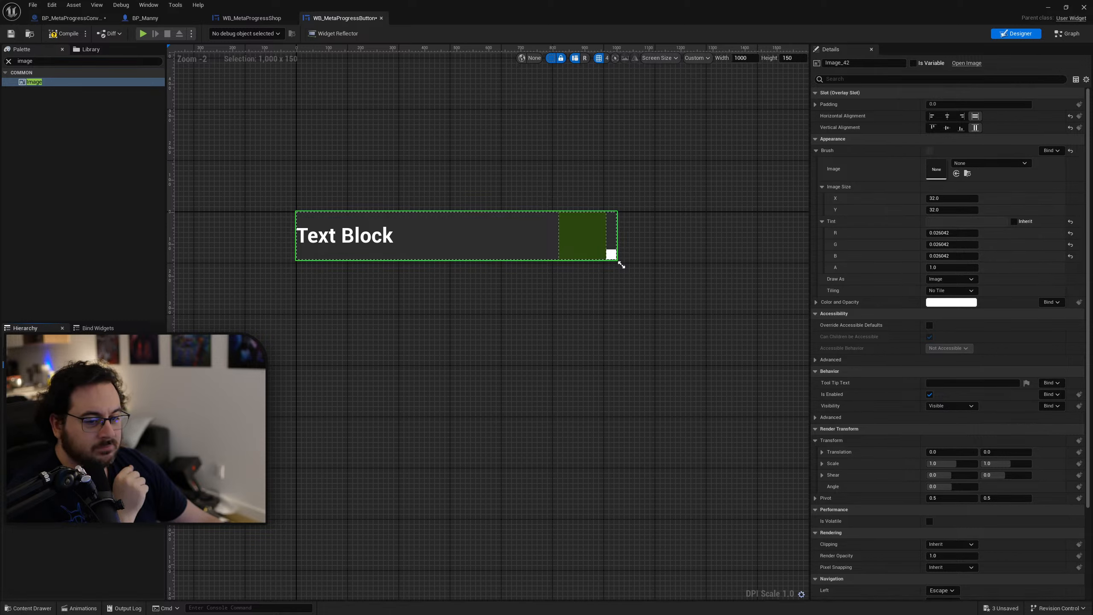
click(35, 358)
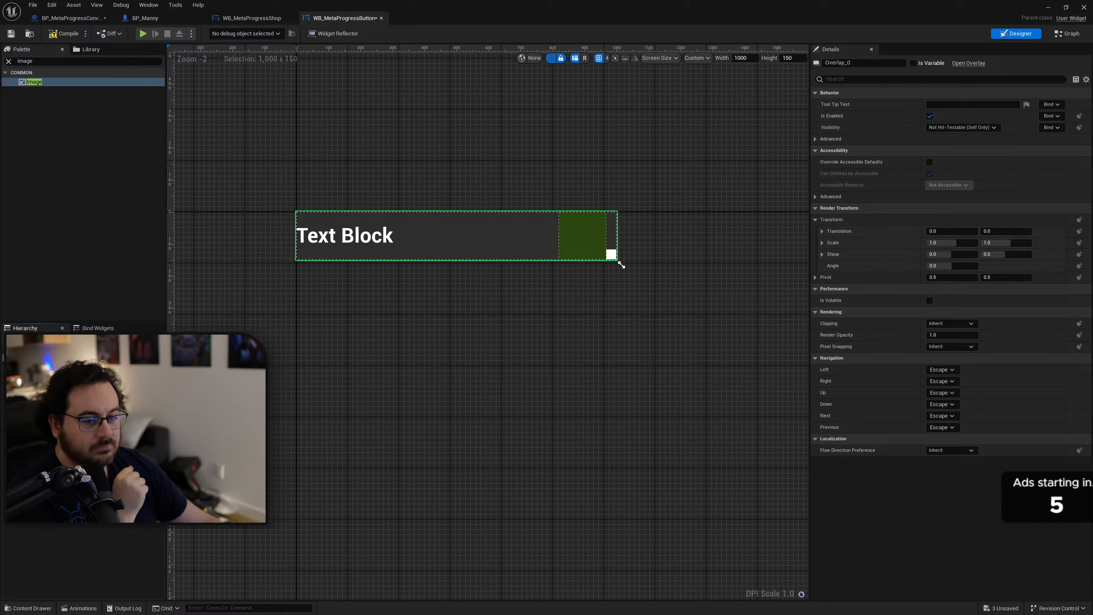
click(35, 365)
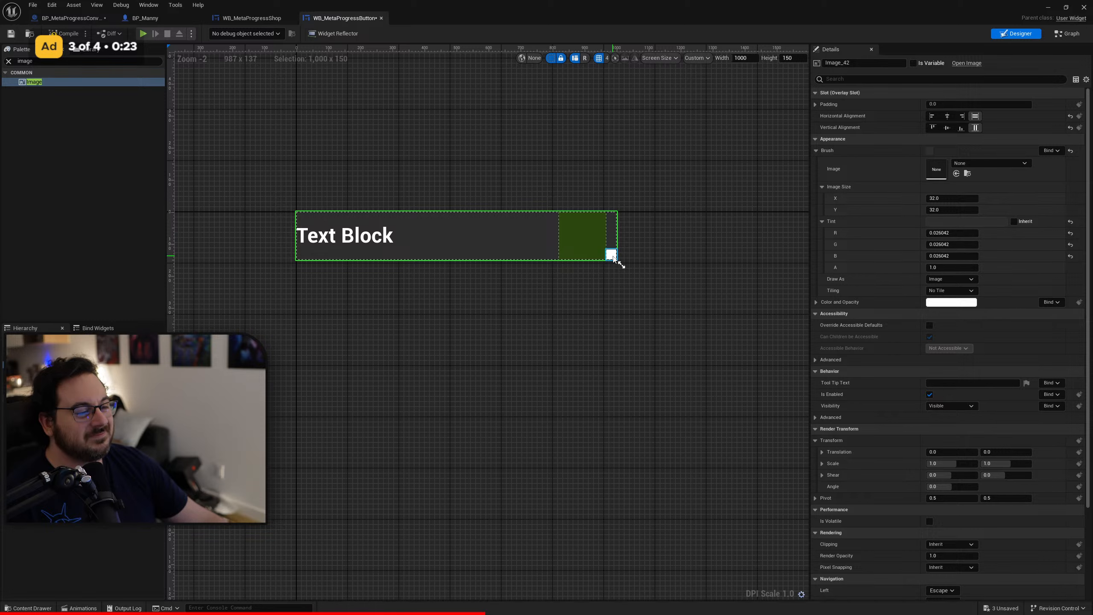
click(612, 255)
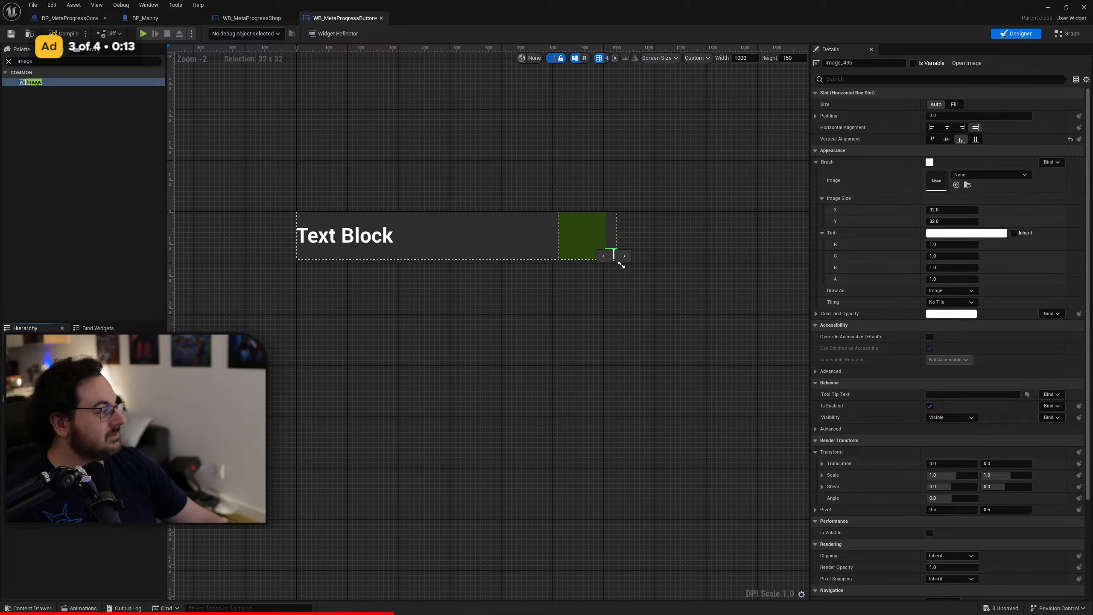
click(621, 265)
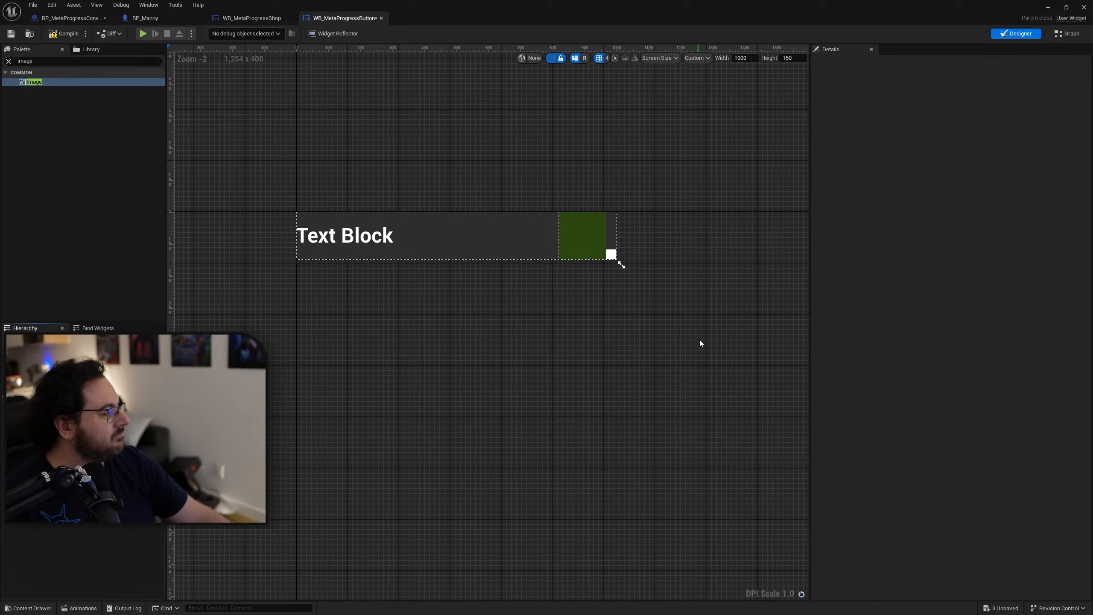
Step: Wrap the new white Image in a Size Box
click(611, 254)
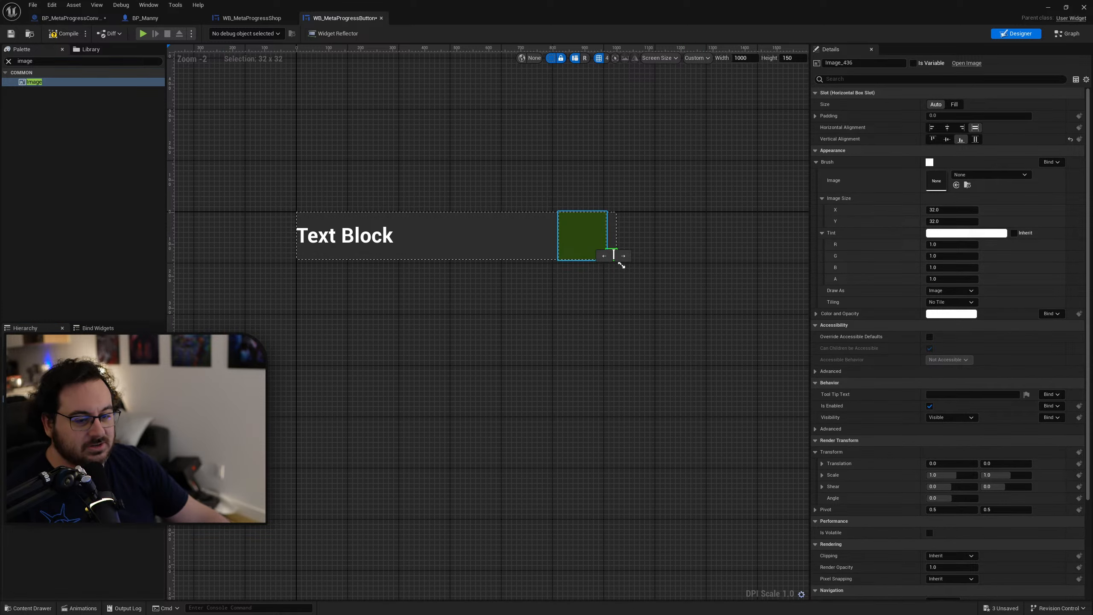
right_click(64, 399)
mouse_move(107, 491)
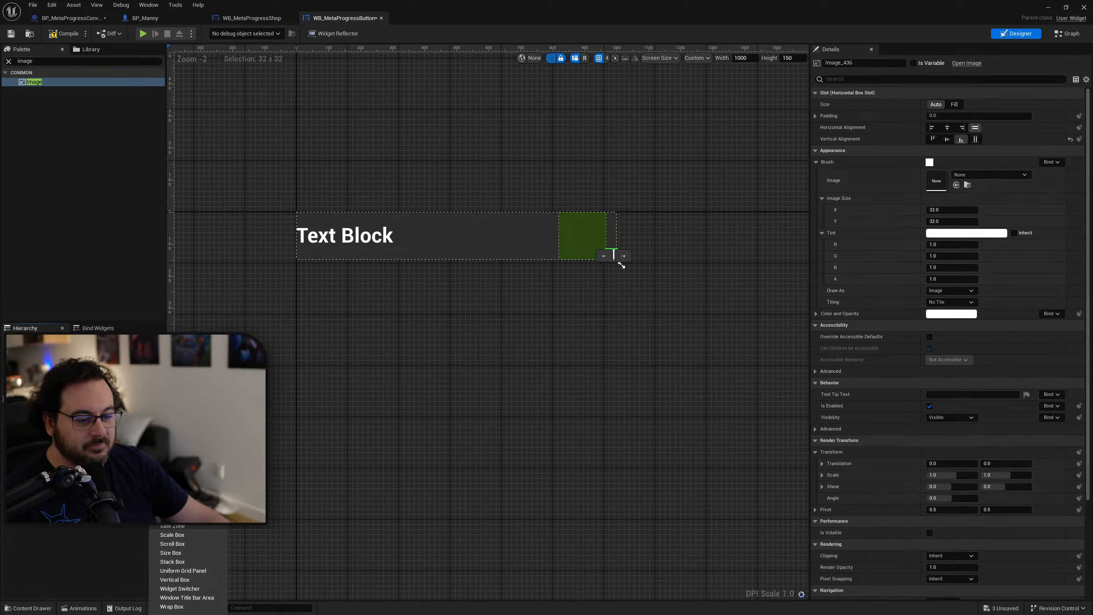
click(182, 554)
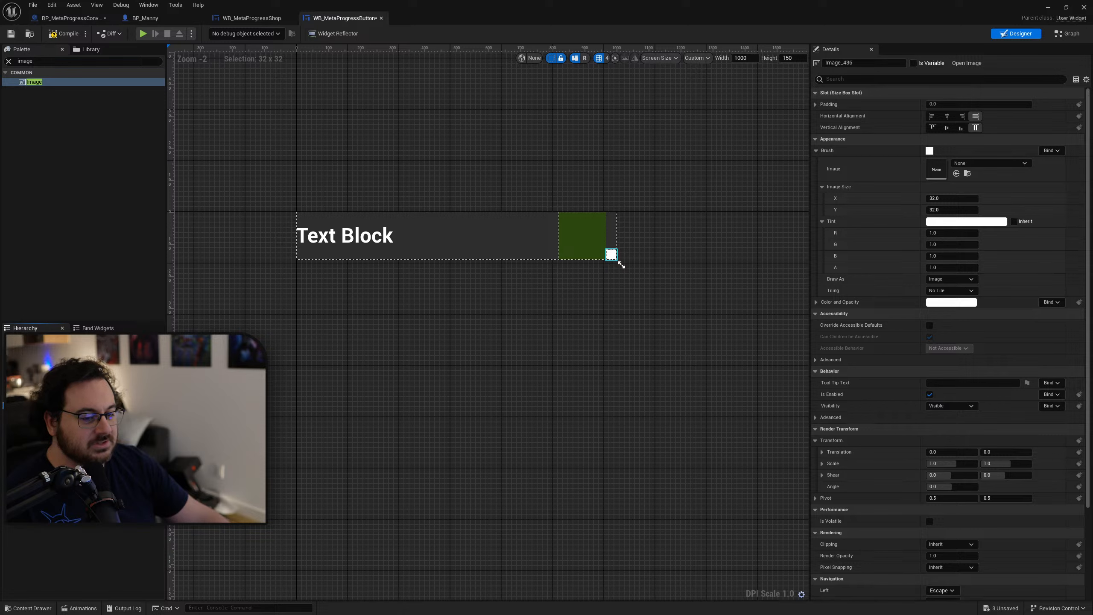
Step: Keep the white Image's Size Box bottom-aligned, and set both its width and height overrides to 75
click(962, 139)
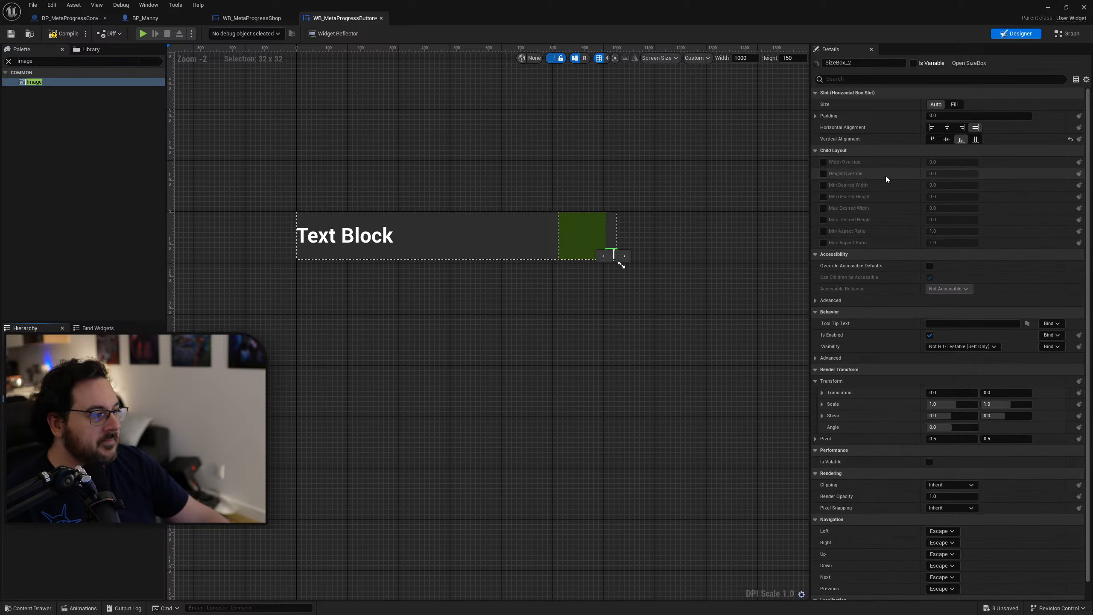
click(824, 162)
click(824, 174)
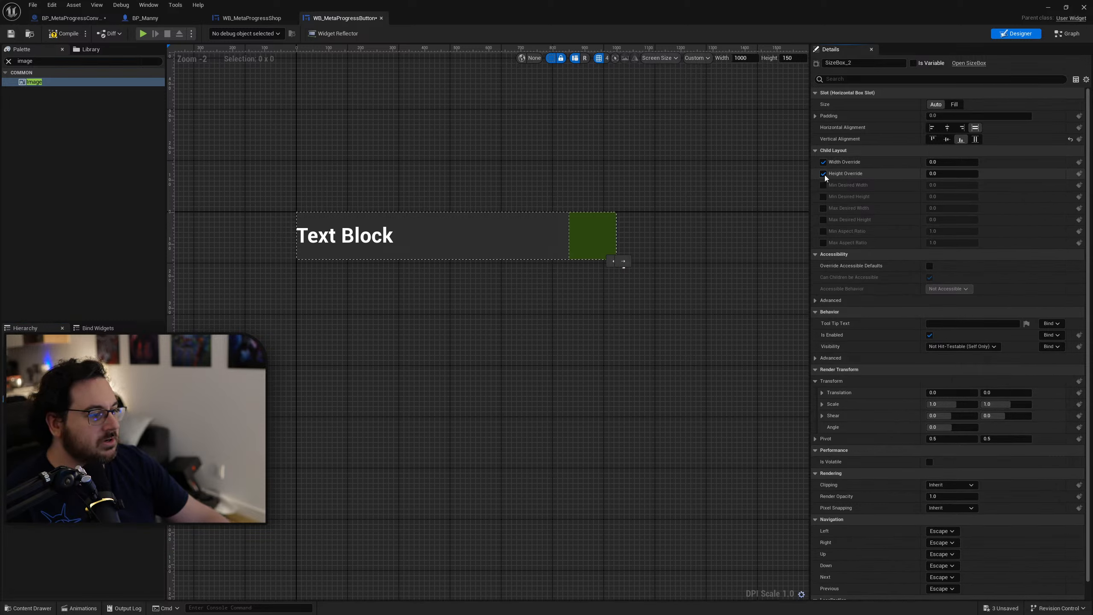
click(966, 162)
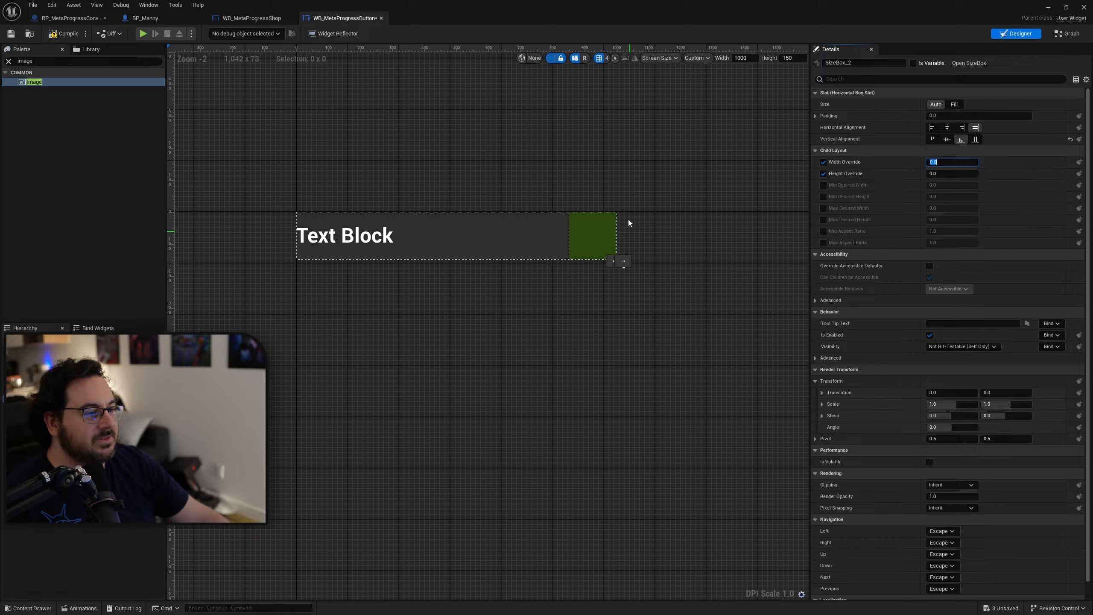
text(150)
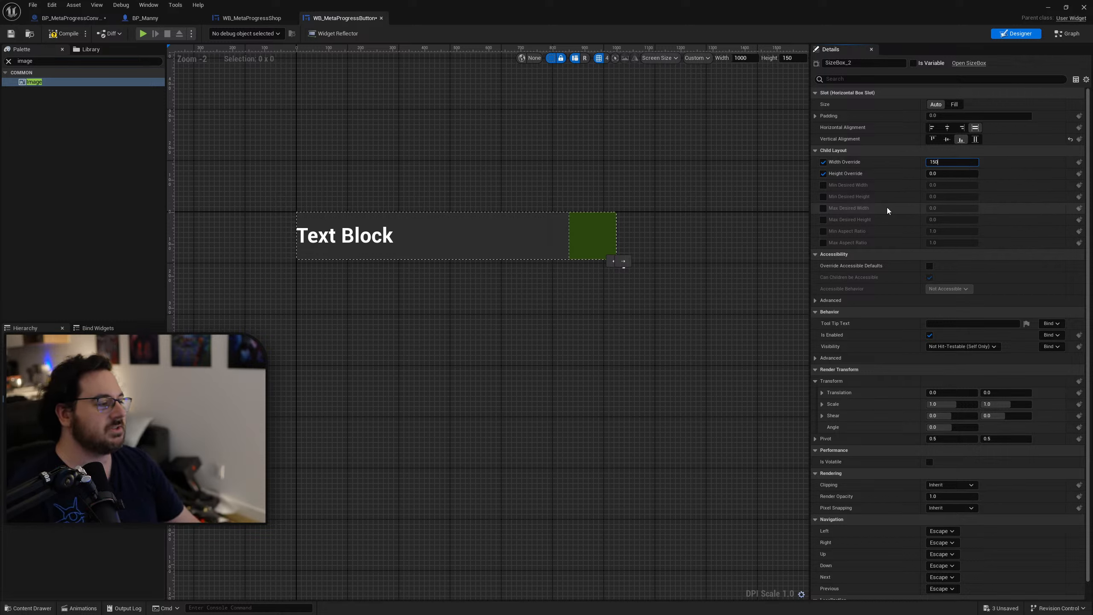
key(ctrl+a)
text(7)
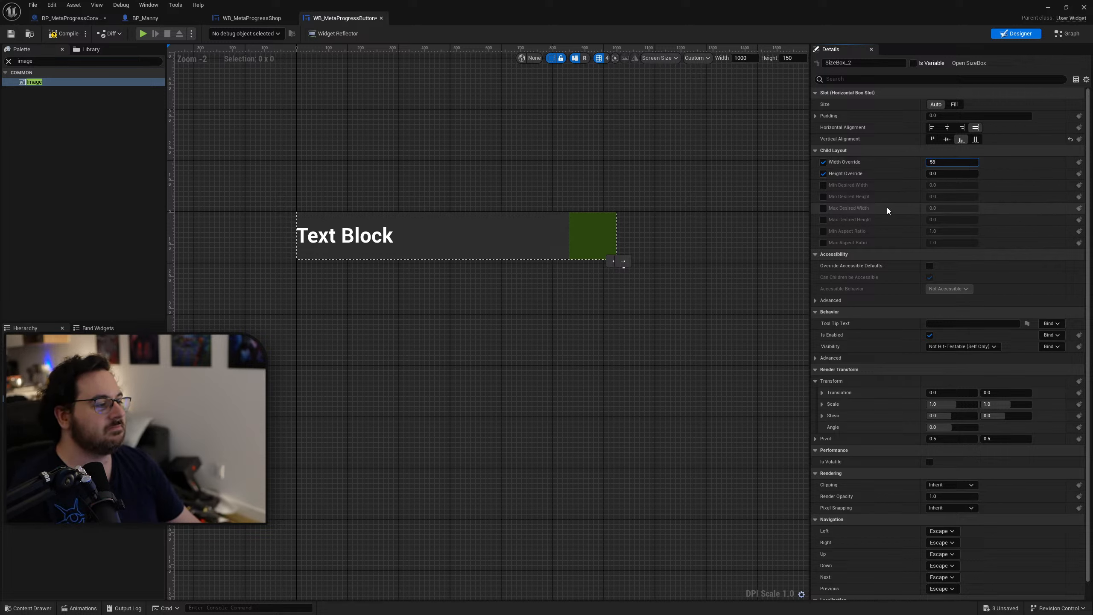
text(5)
key(Tab)
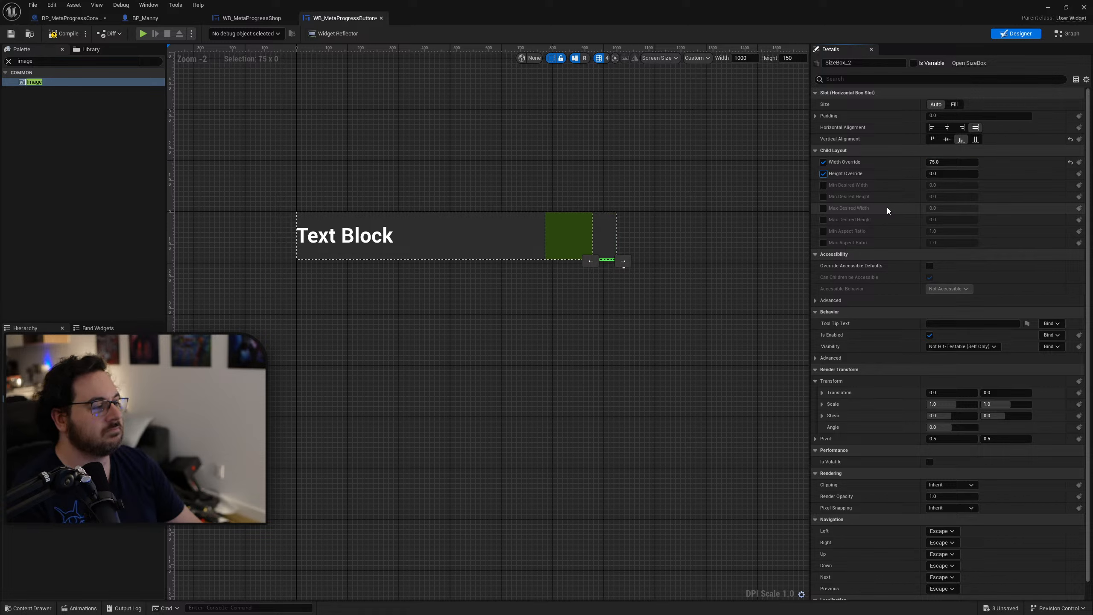
text(75)
key(Return)
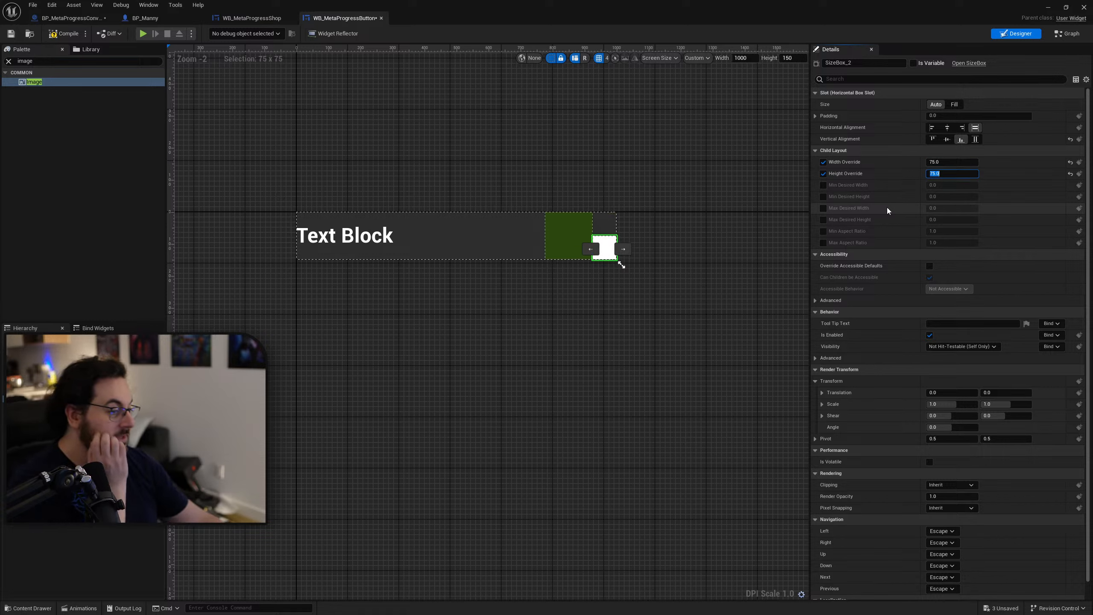
Step: Set the dark background Image's right padding to 75 so it stops short of the white square
click(35, 364)
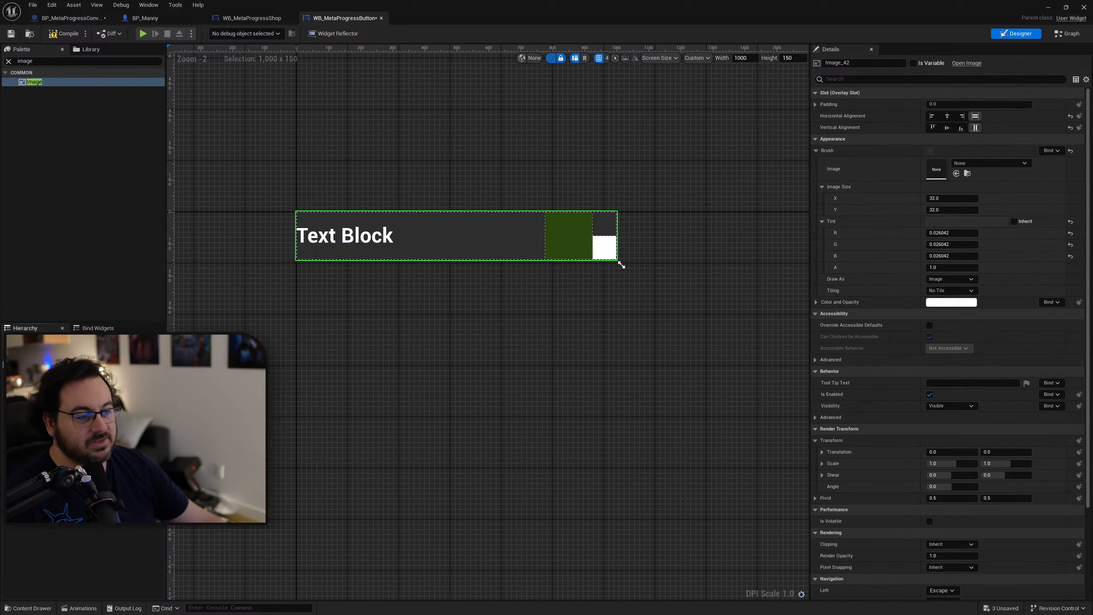
click(815, 104)
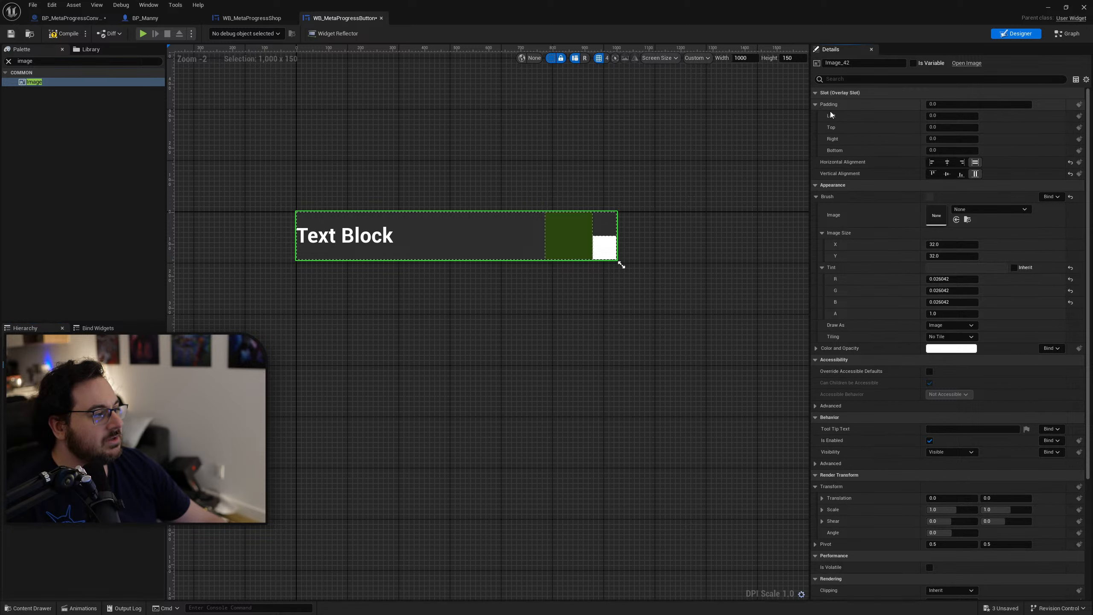
click(938, 138)
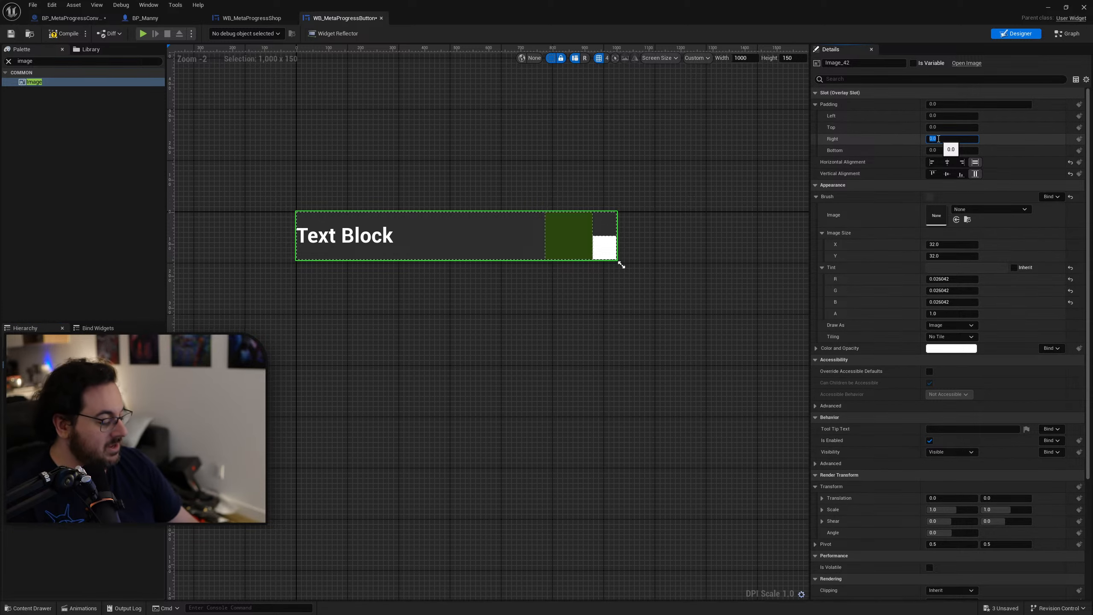
key(Return)
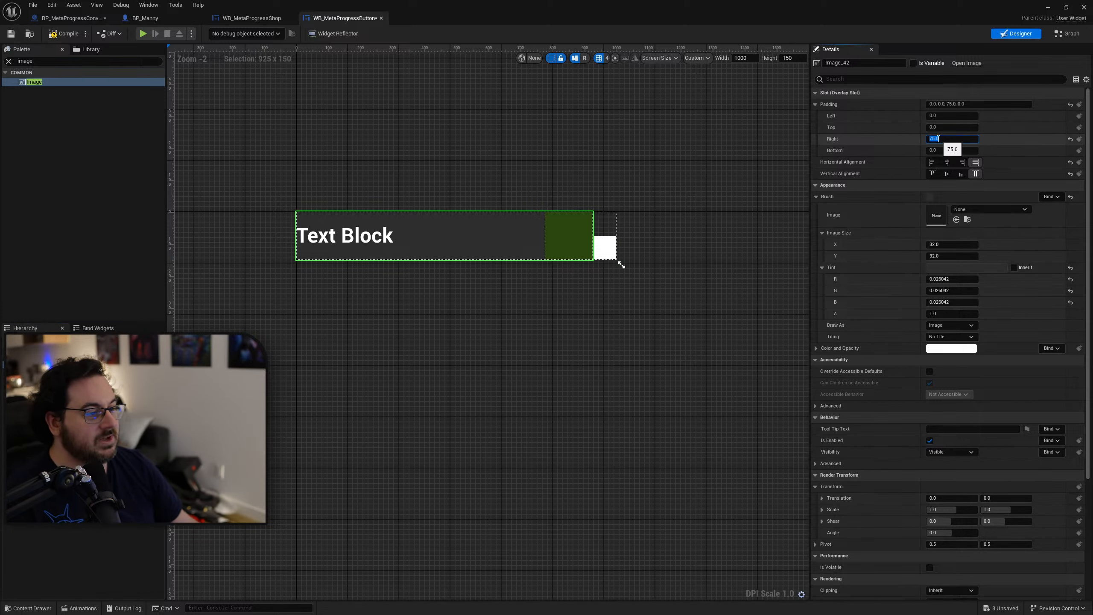
Step: Set the button widget's custom preview width to 1075
click(651, 292)
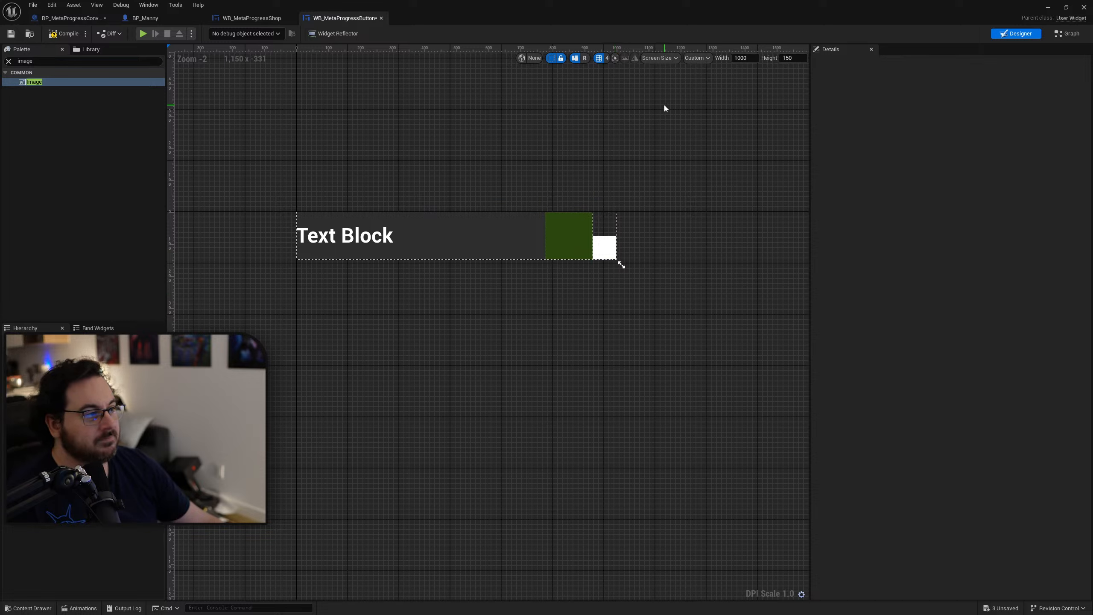
click(742, 58)
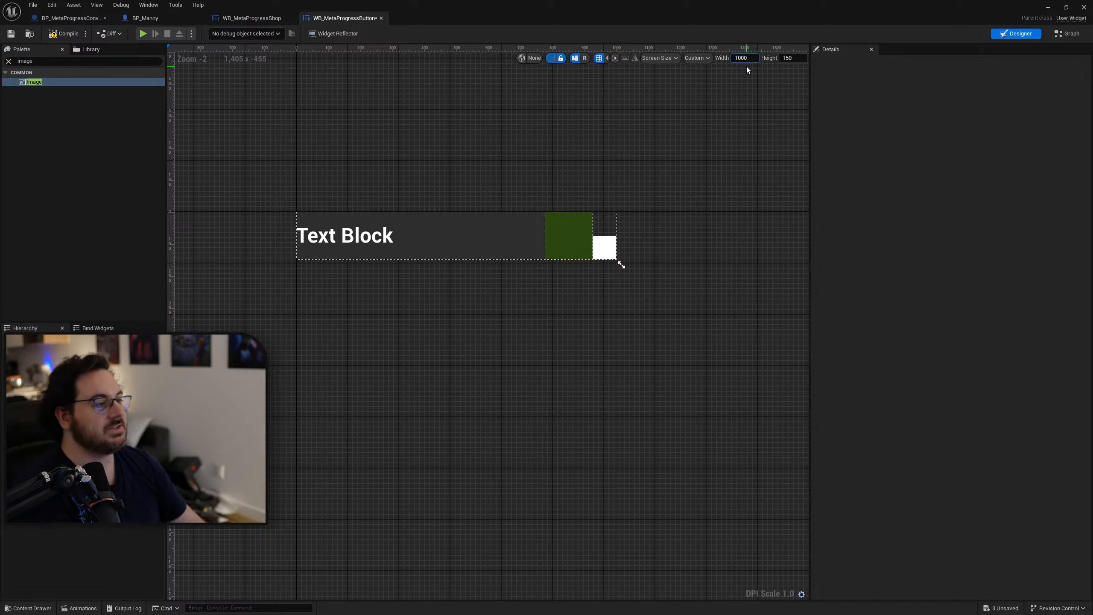
text(1075)
key(Return)
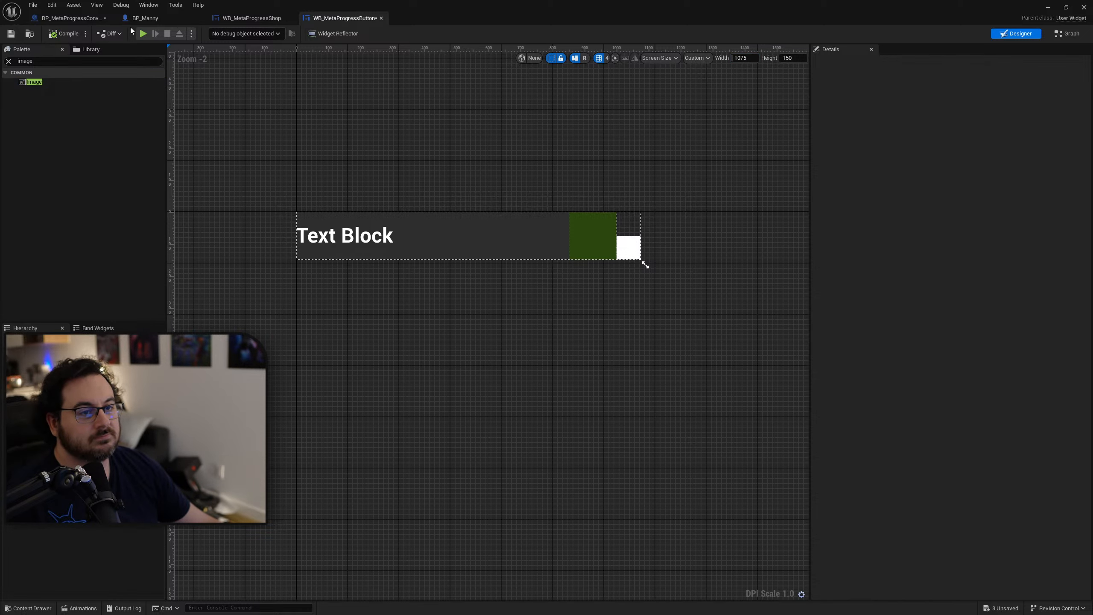
Step: In WB_MetaProgressShop, set the Size X of the Vertical Box holding the button entries to 1075
click(252, 17)
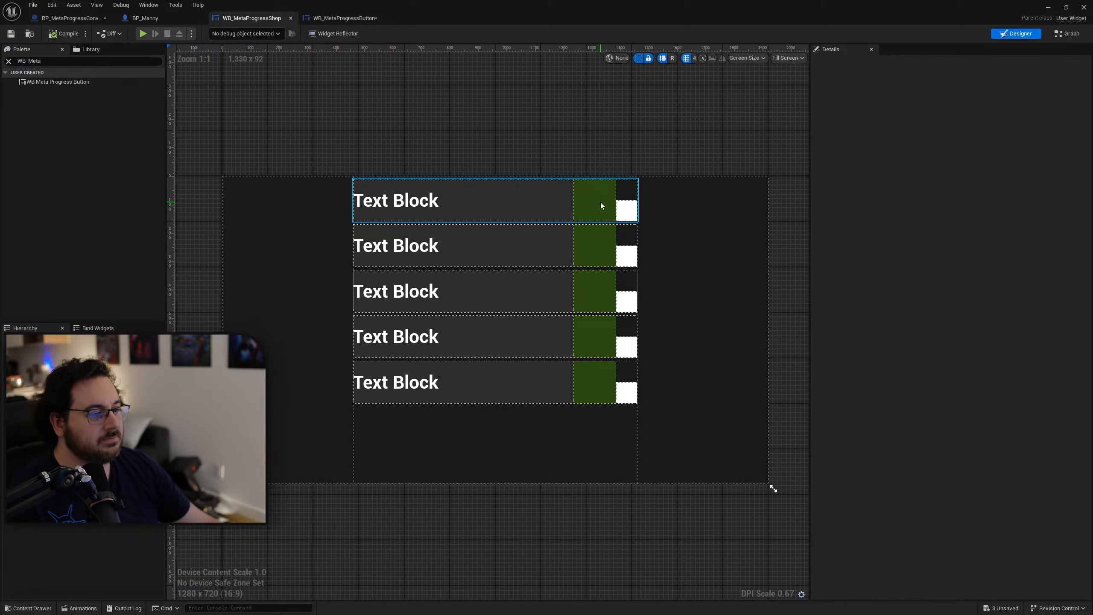
click(474, 217)
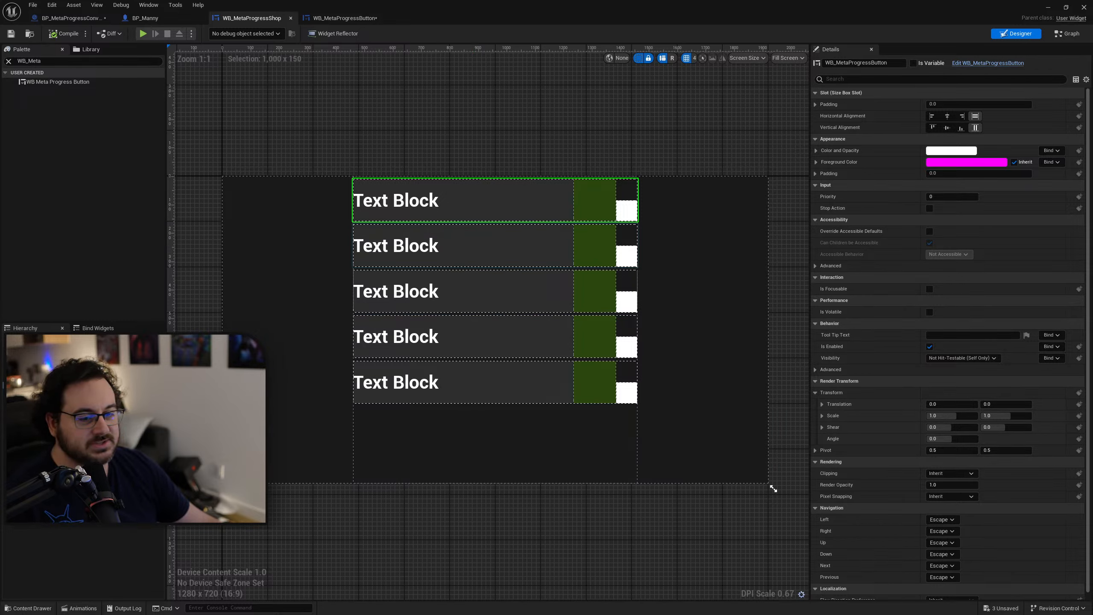
click(568, 229)
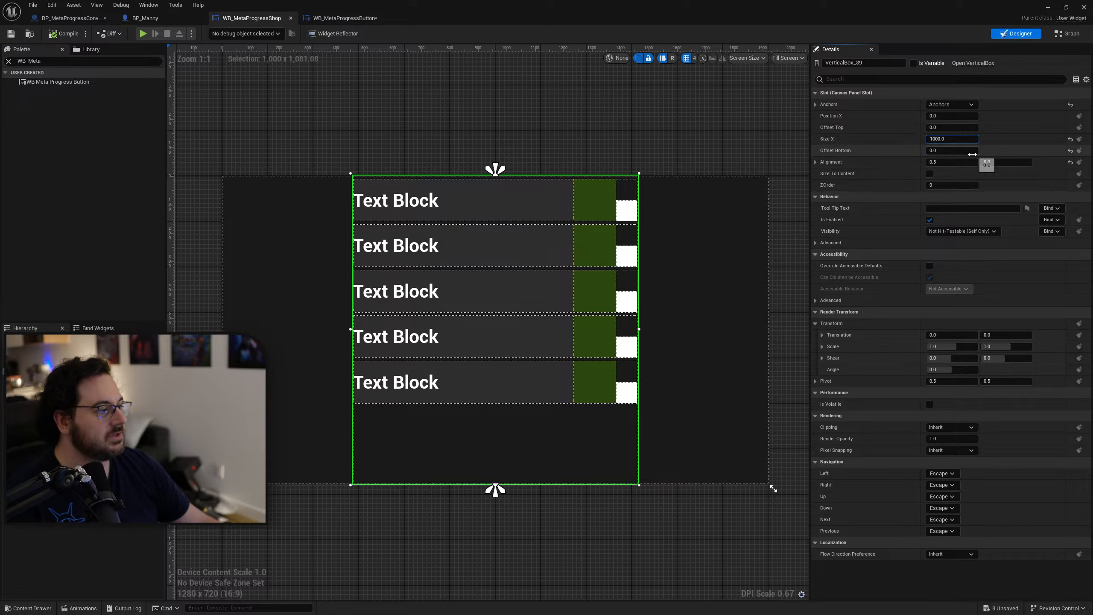
key(Delete)
key(Delete)
text(75)
key(Return)
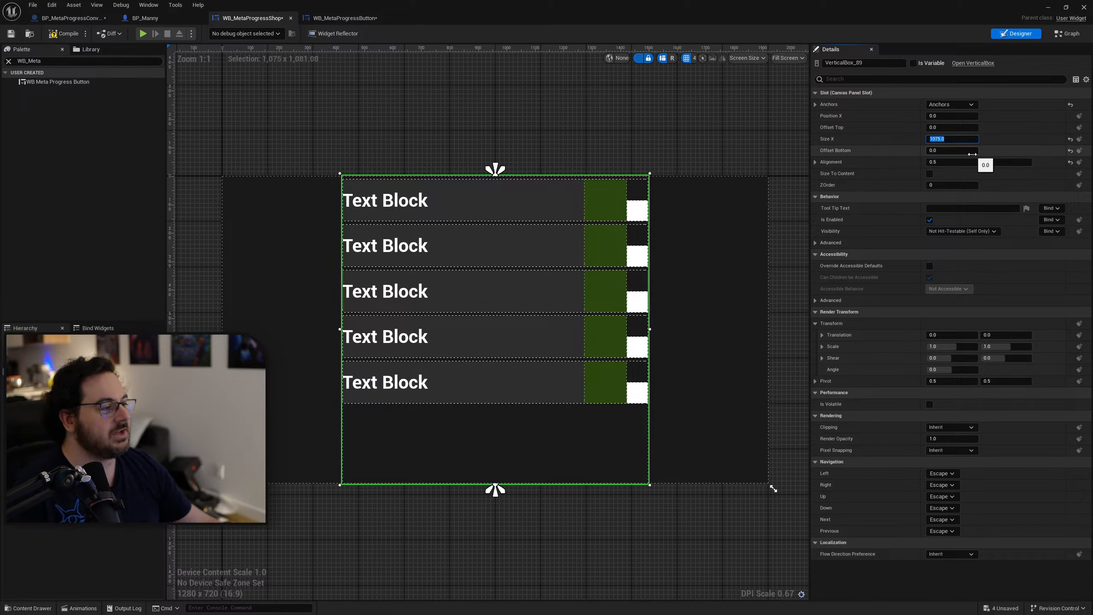
Step: Set the Vertical Box's Position X to 37.5, half of 75, and compile the shop widget
click(897, 148)
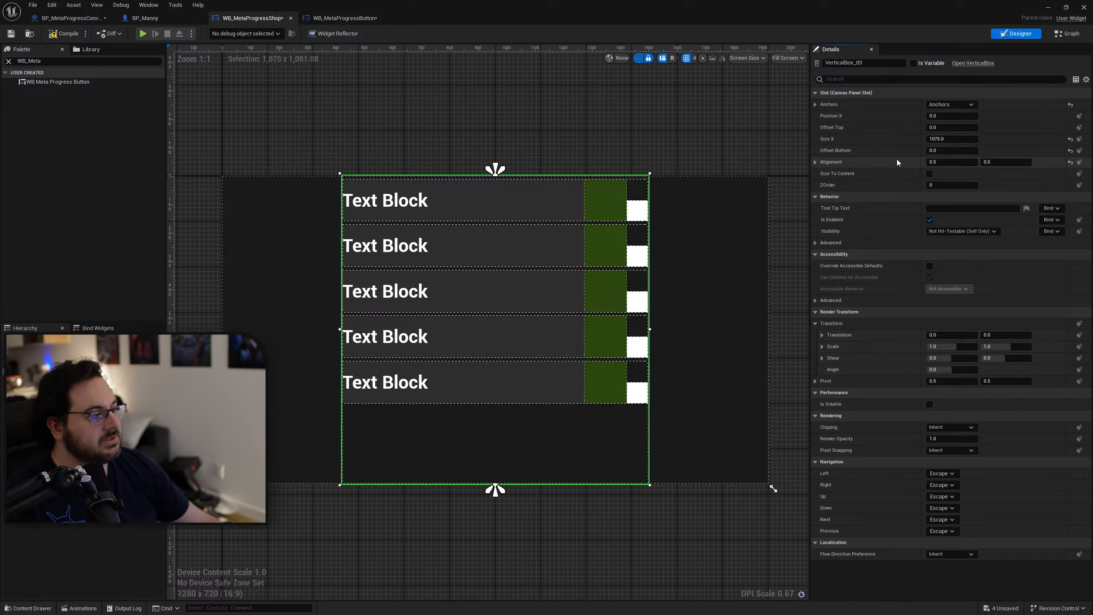
click(814, 165)
click(815, 165)
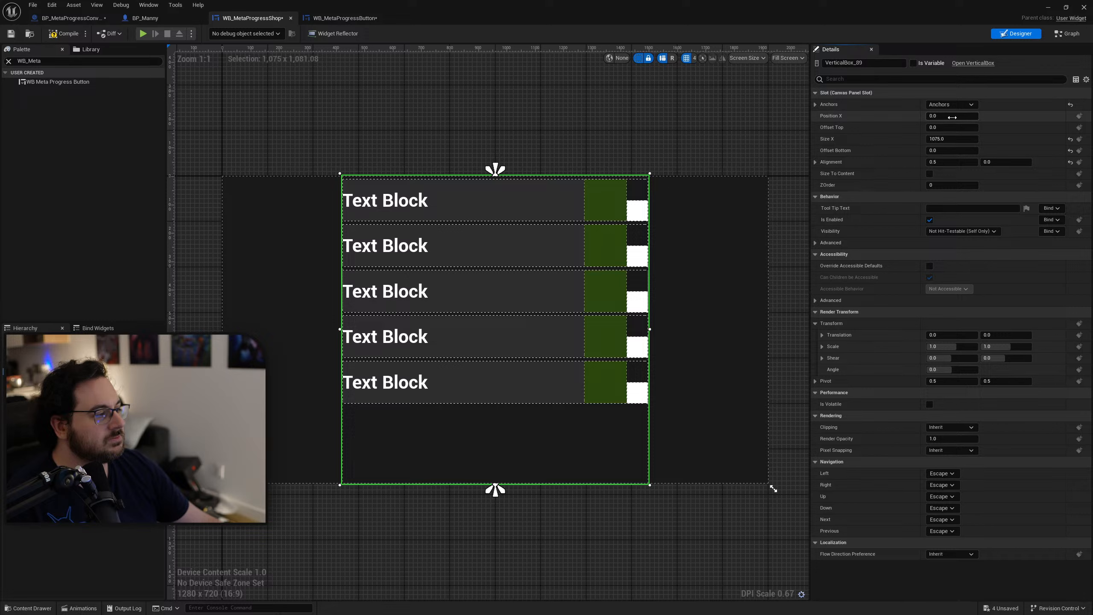
click(952, 116)
text(75)
key(Return)
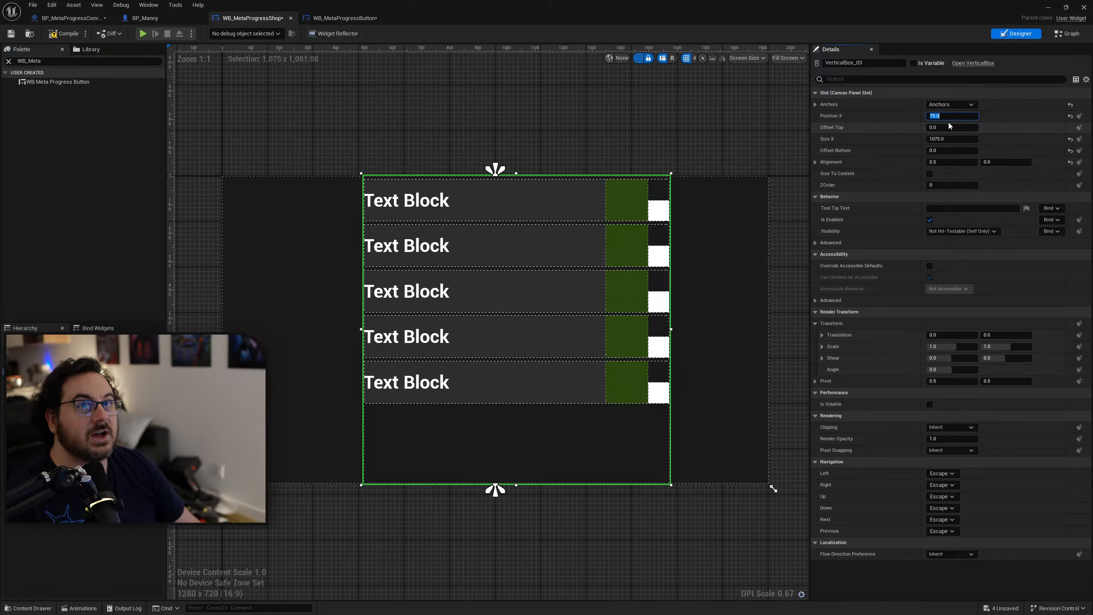
key(Escape)
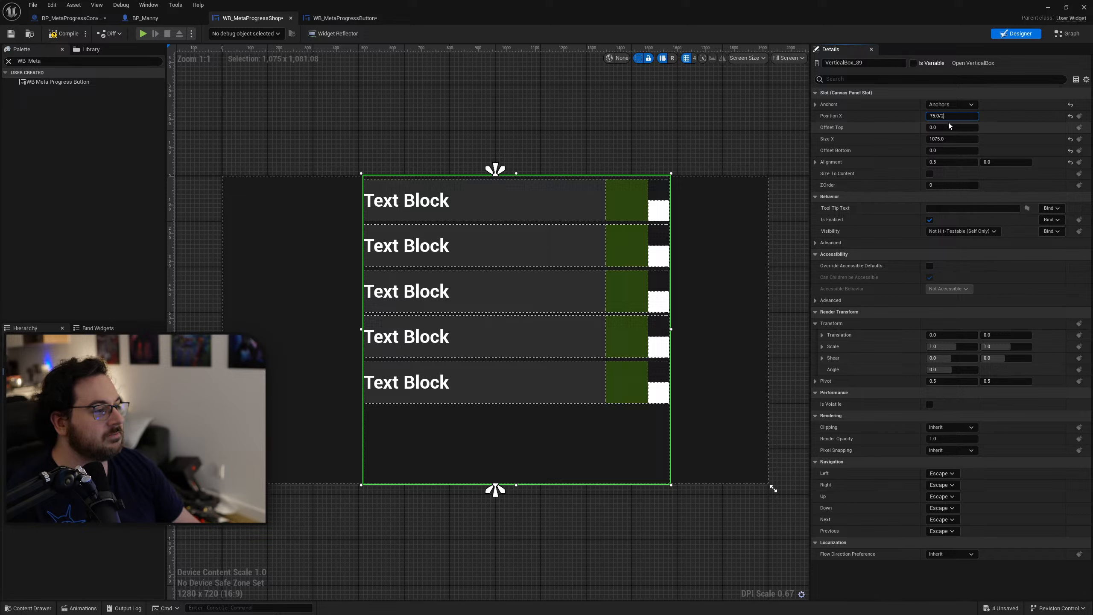
key(Return)
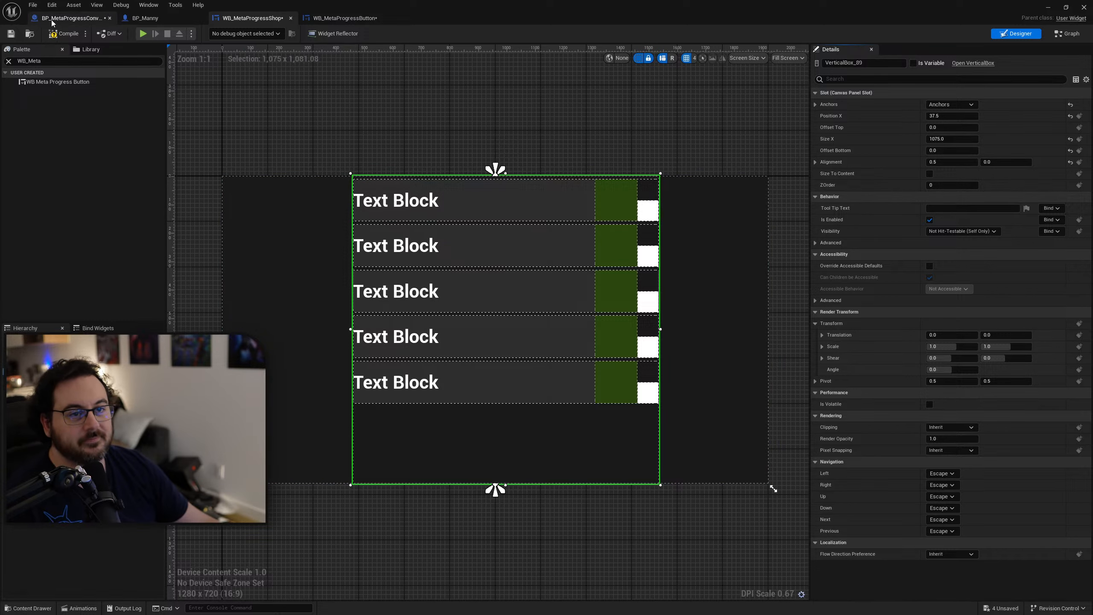
click(64, 34)
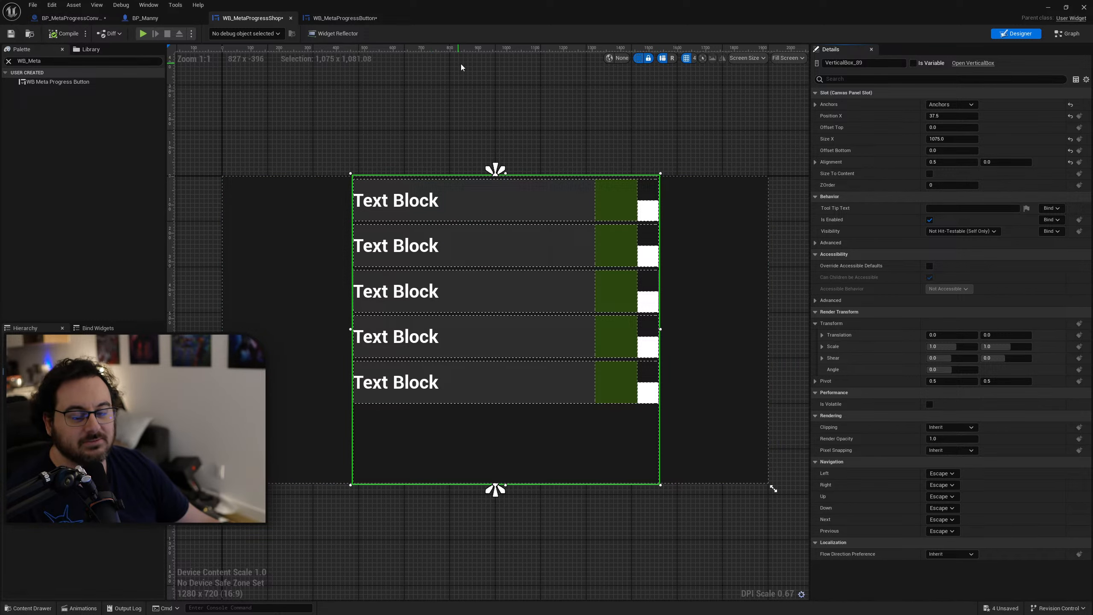
Step: Return to WB_MetaProgressButton, select the green Image, and search the widget palette for text
click(344, 18)
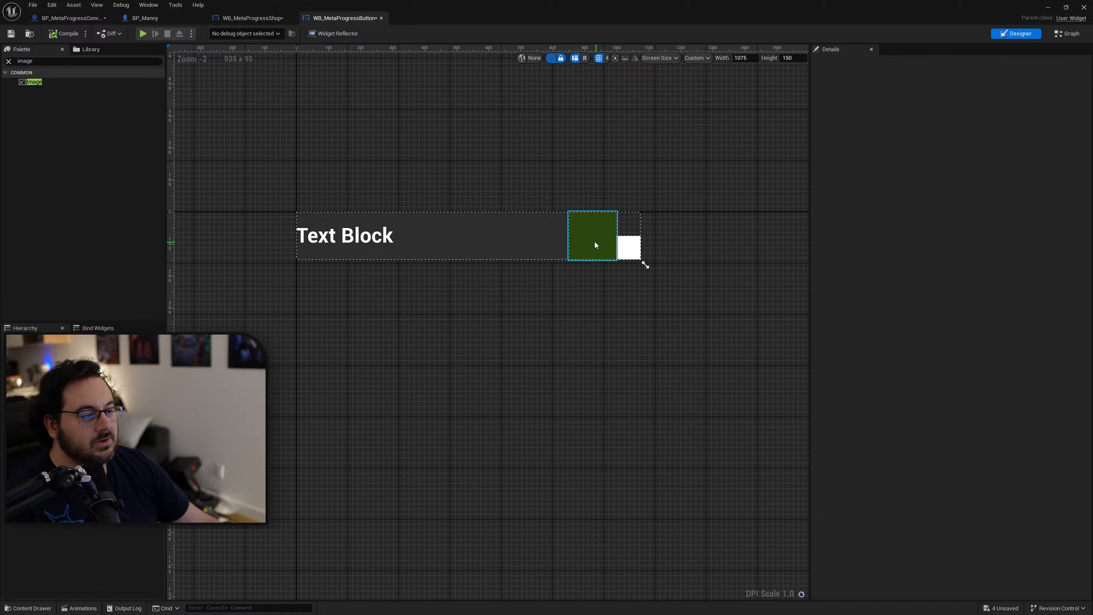
click(579, 219)
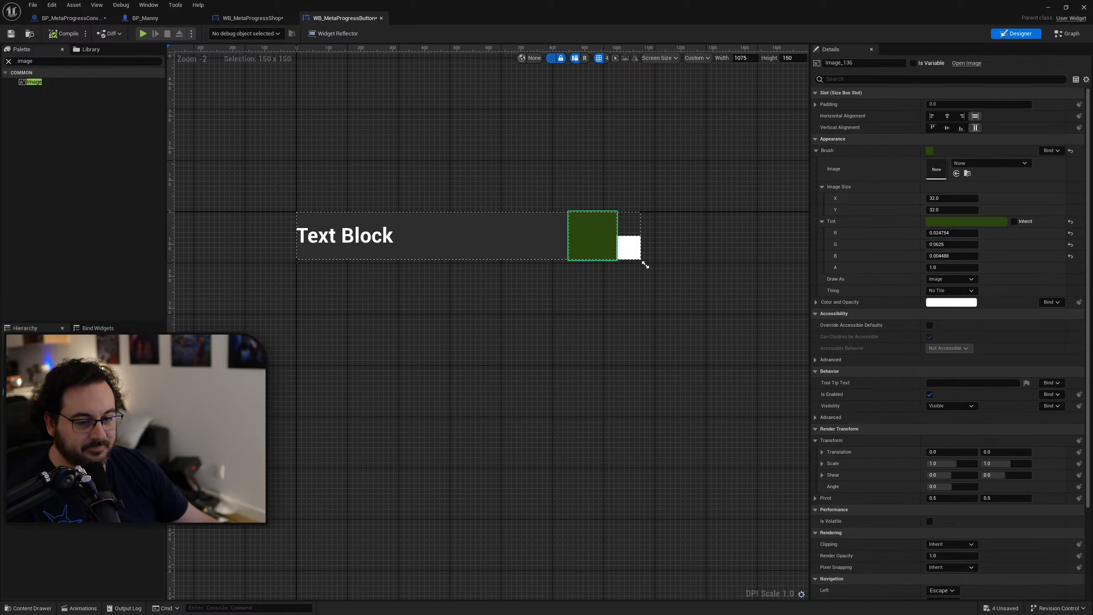
click(34, 62)
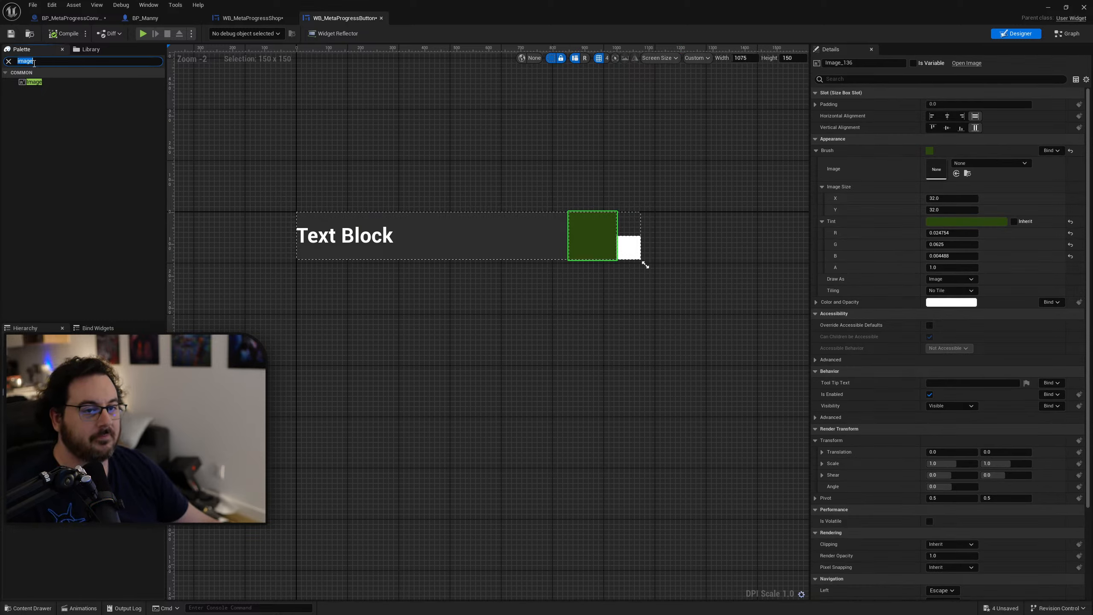
key(BackSpace)
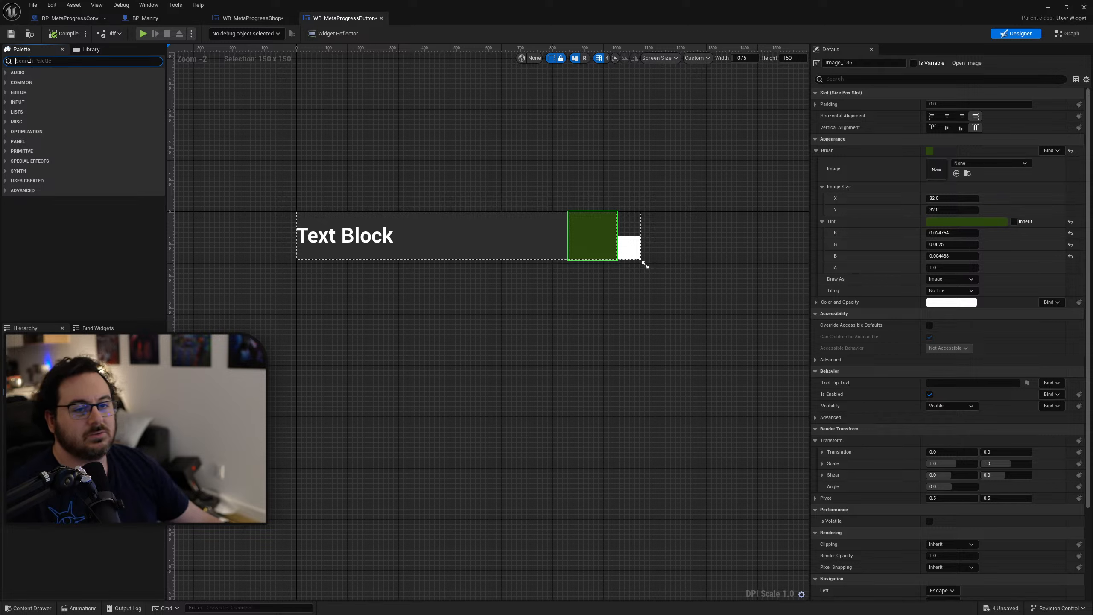
text(twe)
key(BackSpace)
key(BackSpace)
text(ext)
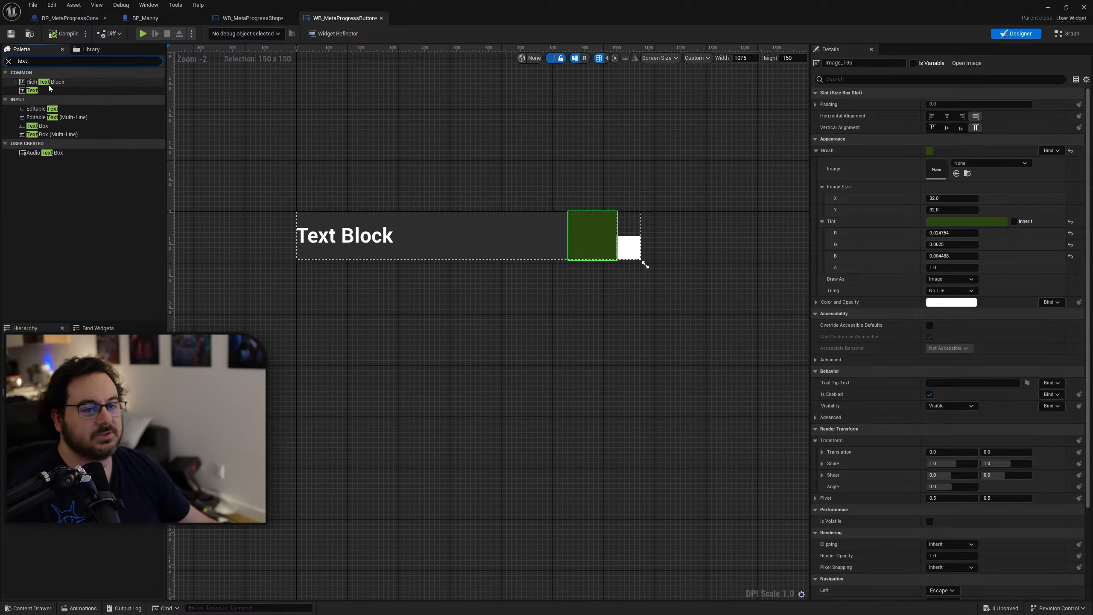
Step: Try to add a Text widget to the Horizontal Box beside the green square, and undo the insertion
drag(53, 91, 76, 388)
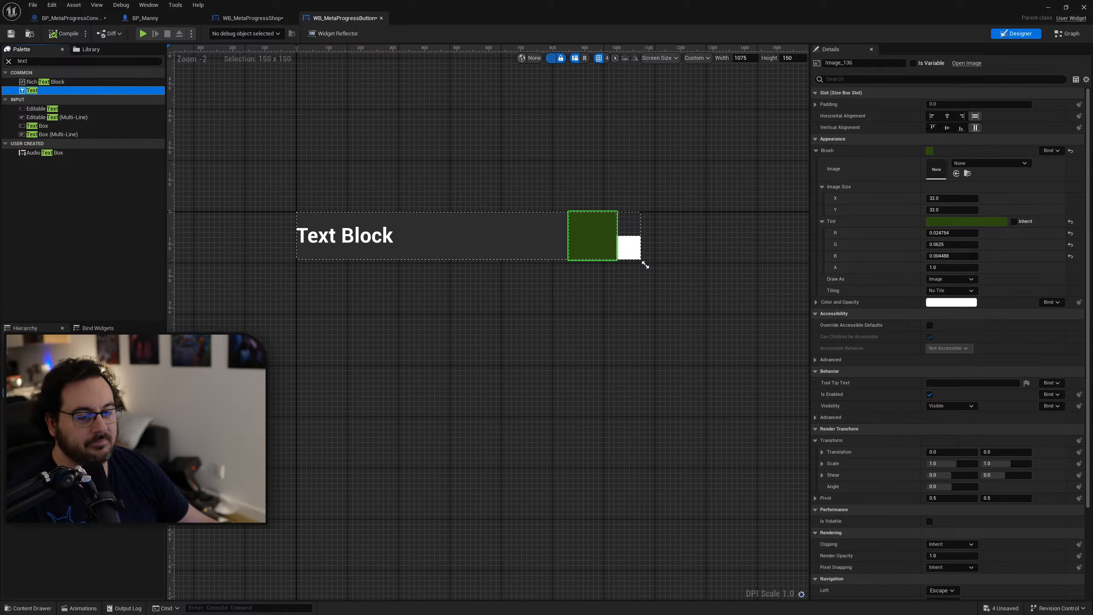
drag(646, 265, 646, 265)
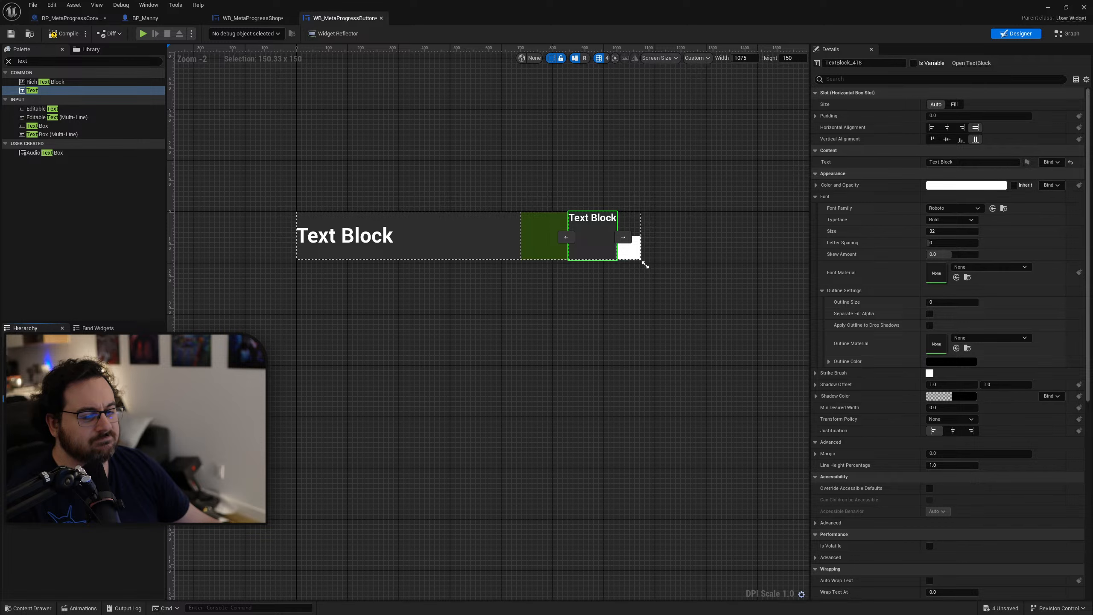
key(ctrl+z)
click(75, 399)
key(Delete)
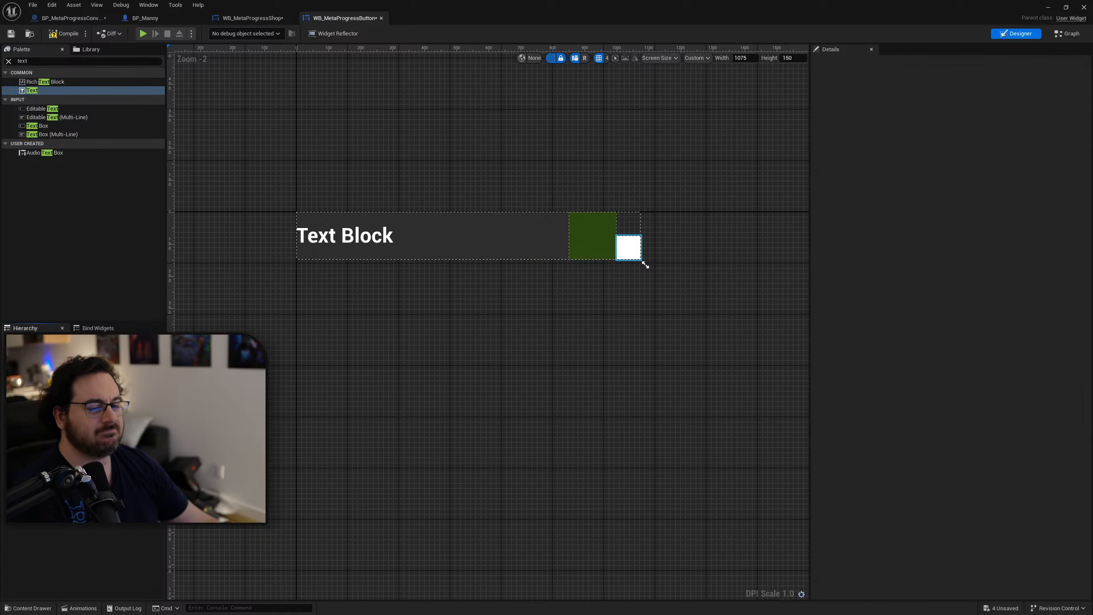
key(ctrl+z)
key(ctrl+z)
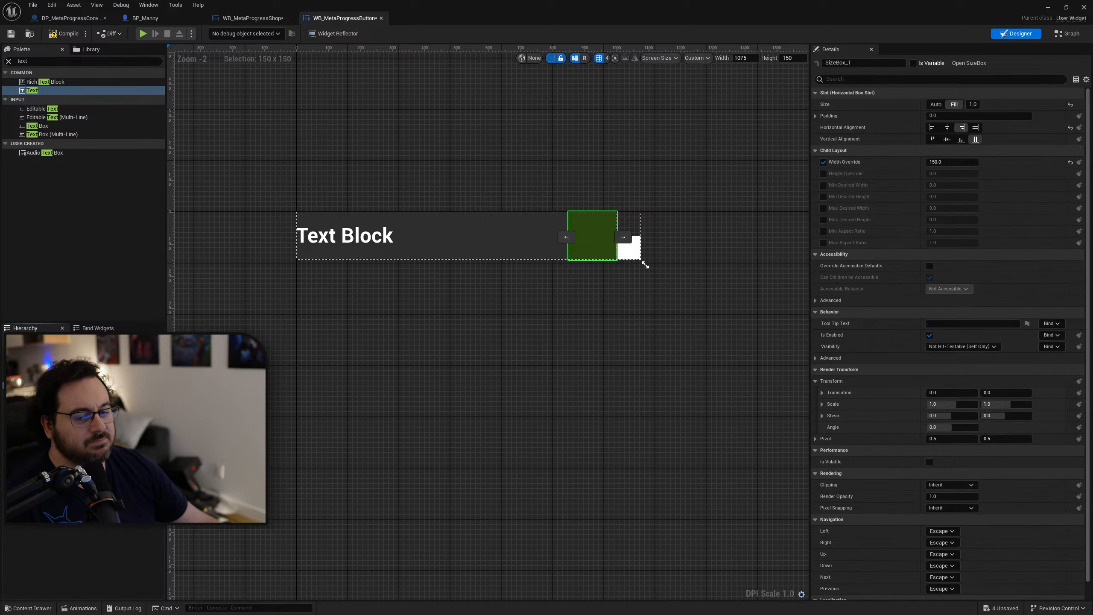
Step: Wrap the green Image's Size Box with an Overlay
click(76, 392)
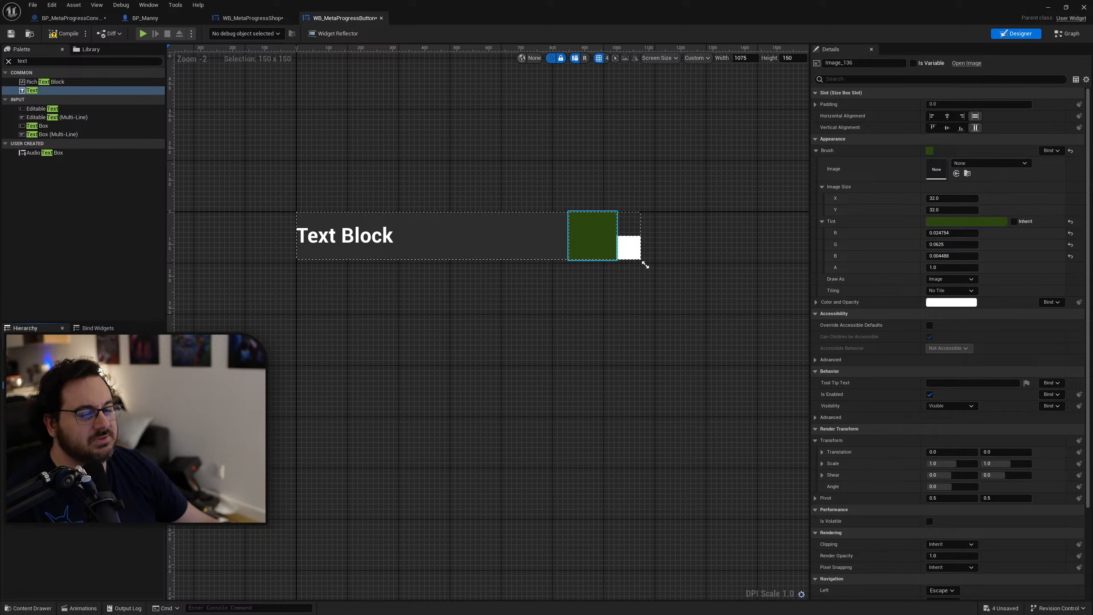
click(76, 386)
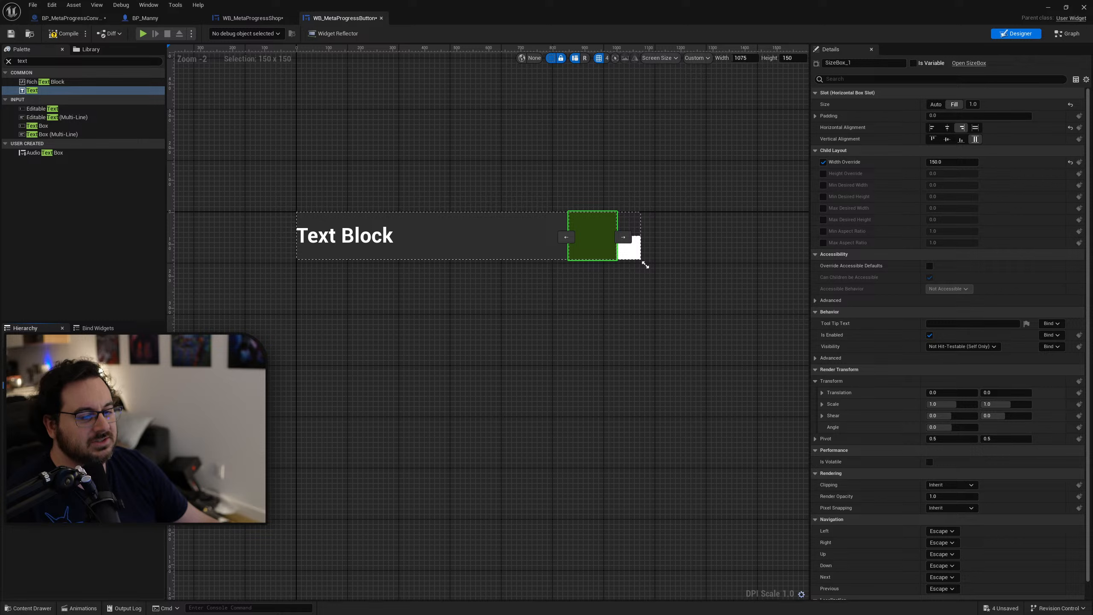
click(75, 393)
click(75, 385)
right_click(76, 386)
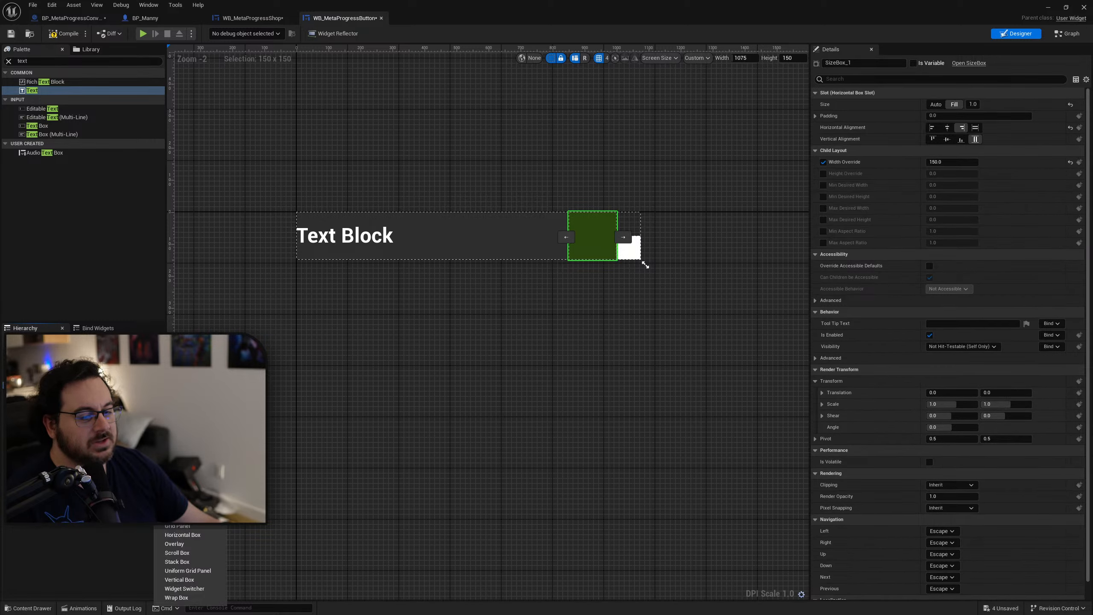
mouse_move(114, 463)
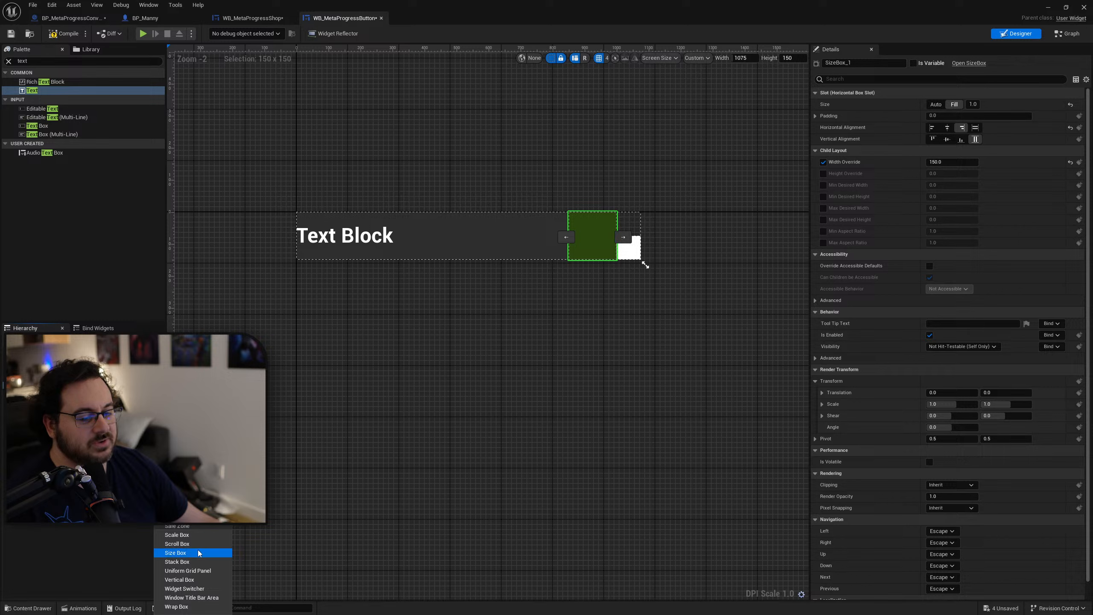
click(177, 508)
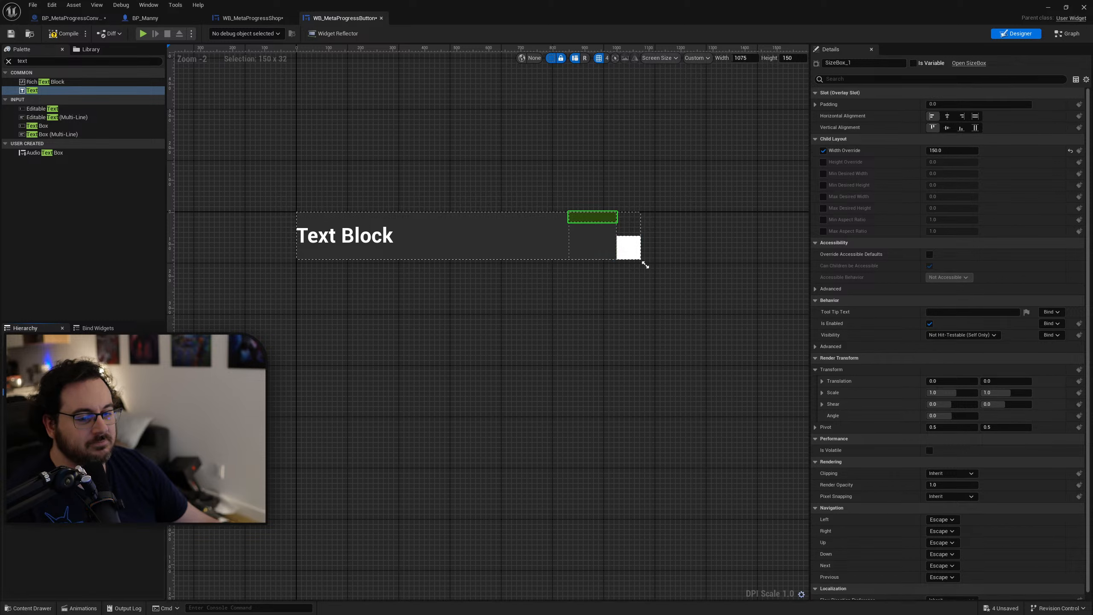
Step: Add a vertically centered Text widget to the Overlay, and make the green square's Size Box fill the Overlay vertically
drag(52, 92, 76, 137)
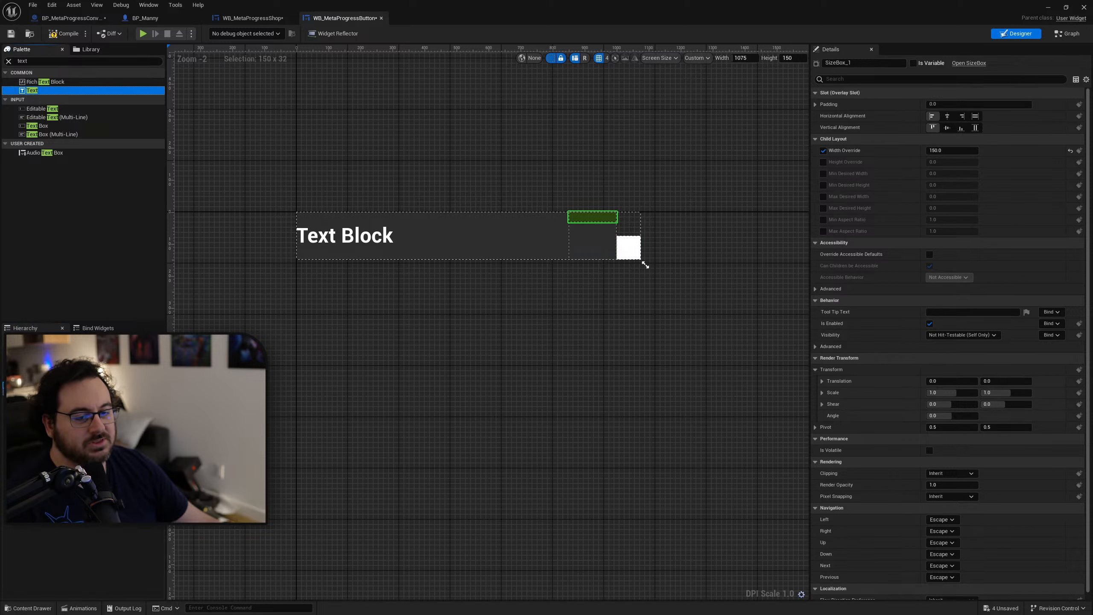
drag(76, 385, 76, 386)
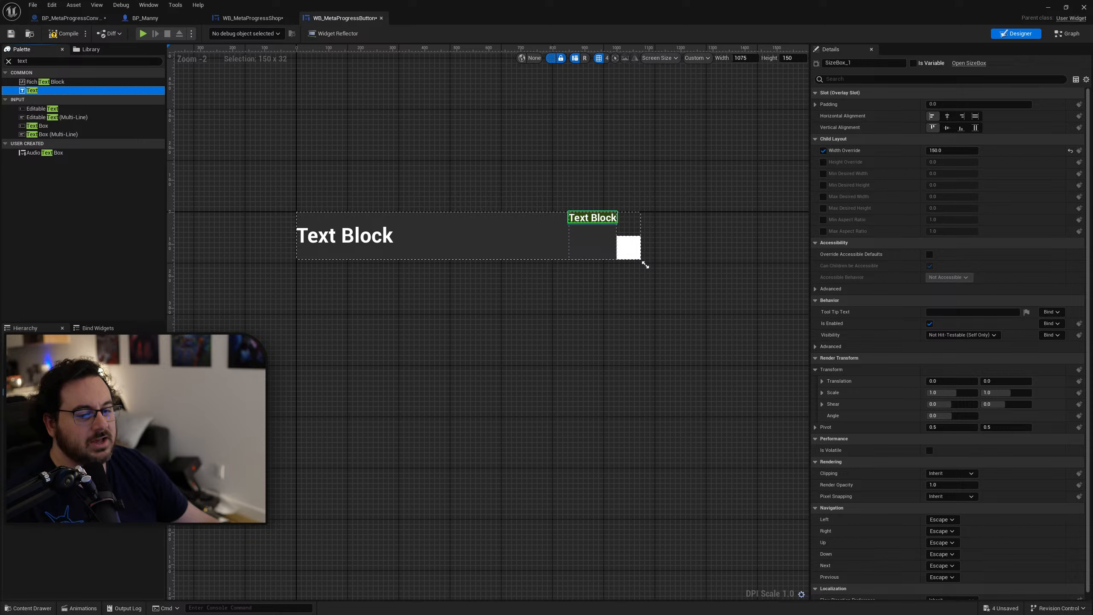
click(75, 406)
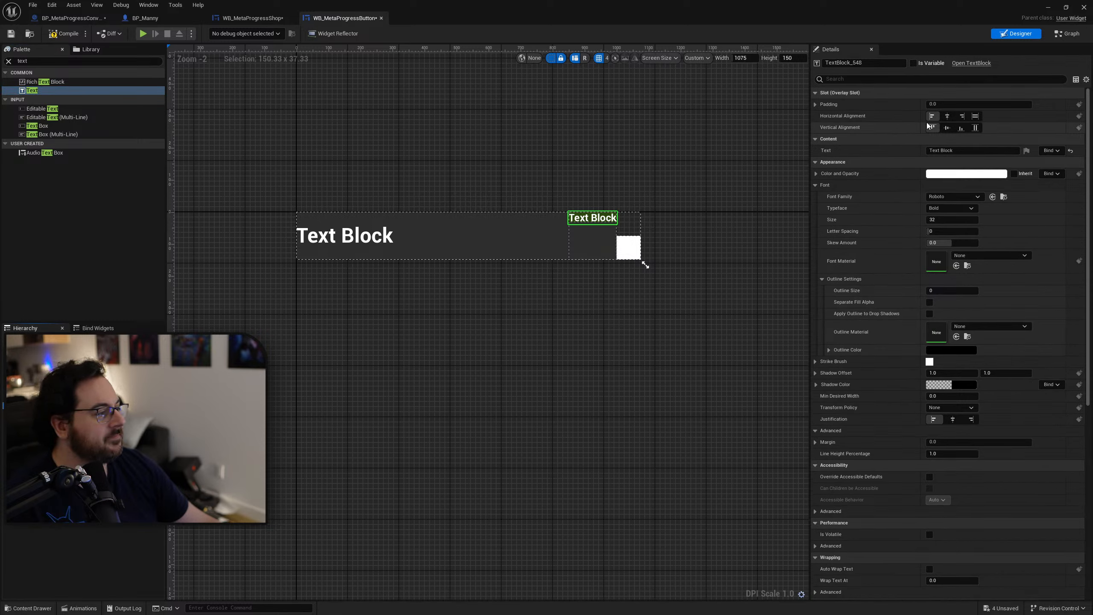
click(948, 127)
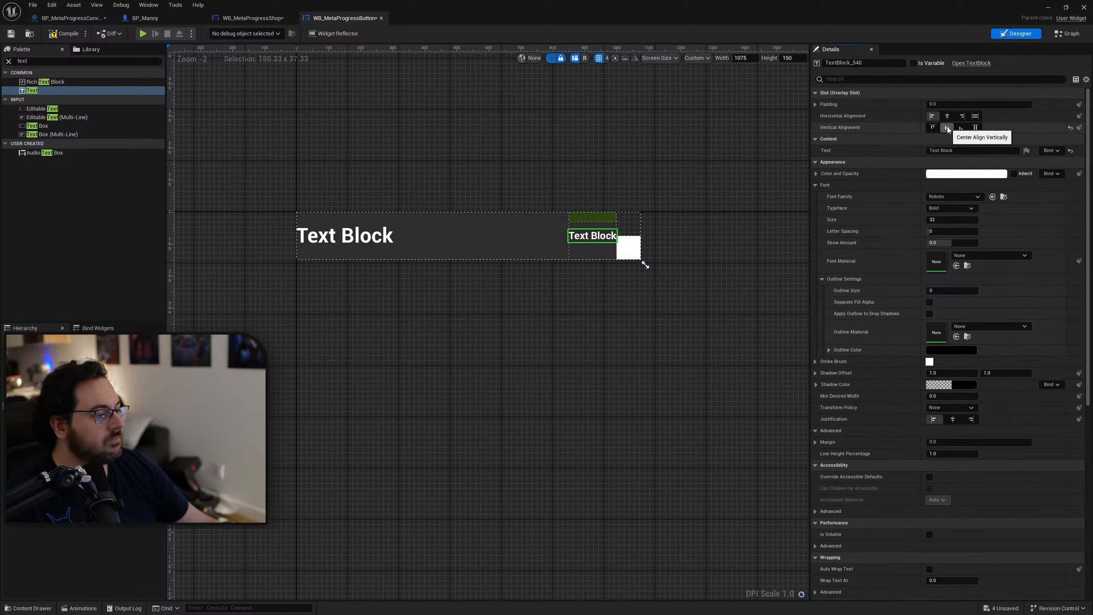
click(76, 392)
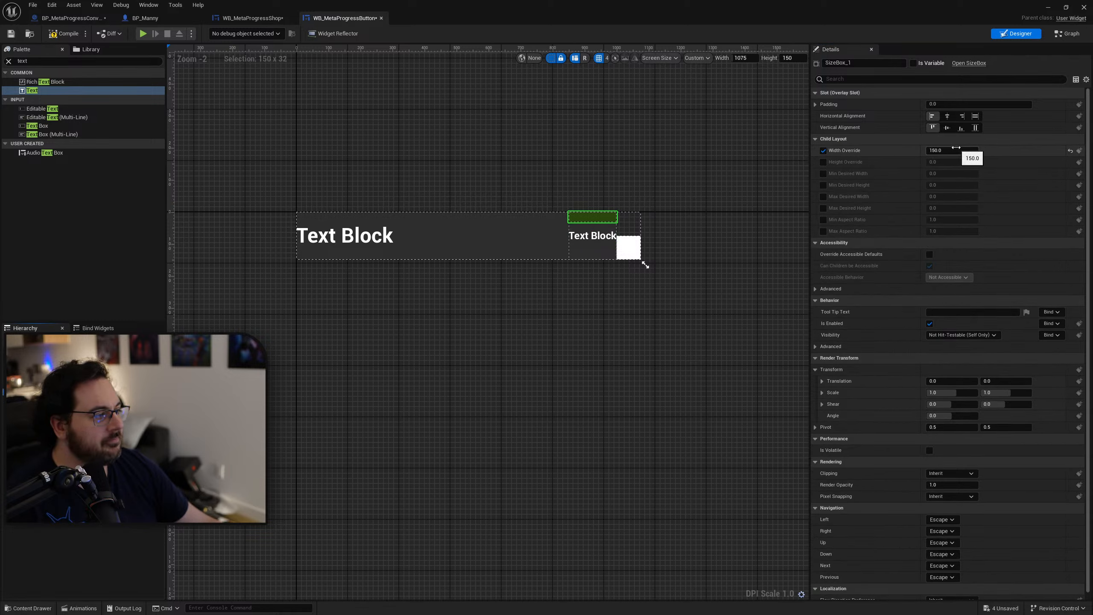
click(975, 127)
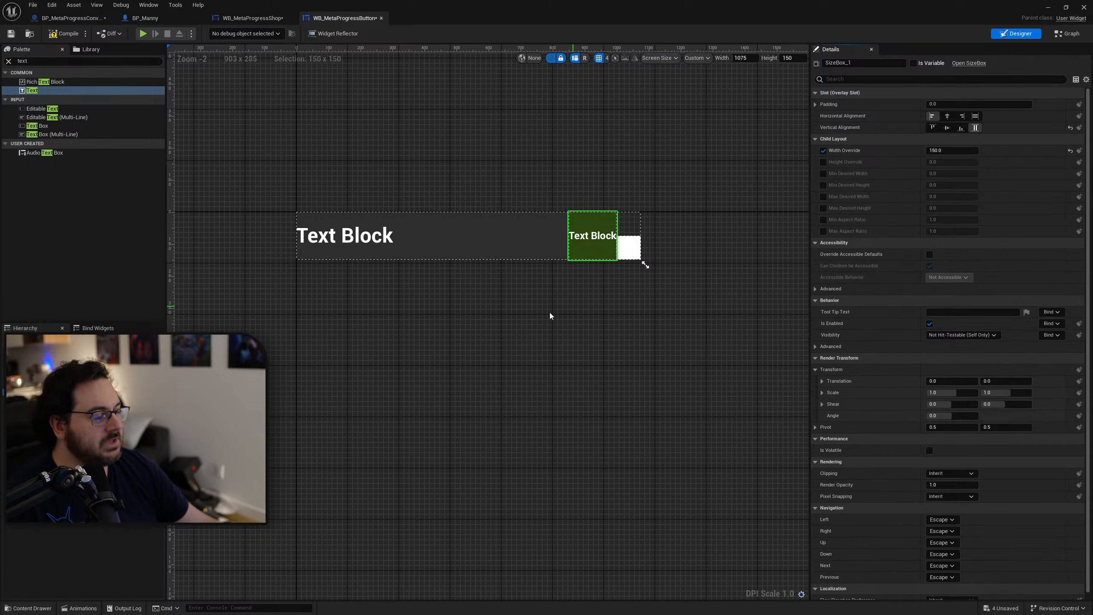
Step: Set the text of the Text Block over the green square to 88
click(76, 399)
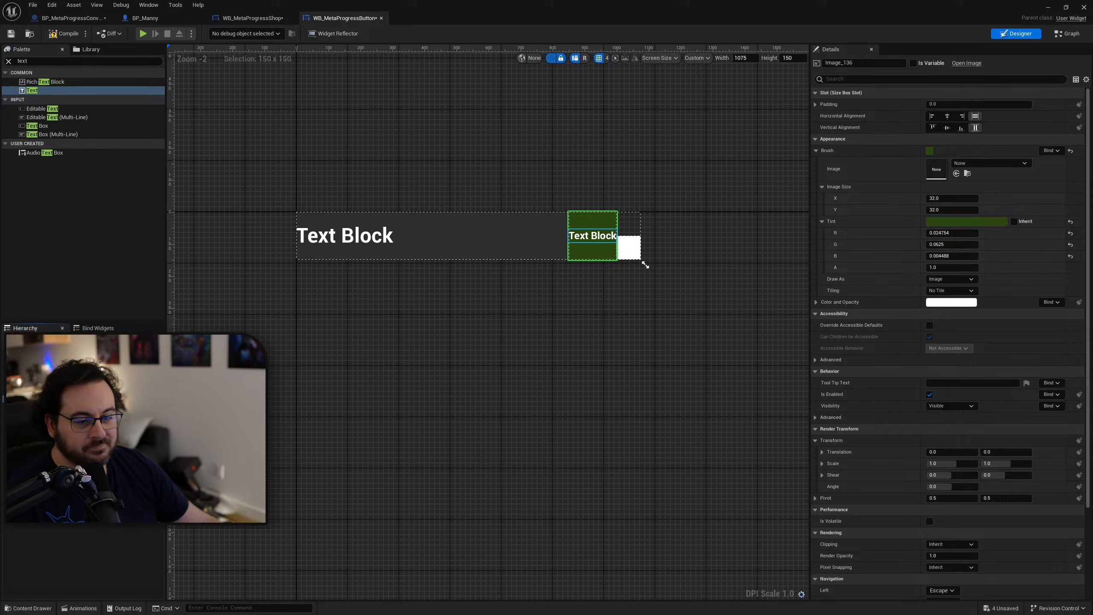
click(76, 406)
double_click(971, 151)
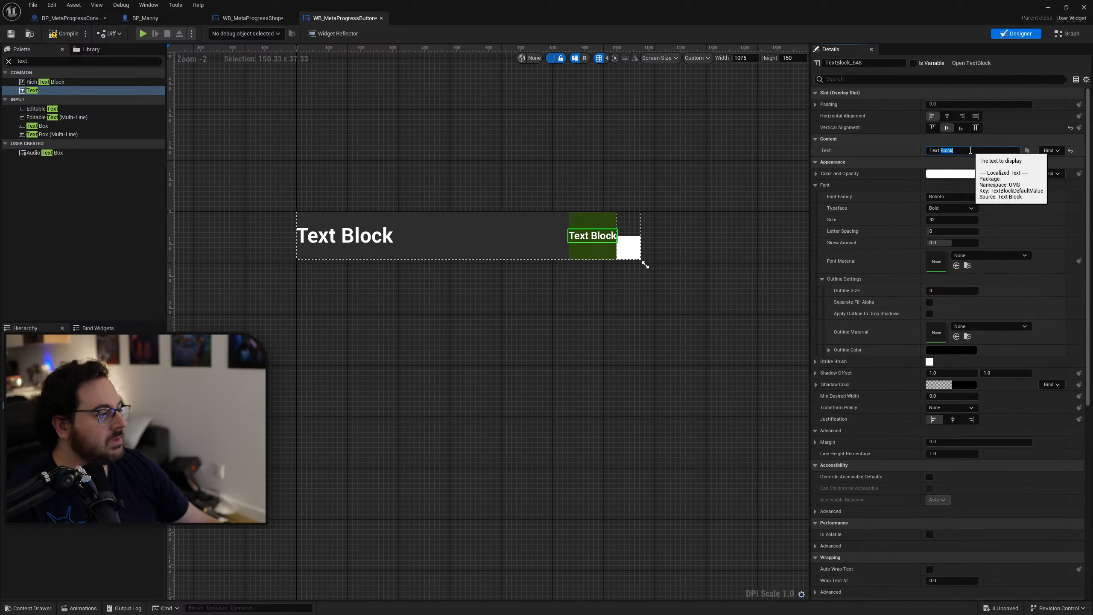
key(ctrl+a)
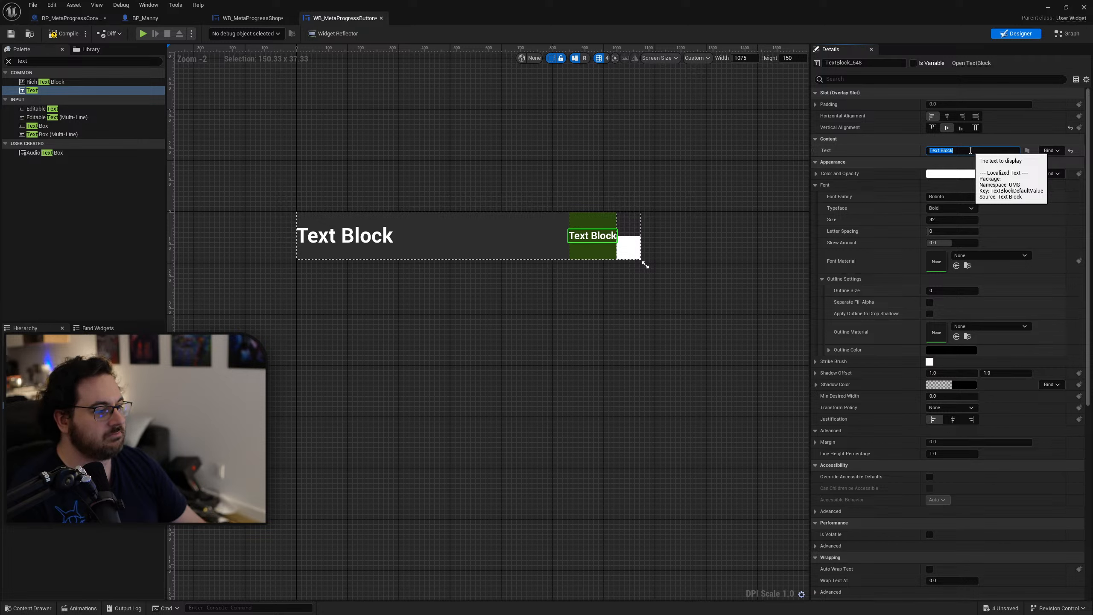
text(88)
key(Return)
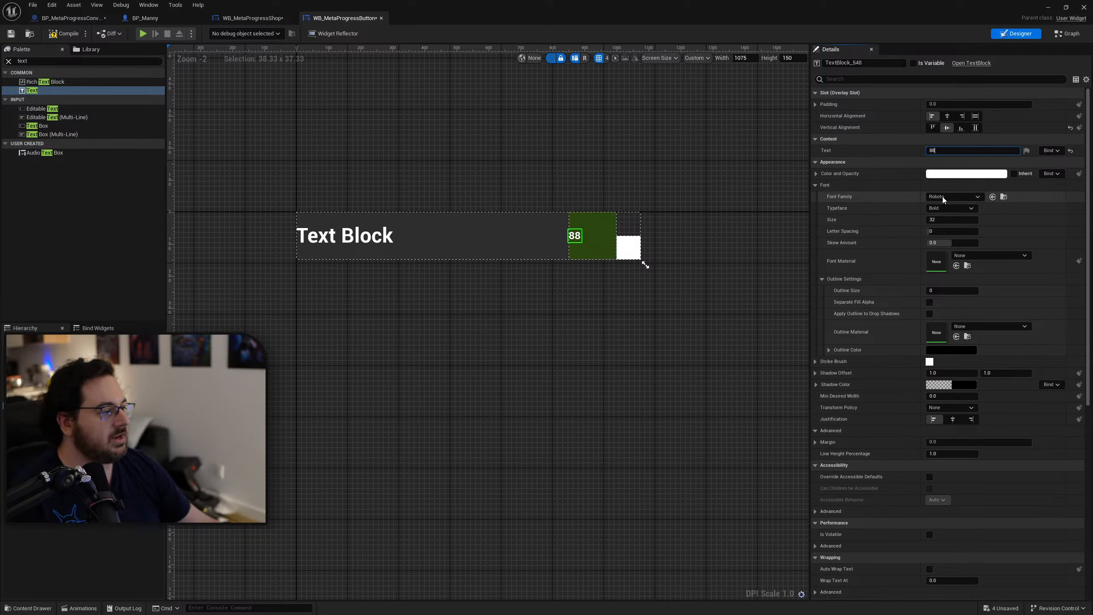
Step: Set the 88 text's font size to 104 and center it horizontally in the Overlay
click(952, 219)
text(448)
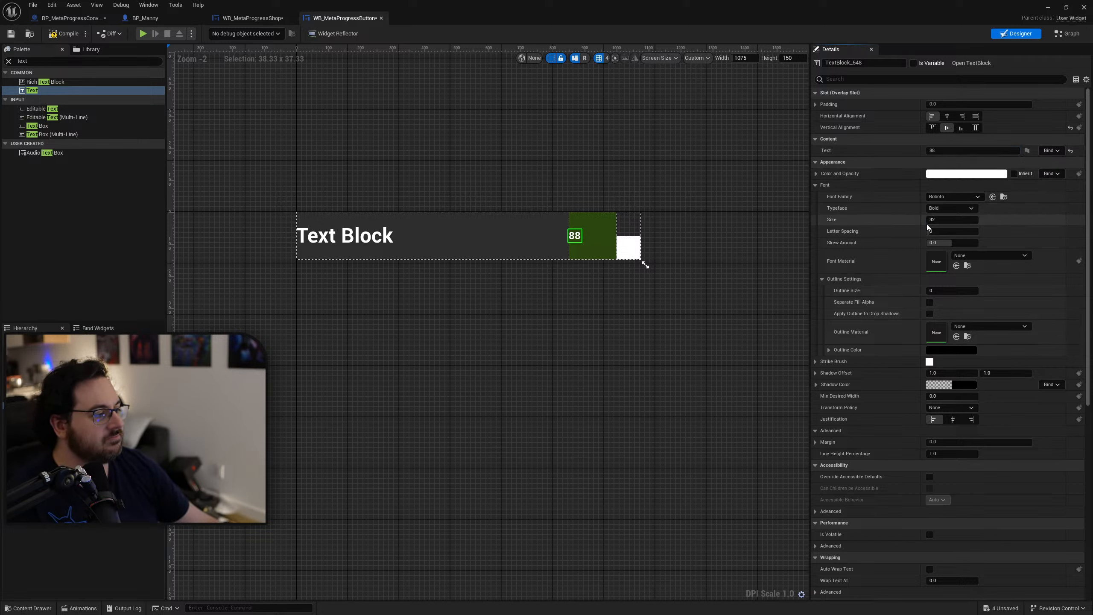
key(Return)
text(104)
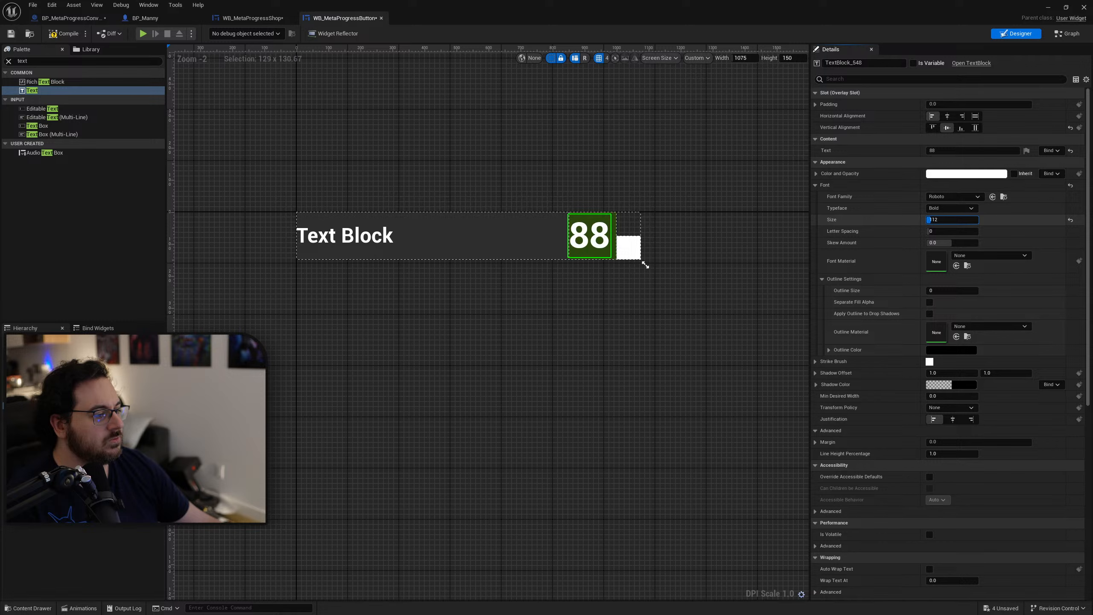
key(Return)
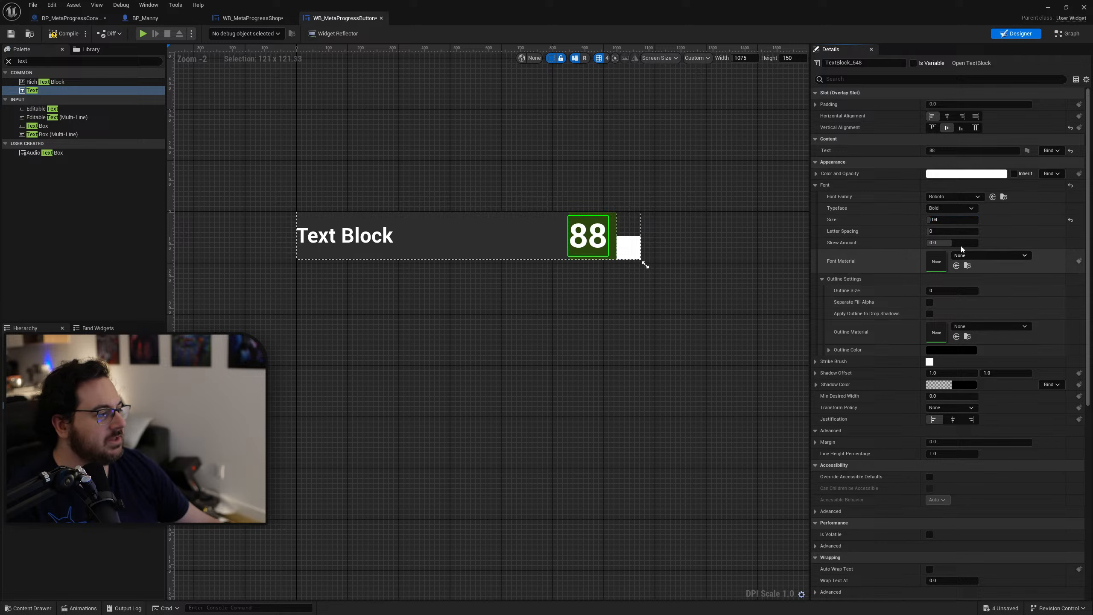
click(953, 118)
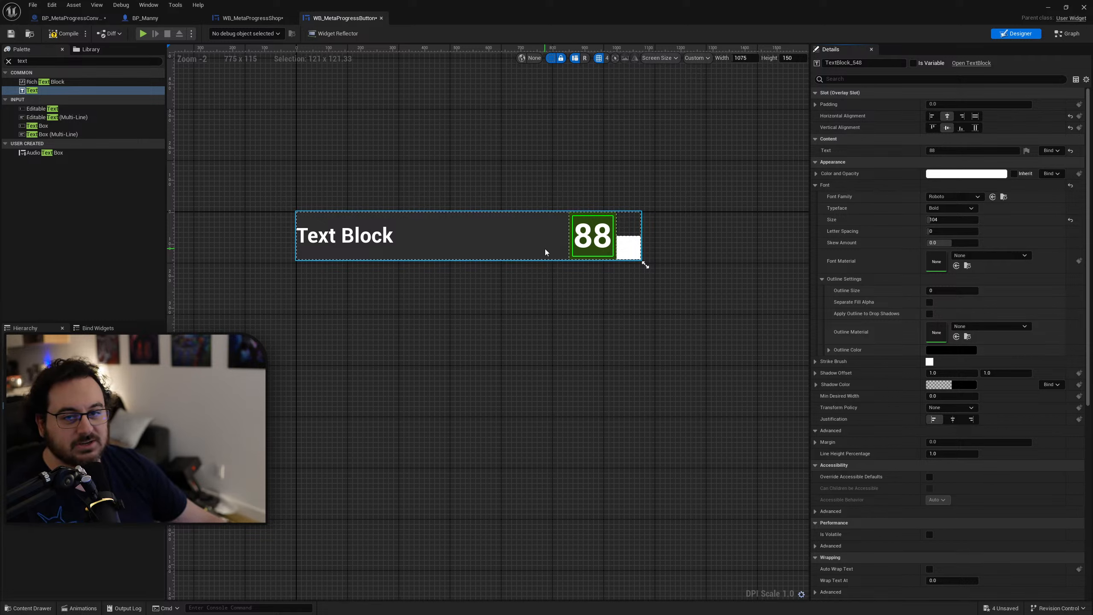
Step: Wrap the Size Box of the small white Image with an Overlay
click(624, 249)
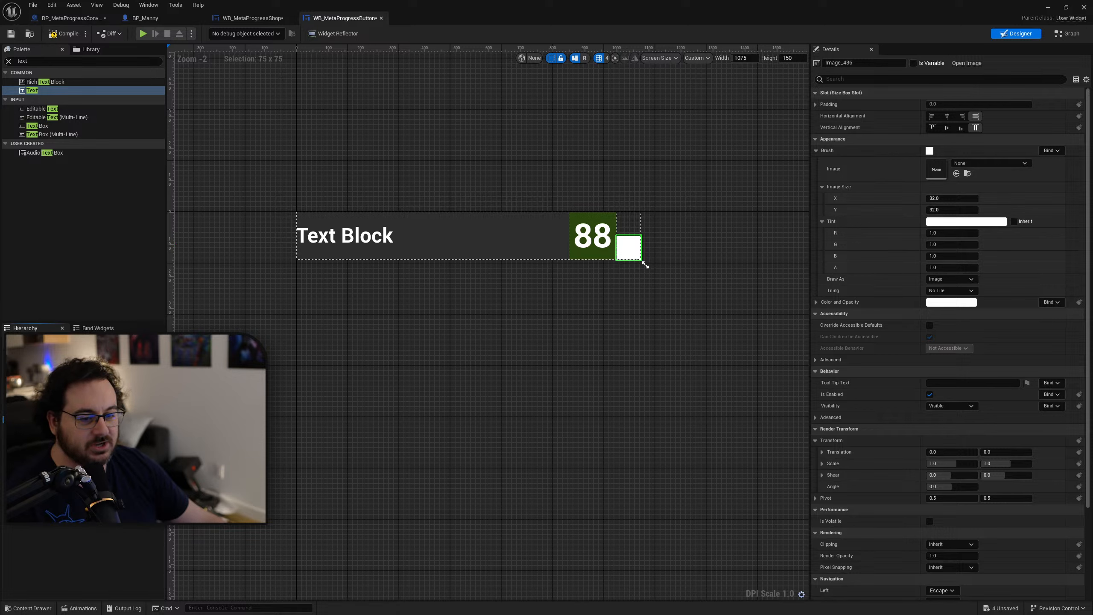
right_click(43, 412)
mouse_move(95, 509)
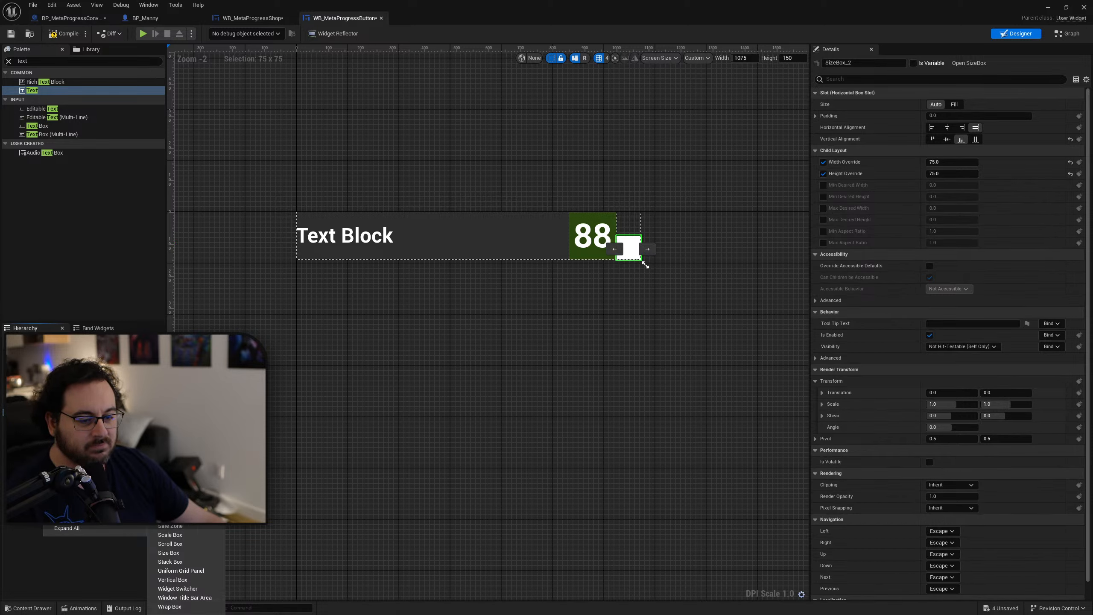
click(170, 508)
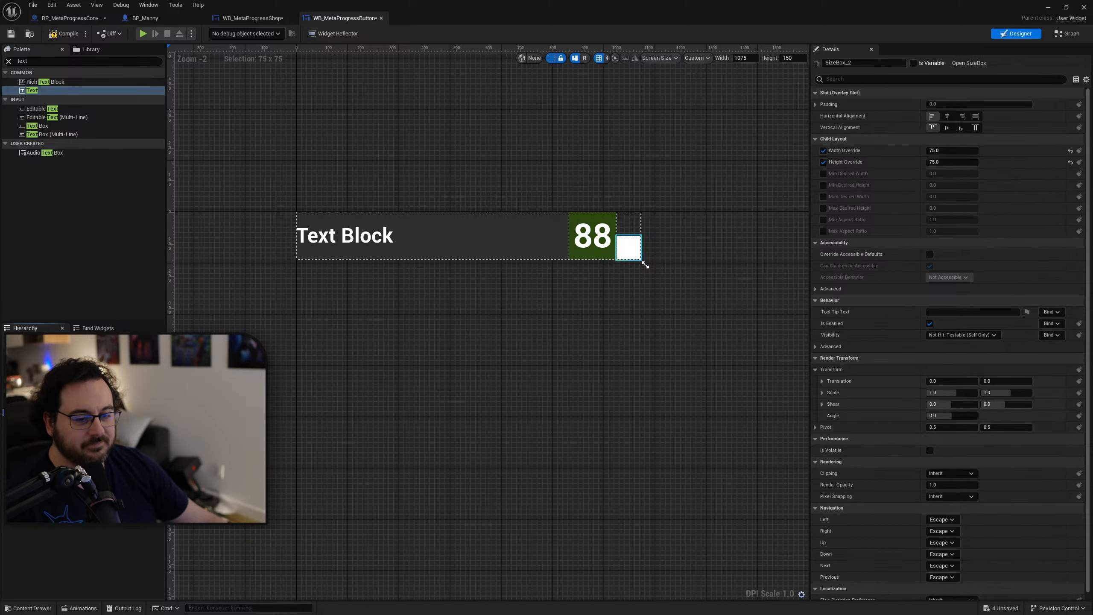
Step: Paste a copy of the 88 text into the white square's Overlay and set its font size to 57
click(43, 399)
click(43, 385)
click(43, 426)
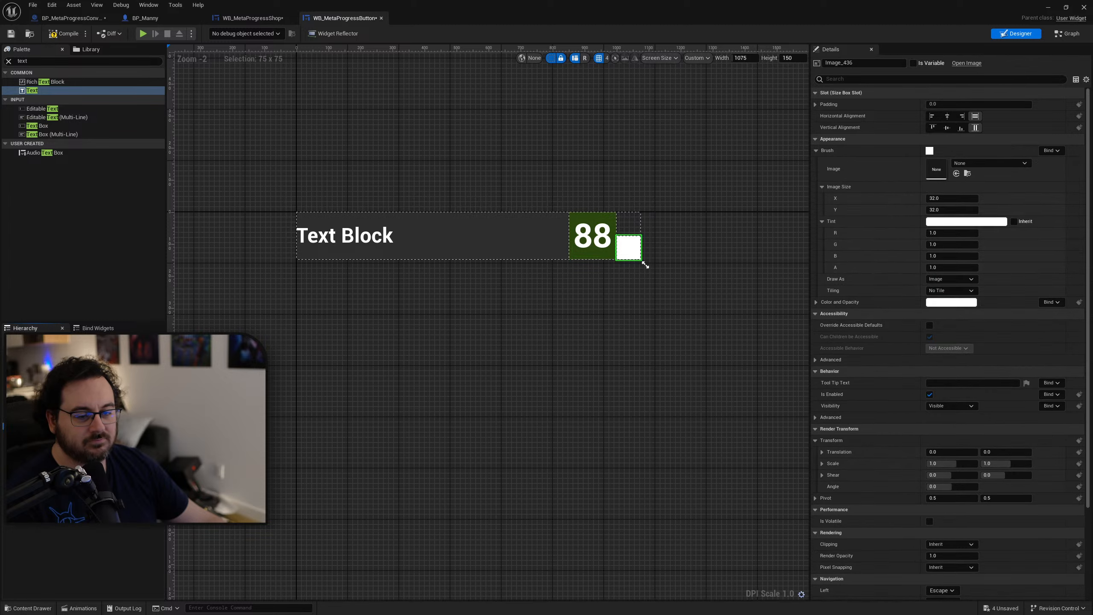
key(ctrl+v)
key(ctrl+z)
key(ctrl+v)
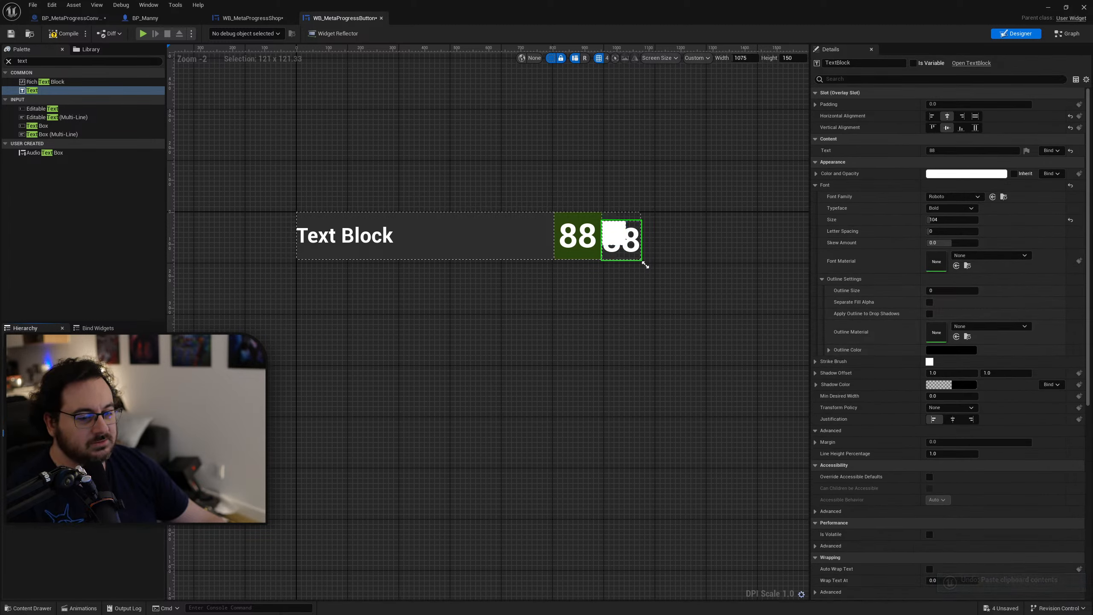
drag(960, 221, 938, 221)
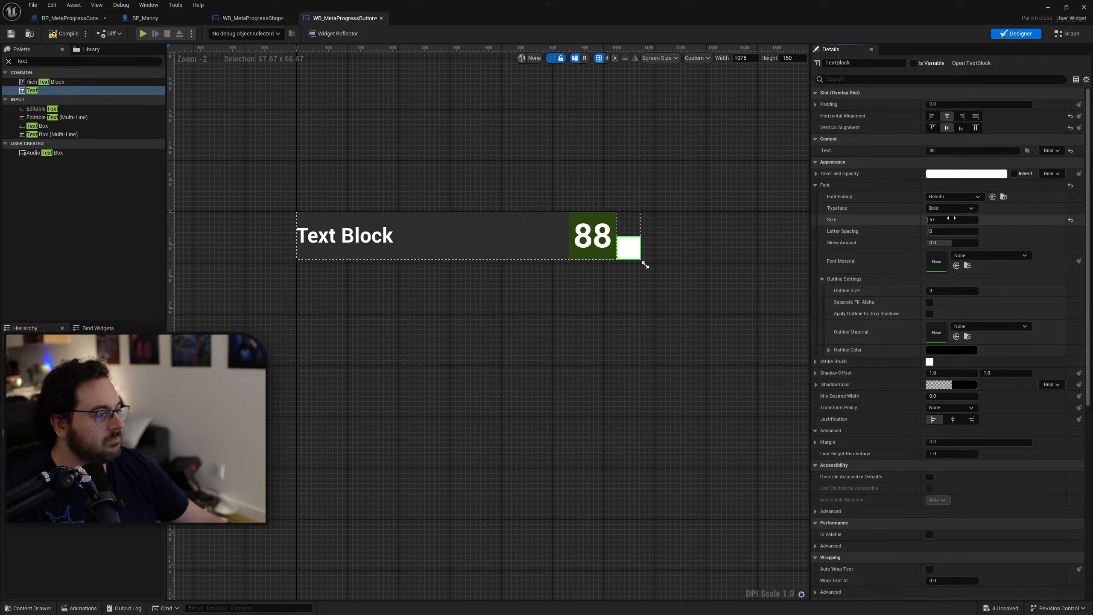
Step: Set the small 88 text's color to near-black with a value of 0.020833
click(952, 174)
drag(912, 335, 888, 336)
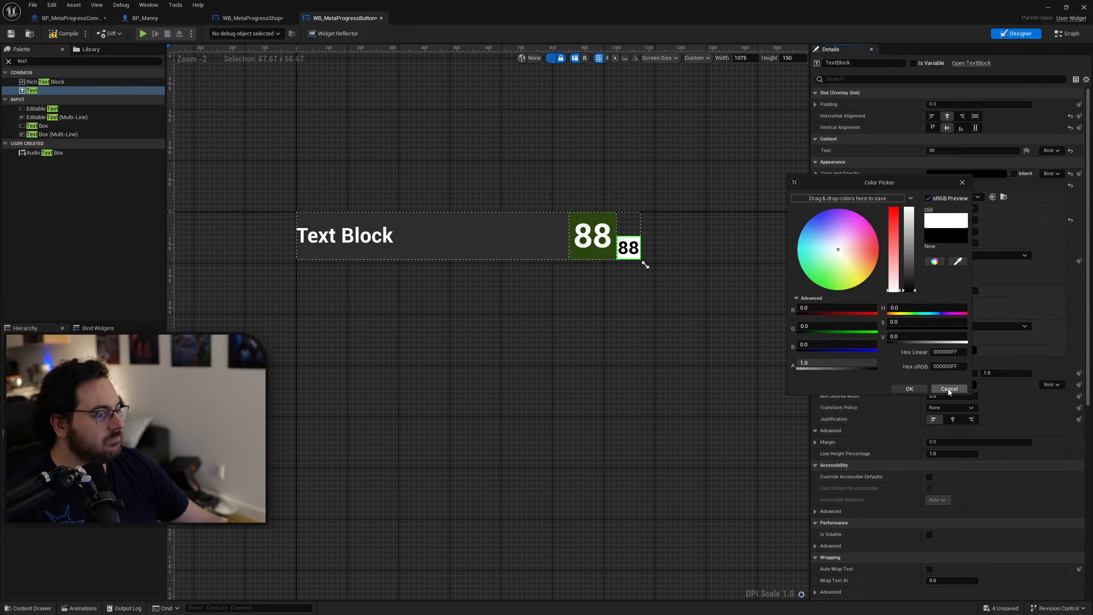
drag(914, 290, 914, 289)
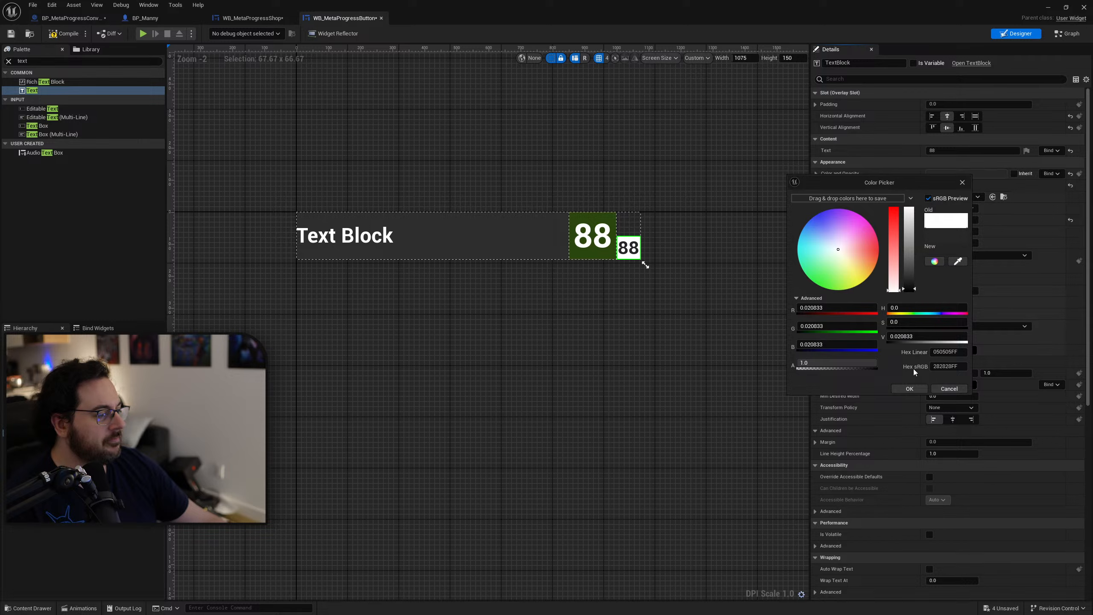
click(910, 388)
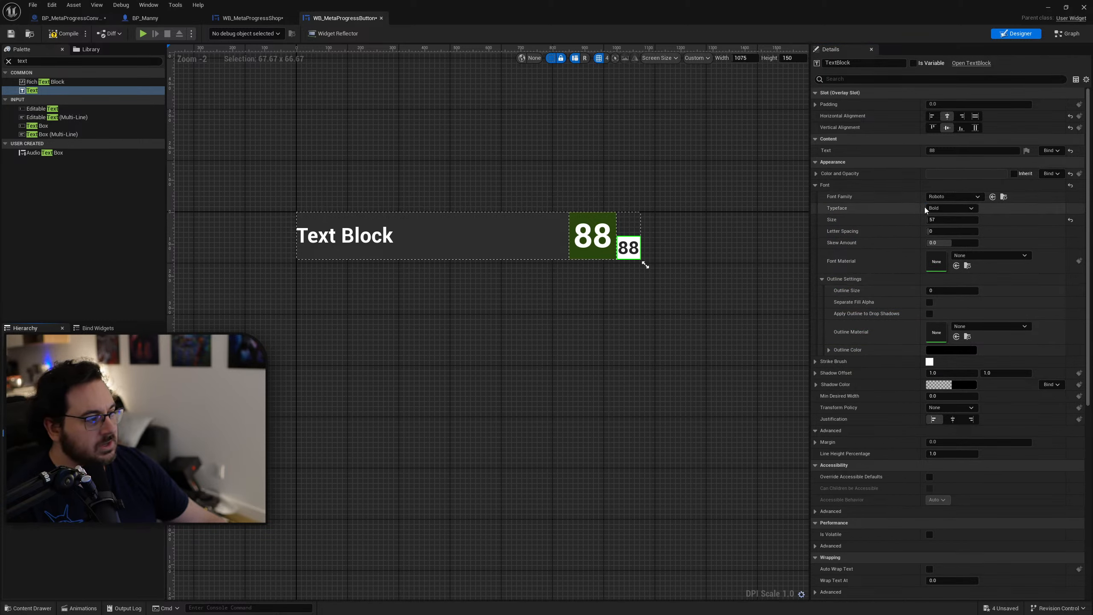
Step: Set the small 88 text's color to light gray with a value of 0.541667
click(955, 173)
drag(889, 289, 890, 248)
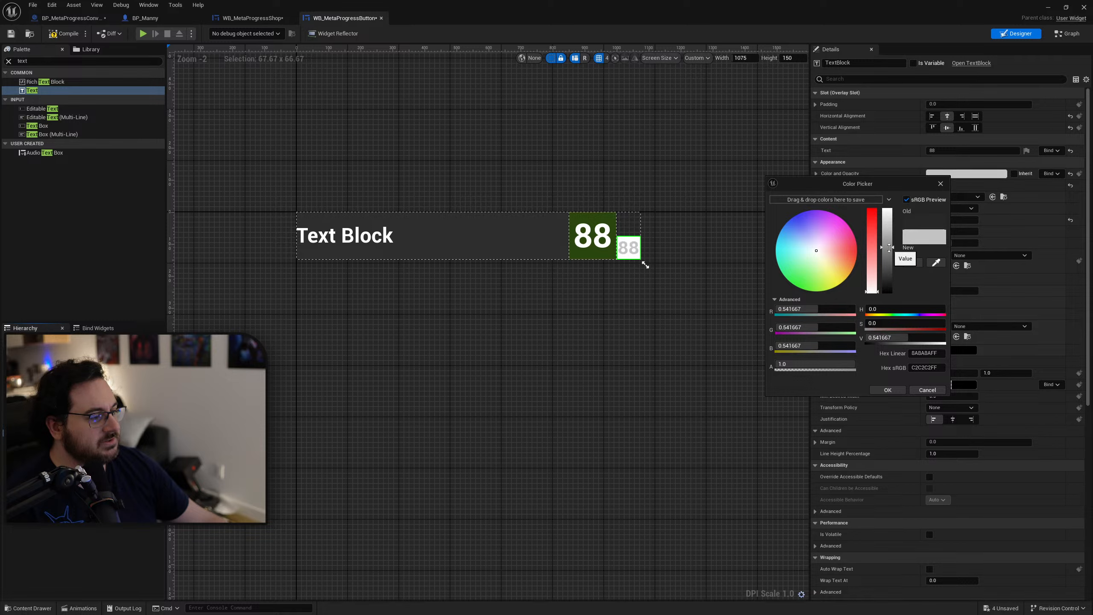
click(884, 390)
Step: Set the tint of the white Image behind the small 88 to dark gray with a value of 0.03125
click(43, 426)
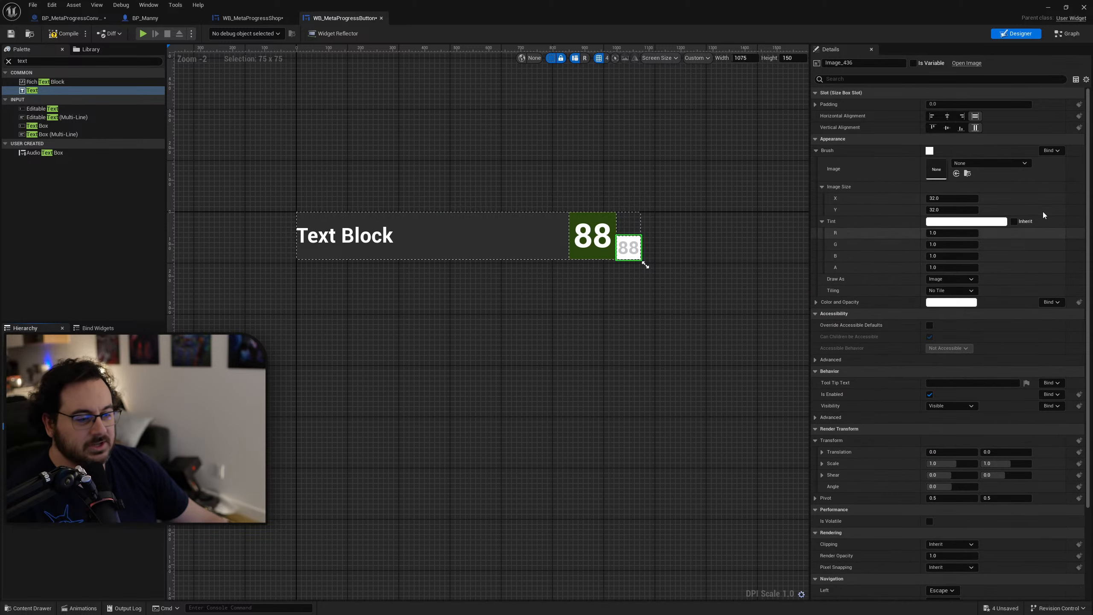
click(967, 221)
click(901, 336)
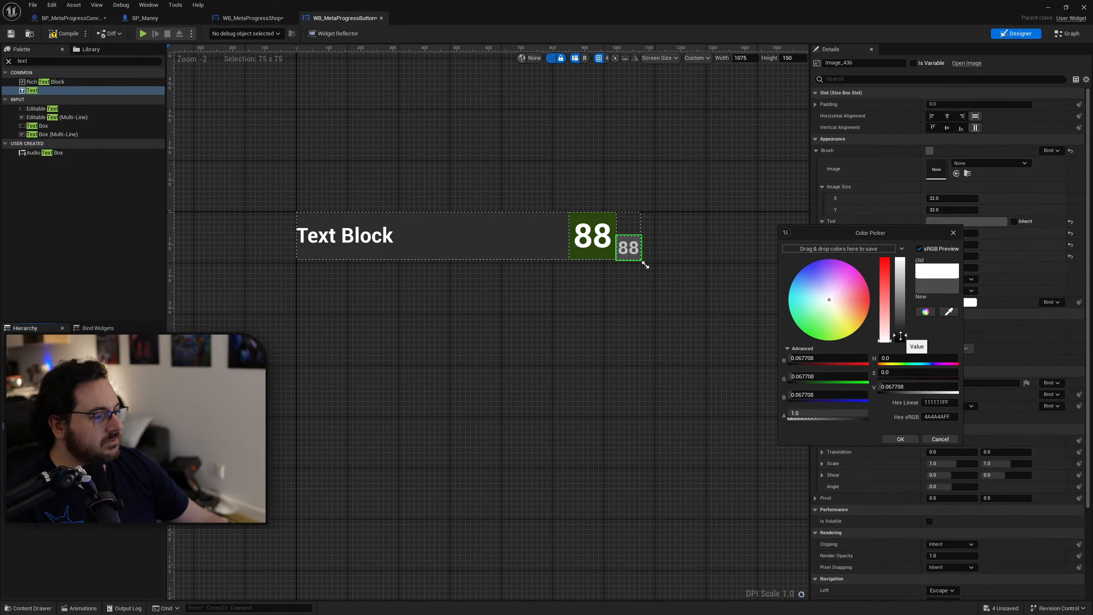
drag(901, 336, 901, 338)
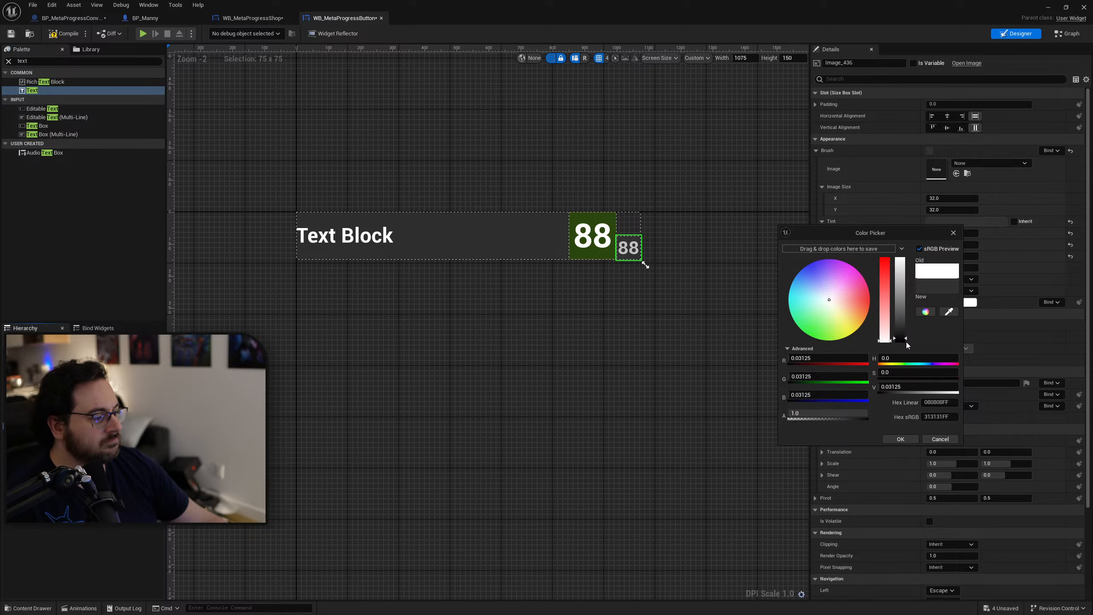
click(899, 439)
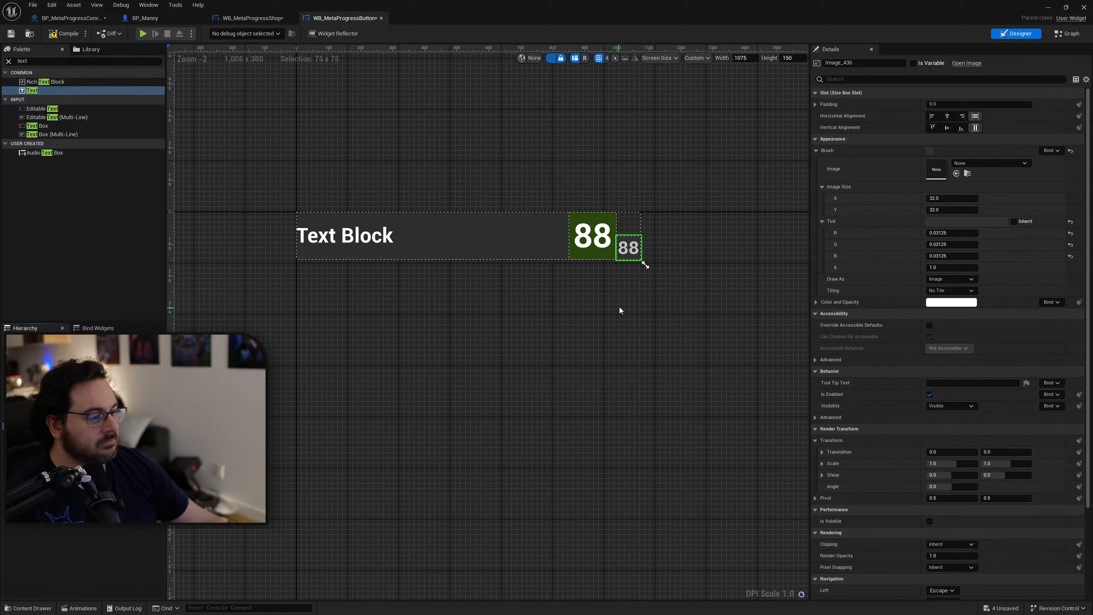
Step: Set the font size of the Text Block label to 80
click(699, 303)
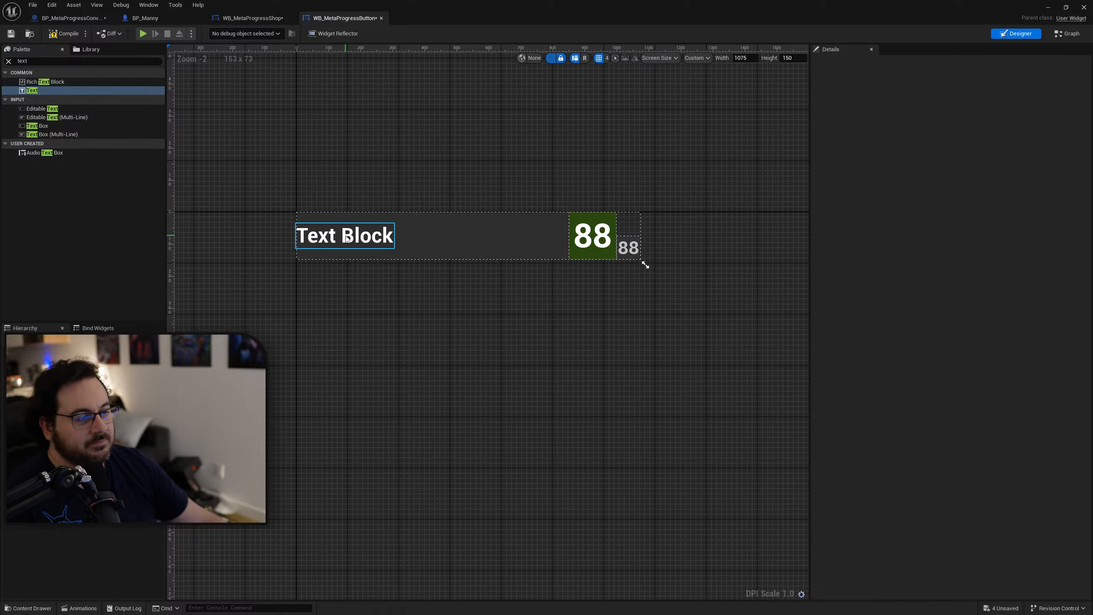
click(373, 238)
drag(944, 232, 954, 232)
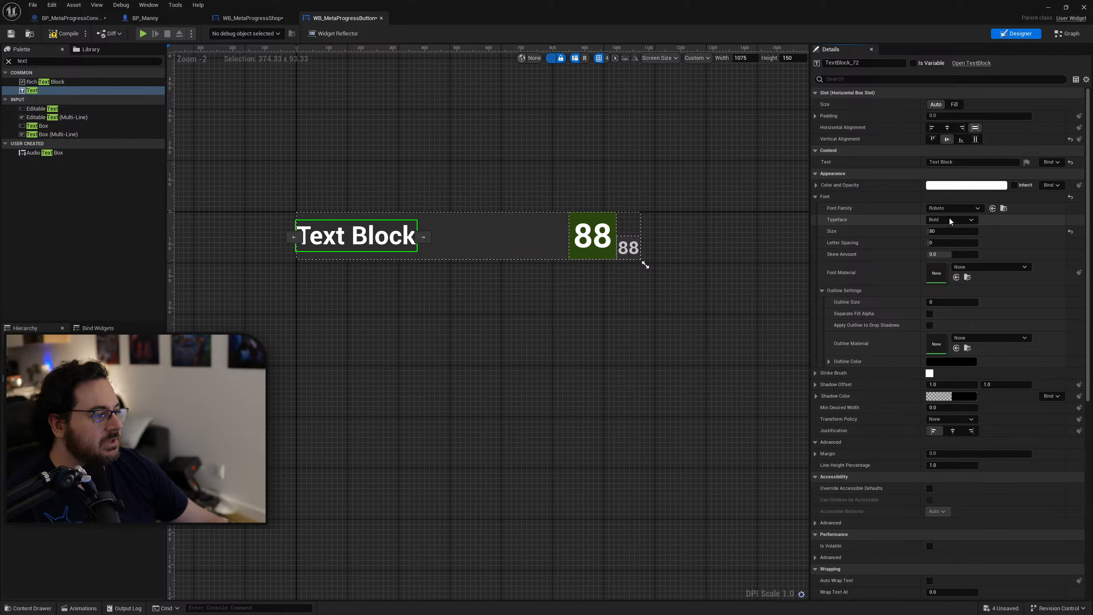
Step: Try Crit Chance Upgrade as the label's text
click(961, 162)
key(ctrl+a)
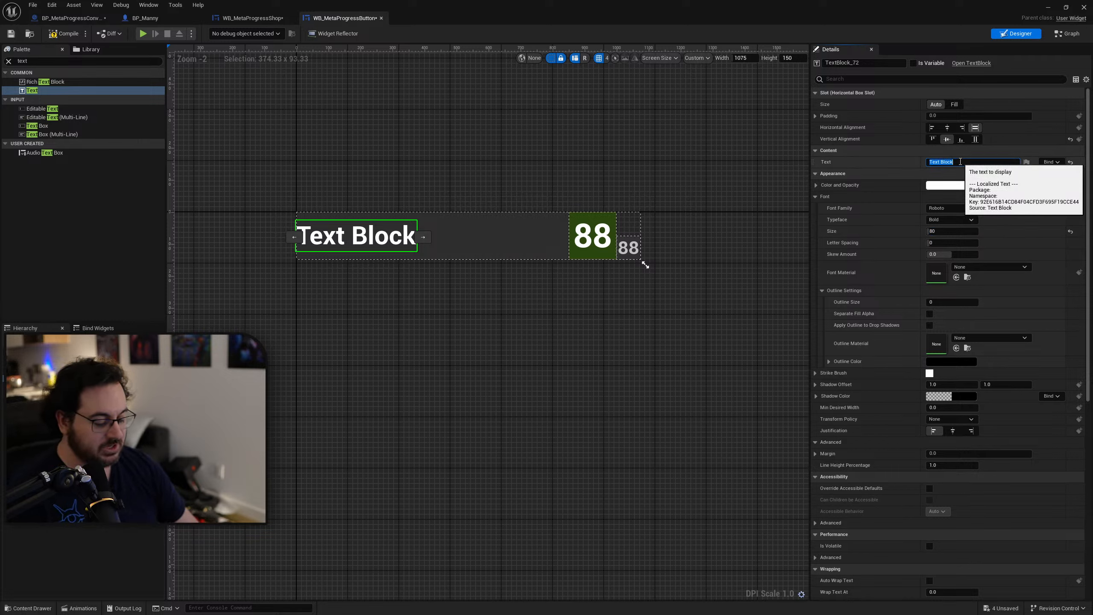
text(Crit Ch)
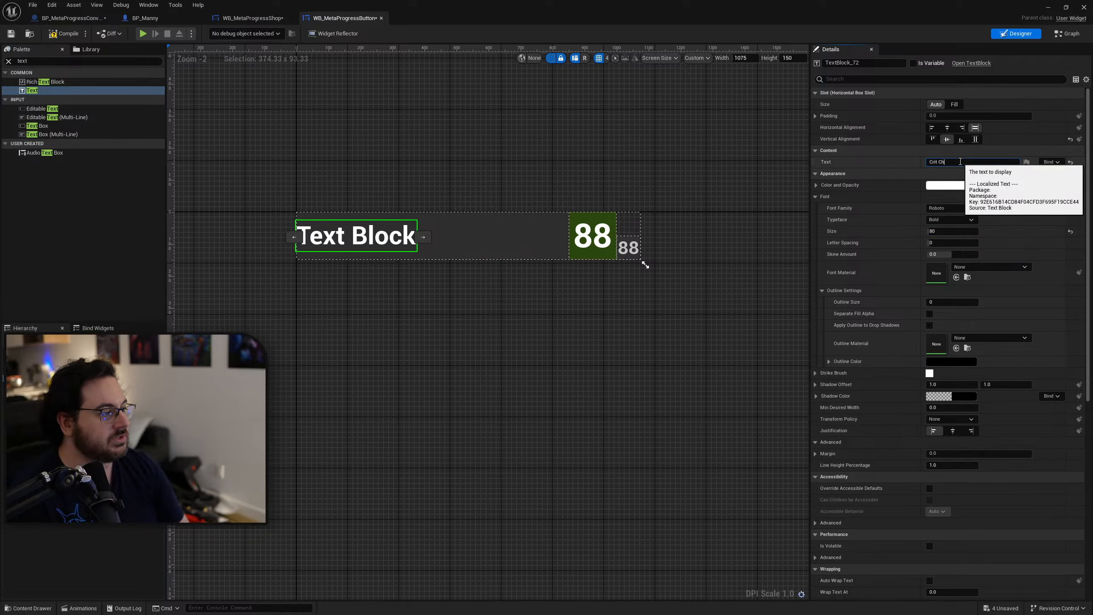
text(ance U)
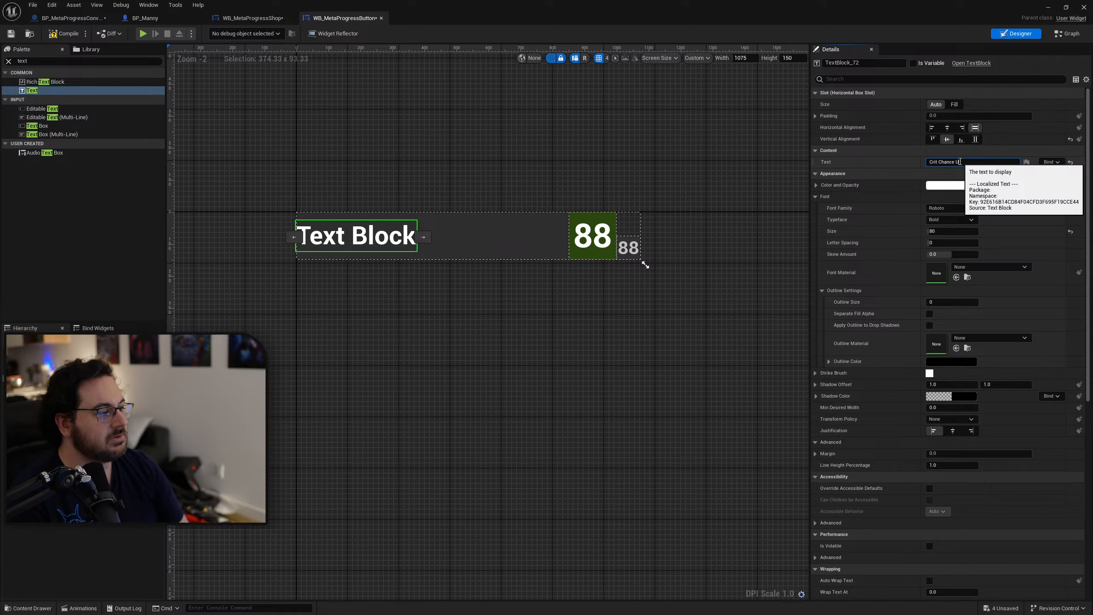
text(p)
key(Return)
text(gra)
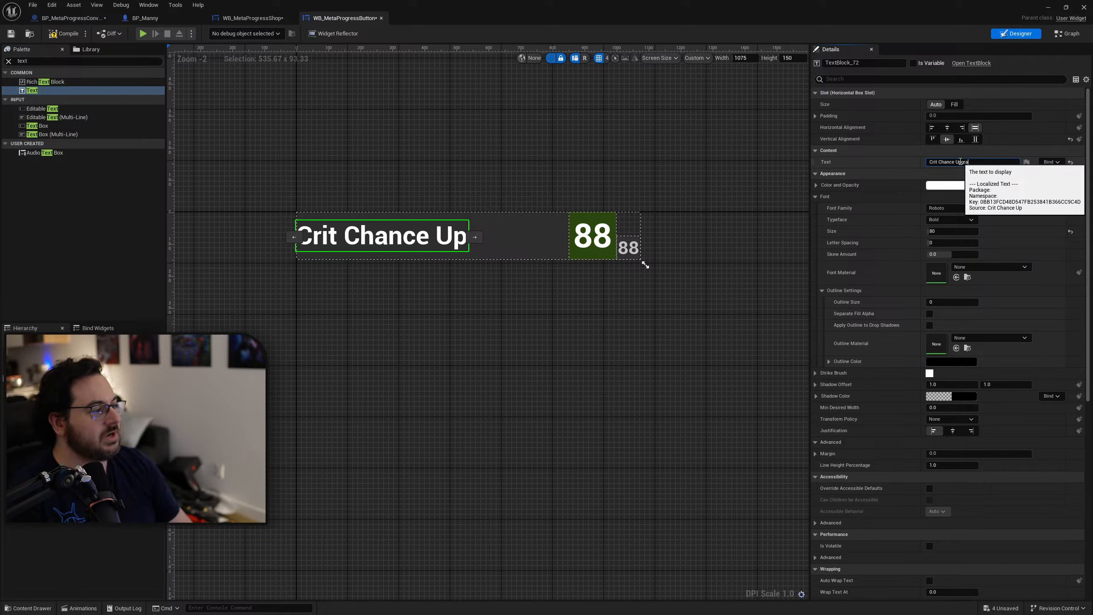
text(de)
key(Return)
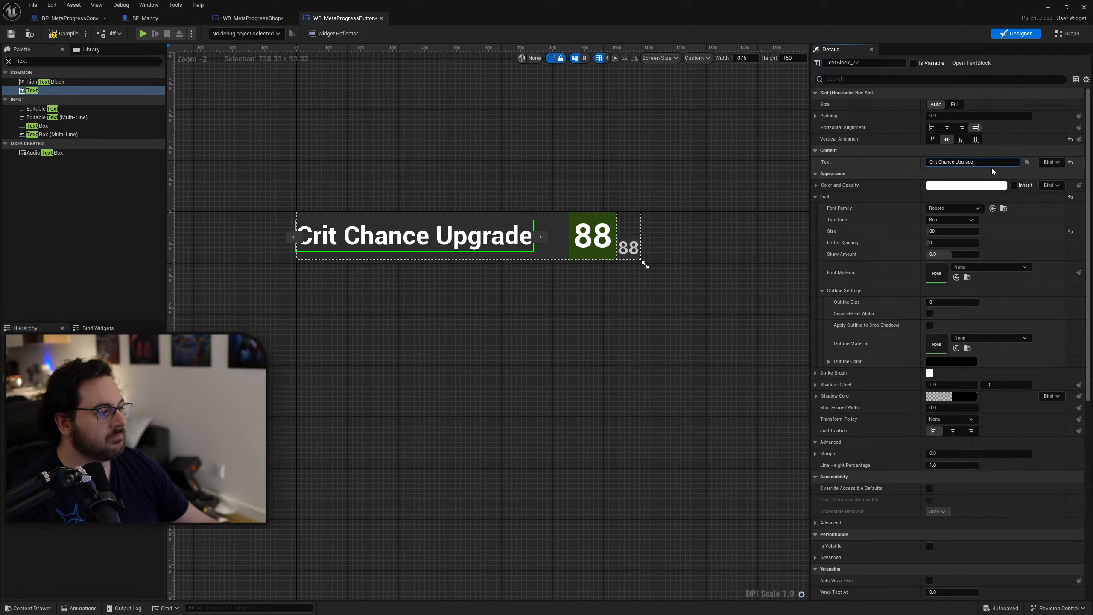
Step: Undo the last two text edits on the label
click(859, 162)
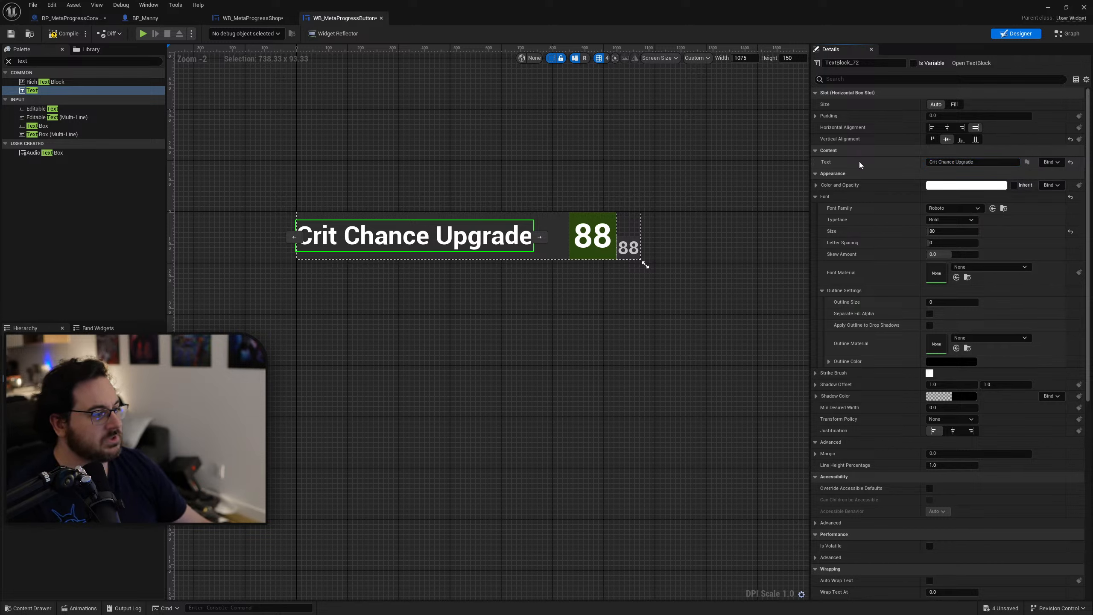
key(ctrl+z)
key(ctrl+z)
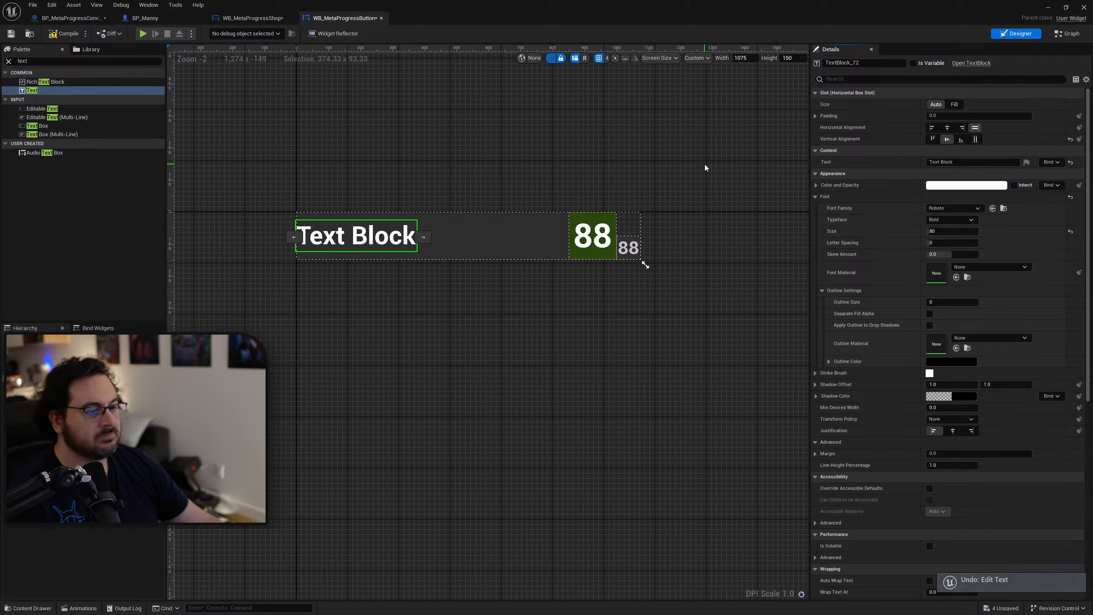
Step: Save the WB_MetaProgressButton widget and check its Event Graph before returning to the designer
click(12, 34)
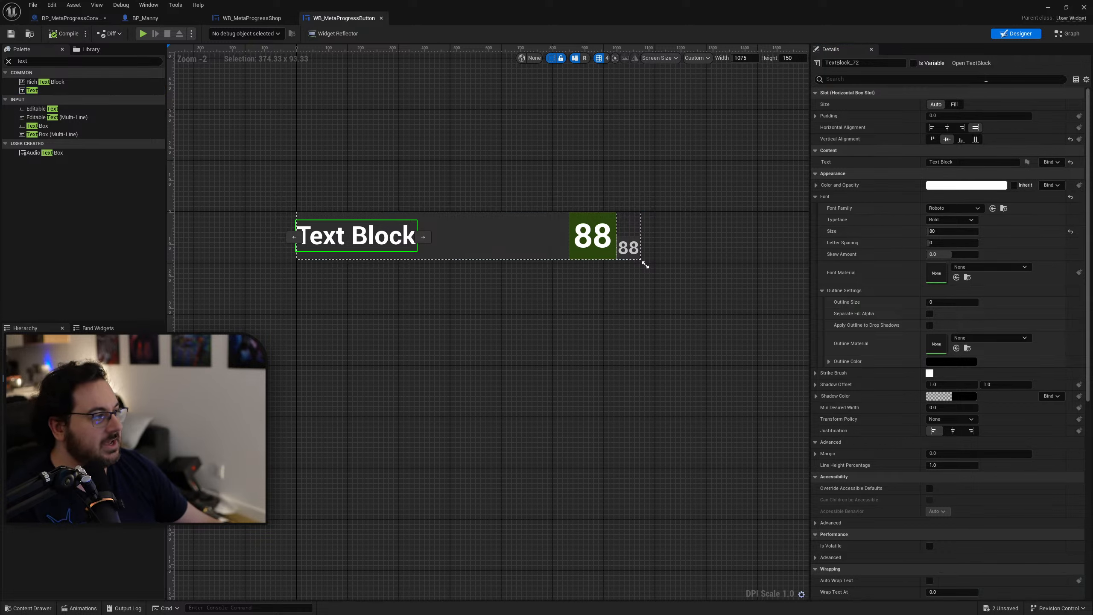
click(1068, 34)
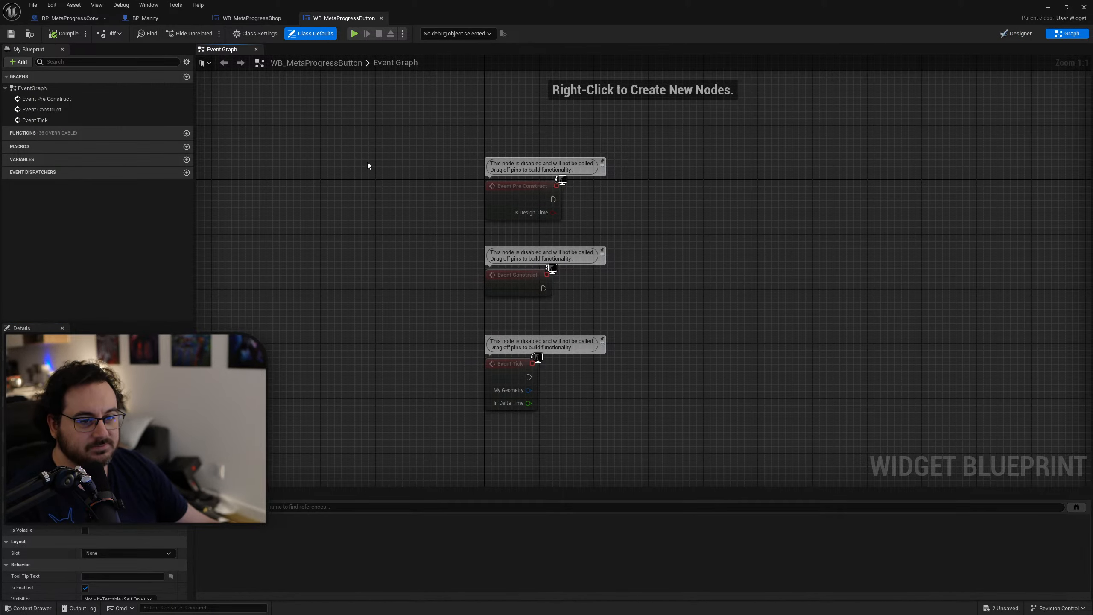
click(1017, 37)
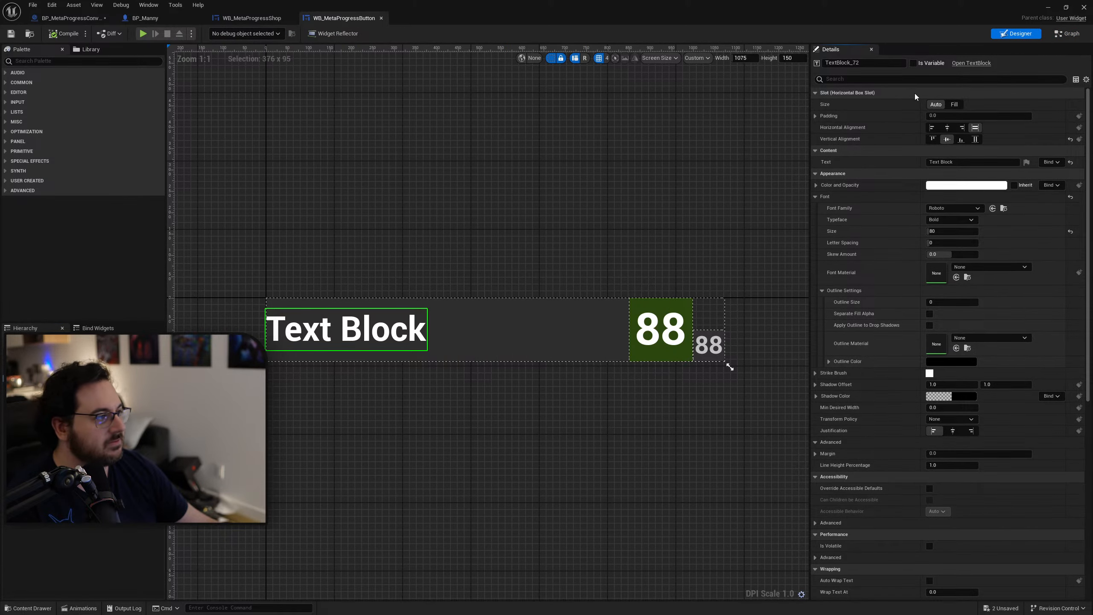
Step: Make the label Text Block a variable and rename it Text_UpgradeName
click(917, 64)
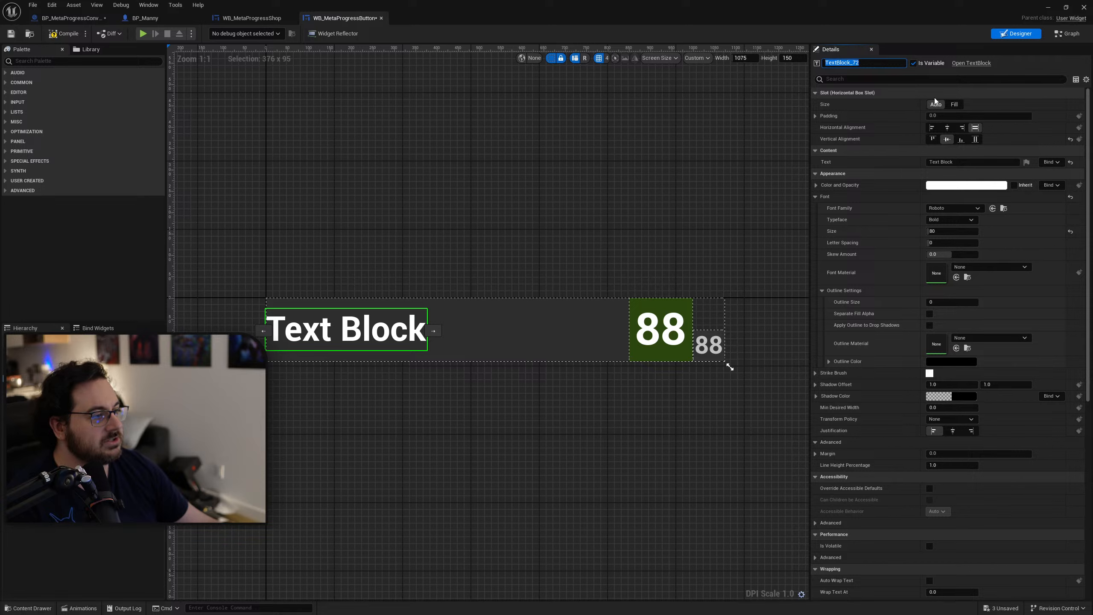
text(UpgradeName)
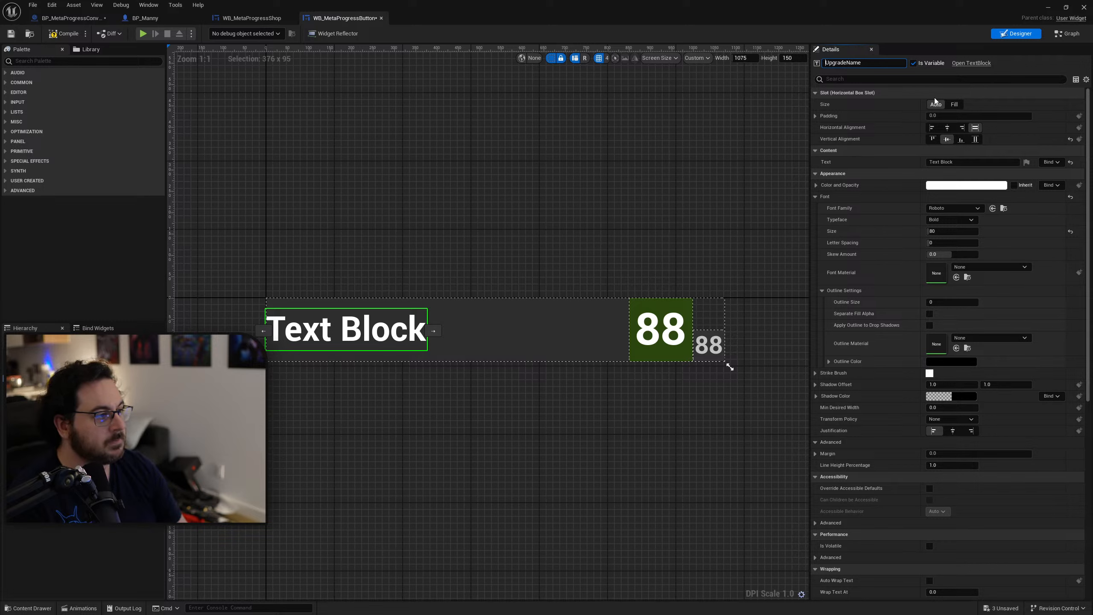
key(Home)
text(Text_)
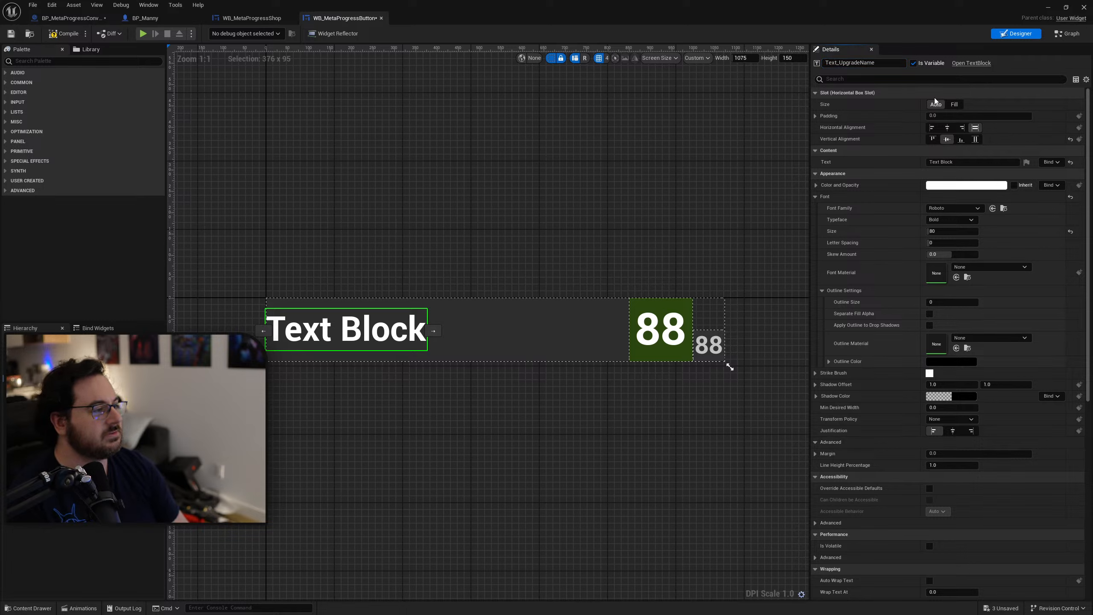
Step: Rename the text block over the green square Text_UpgradeCost
click(656, 346)
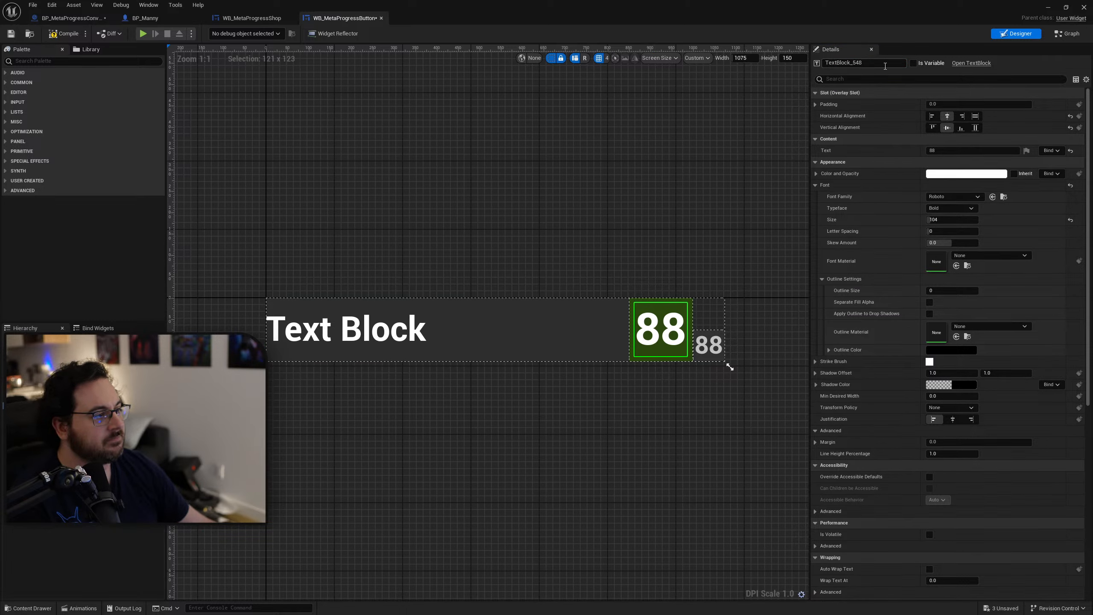
drag(837, 63, 893, 70)
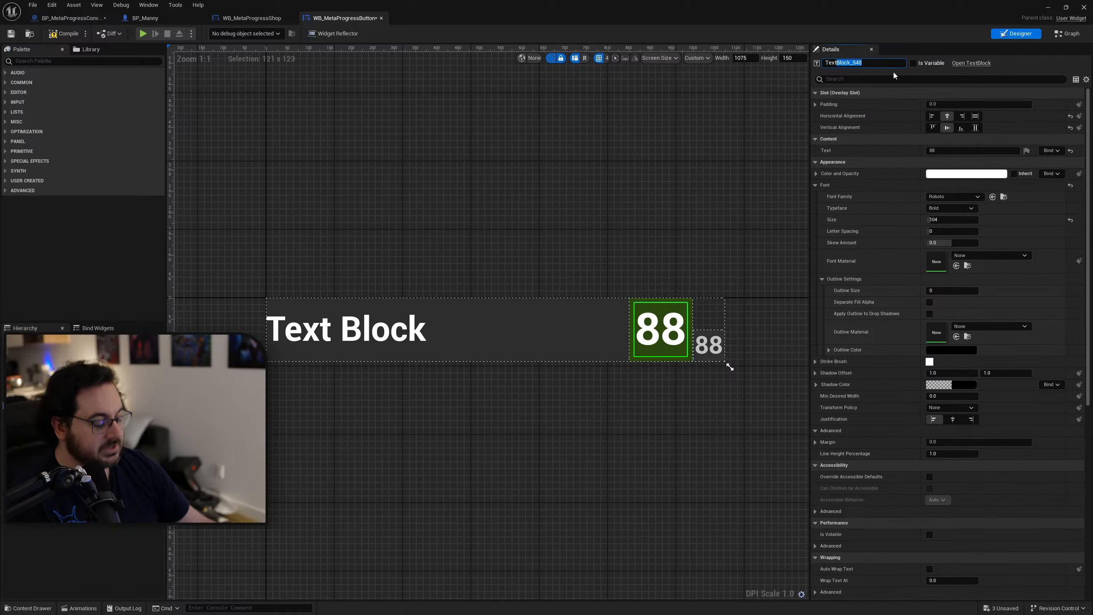
text(_Upgra)
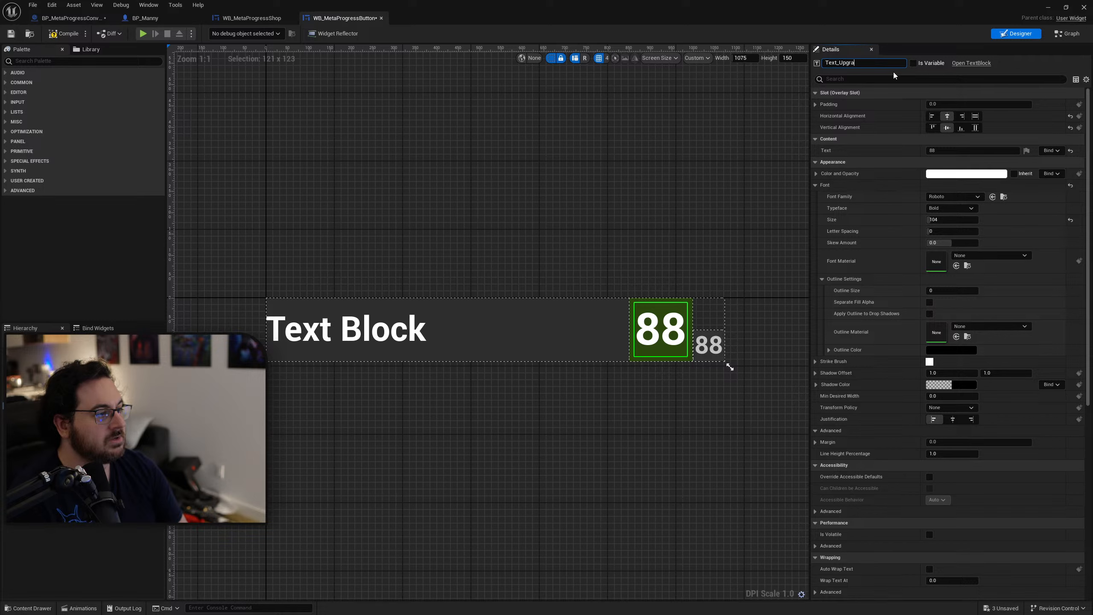
text(deCost)
key(Return)
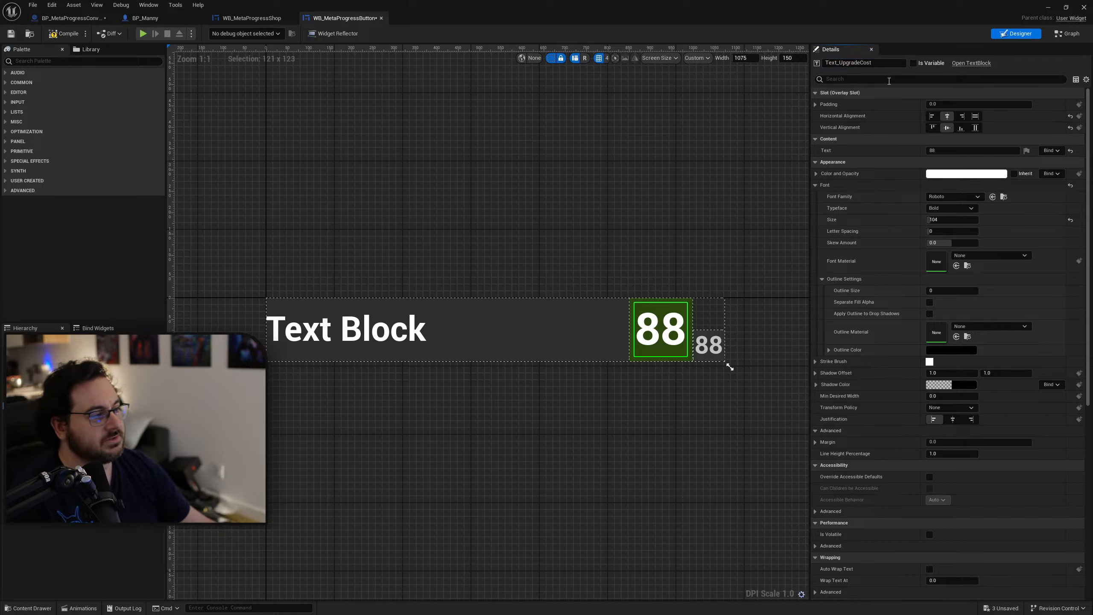
Step: Rename the small grey text block beside the green square Text_CurrentInv, make it a variable, and compile the widget
click(711, 348)
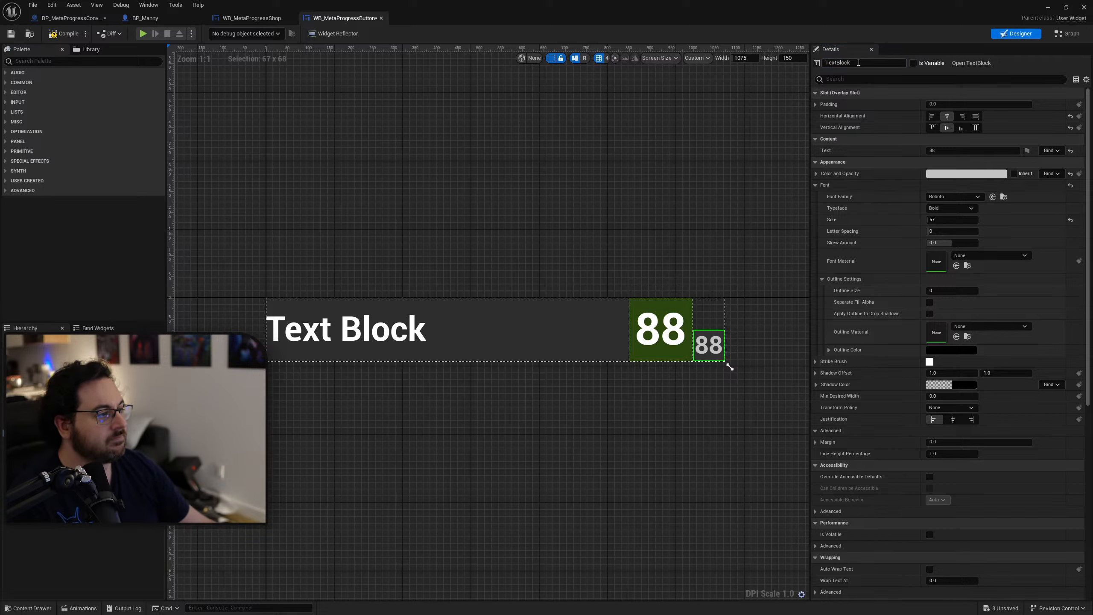
drag(839, 63, 879, 66)
text(_CurrentInv)
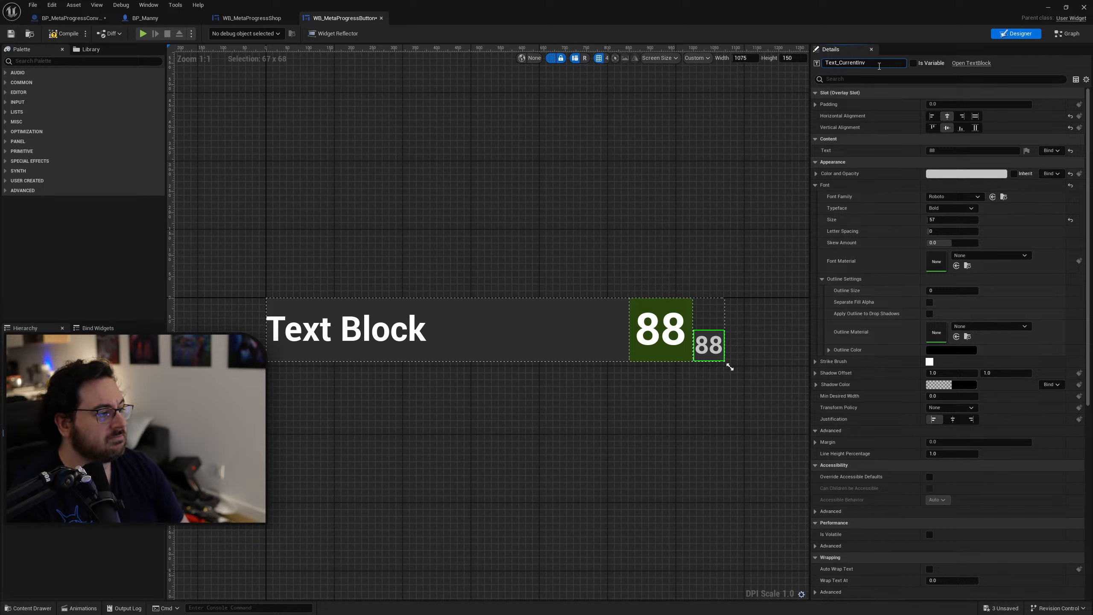
click(923, 63)
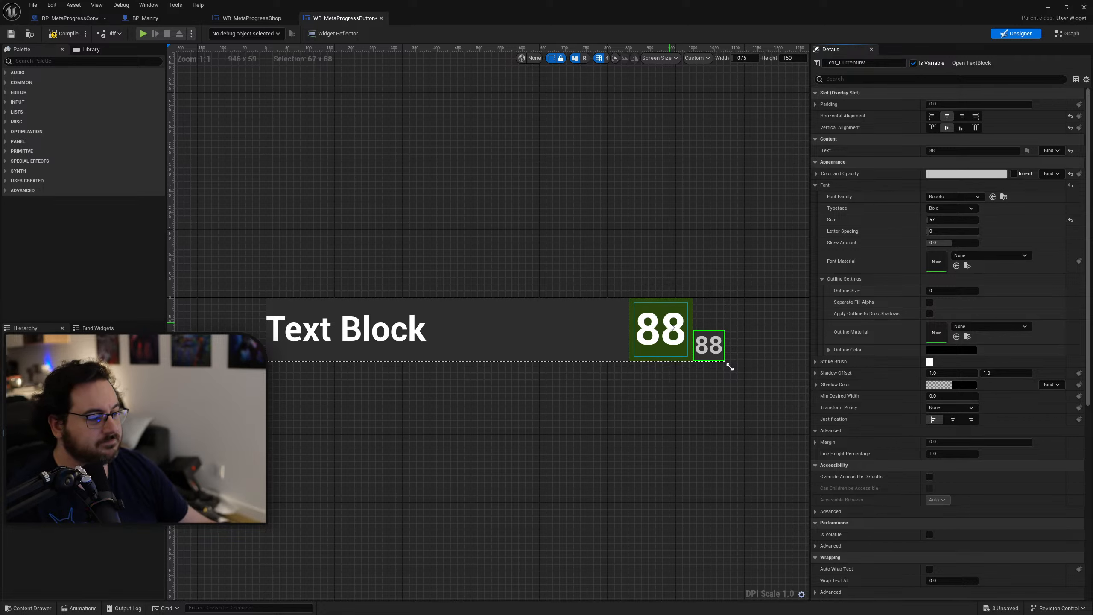
click(661, 329)
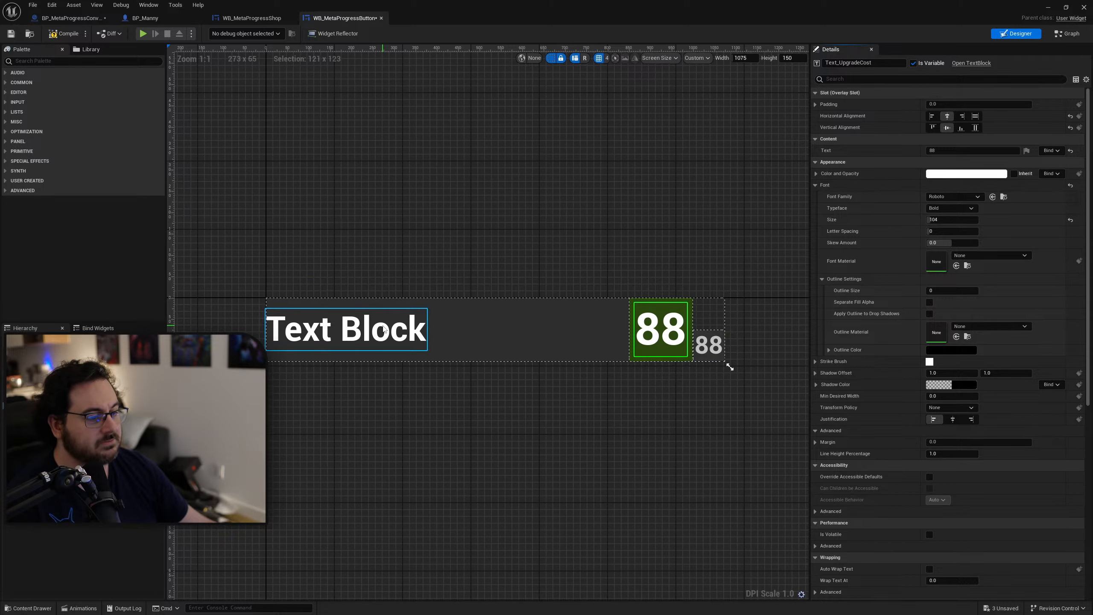
click(344, 329)
click(63, 33)
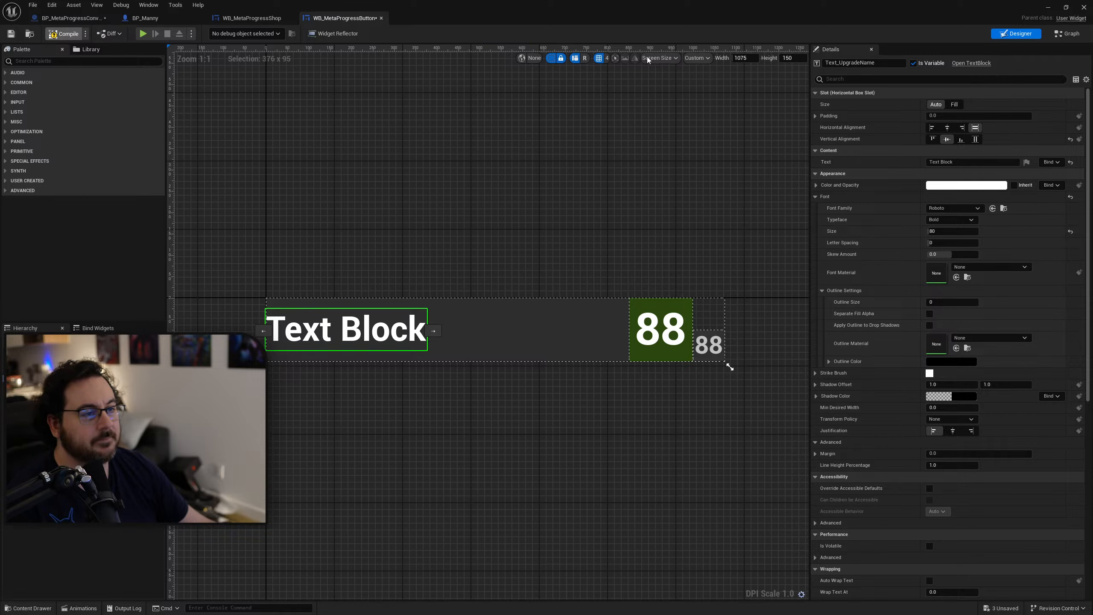
Step: In the Event Graph, add a Set Text node targeting Text_UpgradeName and run it from Event Pre Construct
click(1068, 33)
right_drag(571, 238, 544, 252)
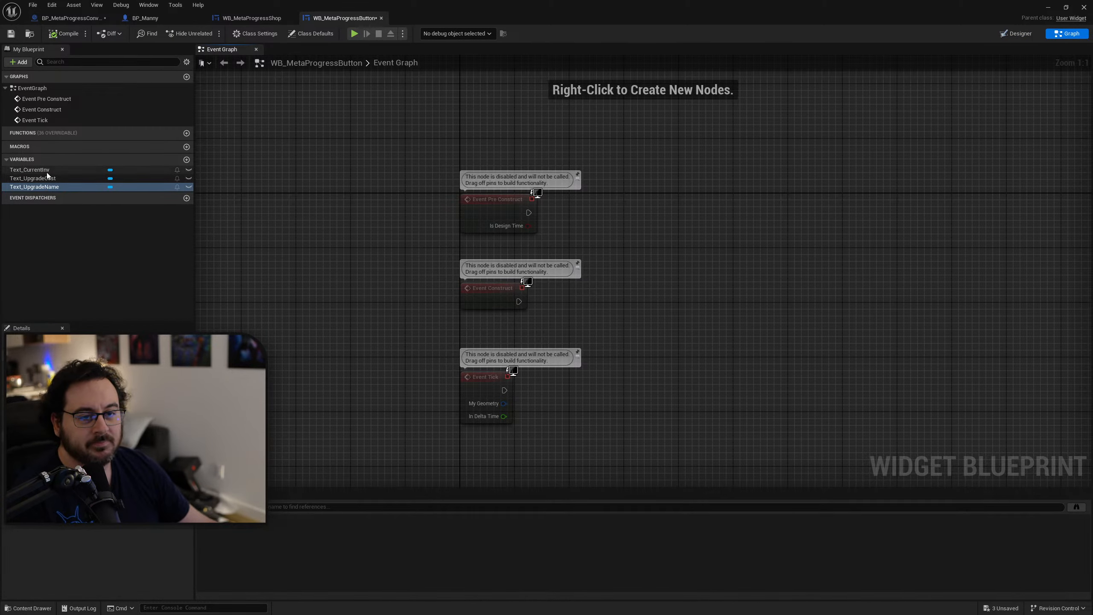
drag(70, 187, 617, 205)
text(set text)
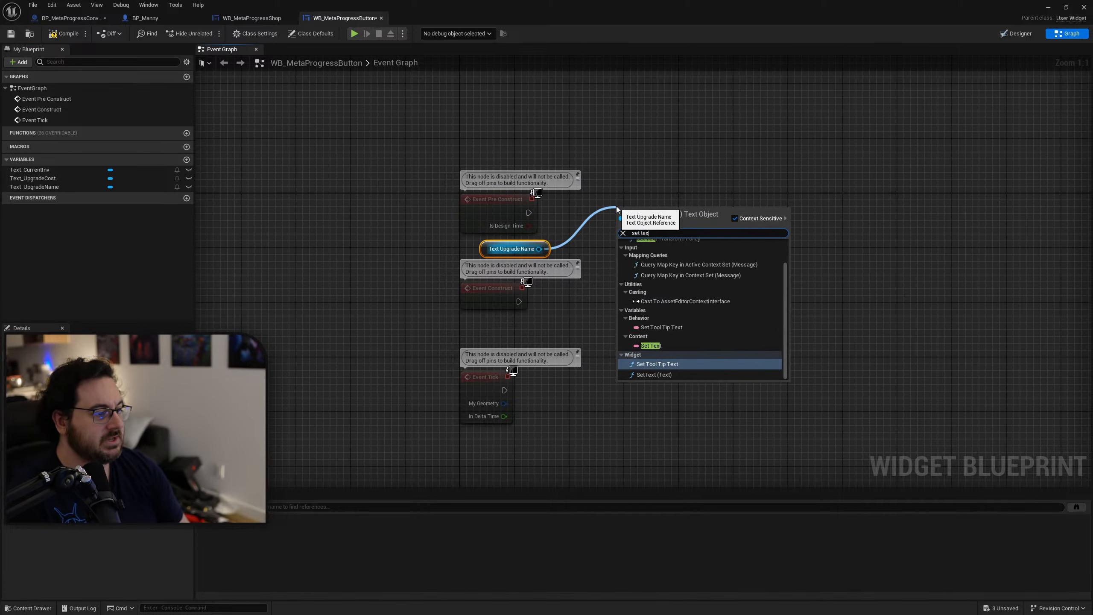
key(Up)
key(Up)
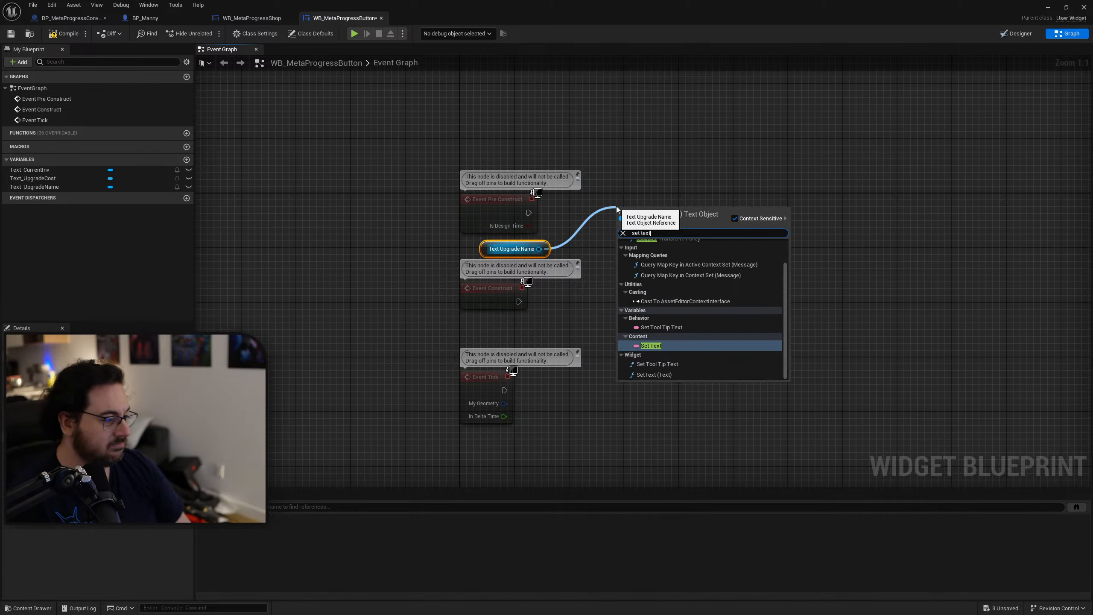
key(Return)
drag(531, 212, 603, 211)
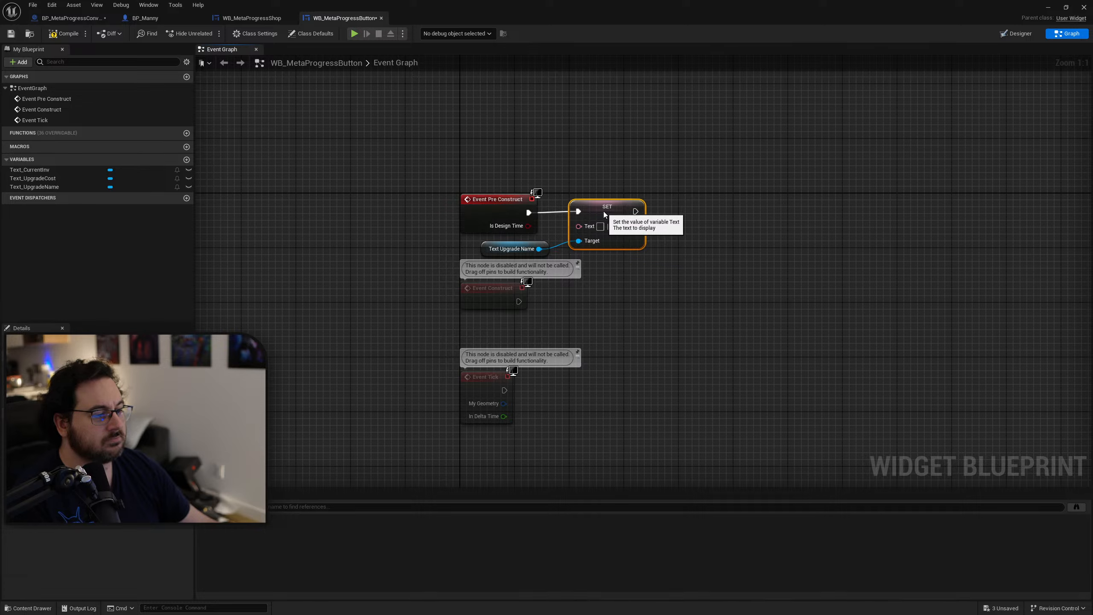
click(663, 200)
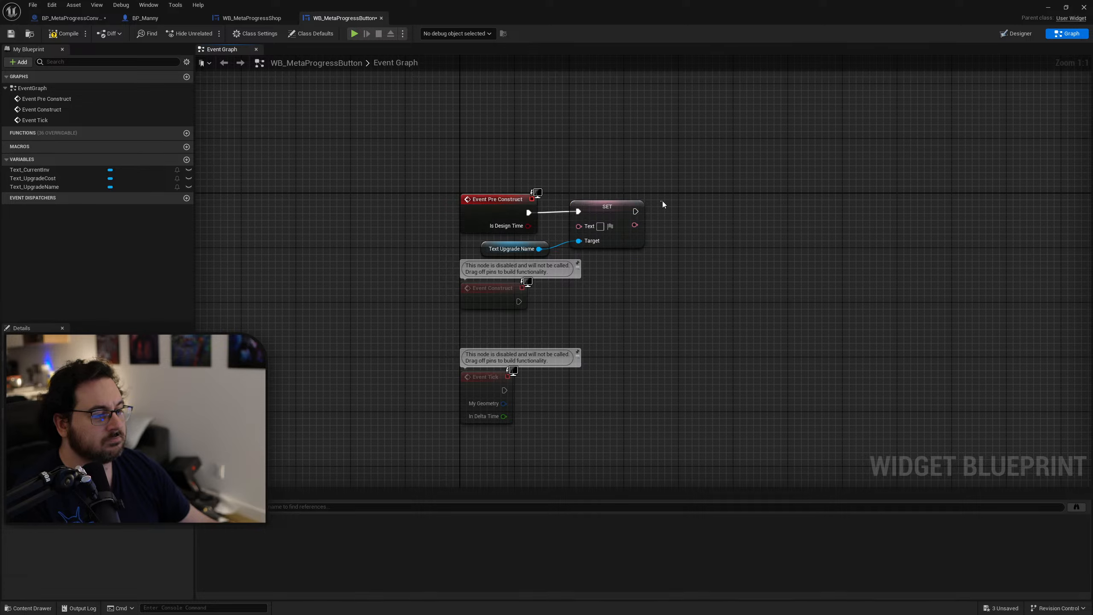
Step: Promote the Set node's Text input to a variable named Upgrade Name Text
right_click(580, 227)
click(651, 244)
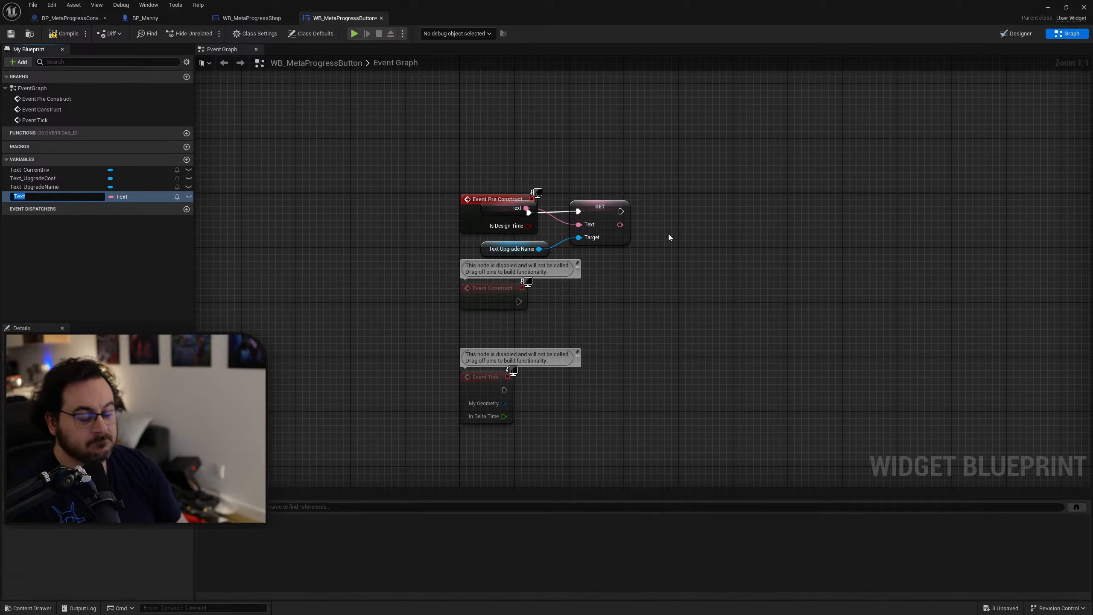
text(Yp)
key(BackSpace)
key(BackSpace)
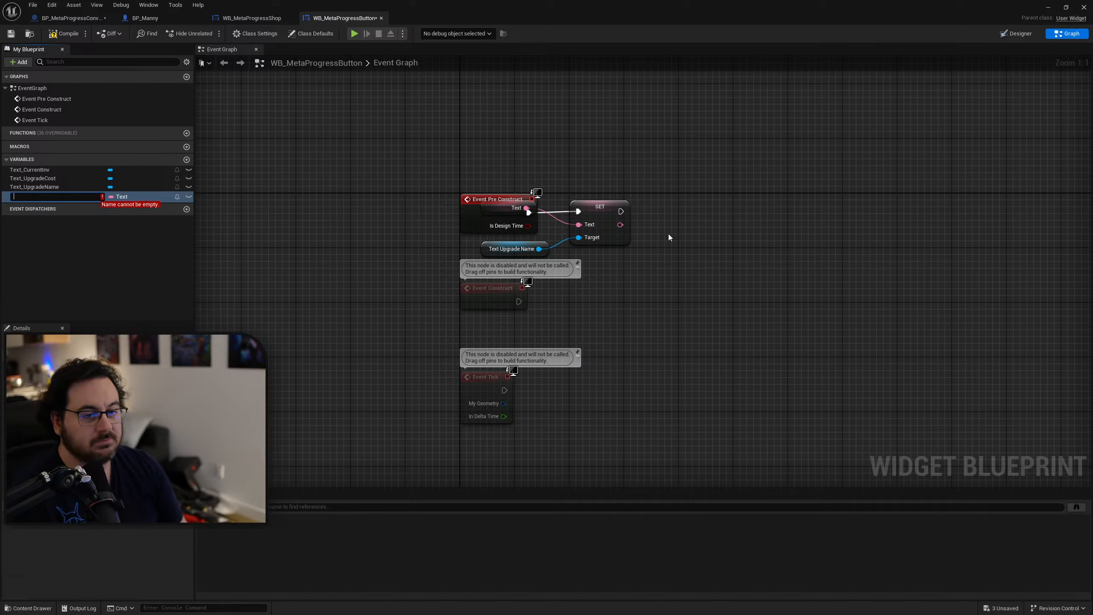
text(UI)
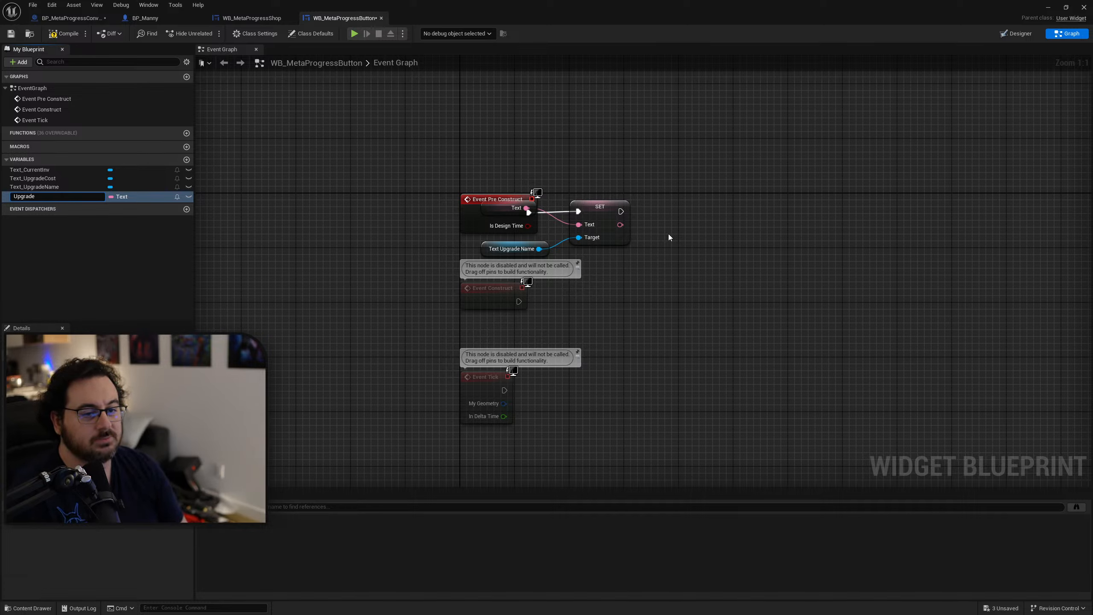
text(grade Text)
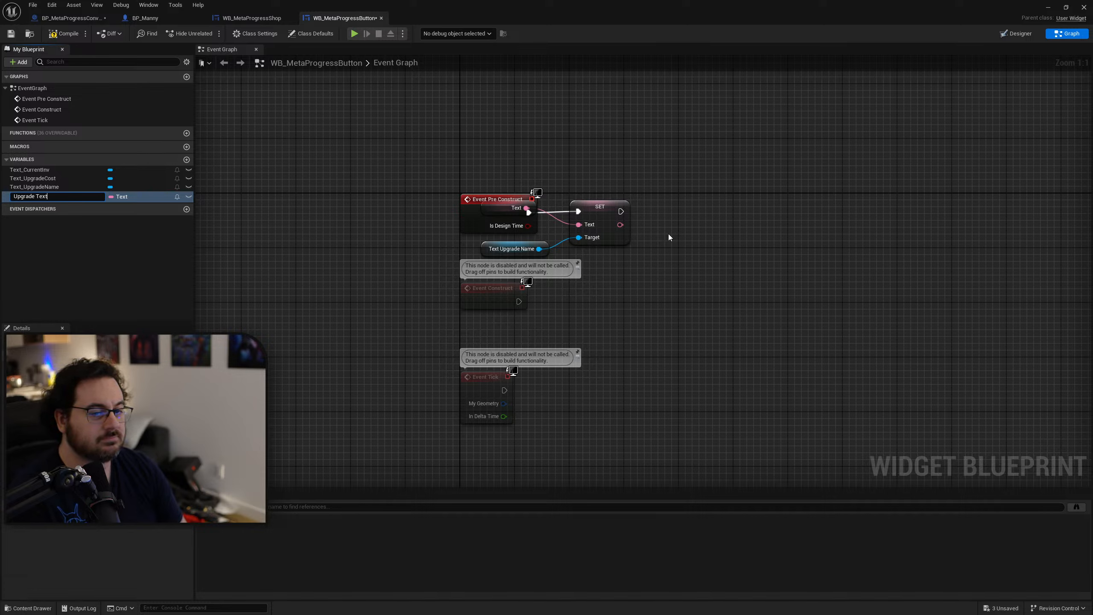
key(BackSpace)
key(BackSpace)
text(Name Text)
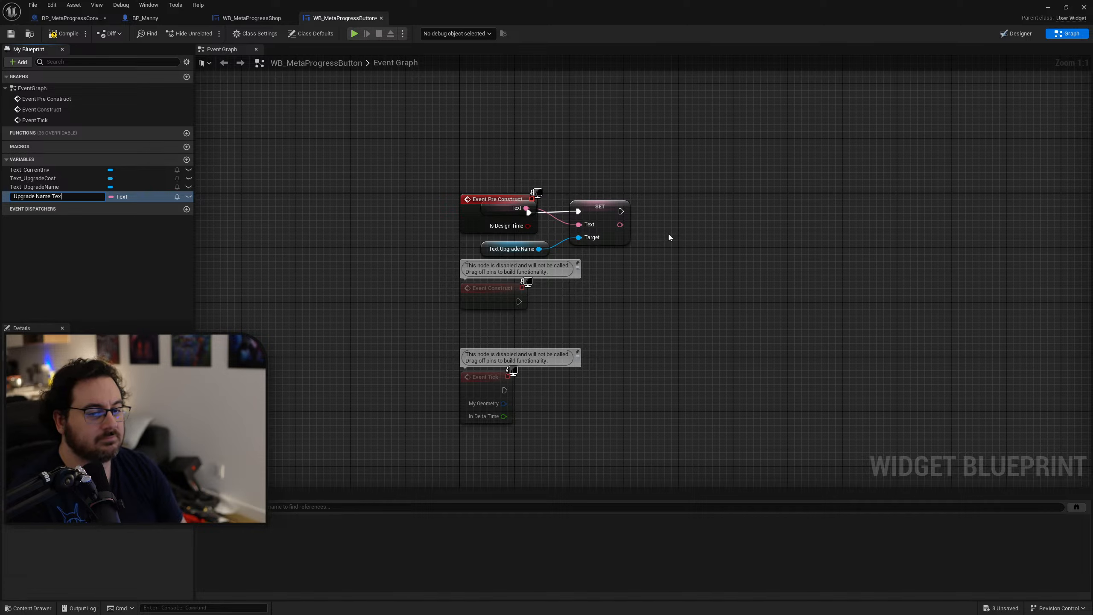
key(Return)
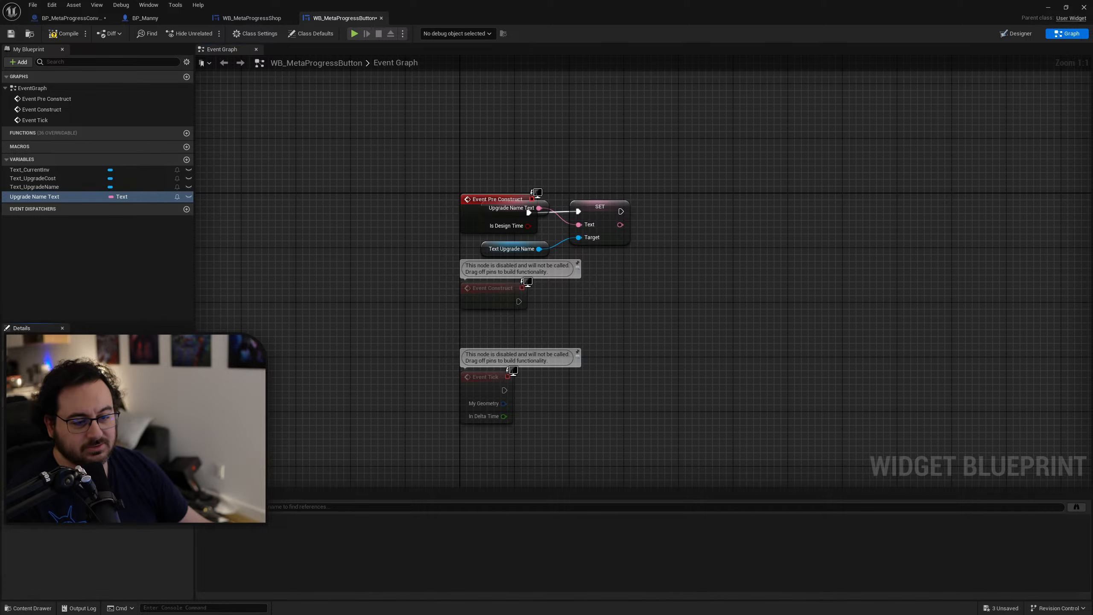
Step: Make Upgrade Name Text instance editable, place its node above Event Pre Construct, and check the first entry in WB_MetaProgressShop
click(87, 402)
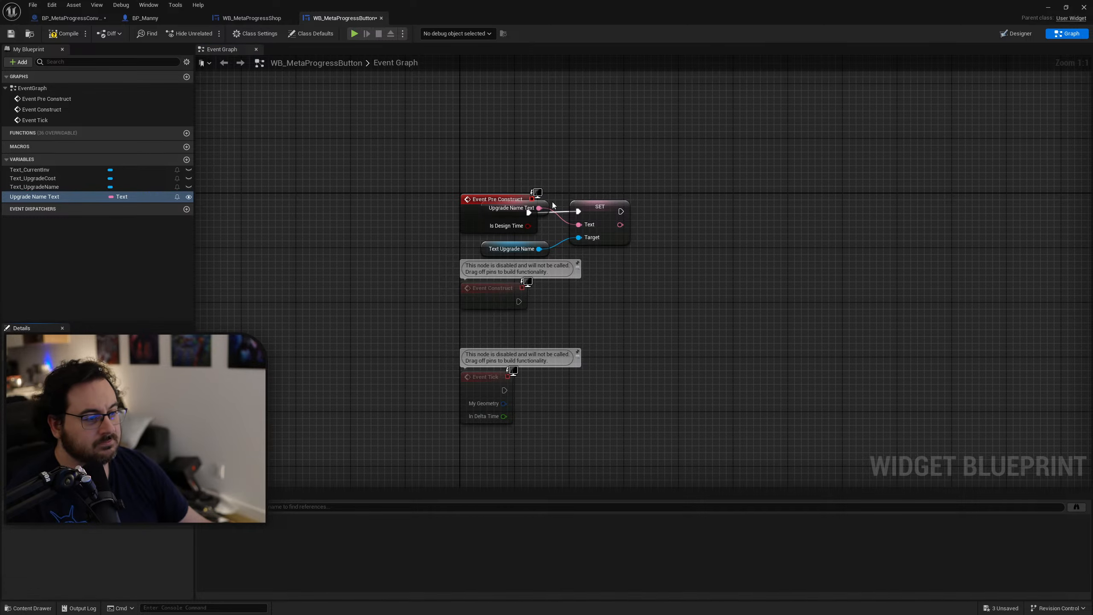
drag(515, 208, 507, 173)
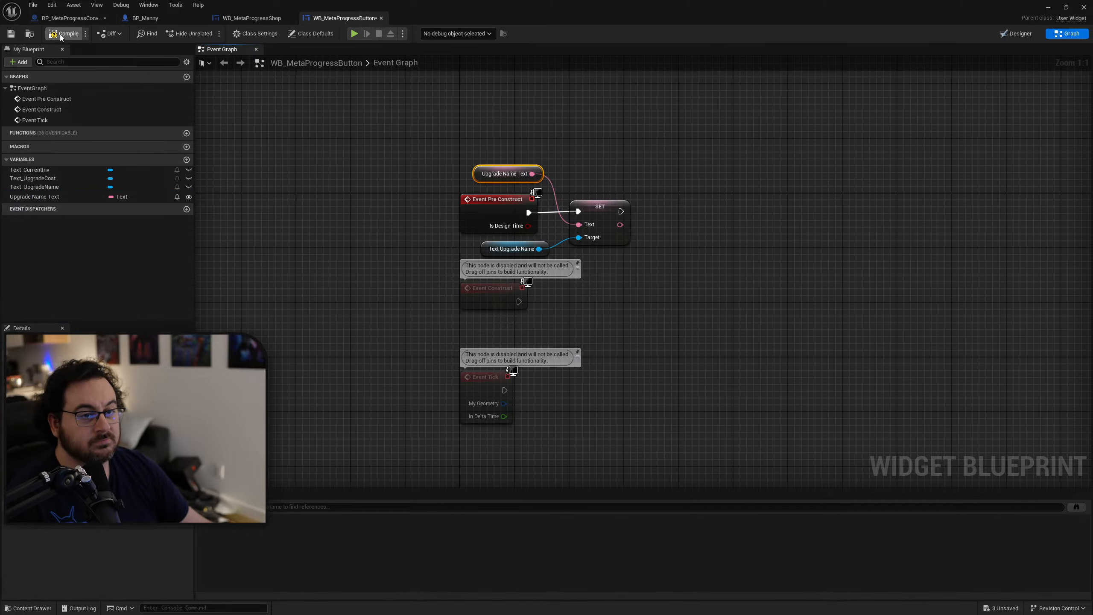
click(249, 21)
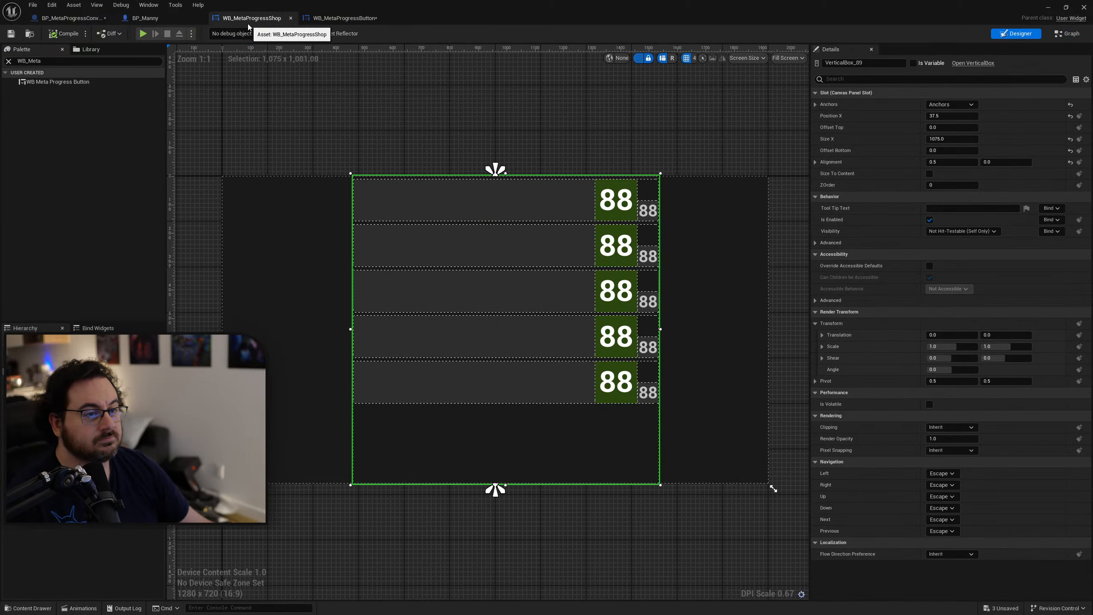
click(576, 208)
Step: Back in WB_MetaProgressButton, give the Upgrade Name Text variable the default value "Upgrade Name Text" and compile
click(340, 18)
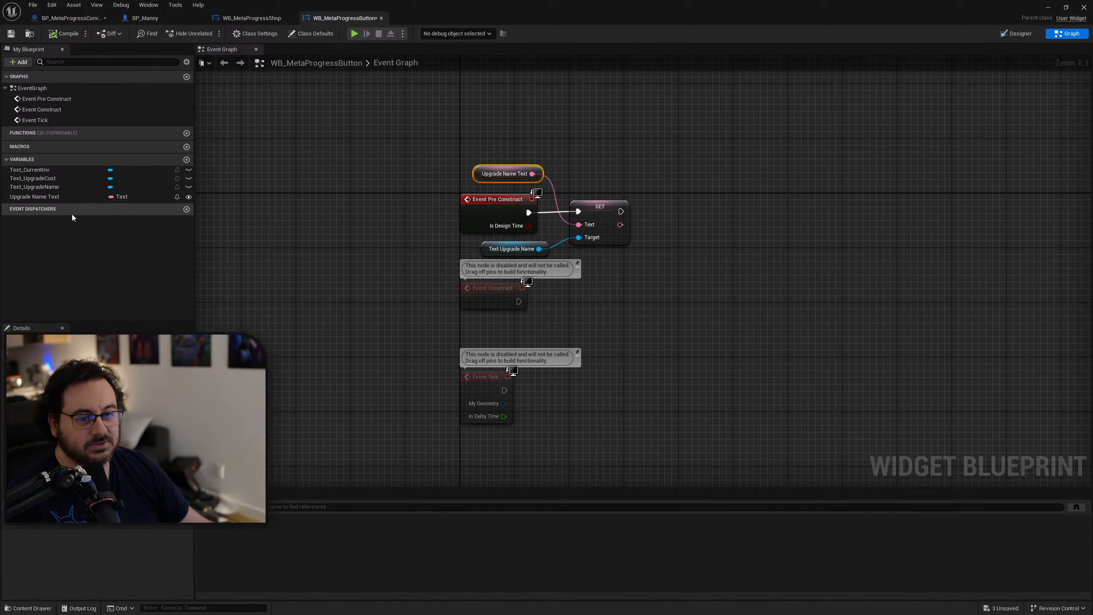
click(50, 198)
click(110, 520)
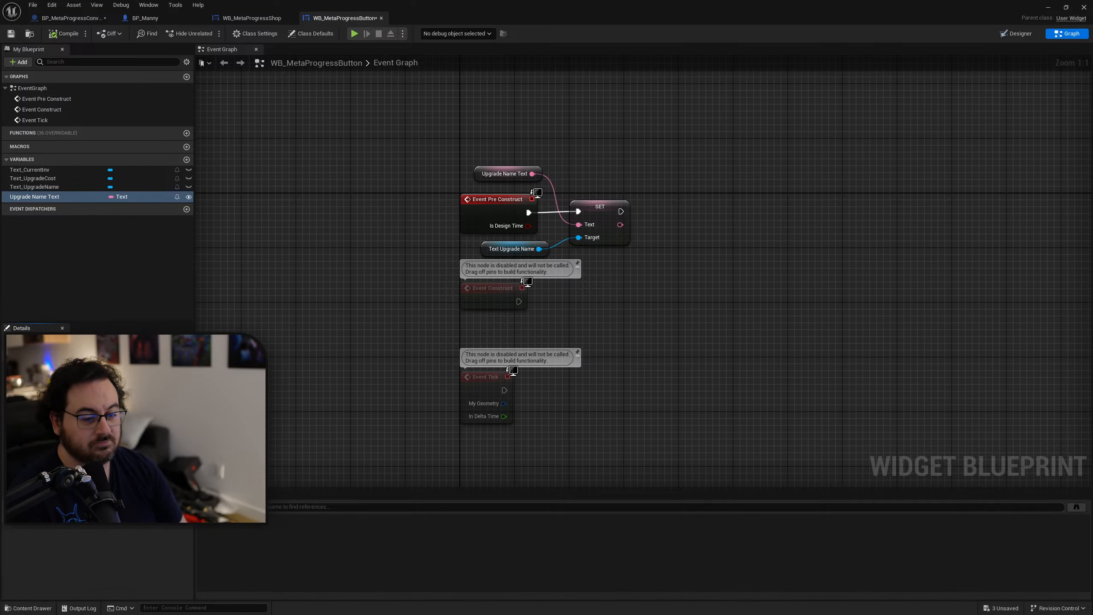
click(77, 40)
Step: In WB_MetaProgressShop, set the first entry's Upgrade Name Text to "HP Up (+10)"
click(252, 17)
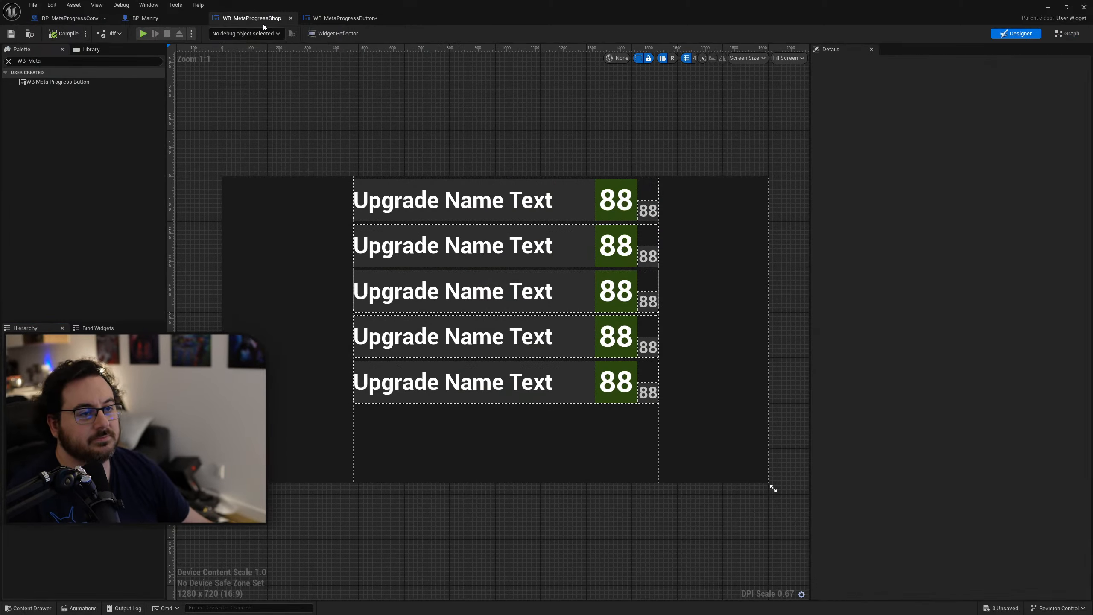
click(518, 194)
click(972, 150)
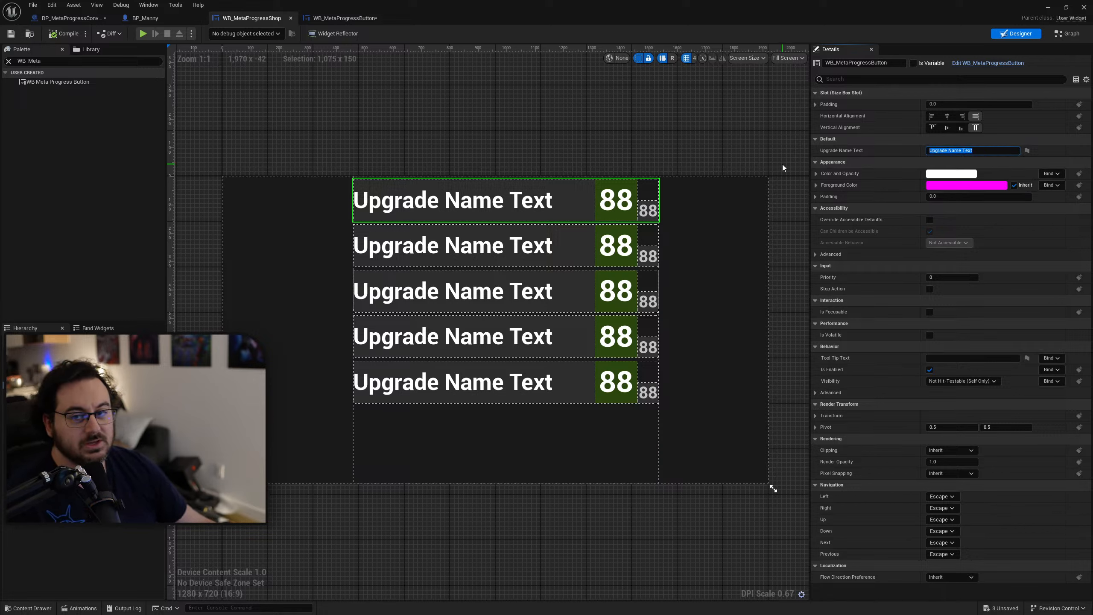
text(HP U)
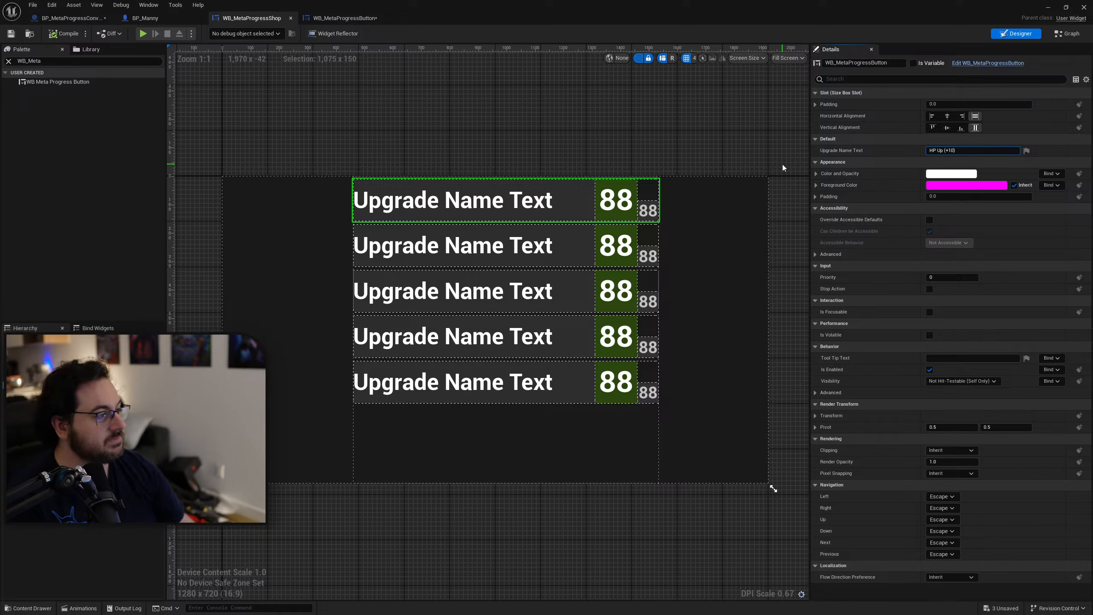
text(p (+10))
key(Return)
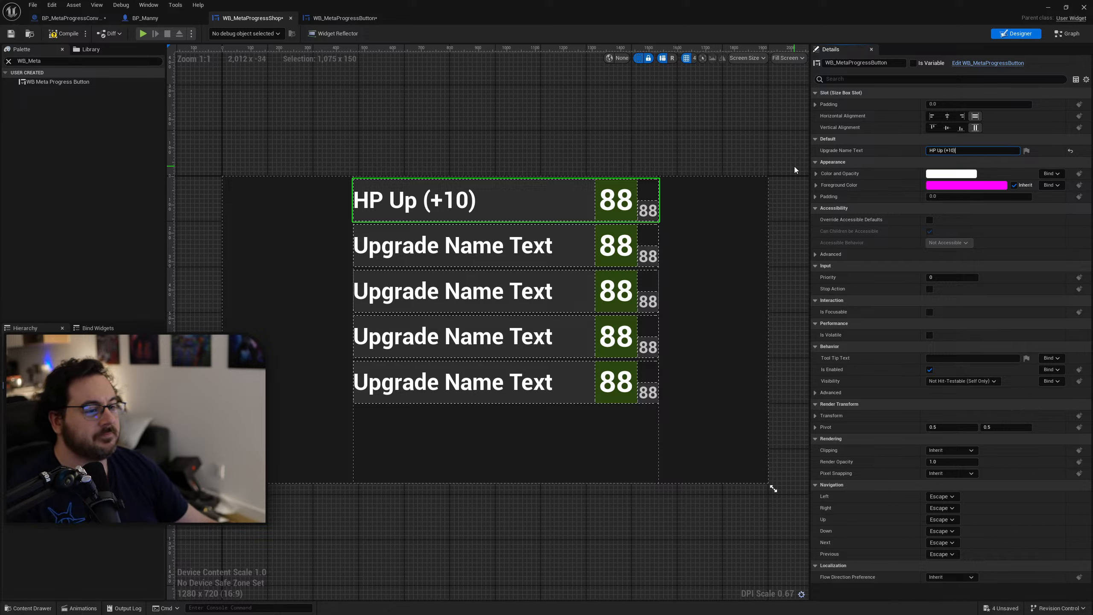
Step: Set the second entry's Upgrade Name Text to "Damage Up (+2%)"
click(491, 244)
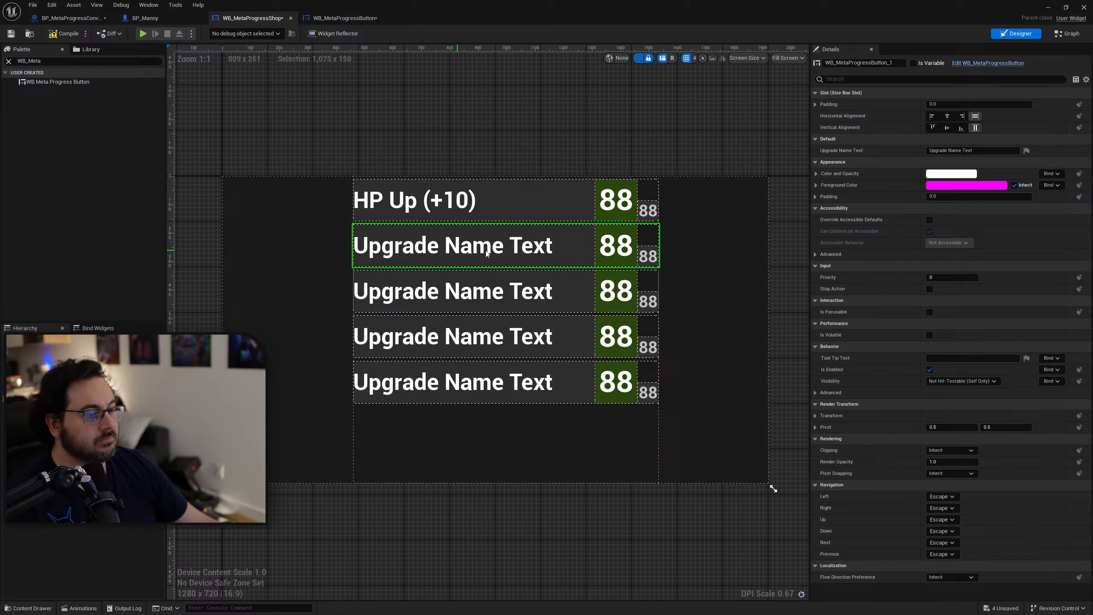
click(965, 150)
text(C)
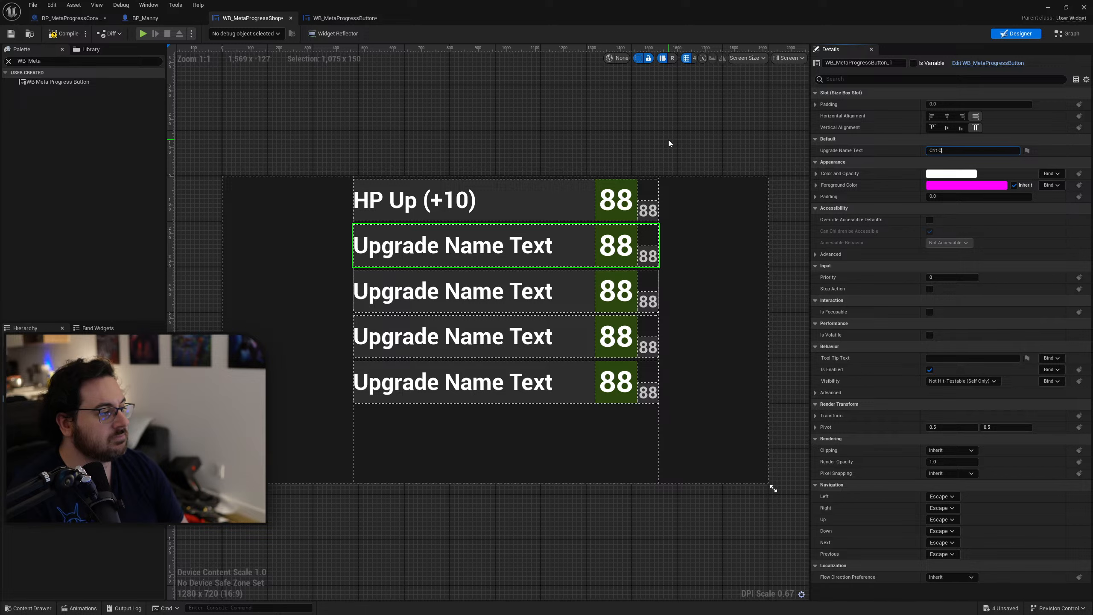
text(reDamage U)
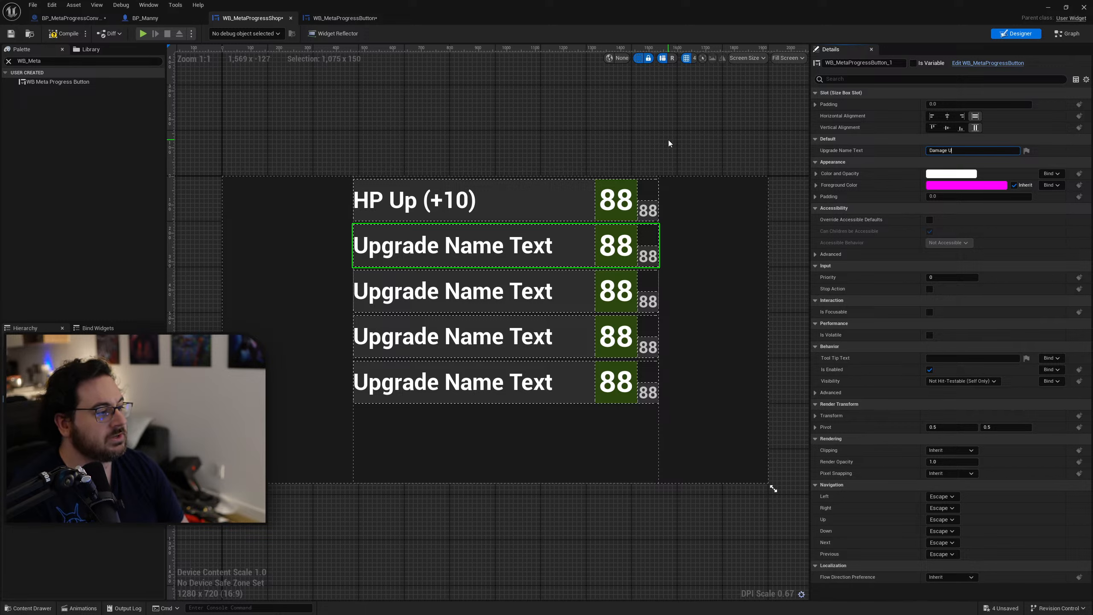
text(p ()
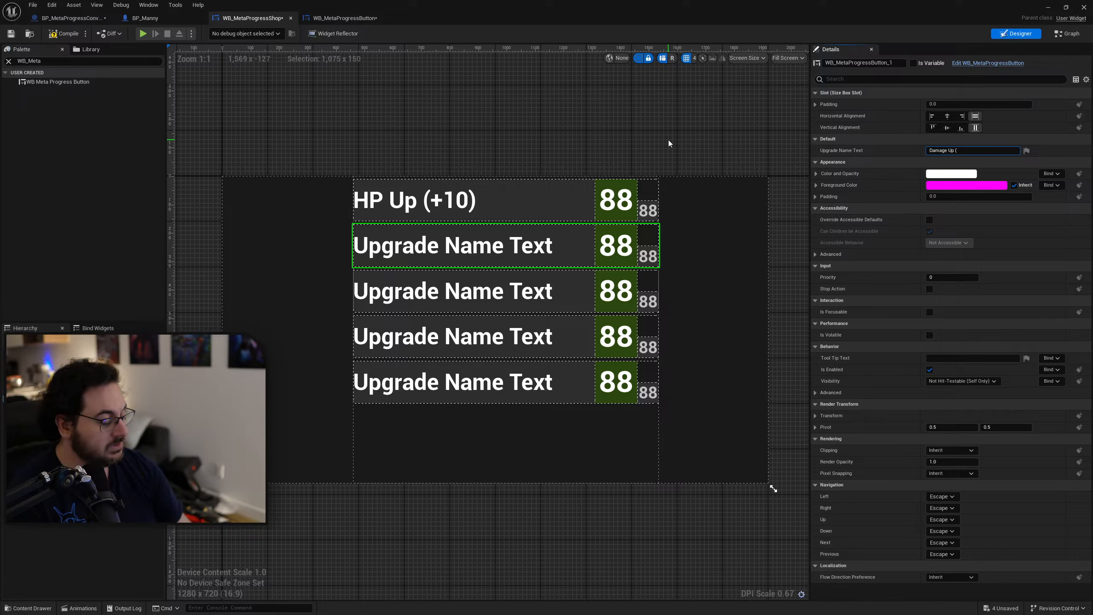
text(+2%)
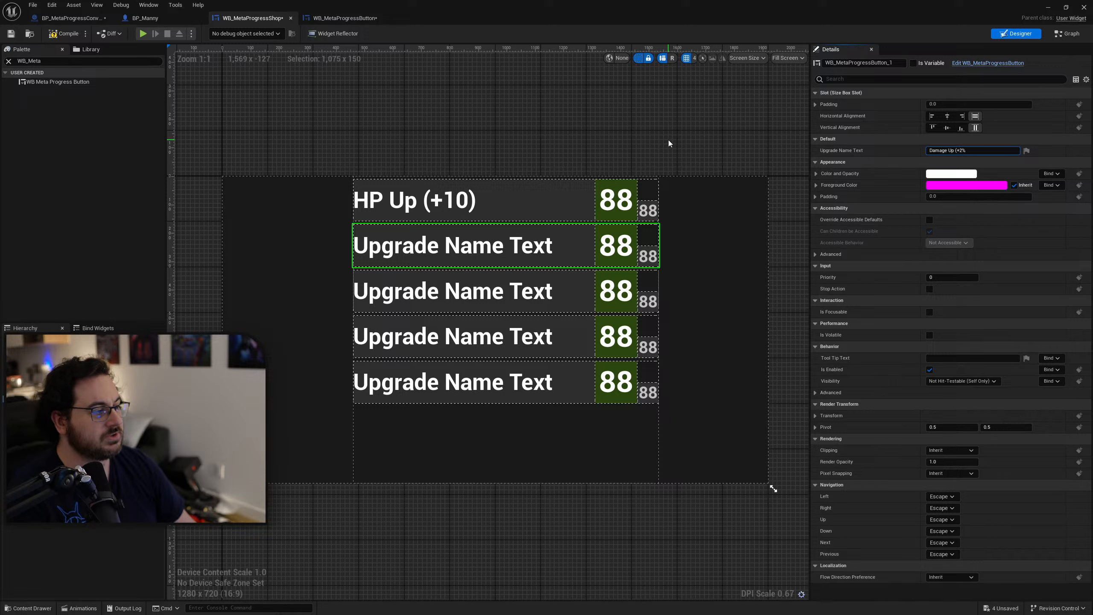
text())
key(Return)
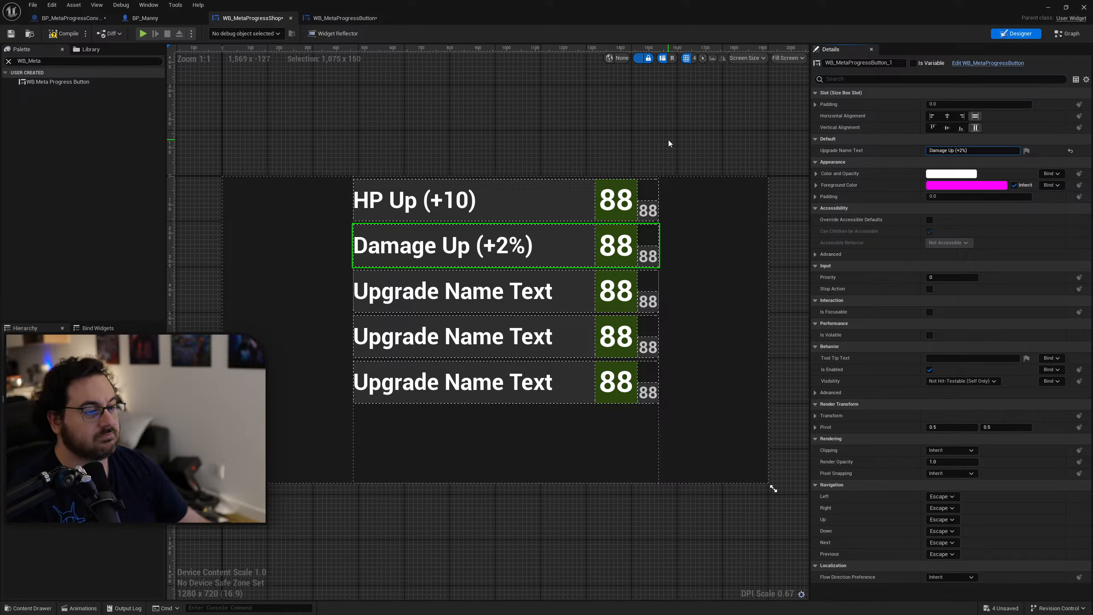
Step: Set the third entry's Upgrade Name Text to "Crit Chance Up (+2%)"
click(508, 280)
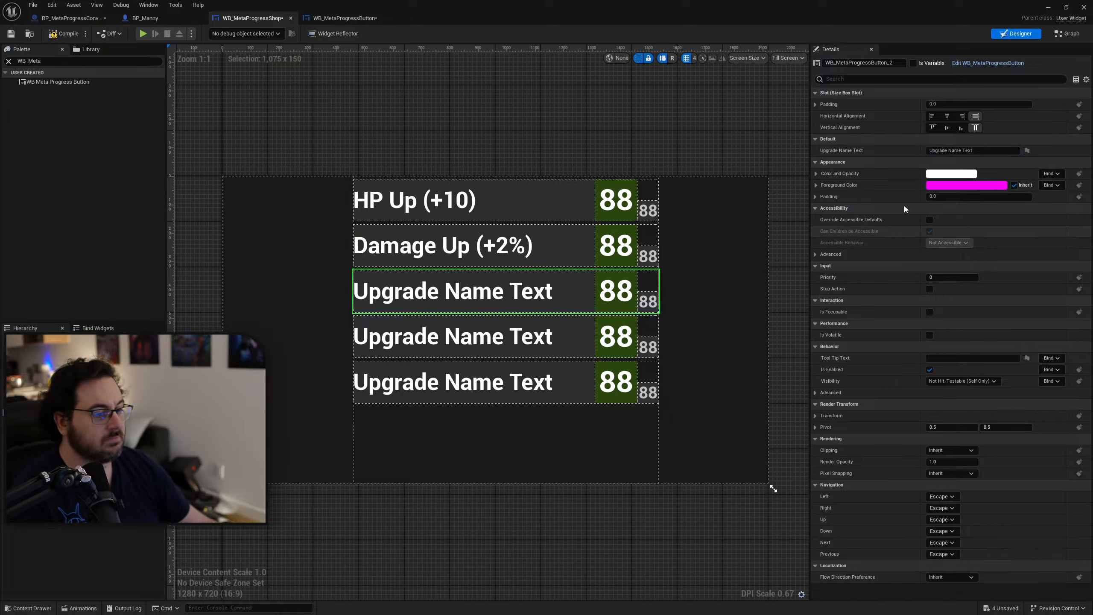
click(976, 151)
text(C)
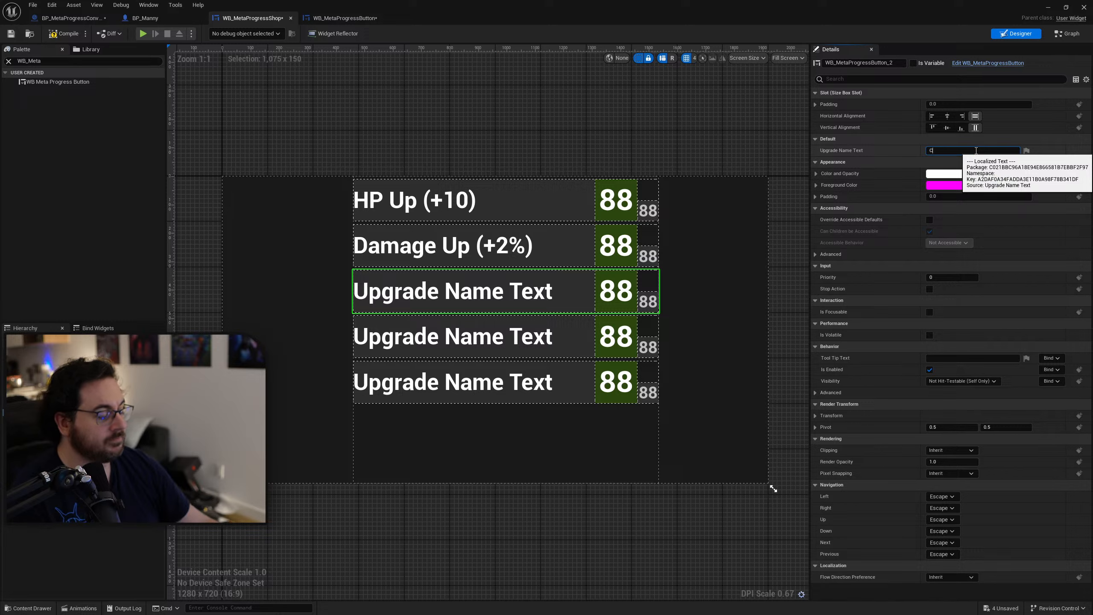
text(rit Chance Up (+)
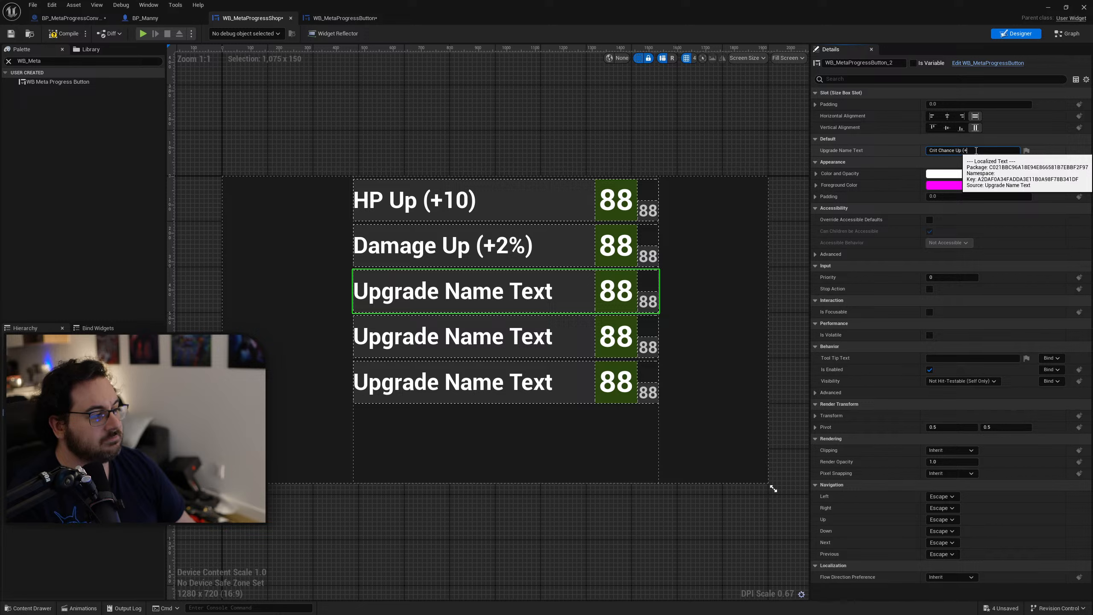
text(2)
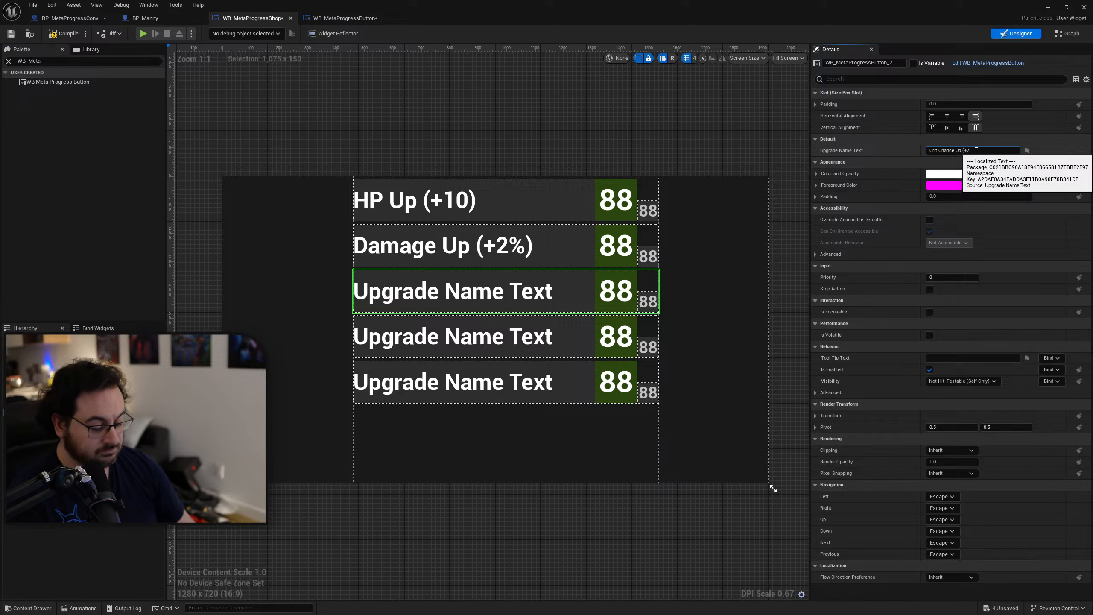
text(%)
key(Return)
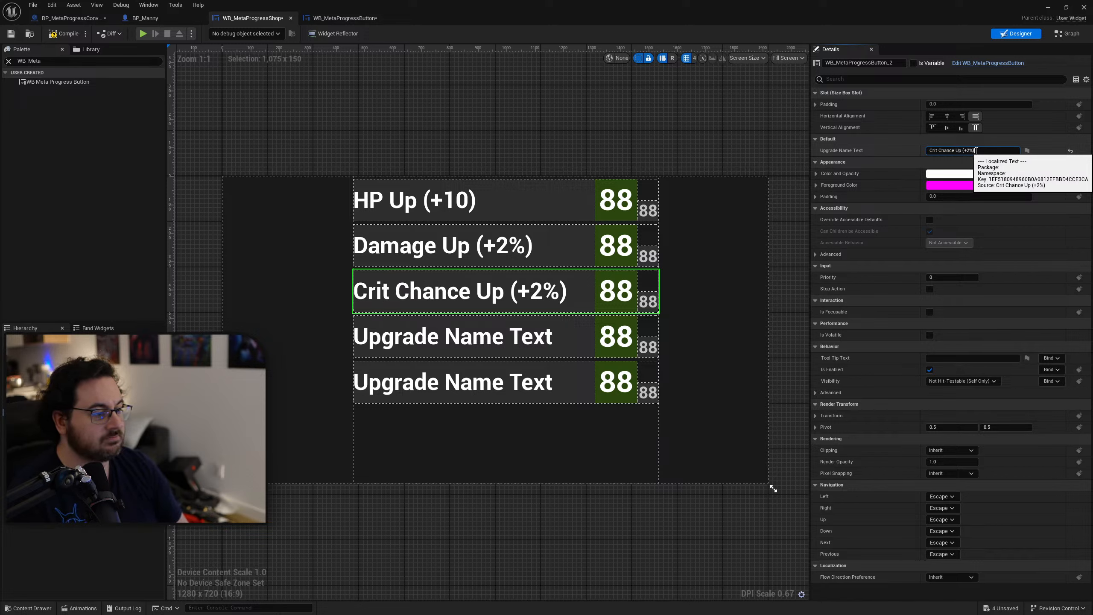
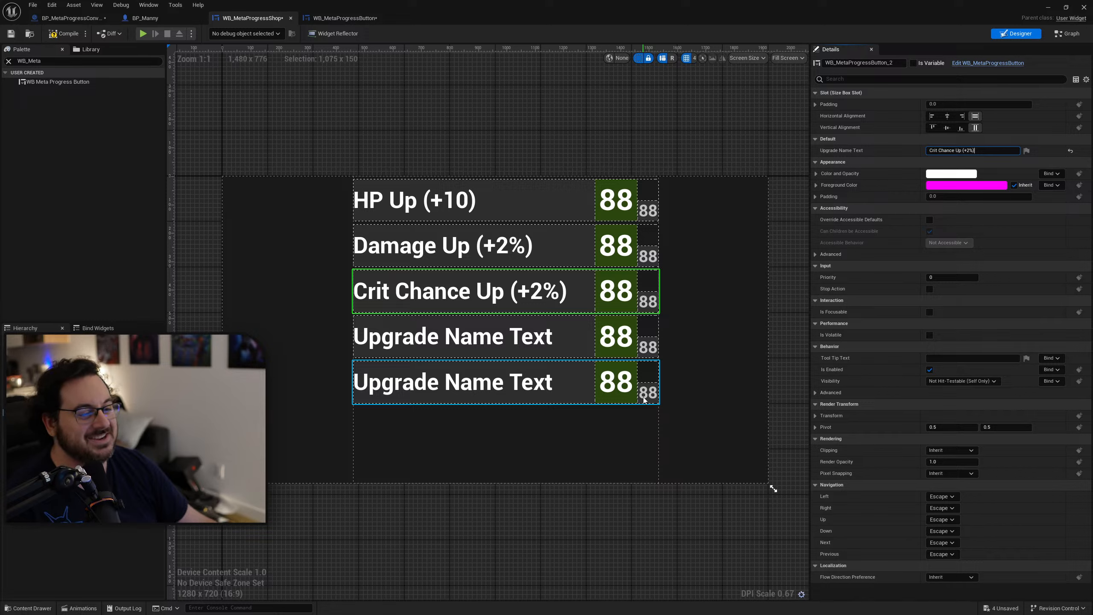
Step: Set the fourth entry's Upgrade Name Text to "Crit Damage (+5%)"
click(518, 342)
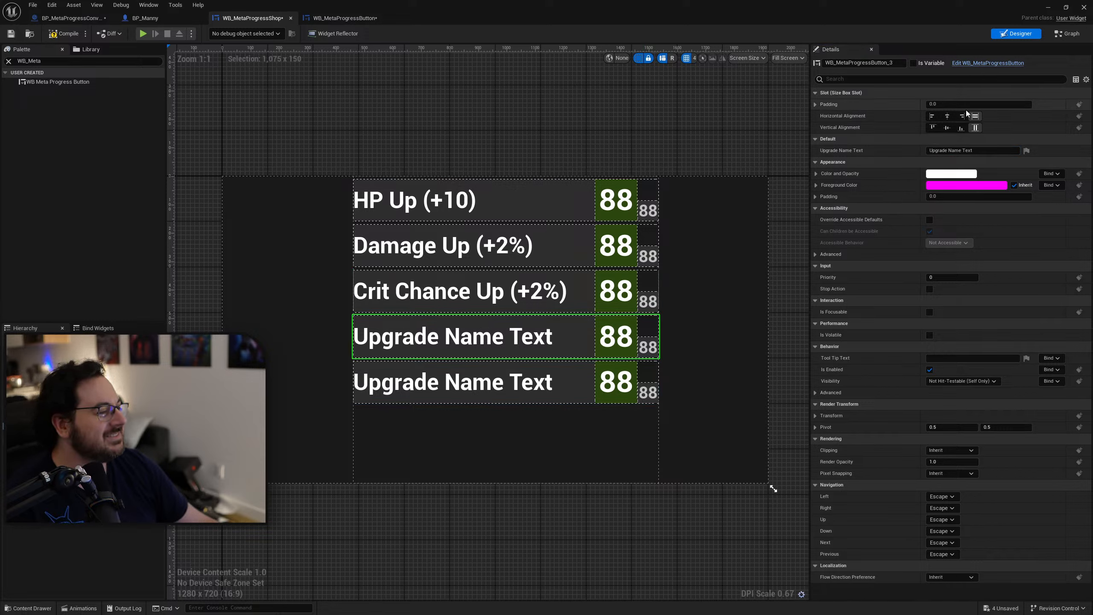
click(976, 151)
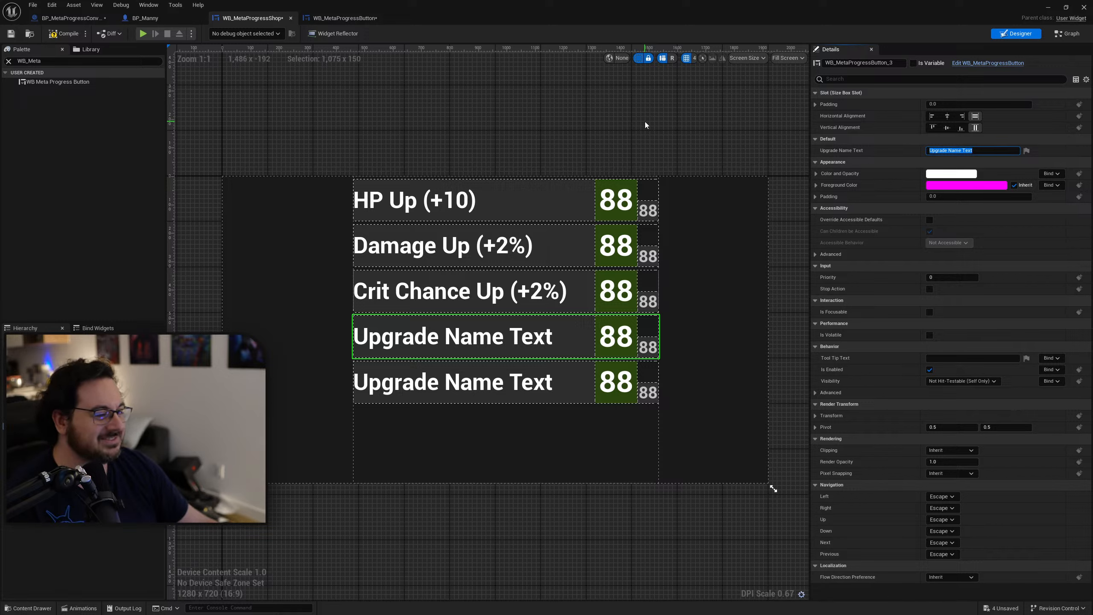
text(C)
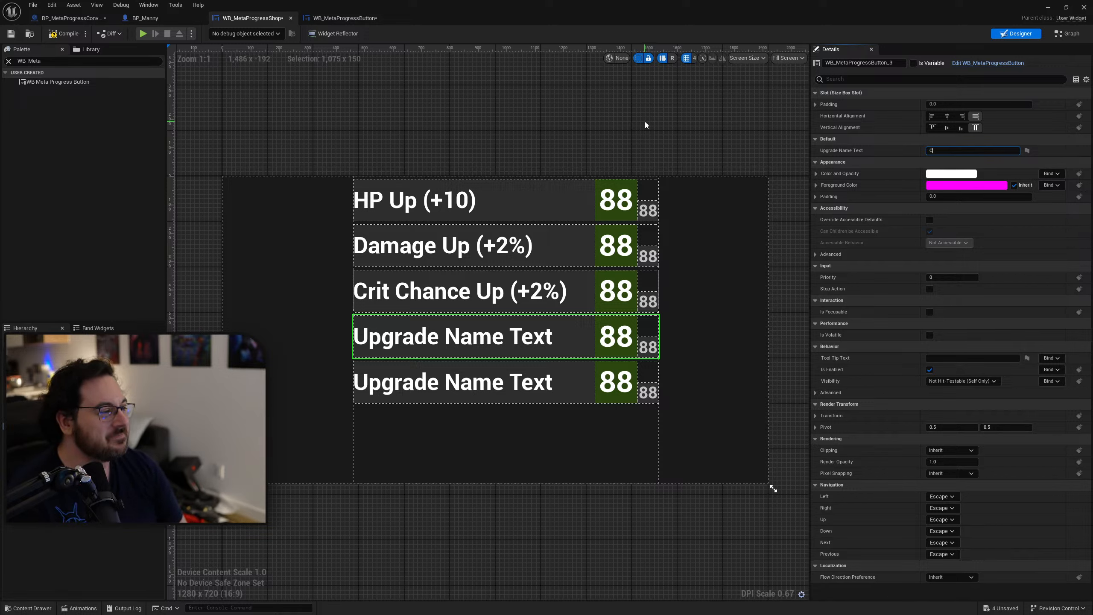
text(rit Damage (+5%)
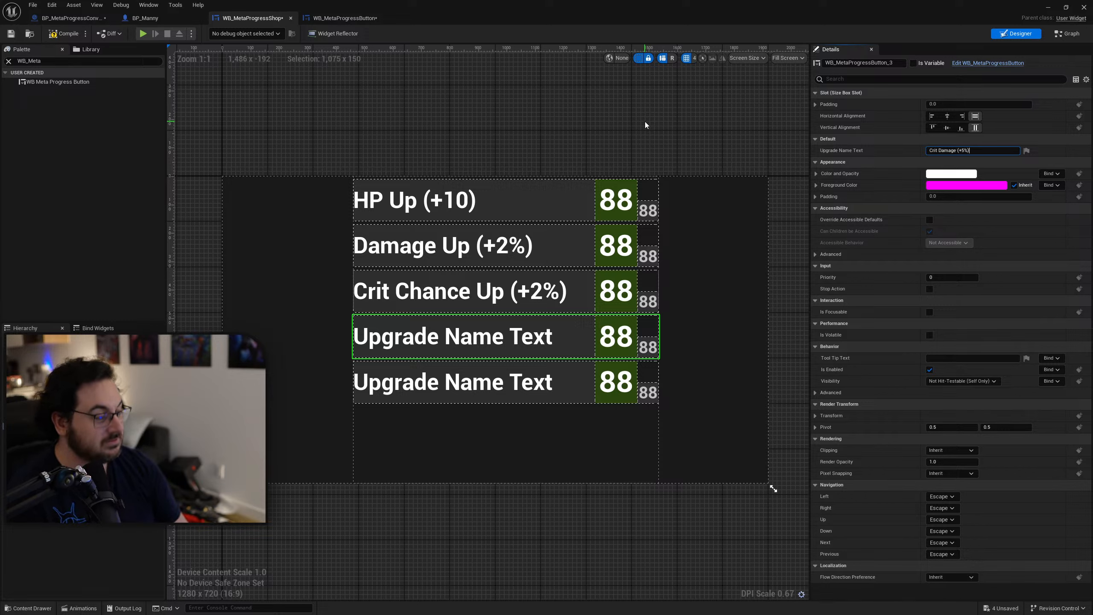
key(Return)
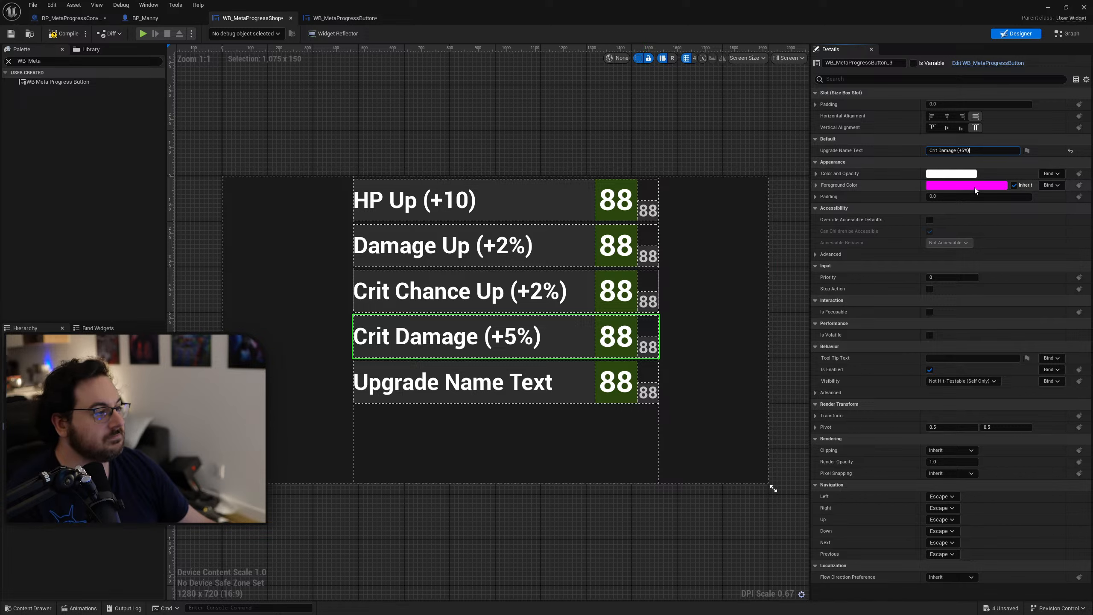
Step: Set the fifth entry's Upgrade Name Text to "Damage Reduction (+1%)"
click(464, 393)
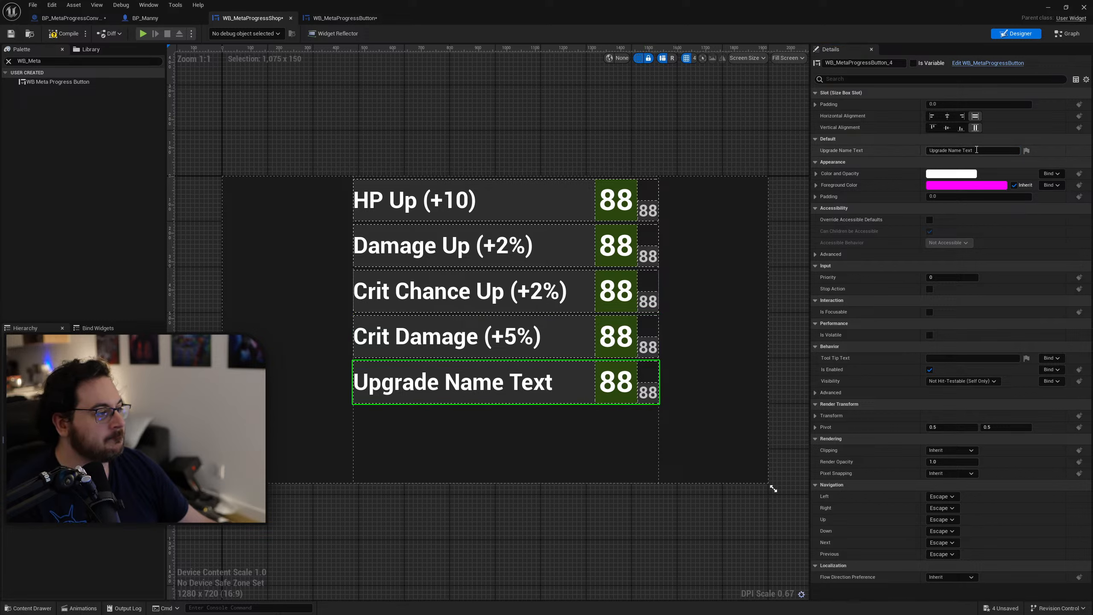
click(977, 150)
text(Damage )
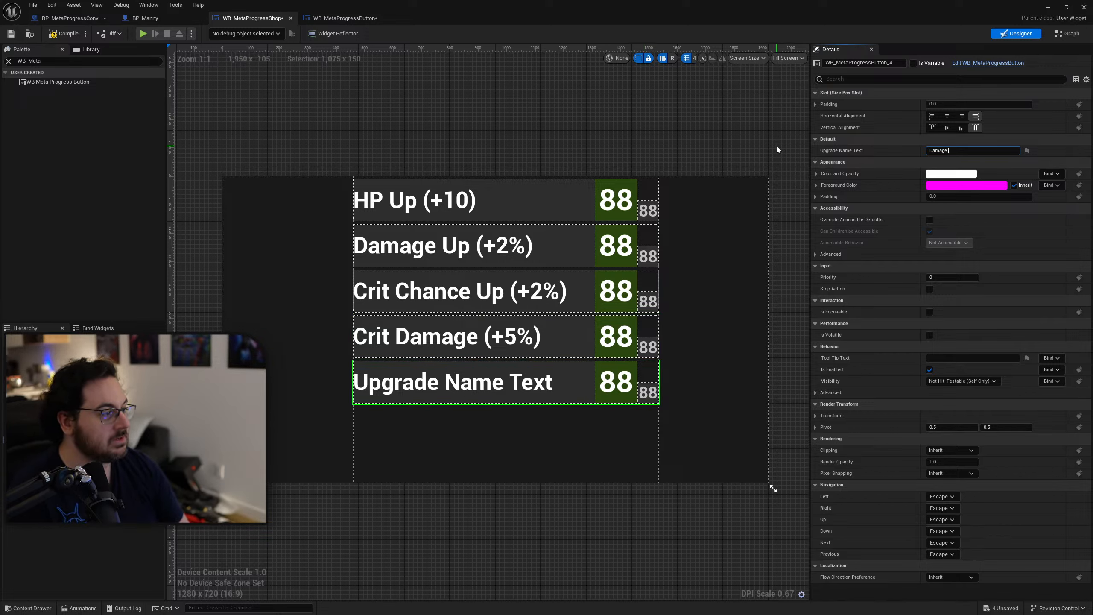
text(Reduction (+1%)
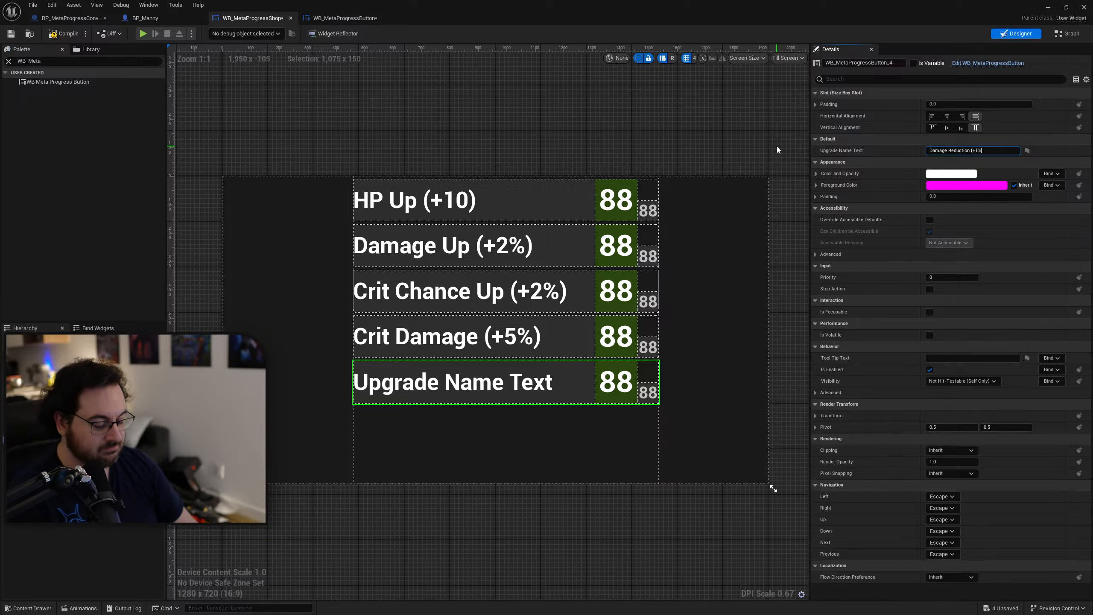
key(Return)
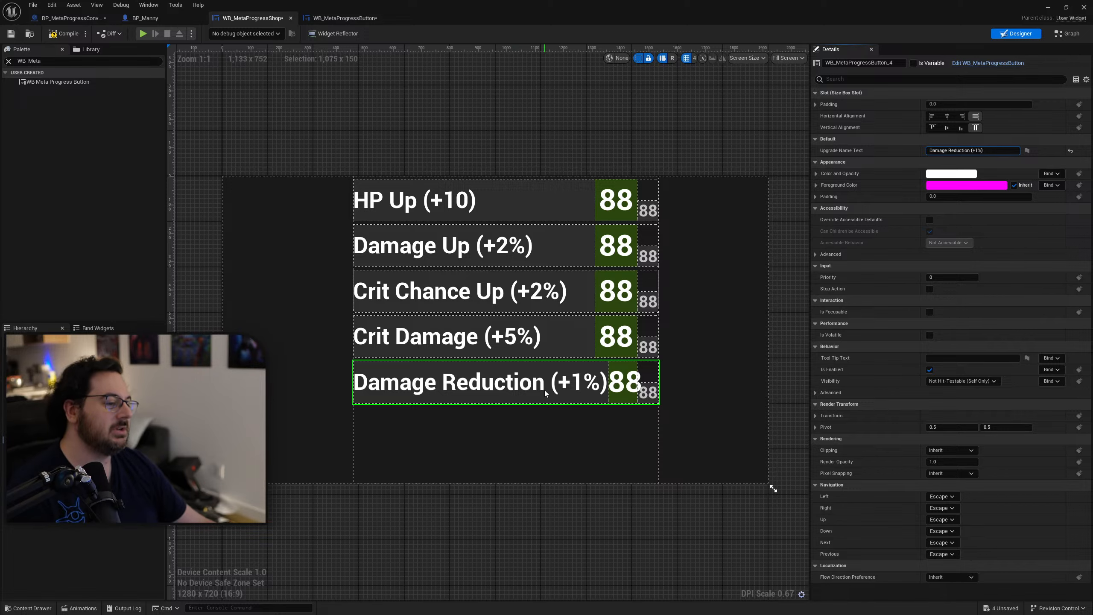
Step: In the WB_MetaProgressButton designer, set the Text_UpgradeName font size to 76 and check how the entries fit in WB_MetaProgressShop
click(344, 17)
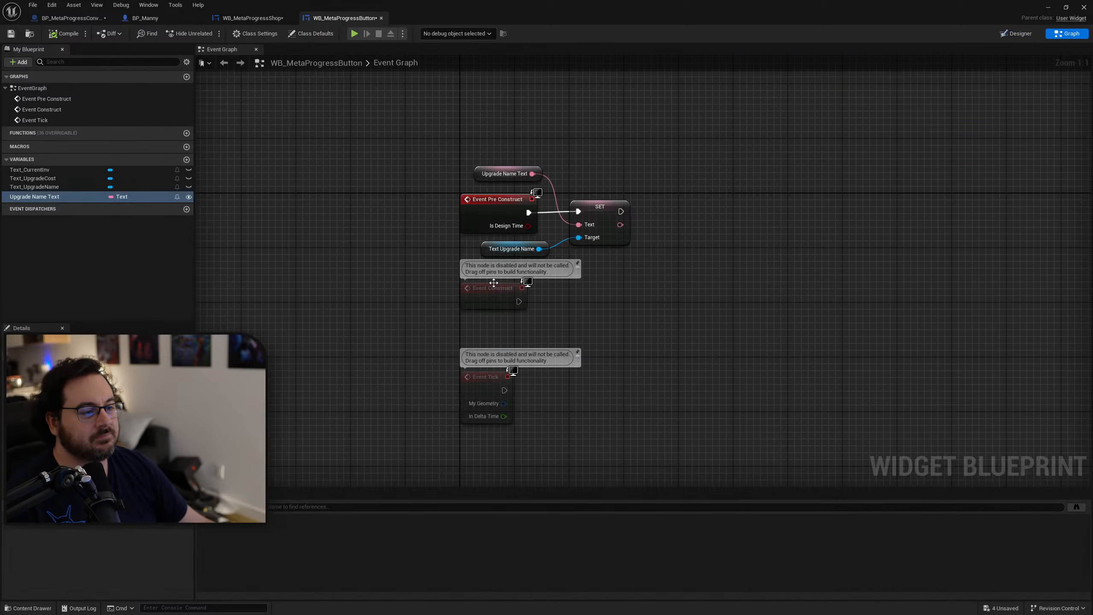
click(1016, 34)
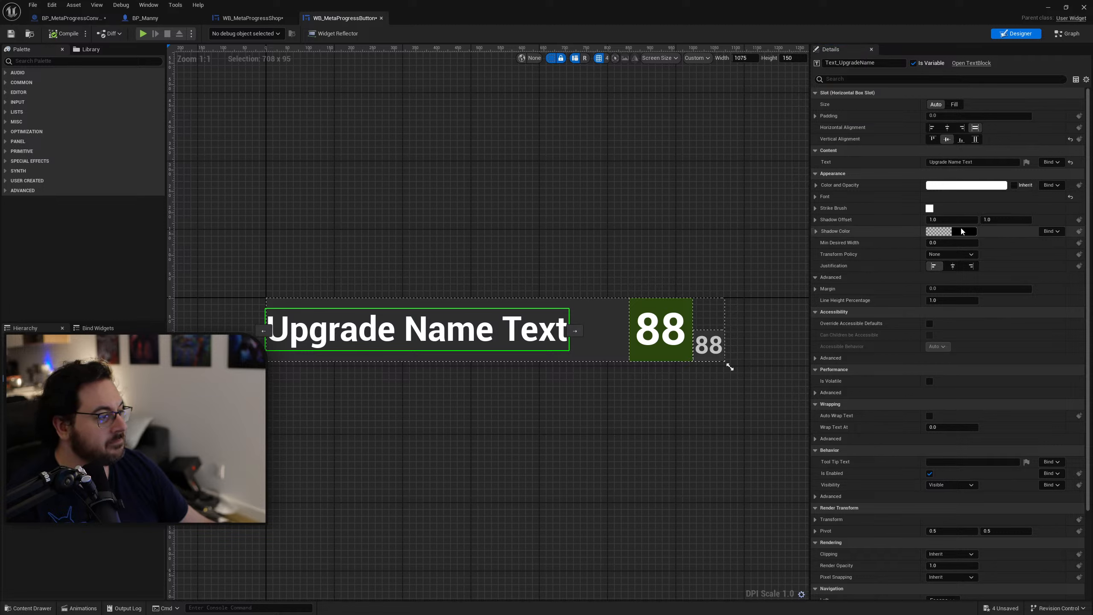
click(815, 197)
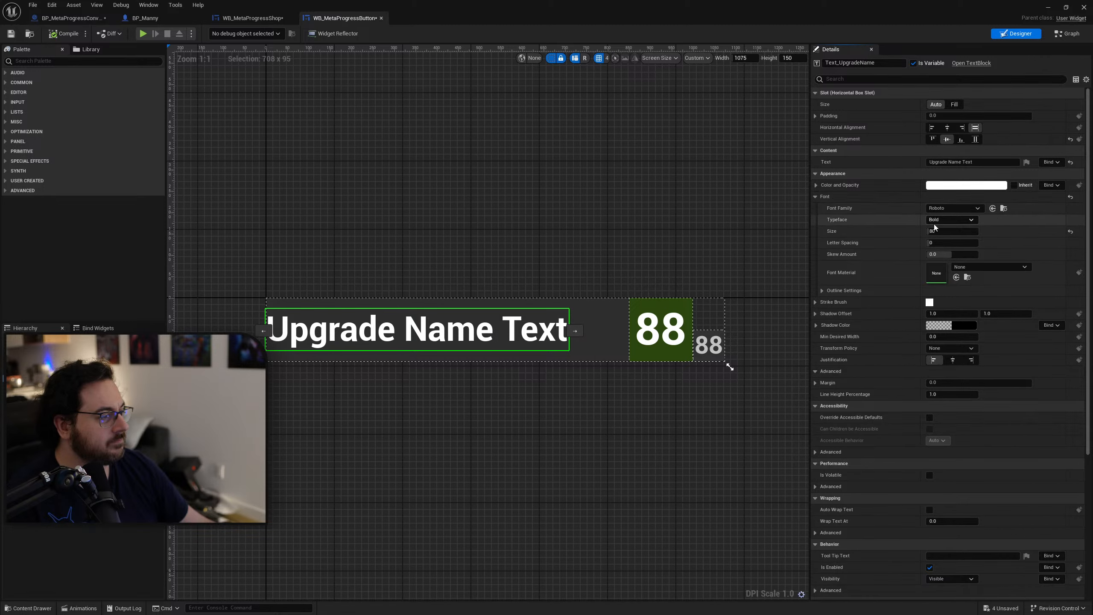
click(942, 232)
text(76)
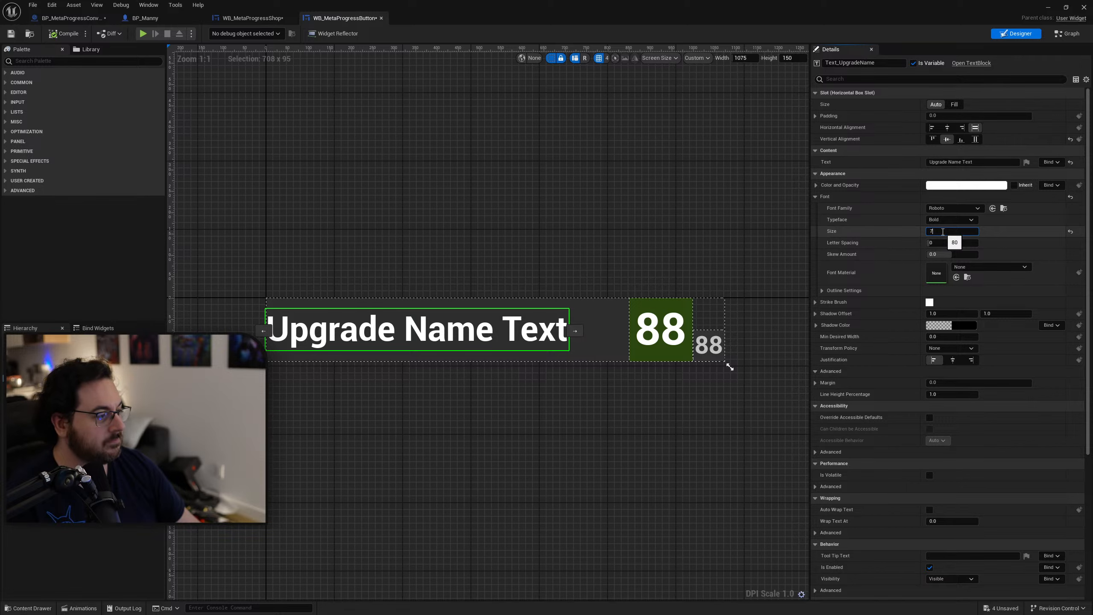
key(Return)
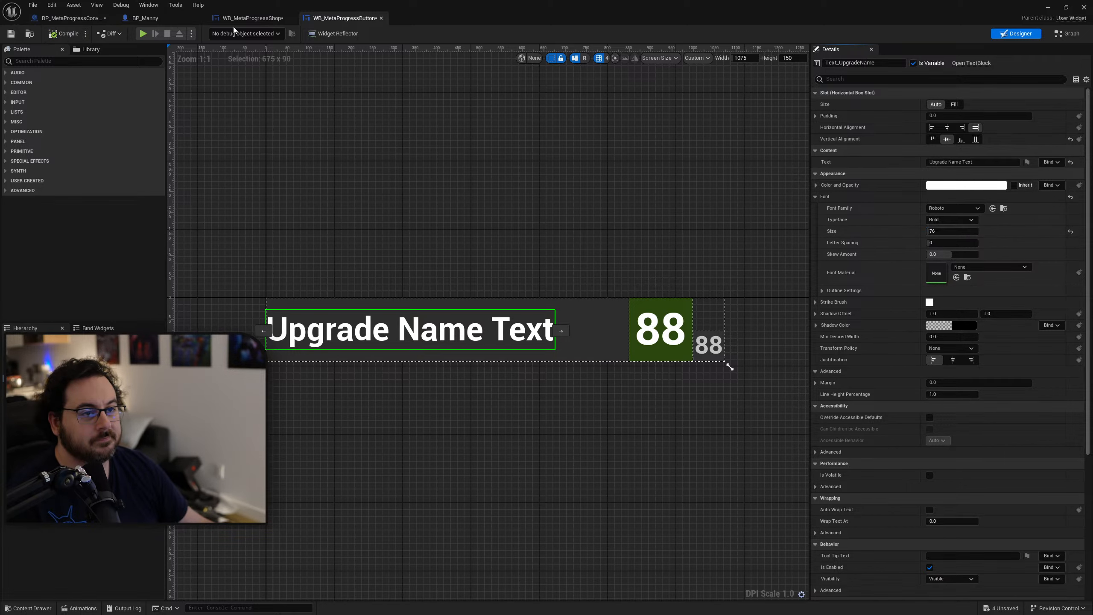
click(255, 21)
click(328, 19)
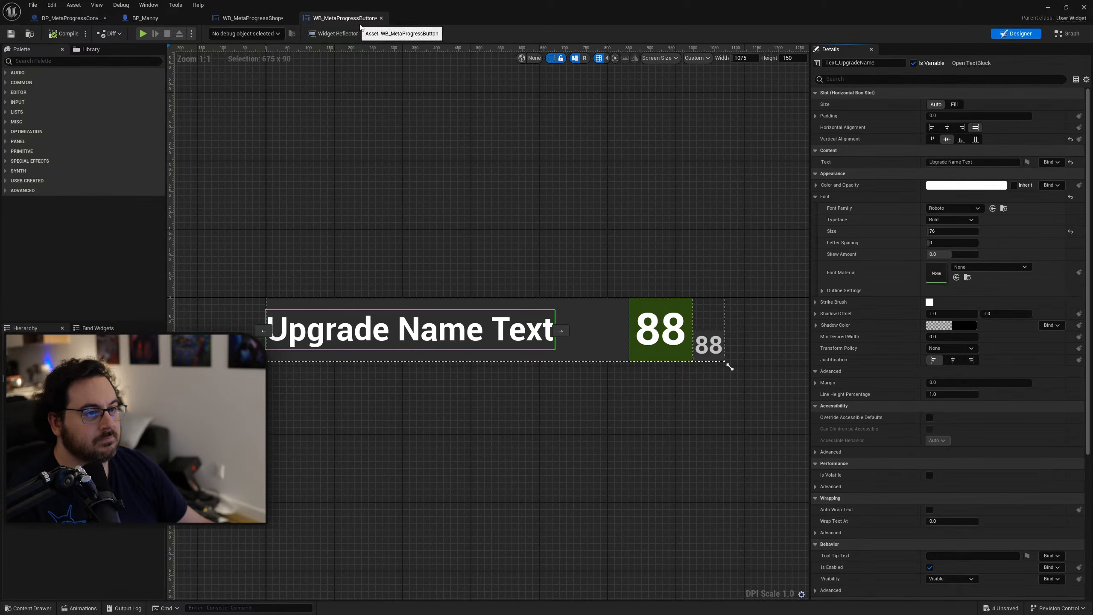
Step: Set the Text_UpgradeName font size to 74 and return to WB_MetaProgressShop to check the entries
click(941, 231)
text(74)
key(Return)
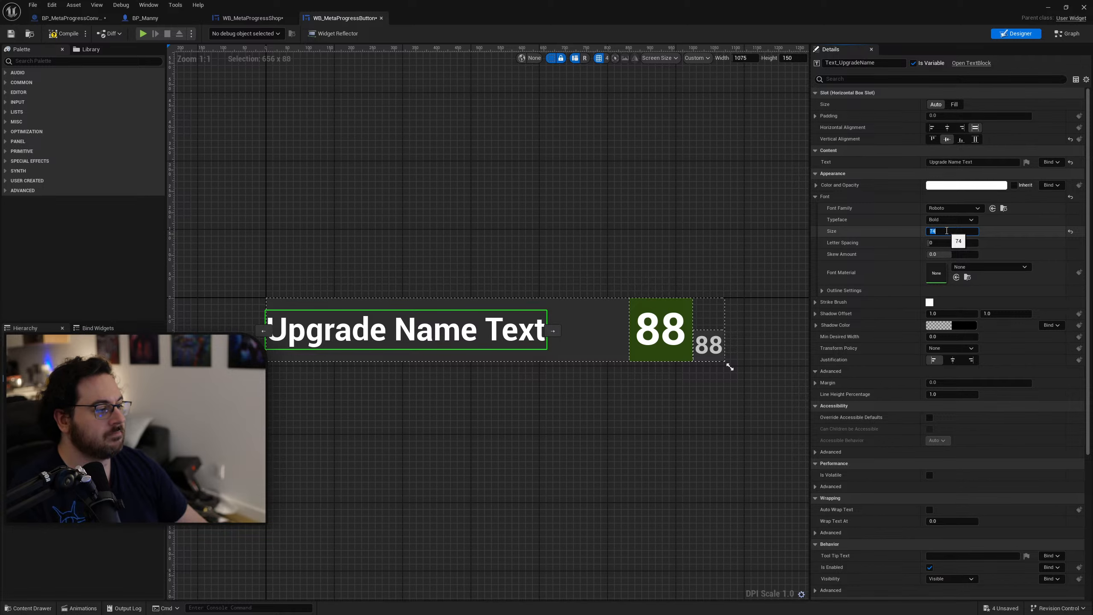
click(267, 20)
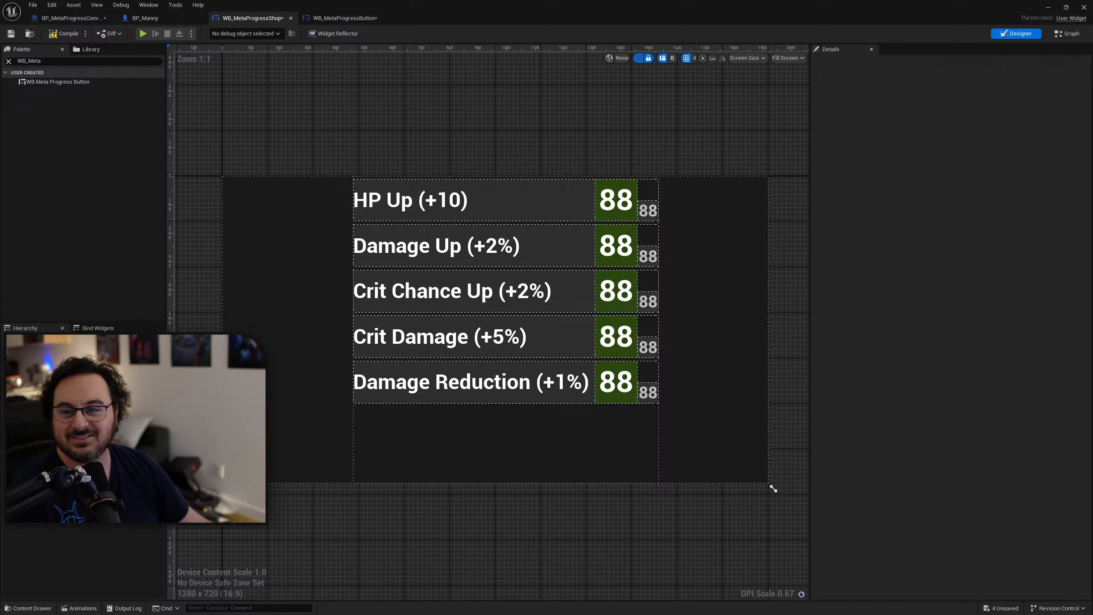
Step: Switch to the web browser, maximize it and view the Channel 4 picture in the taskmaster image results
key(alt+Tab)
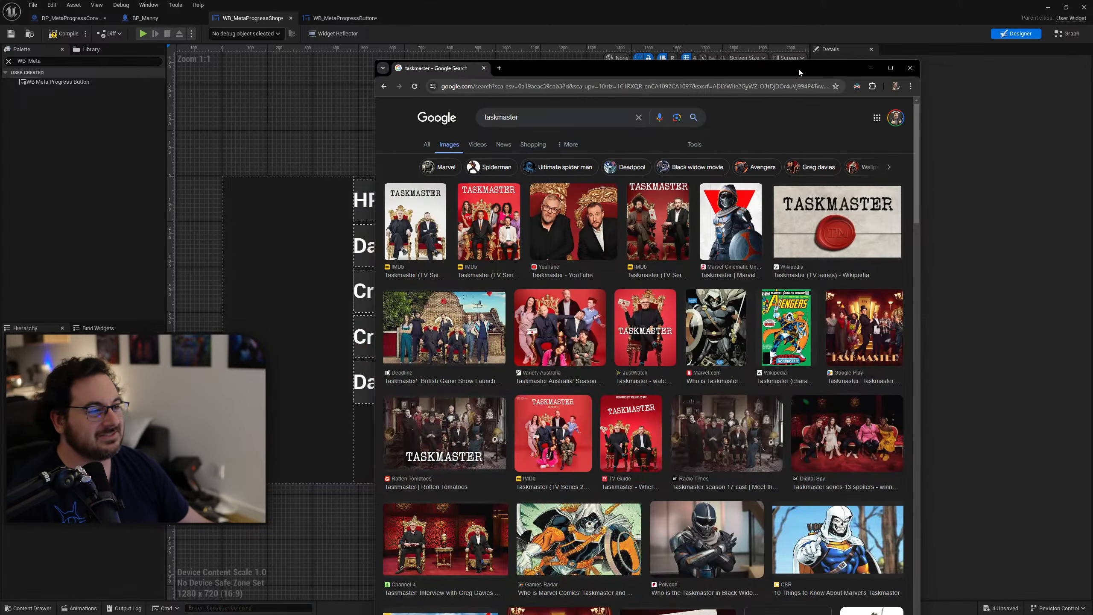
double_click(799, 68)
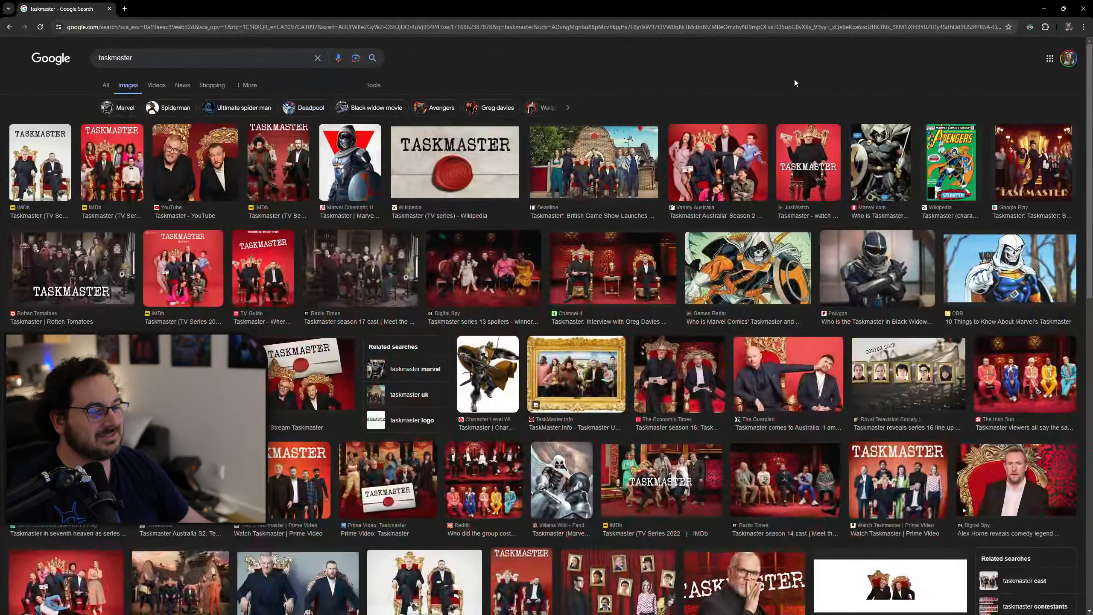
click(627, 266)
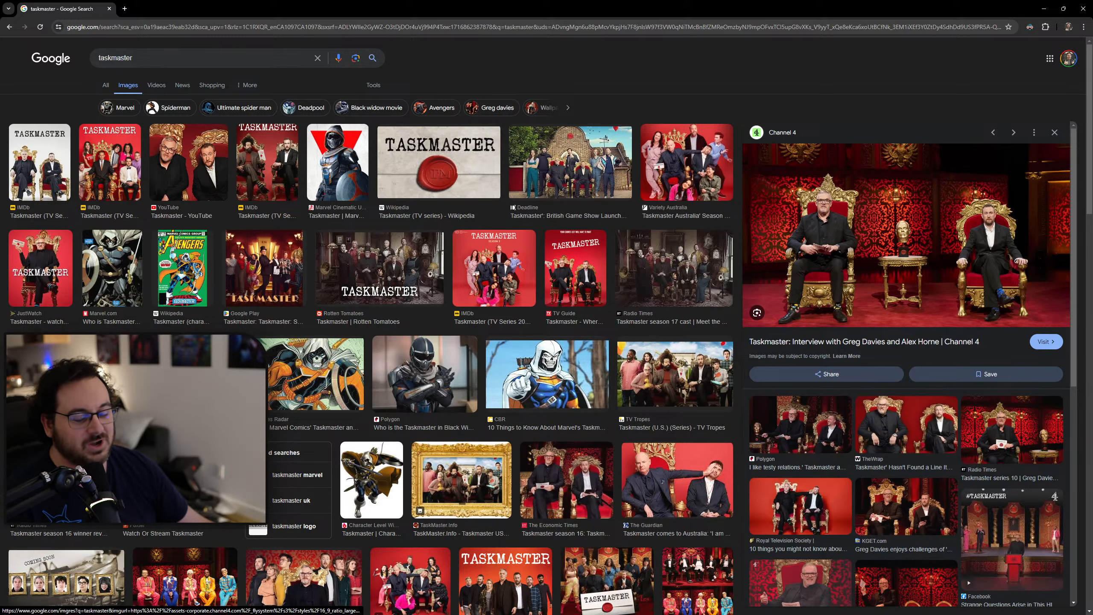
key(Right)
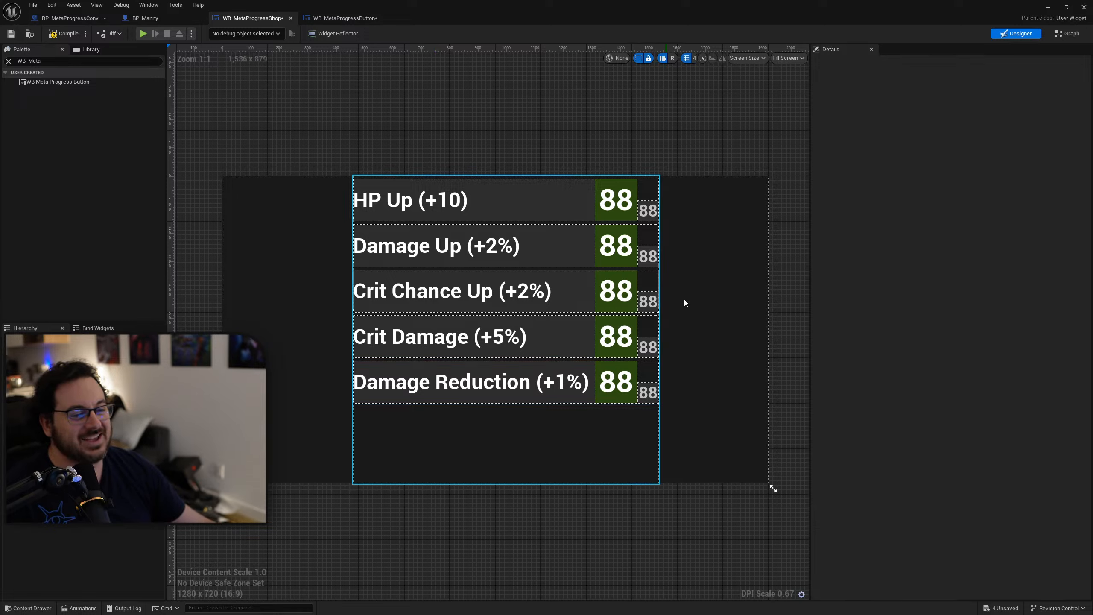
click(399, 248)
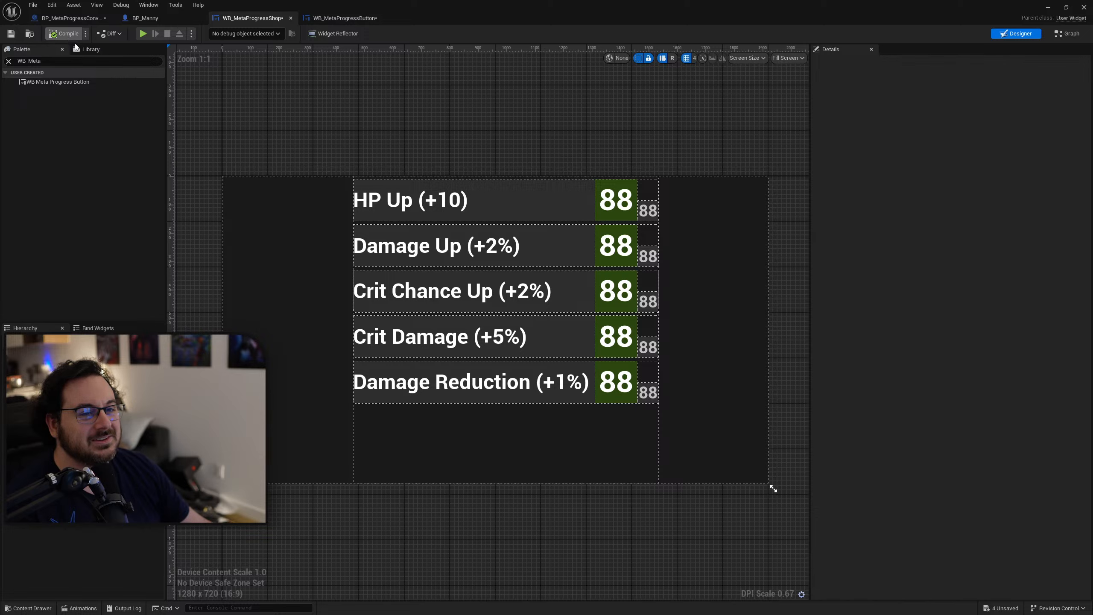
click(354, 19)
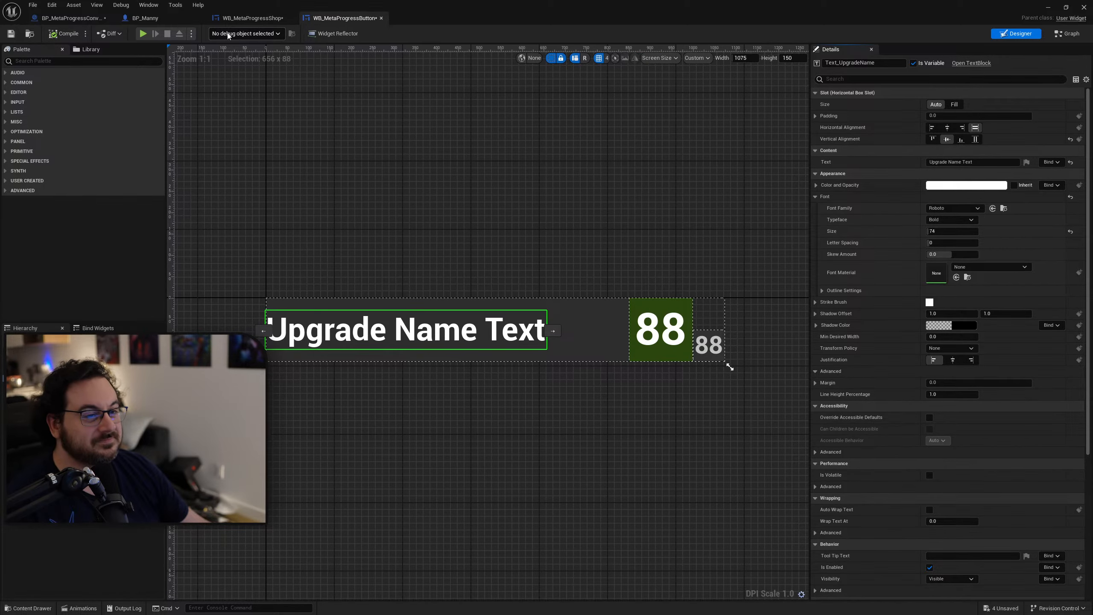
click(250, 18)
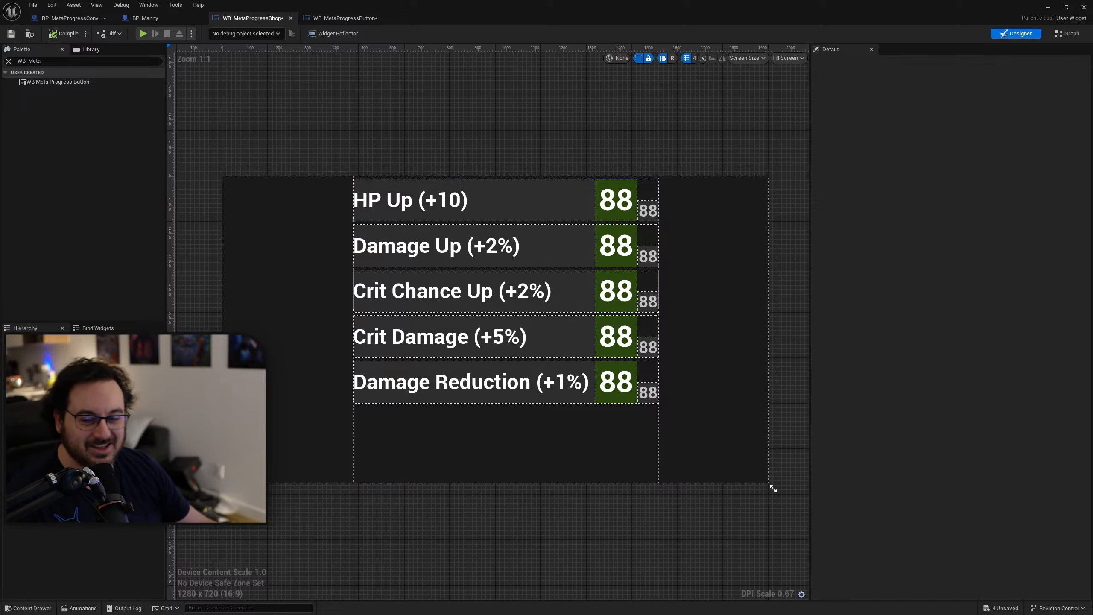
Step: Capture the small yellow character emote, view it enlarged in Snipping Tool and undo the pink pen stroke beneath it
key(super+shift+s)
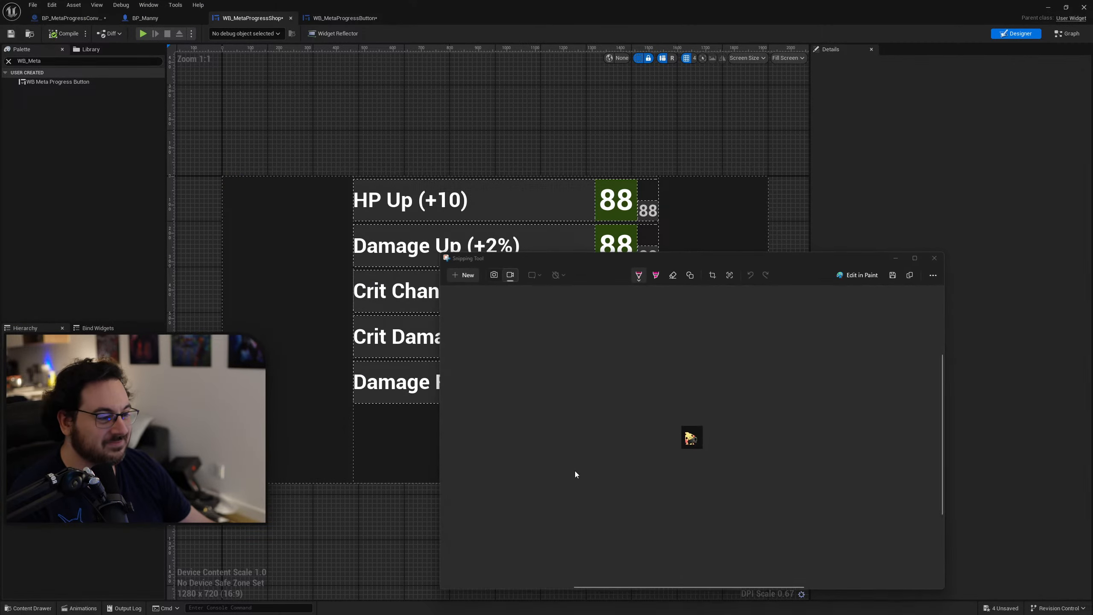
double_click(694, 257)
ctrl+scroll(507, 347, up, 5)
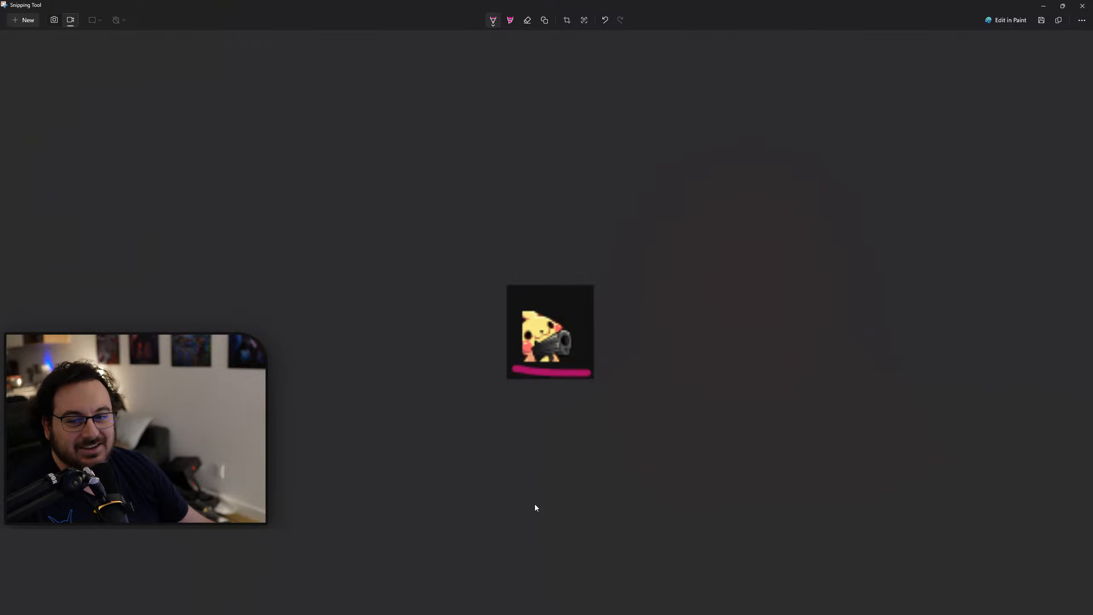
key(ctrl+z)
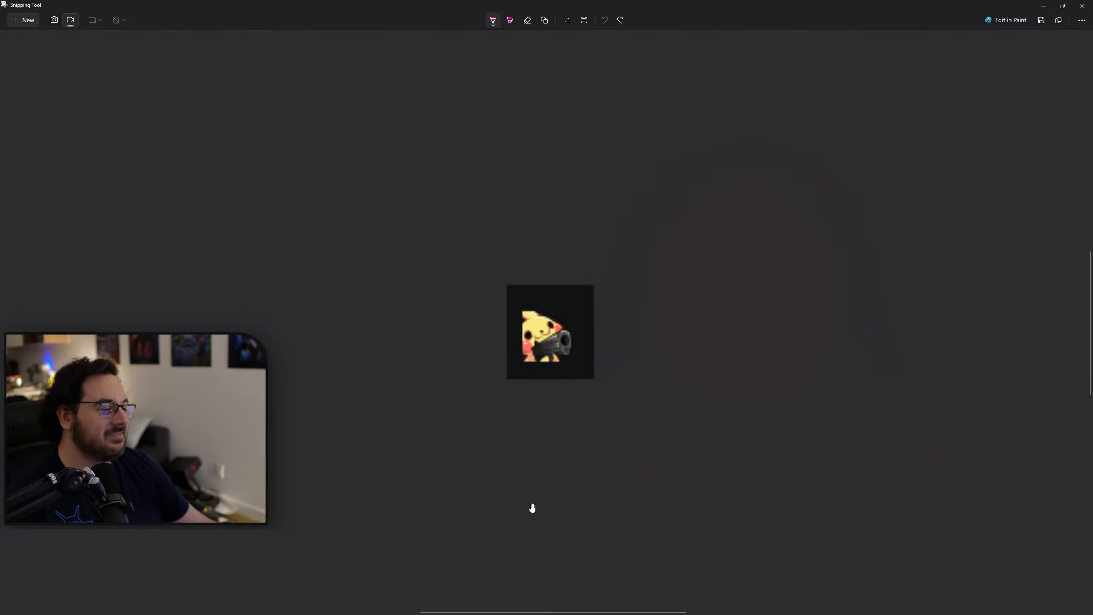